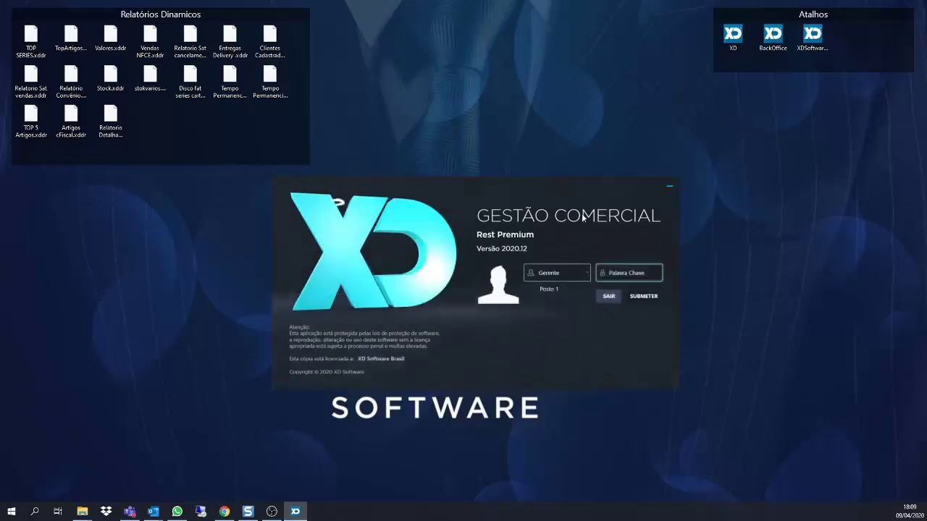
Log in to the XD back office as Gerente with the account password.
left_click(617, 277)
type("1")
key("Return")
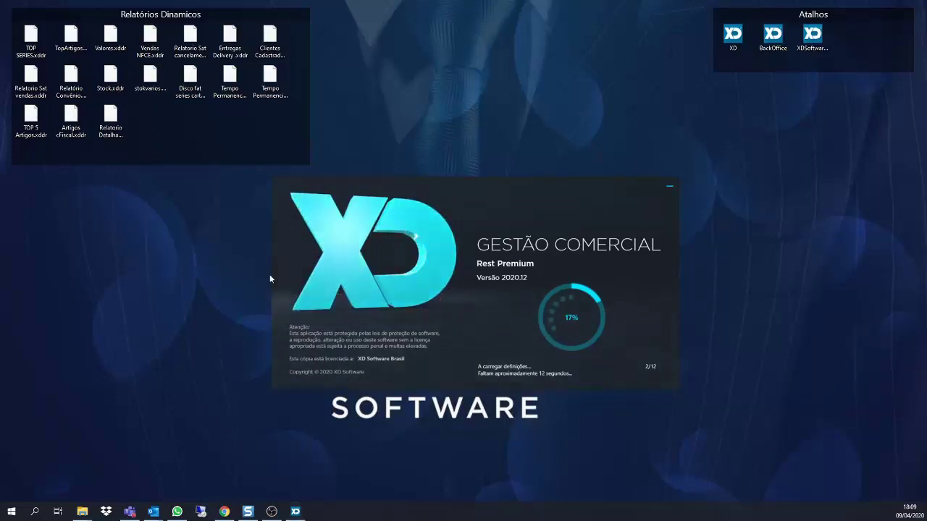
Launch the XD point of sale, sign in as Gerente with the password, and continue without closing the day.
left_click(734, 40)
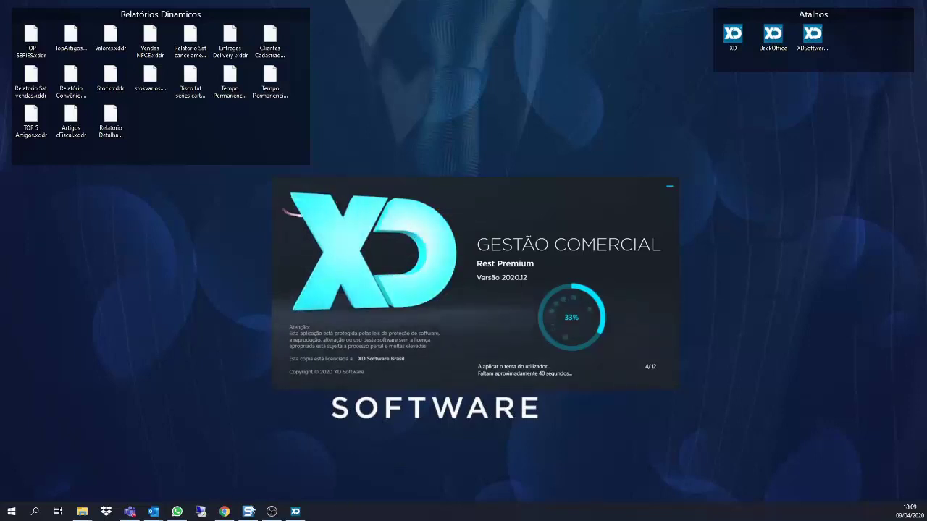
mouse_move(248, 514)
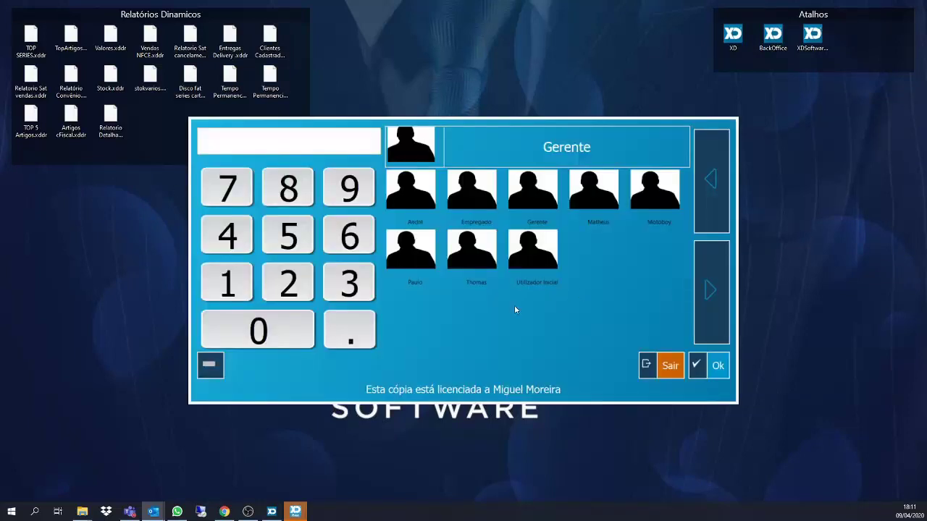
left_click(207, 281)
left_click(707, 364)
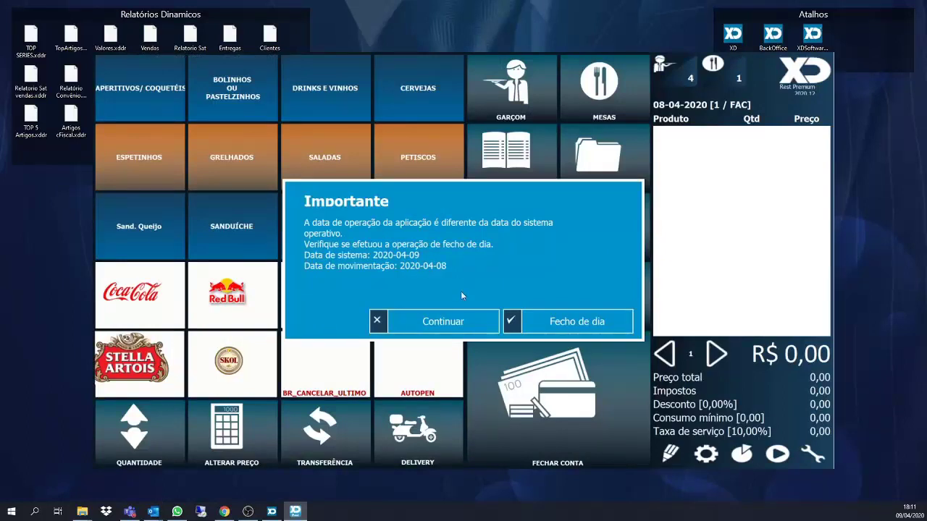
left_click(459, 319)
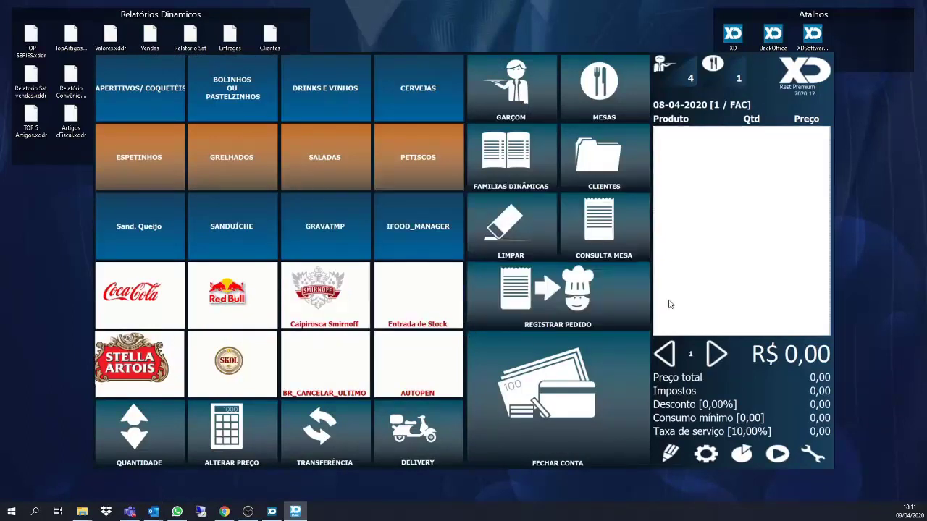
Try to close the working day without closing the cash register.
left_click(820, 454)
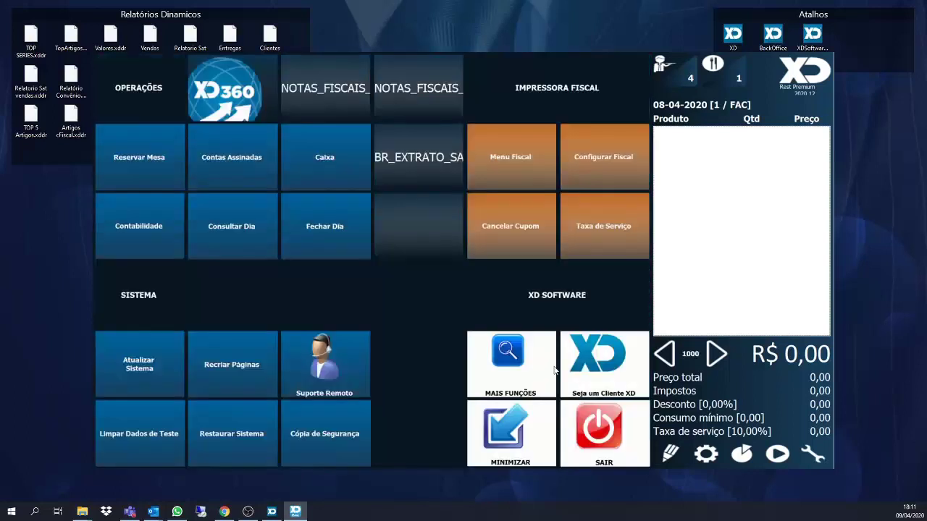
left_click(310, 224)
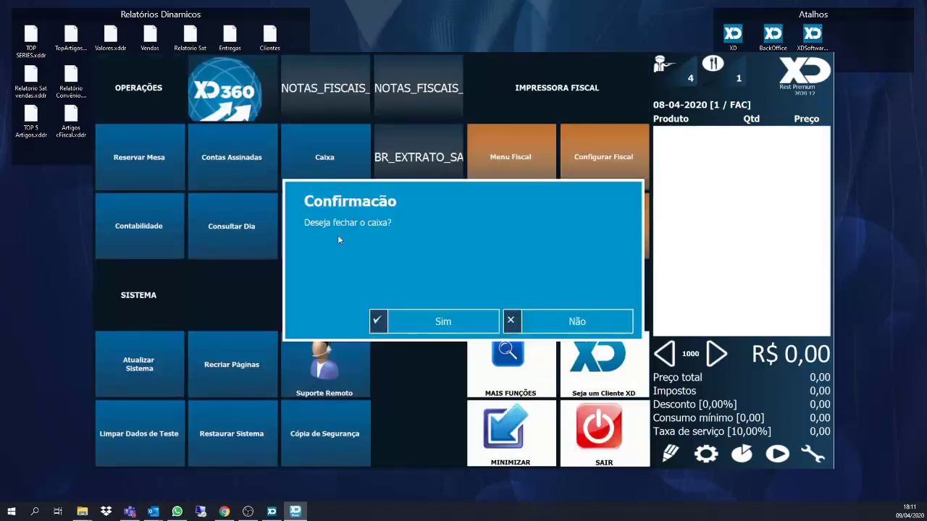
left_click(570, 320)
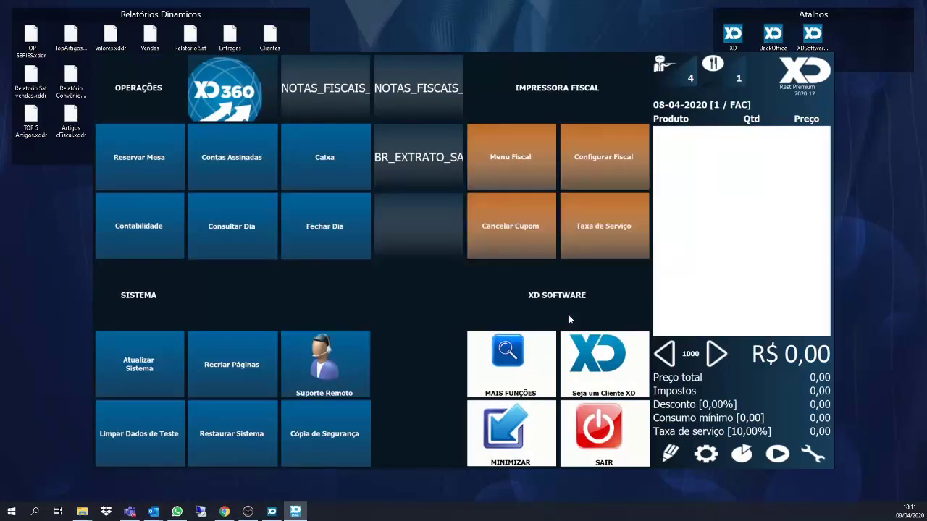
left_click(464, 323)
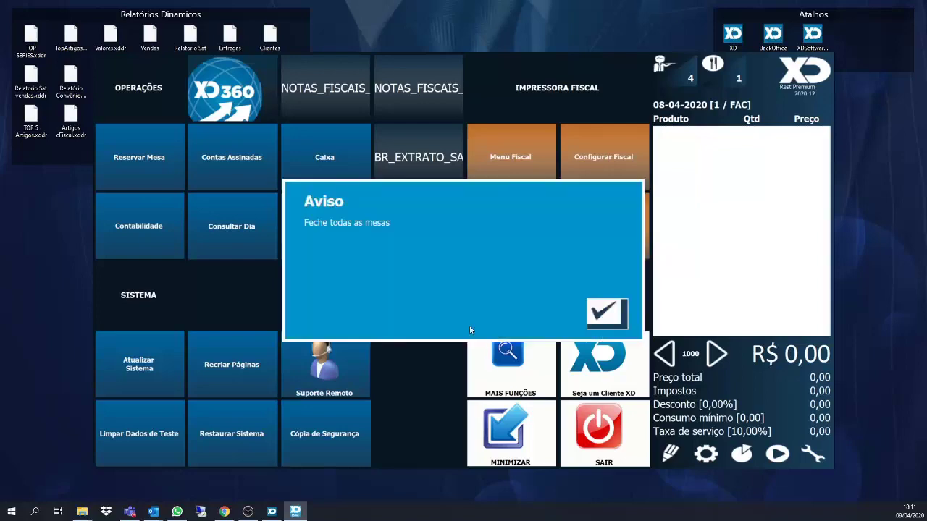
left_click(603, 311)
Check the terrace table map for open tables and return to the main sales page.
left_click(724, 81)
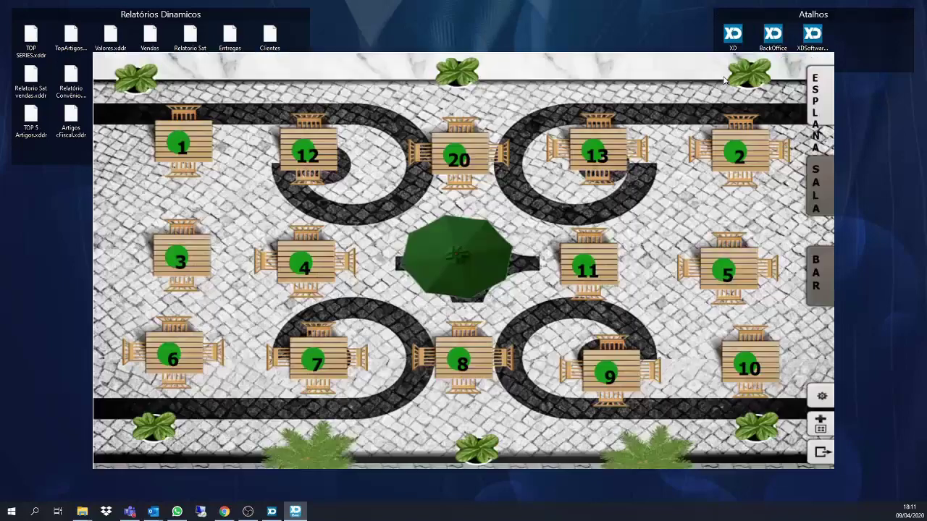
left_click(819, 447)
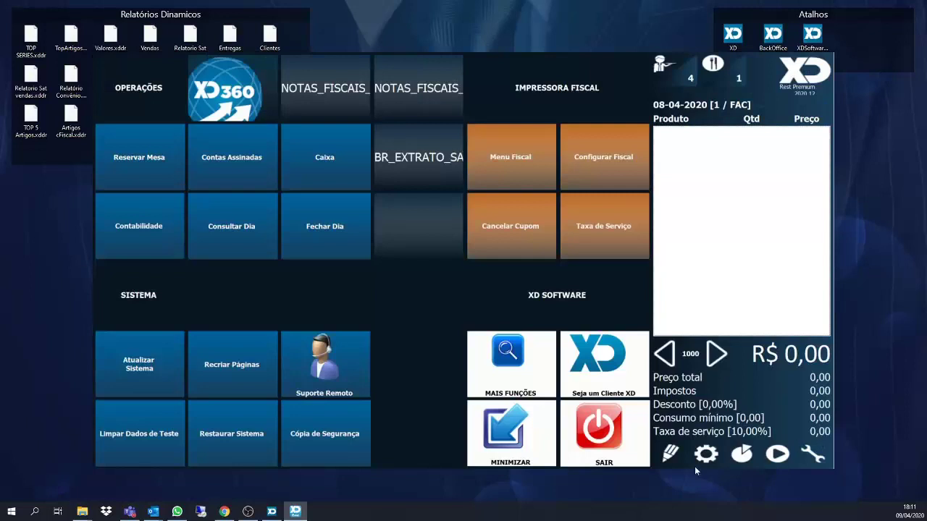
left_click(785, 77)
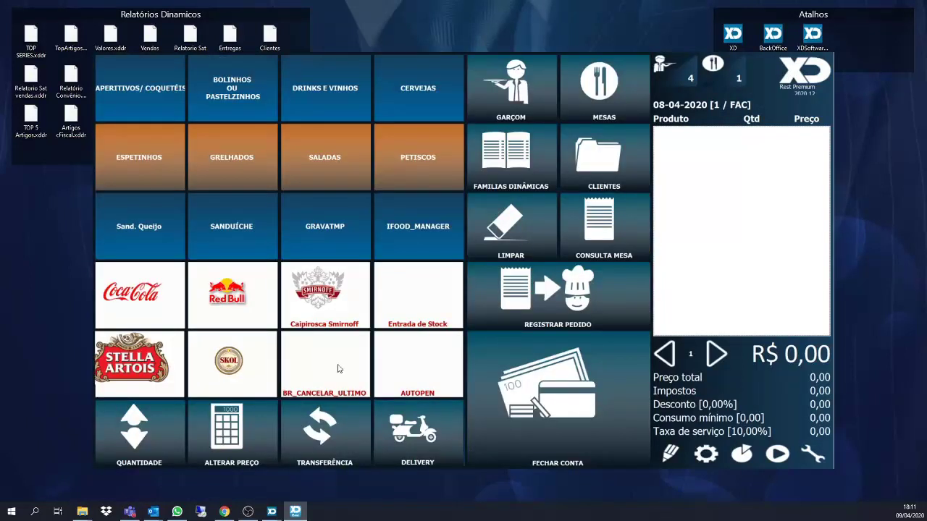
Cancel the R$ 20,70 delivery order in dispatch and void the 22,50 invoice dated 08-04-2020.
left_click(416, 449)
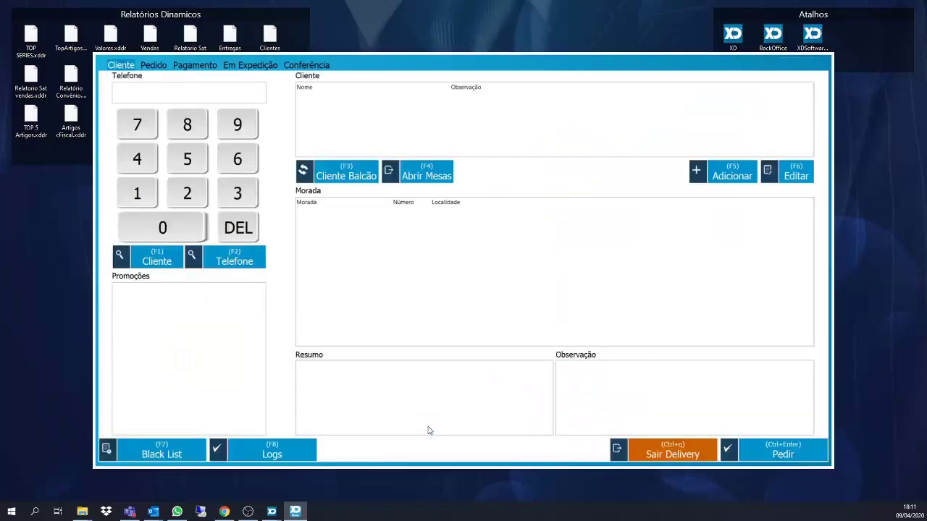
left_click(245, 67)
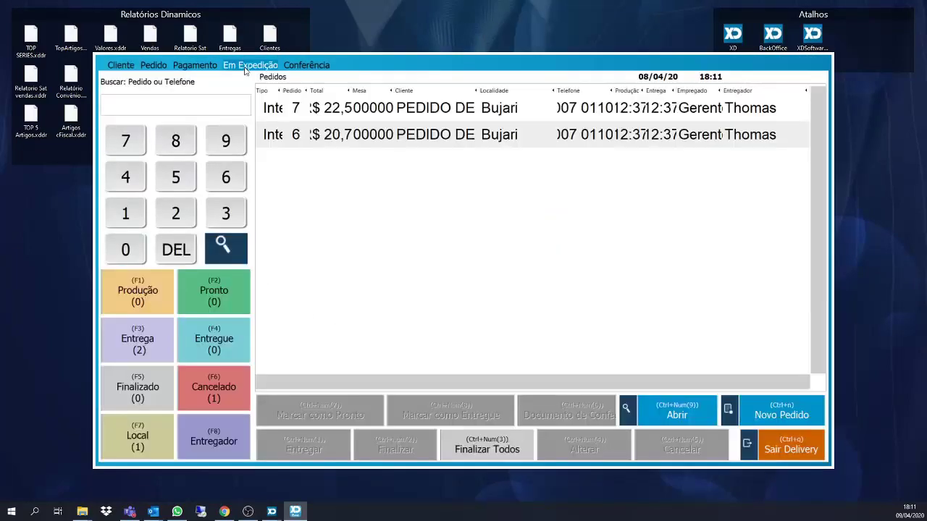
left_click(353, 137)
left_click(688, 450)
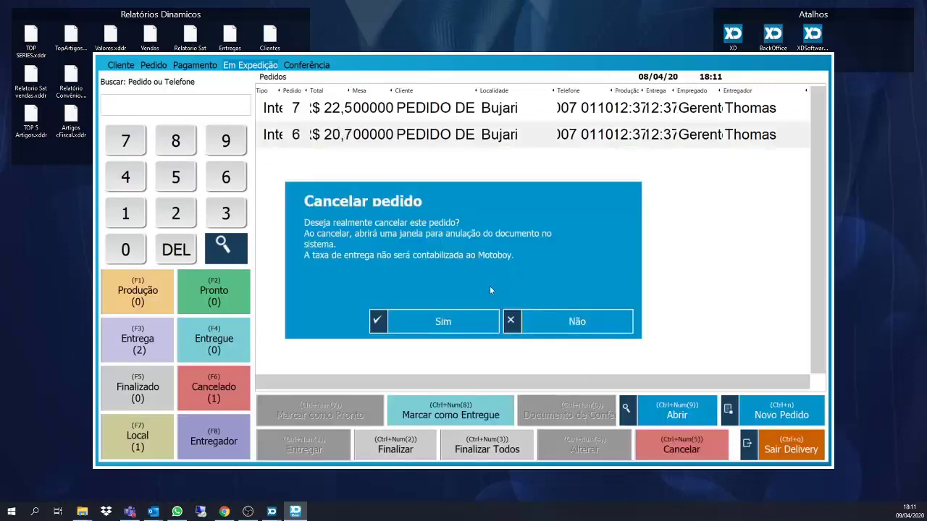
left_click(443, 322)
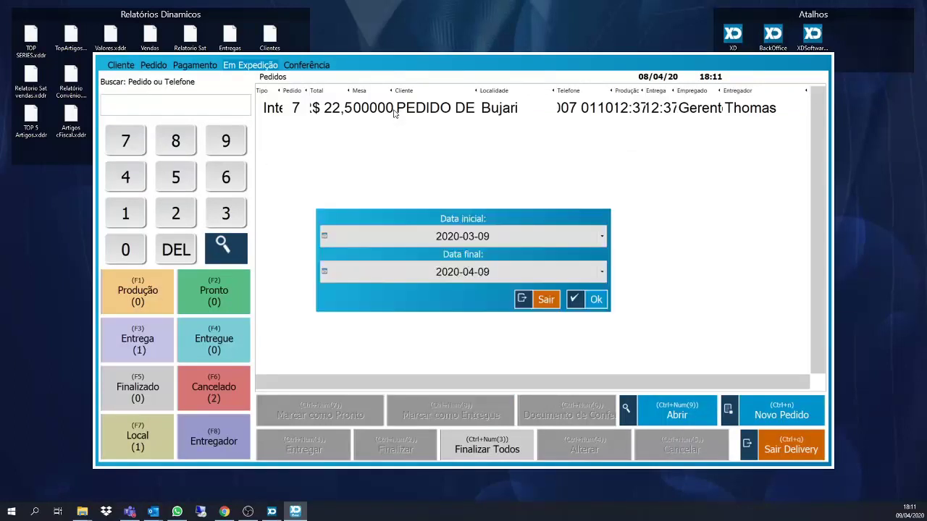
left_click(589, 300)
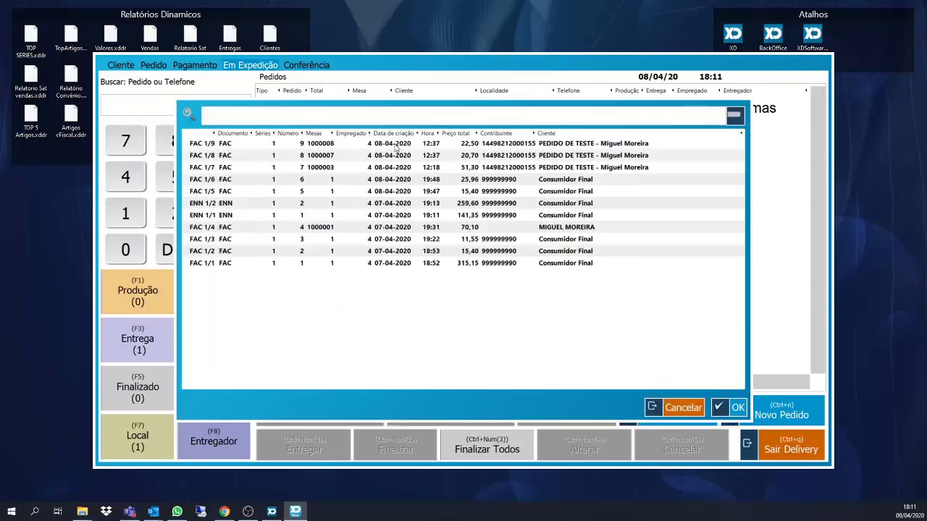
left_click(396, 148)
left_click(728, 412)
left_click(449, 329)
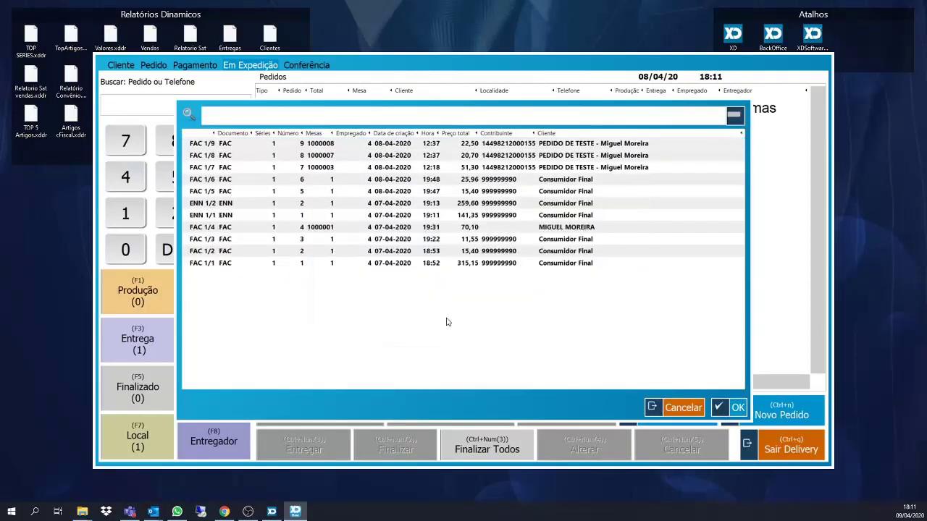
Cancel the R$ 22,50 delivery order in dispatch and void the 20,70 invoice dated 08-04-2020.
left_click(427, 117)
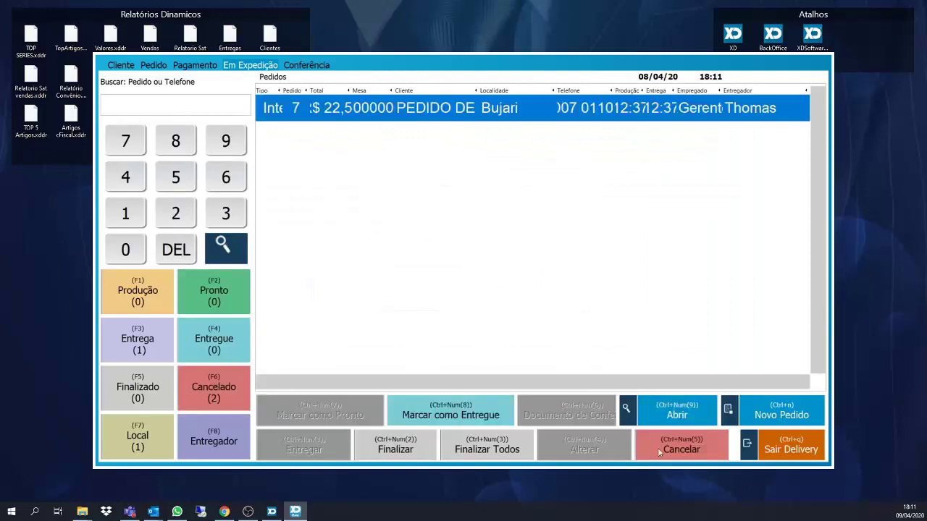
left_click(660, 452)
left_click(477, 321)
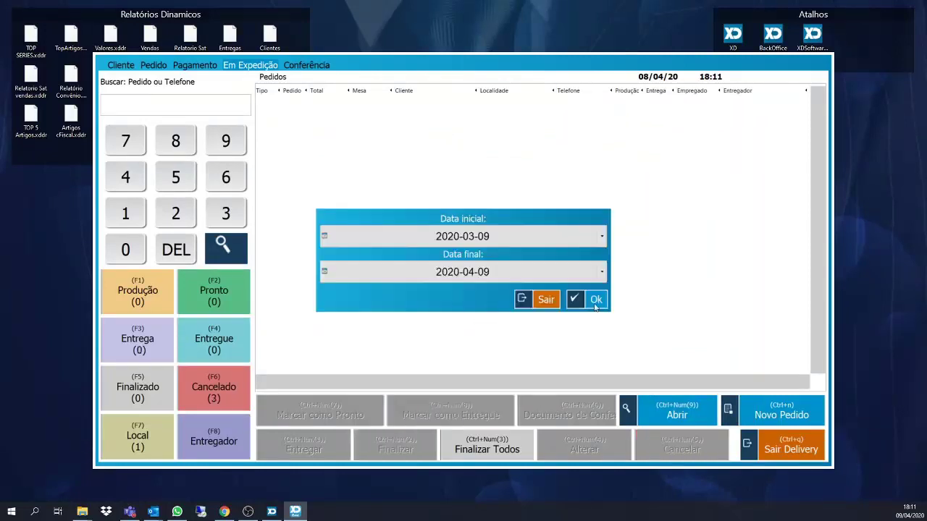
left_click(596, 300)
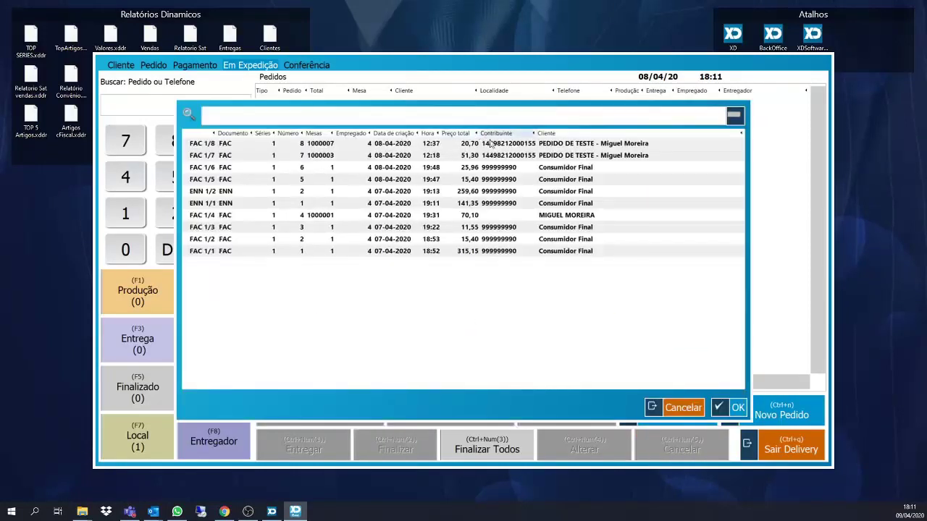
double_click(494, 147)
left_click(487, 325)
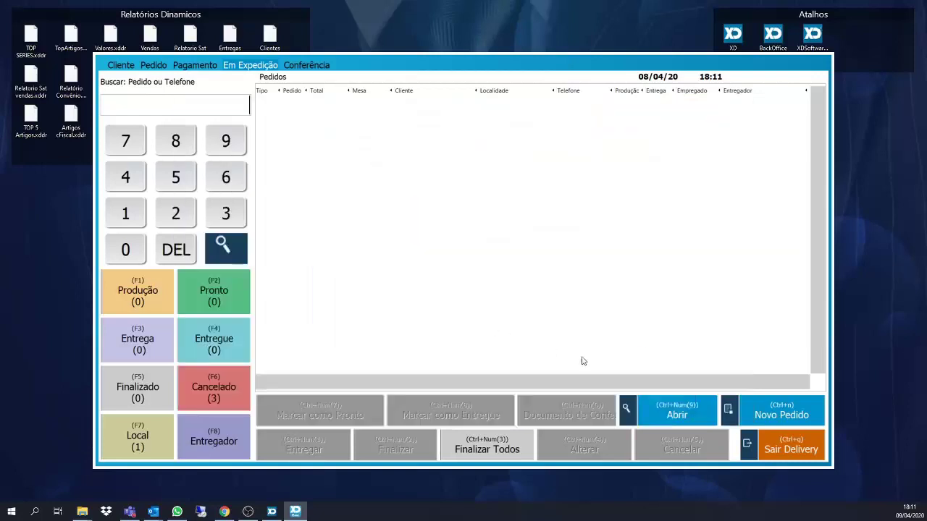
Cancel the R$ 47,70 local pickup order and leave the Delivery module.
left_click(172, 441)
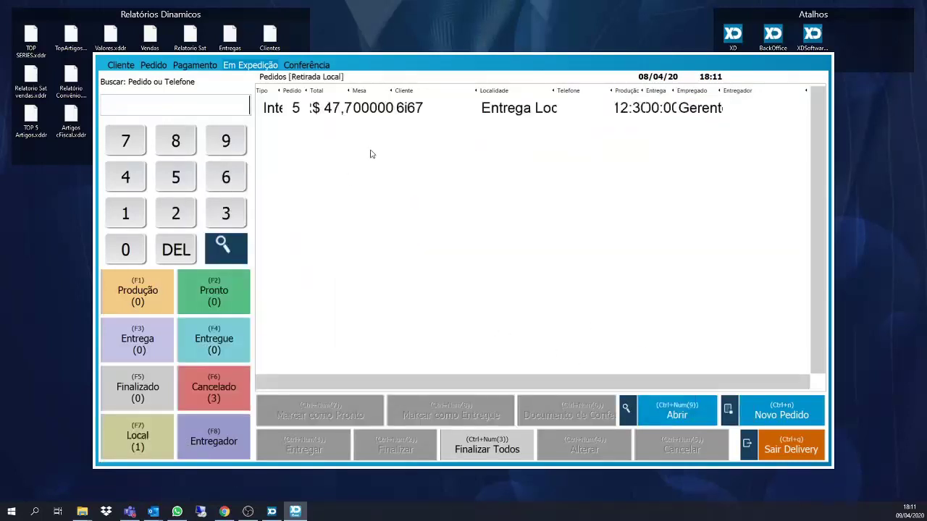
left_click(404, 113)
left_click(655, 449)
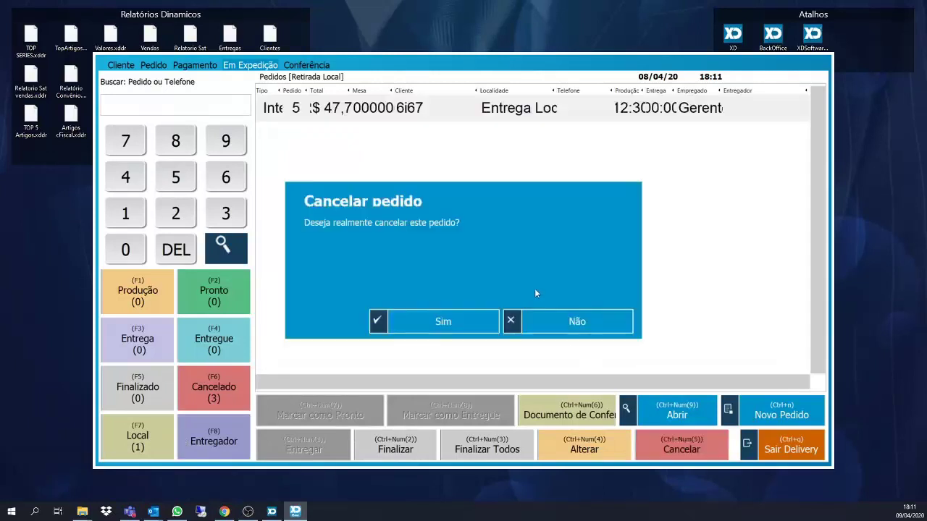
left_click(391, 327)
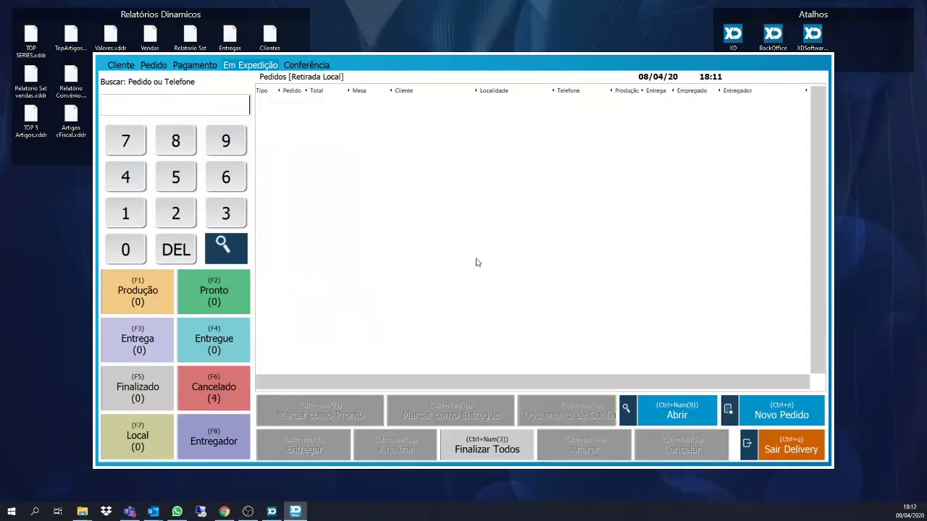
left_click(789, 449)
left_click(461, 330)
Try again to close the 08/04/2020 working day, leaving the cash register open.
left_click(812, 454)
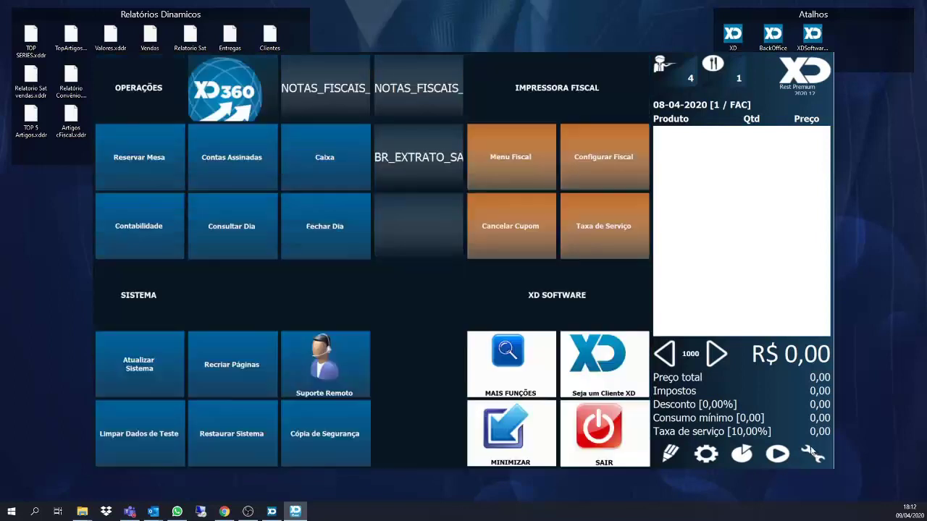
left_click(335, 223)
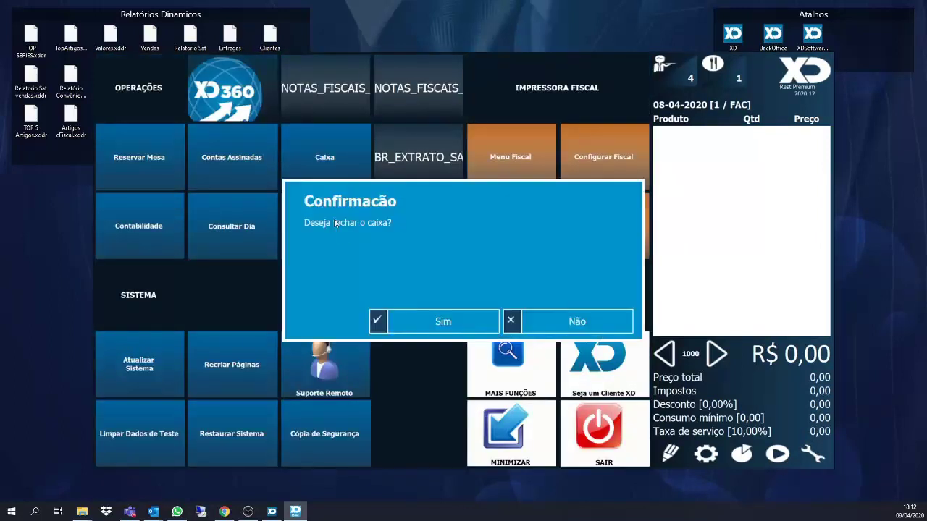
left_click(562, 312)
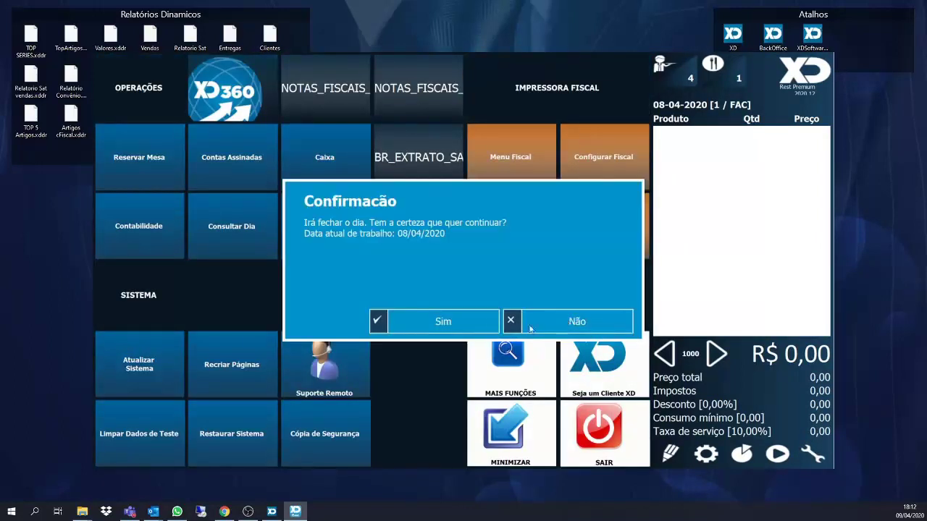
left_click(486, 320)
left_click(606, 312)
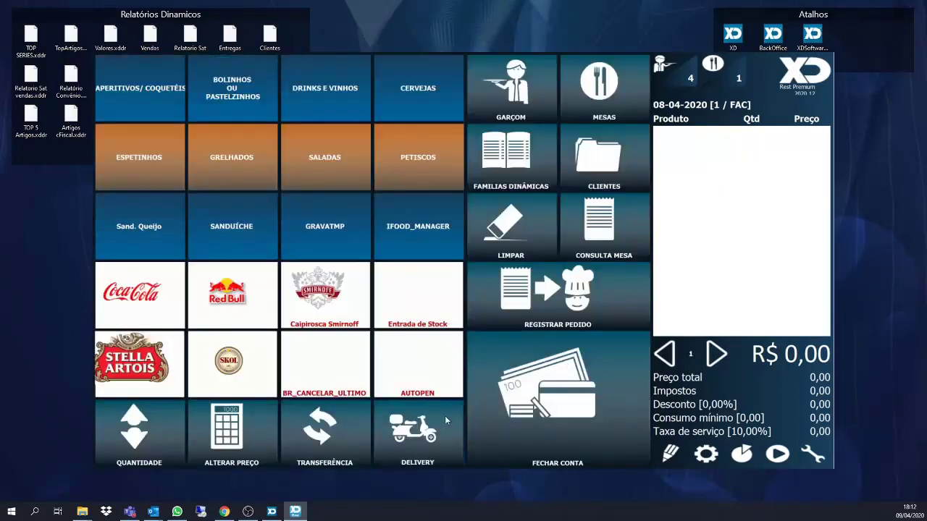
Check the Delivery module's order, payment and dispatch sections for pending orders, and leave the module.
left_click(444, 419)
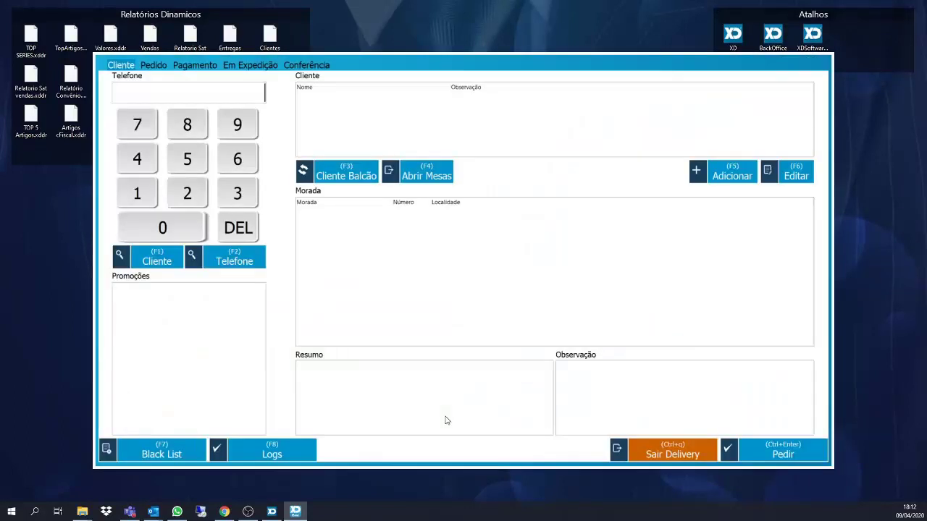
left_click(168, 65)
left_click(196, 65)
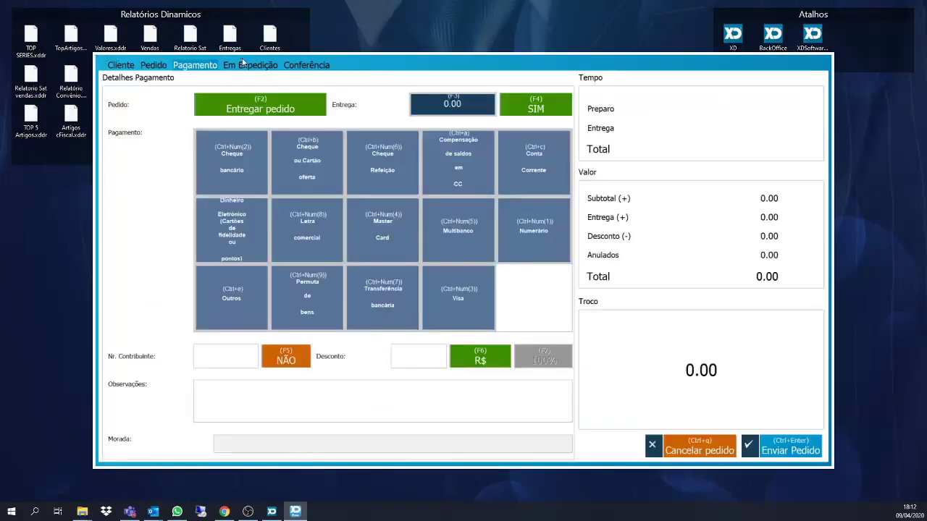
left_click(254, 66)
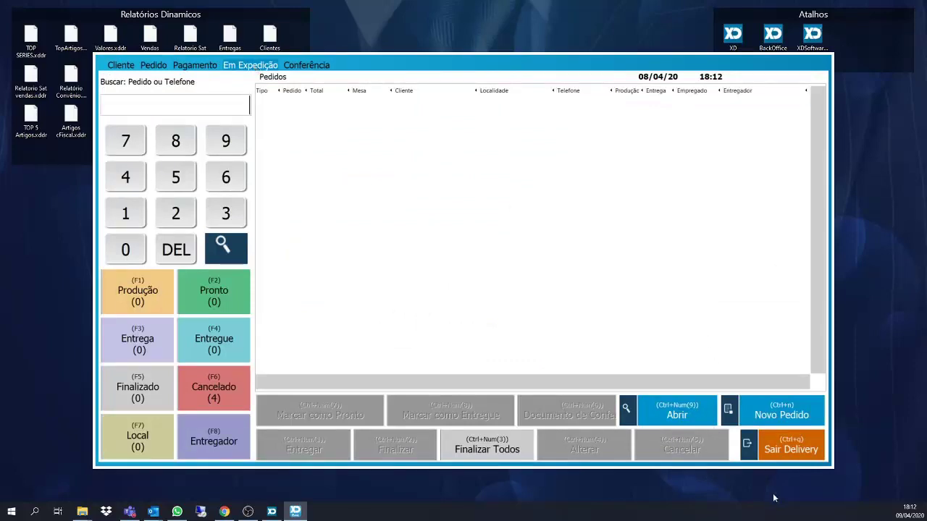
left_click(789, 447)
left_click(477, 327)
Minimise the point of sale, switch to the XD back office and maximise its window.
left_click(809, 454)
left_click(499, 434)
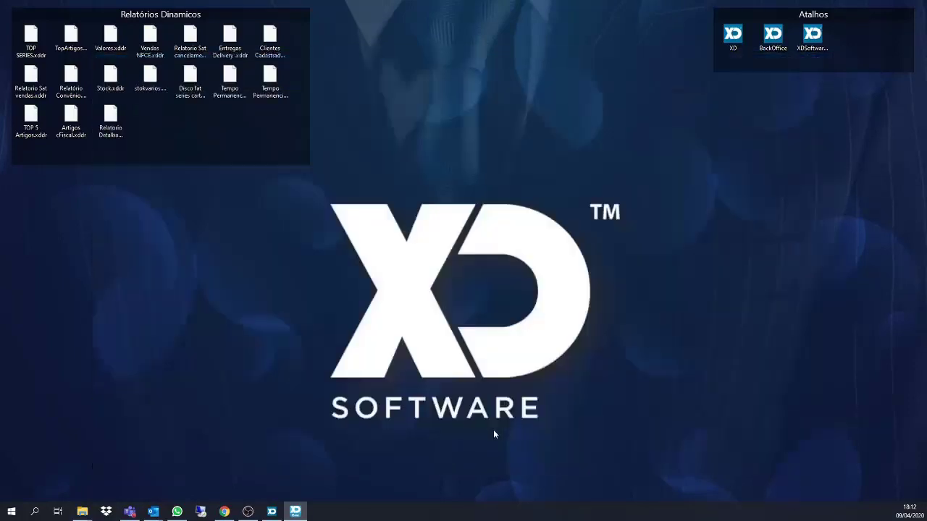
left_click(272, 511)
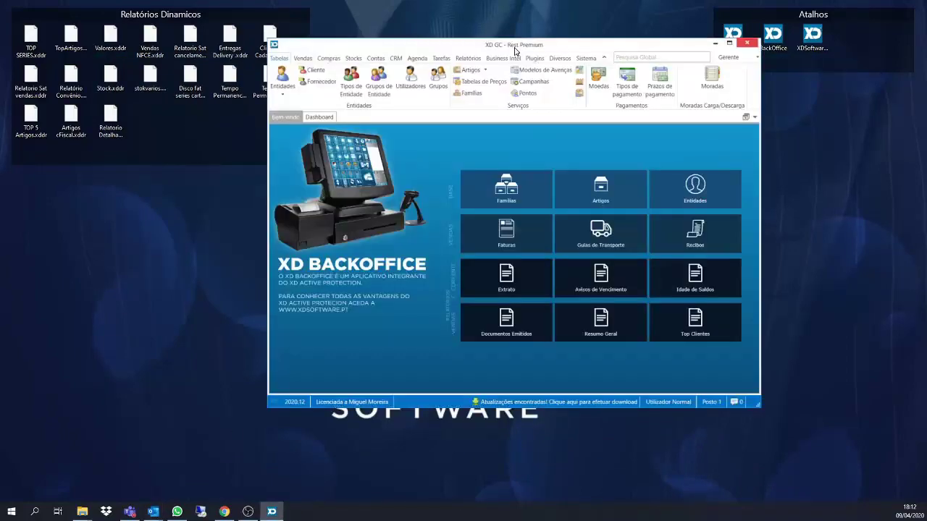
left_click(730, 45)
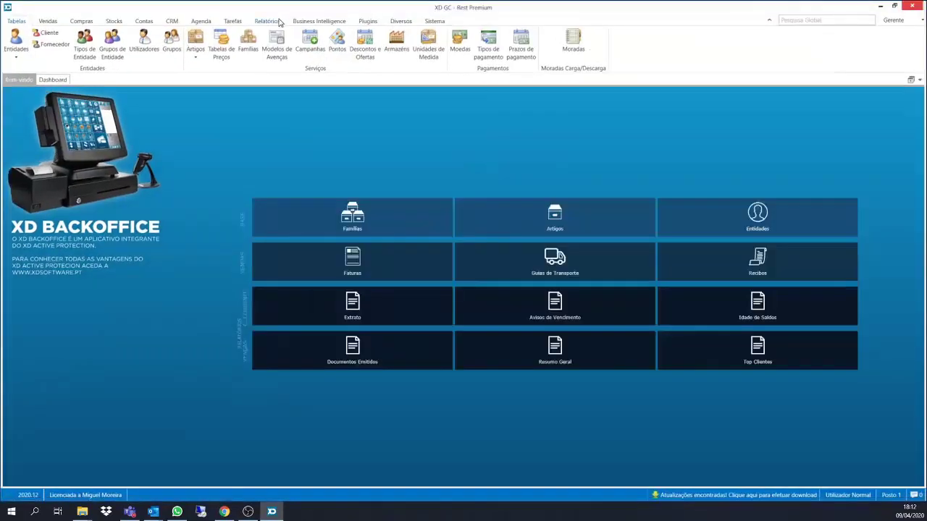
Open the dynamic reports configuration list in the back office, and the dynamic reports page in the point of sale.
left_click(277, 21)
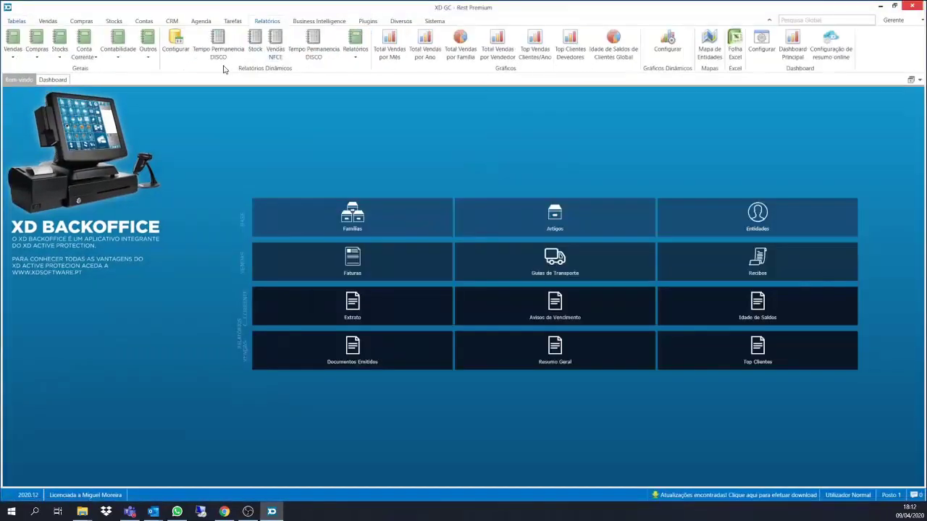
left_click(172, 38)
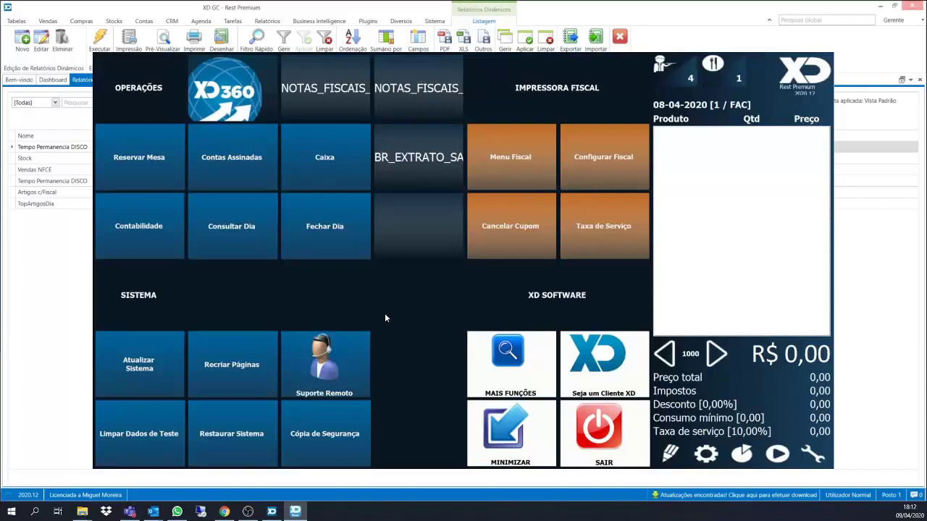
left_click(316, 245)
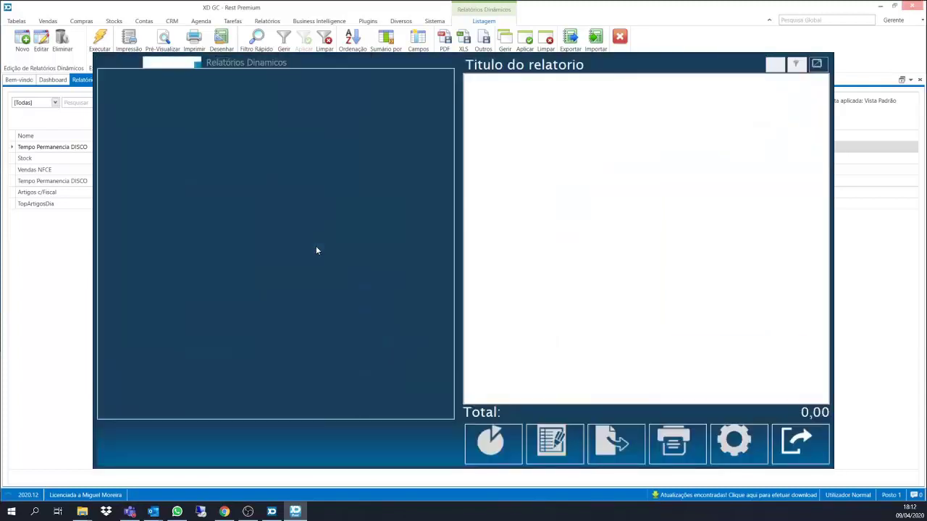
left_click(215, 64)
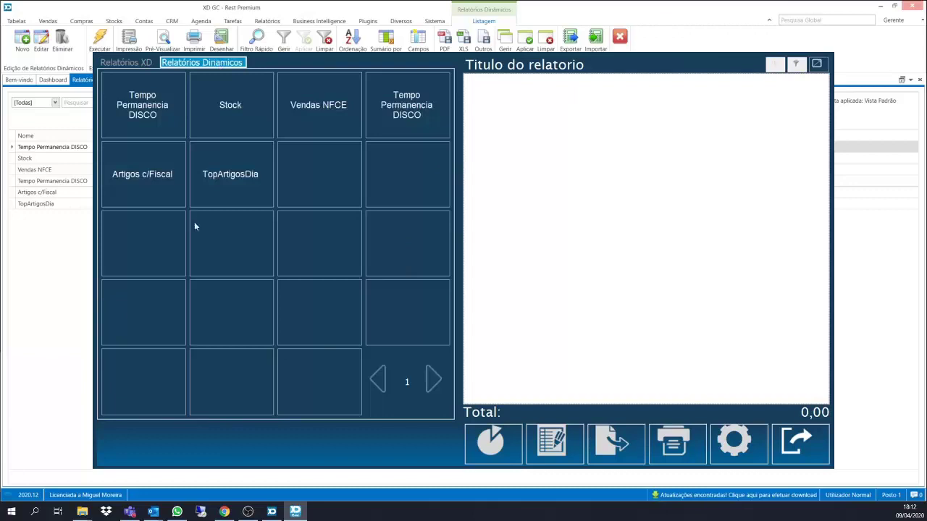
Run the TopArtigosDia report with the proposed sessionDate, and view the Artigos c/Fiscal report.
left_click(257, 152)
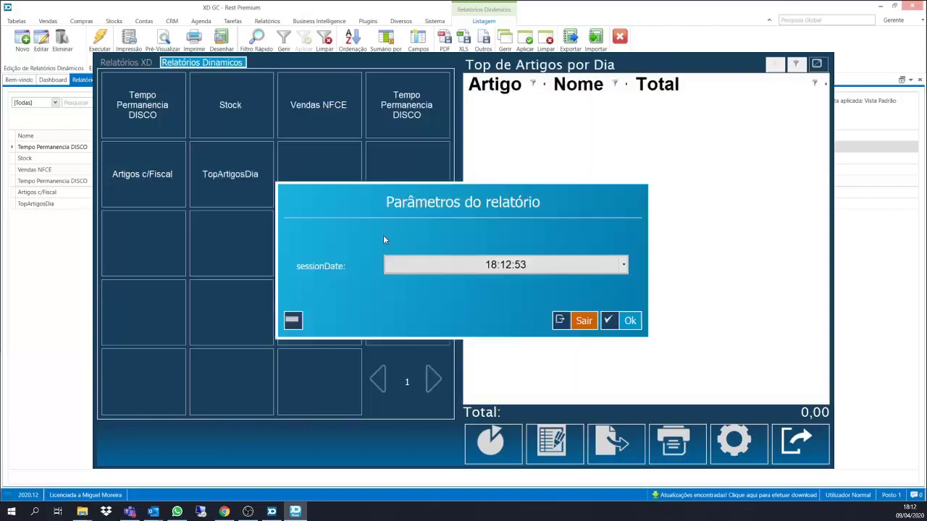
left_click(620, 319)
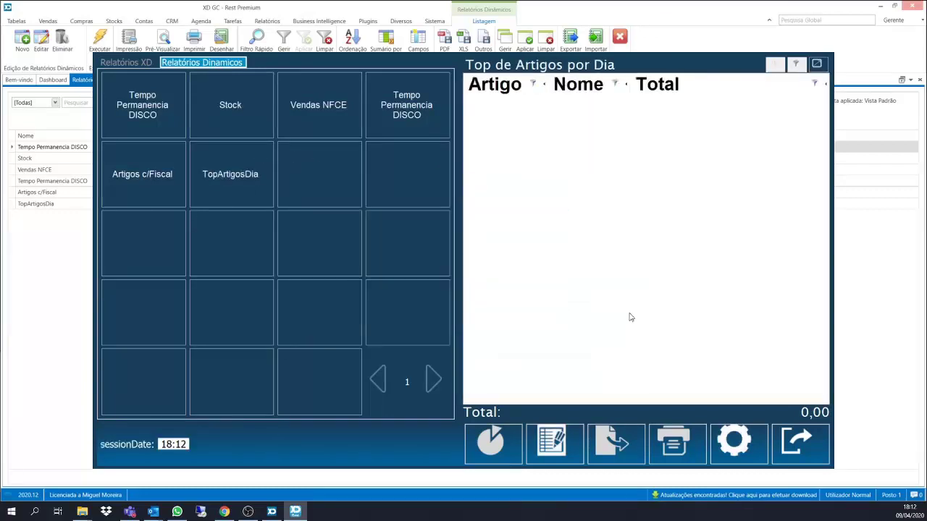
left_click(163, 172)
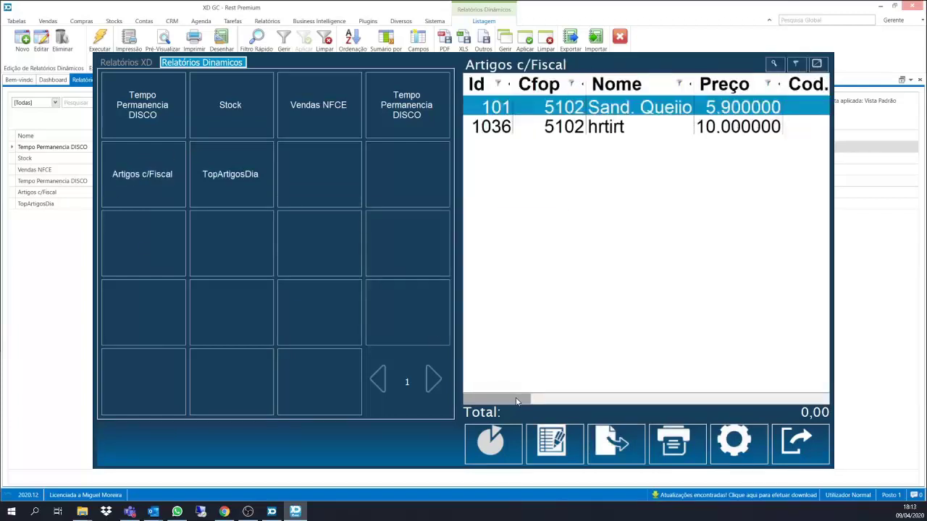
left_click_drag(516, 402, 496, 393)
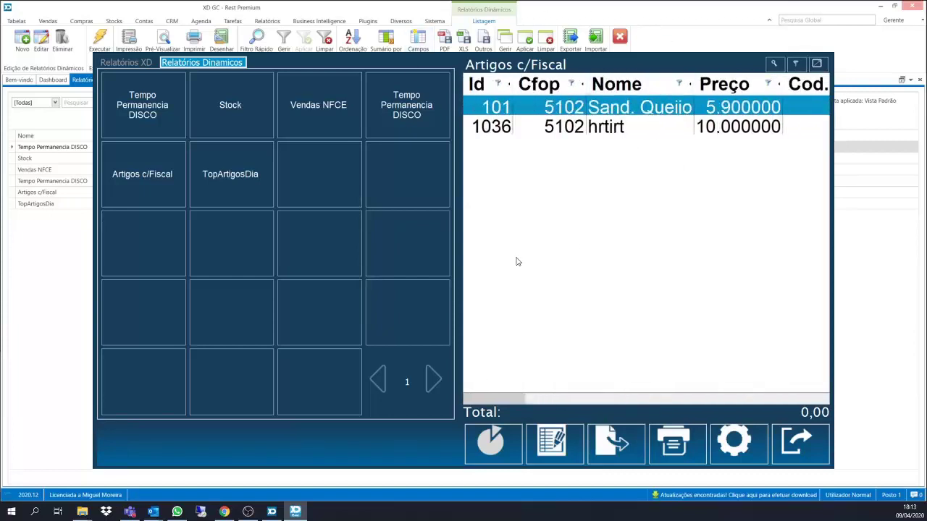
View the Tempo Permanencia DISCO Fechadas report through to its last column, and return to the back office.
left_click(151, 114)
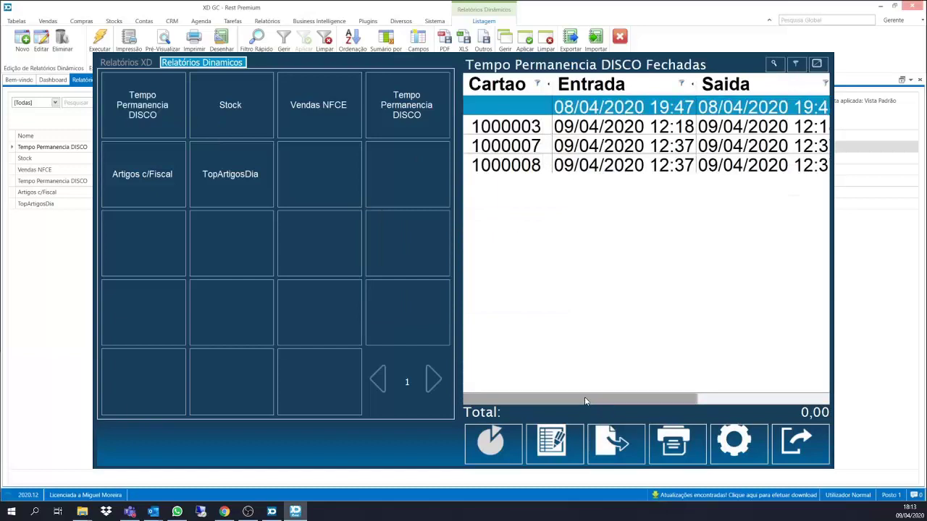
left_click_drag(584, 397, 732, 403)
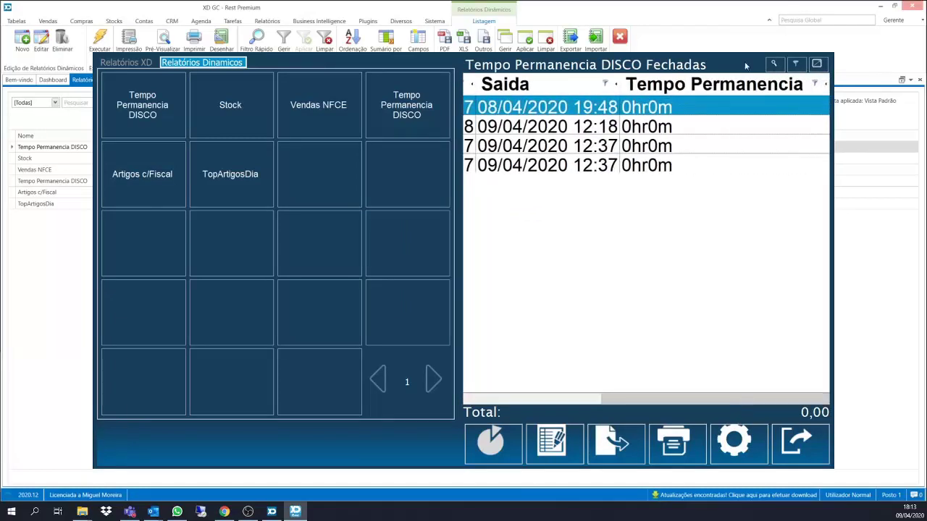
left_click(773, 429)
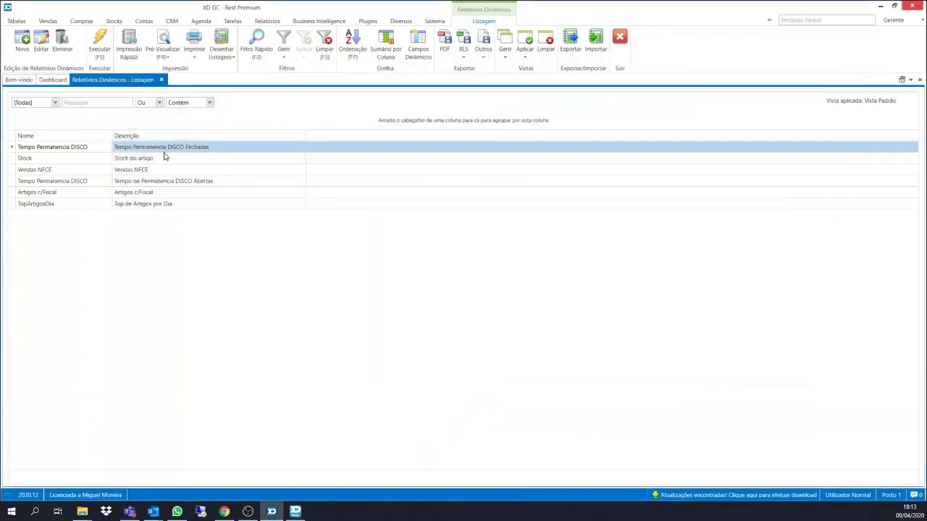
Open the Tempo Permanencia DISCO Fechadas report definition and examine the description and logindate fields in its SQL query.
double_click(158, 149)
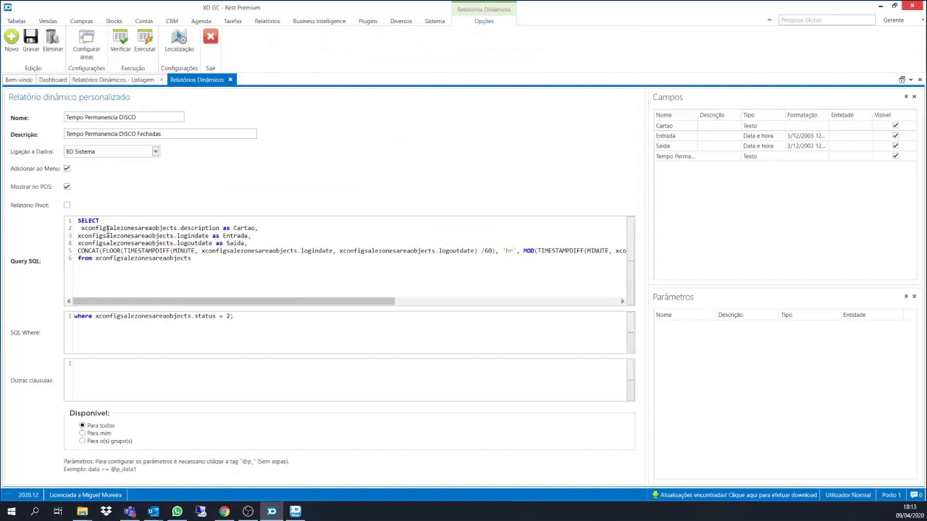
left_click_drag(81, 228, 217, 228)
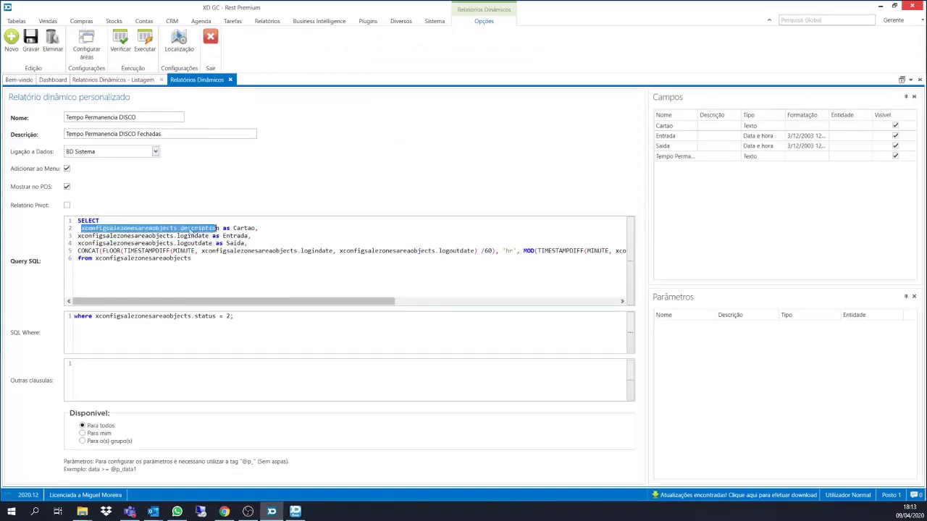
left_click(143, 235)
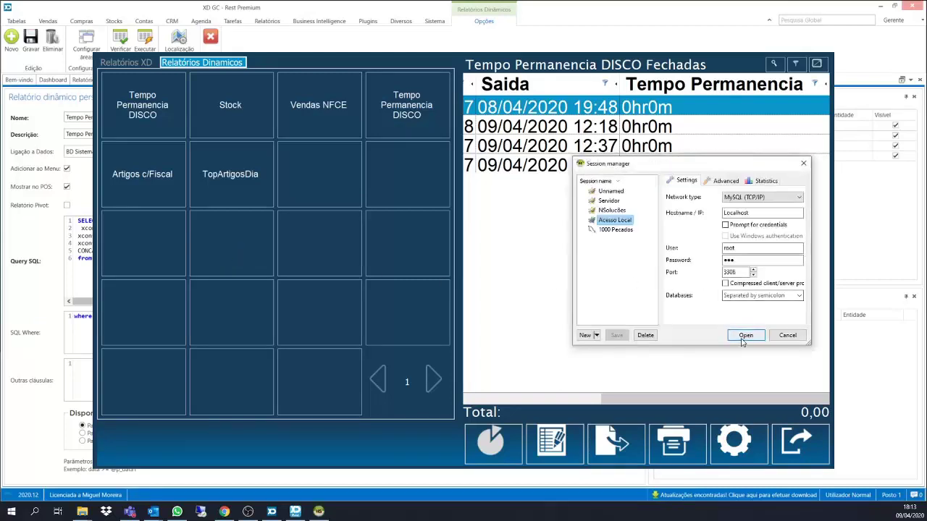
Connect to the Acesso Local session in HeidiSQL, and examine the Cartao, Entrada, Saida and CONCAT expressions in the report's query.
left_click(742, 339)
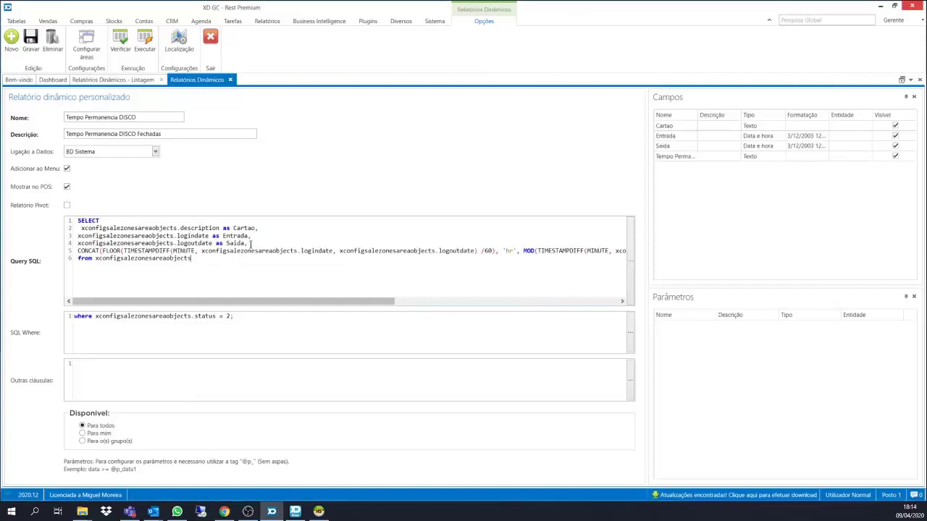
left_click_drag(125, 228, 173, 250)
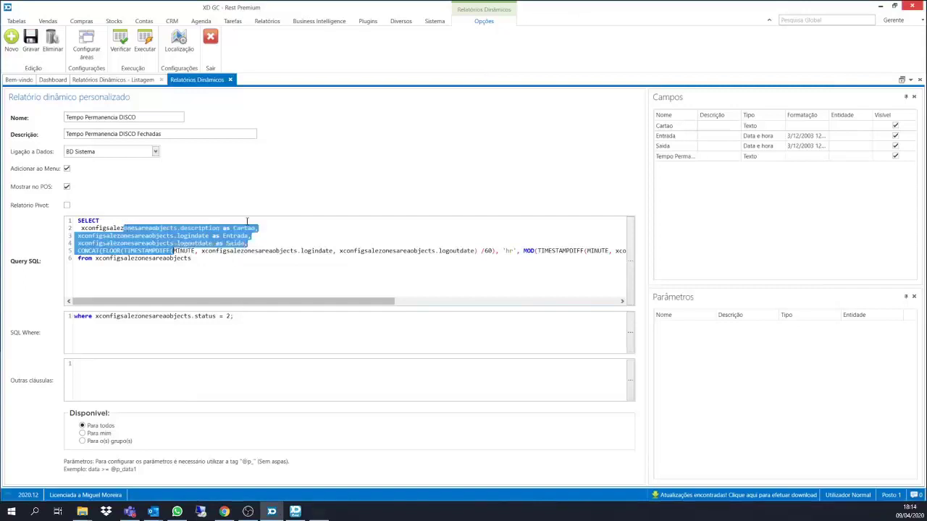
key("alt+Tab")
key("alt+Tab")
left_click(236, 229)
left_click(246, 238, "shift")
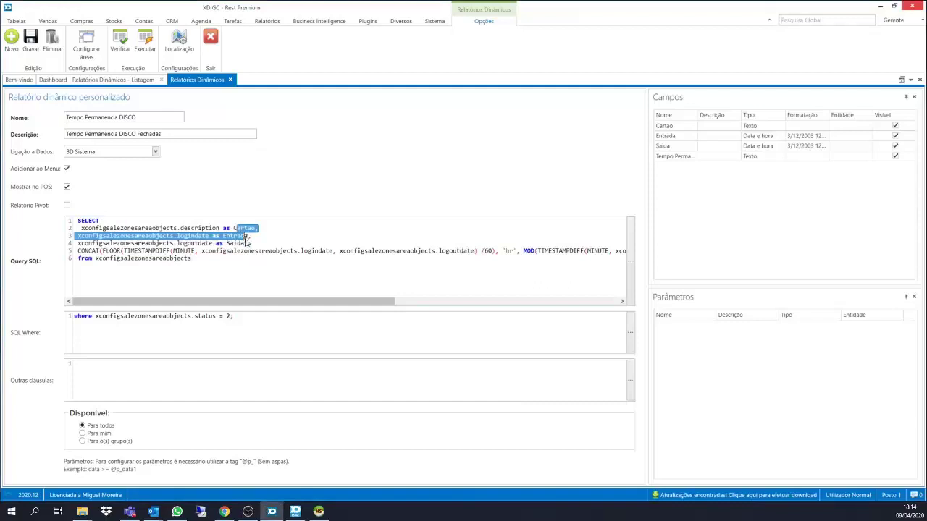
left_click(249, 238)
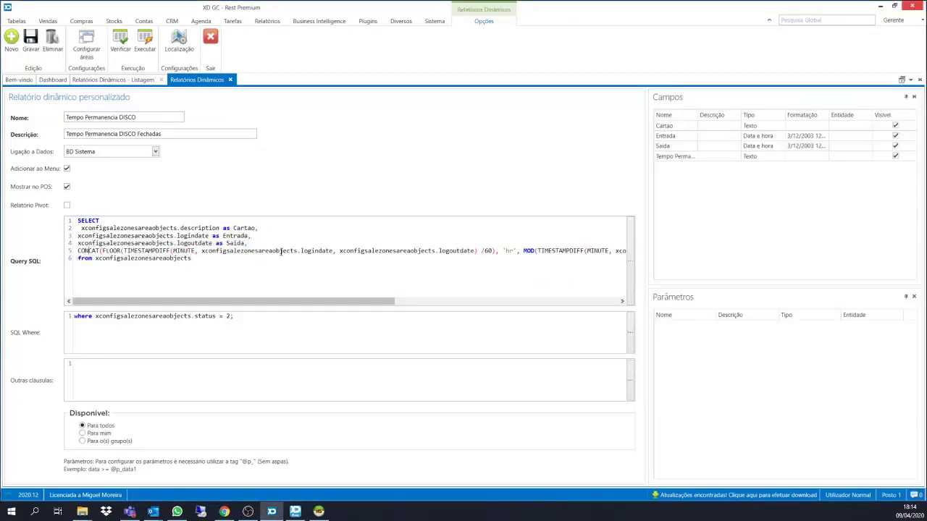
left_click(290, 254, "shift")
left_click(175, 251)
Switch to Chrome, maximise its window and open google.pt.
left_click(225, 512)
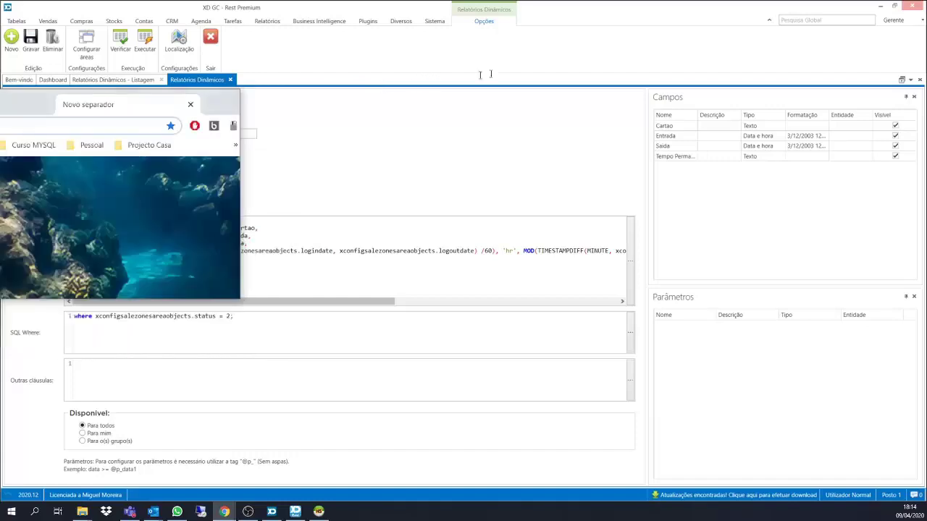
left_click_drag(491, 73, 455, 3)
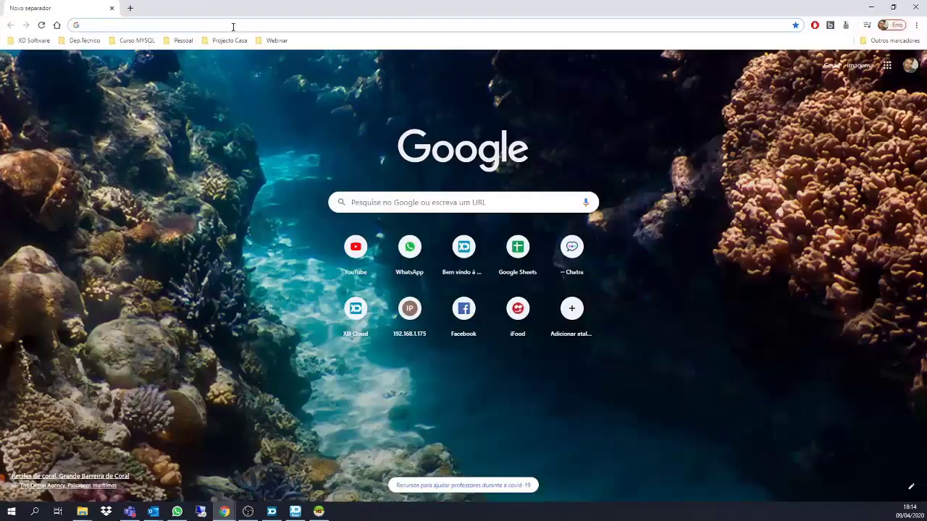
type("google.pt")
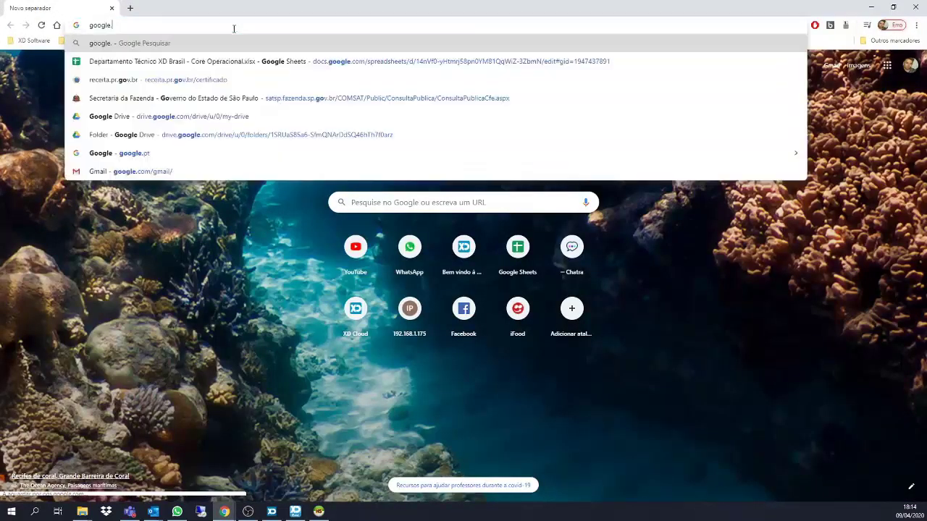
key("Return")
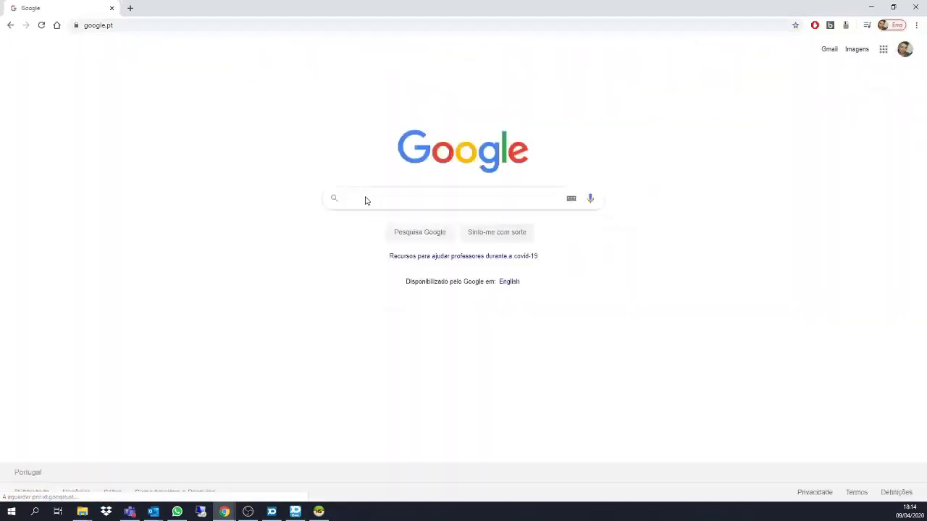
Search for "como fazer diferença horas mysql" and open the Stack Overflow question about calculating hour differences in MySQL.
left_click(375, 197)
type("com")
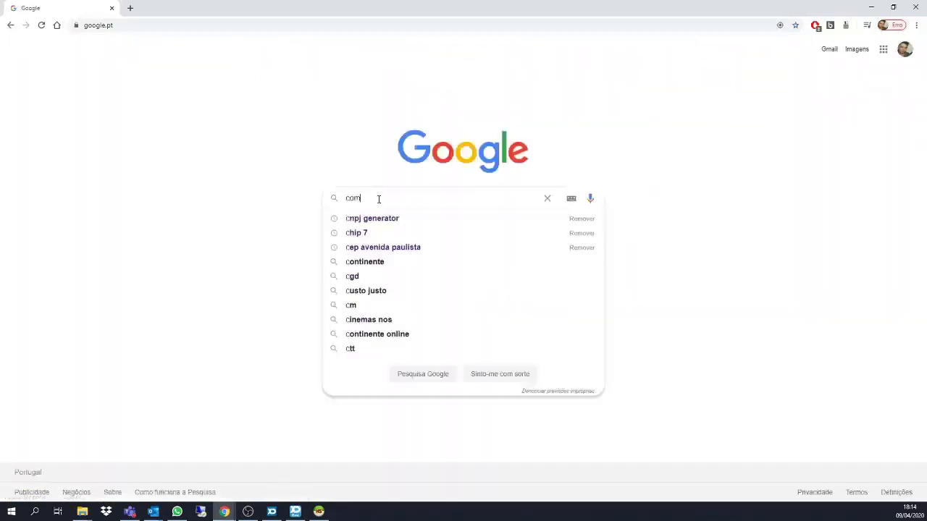
type("o fazer d")
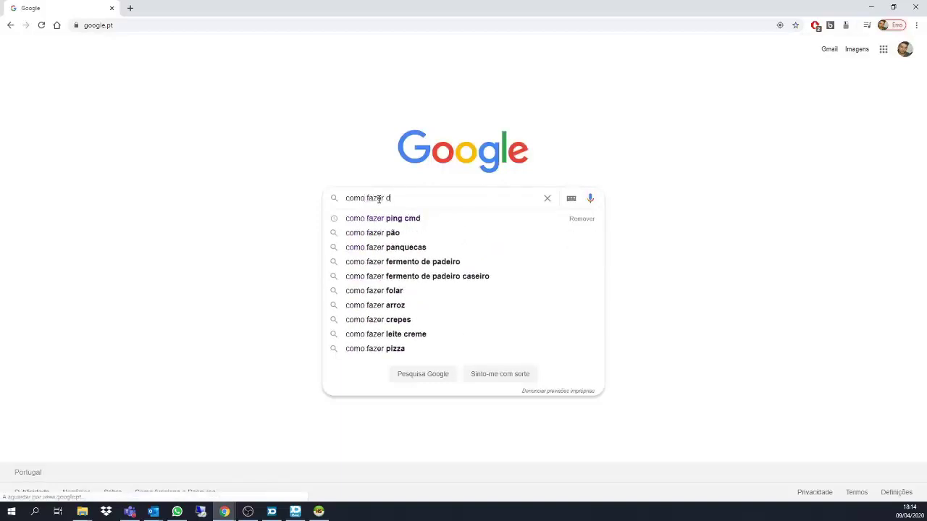
type("iferenca horas mysql")
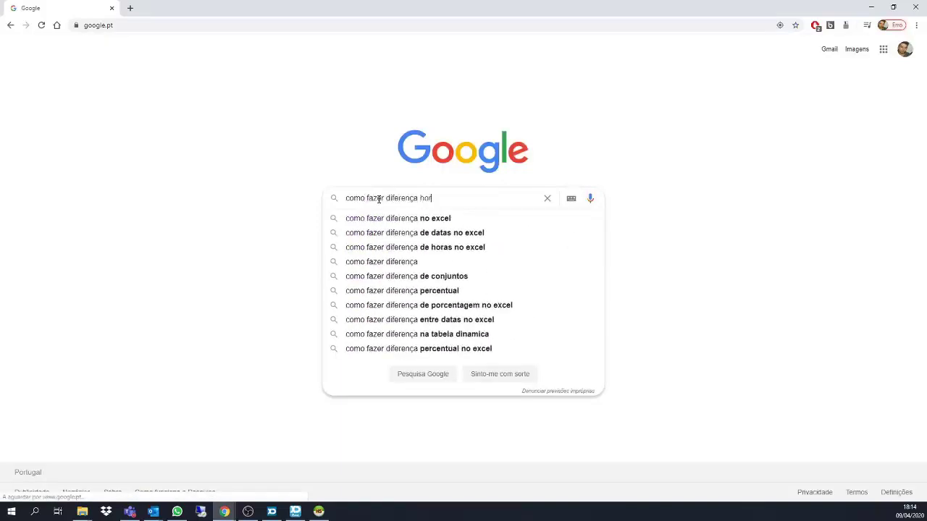
key("Return")
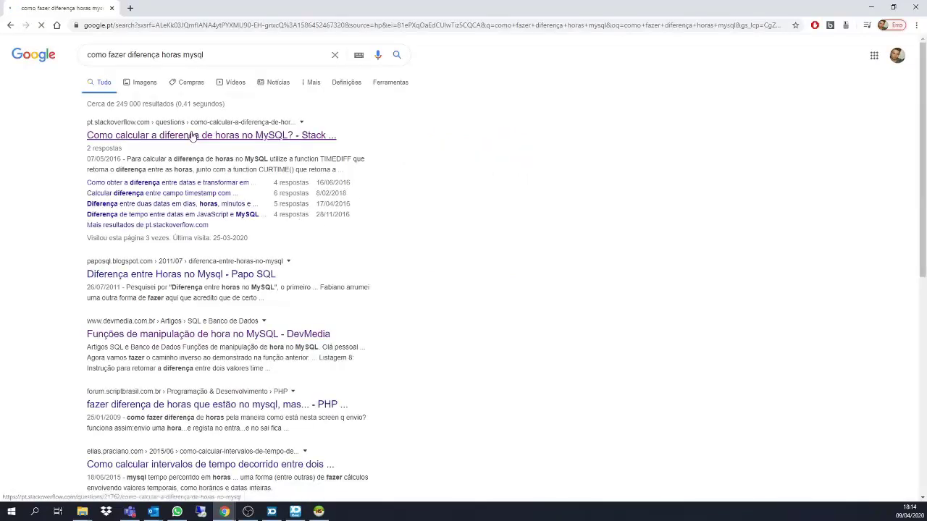
left_click(203, 137)
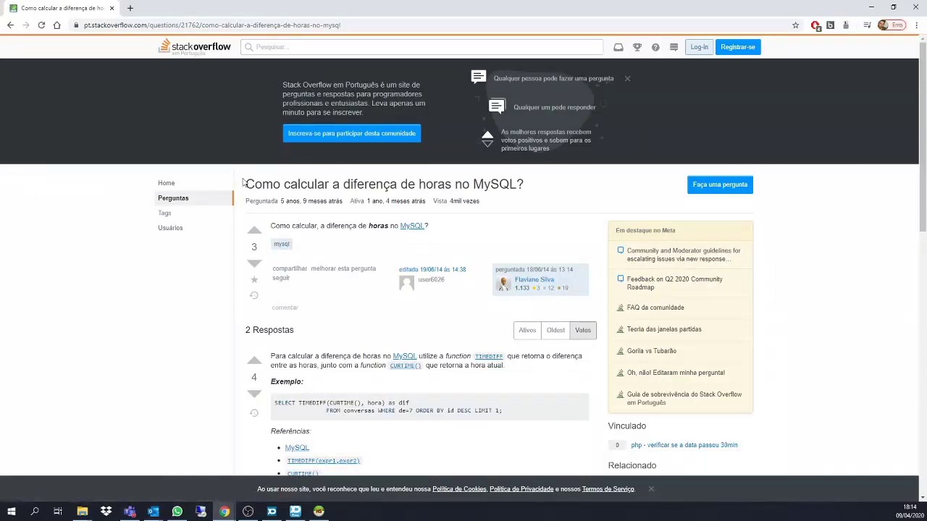
Switch back to the XD back office and examine the logindate and logoutdate arguments of the query's TIMESTAMPDIFF expression.
left_click(323, 514)
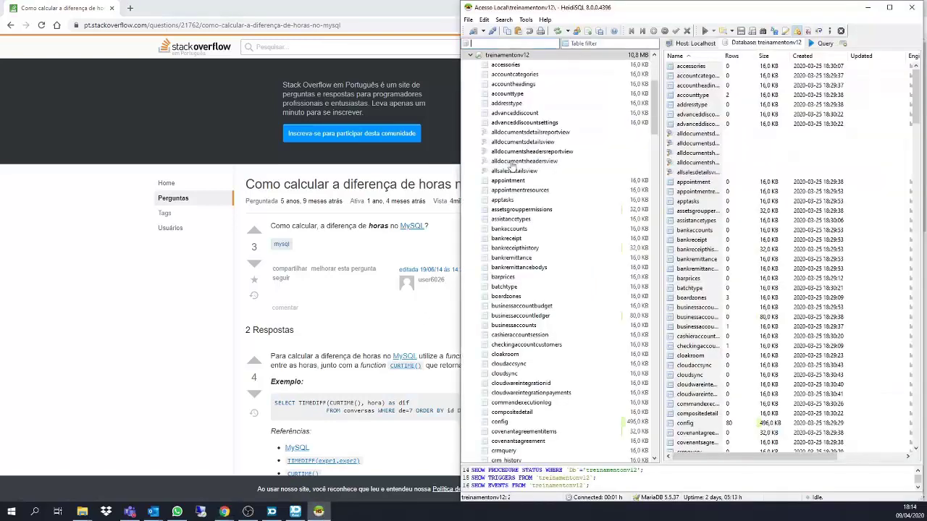
left_click(274, 514)
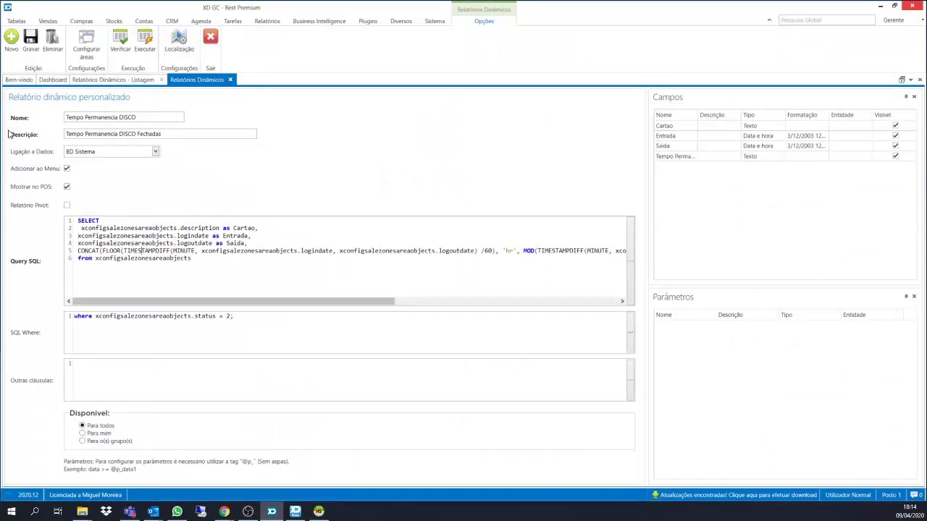
double_click(317, 251)
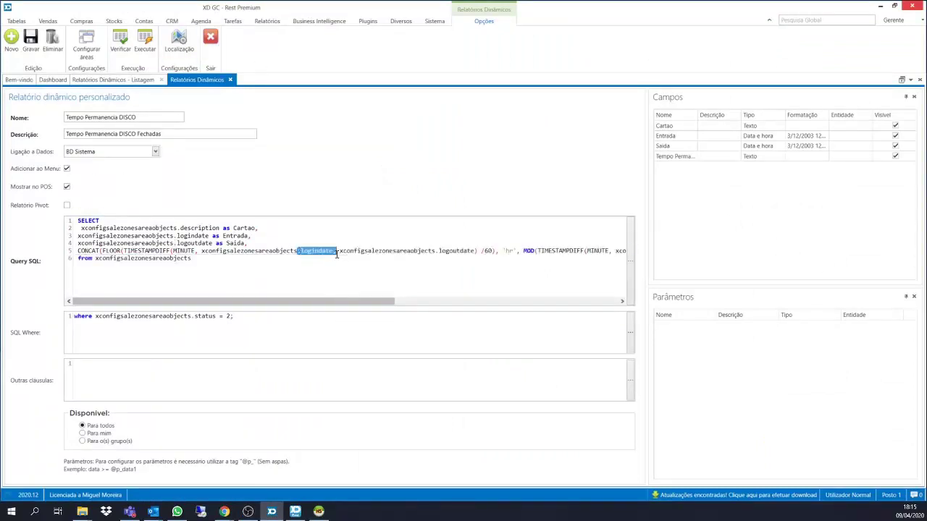
left_click(464, 250)
left_click_drag(454, 250, 468, 250)
Examine the TIMEDIFF and TIMESTAMPDIFF example queries on the Stack Overflow page in Chrome, and return to the search results.
left_click(319, 513)
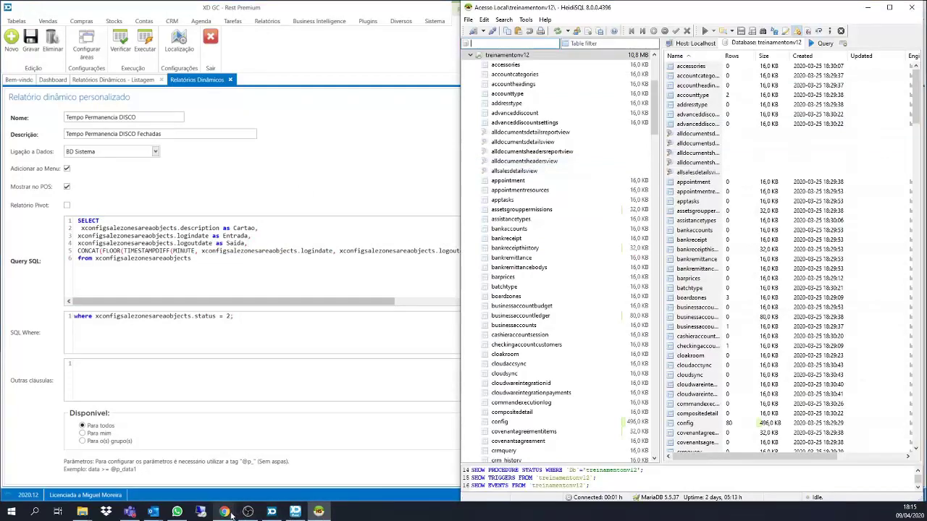
mouse_move(226, 513)
left_click(261, 475)
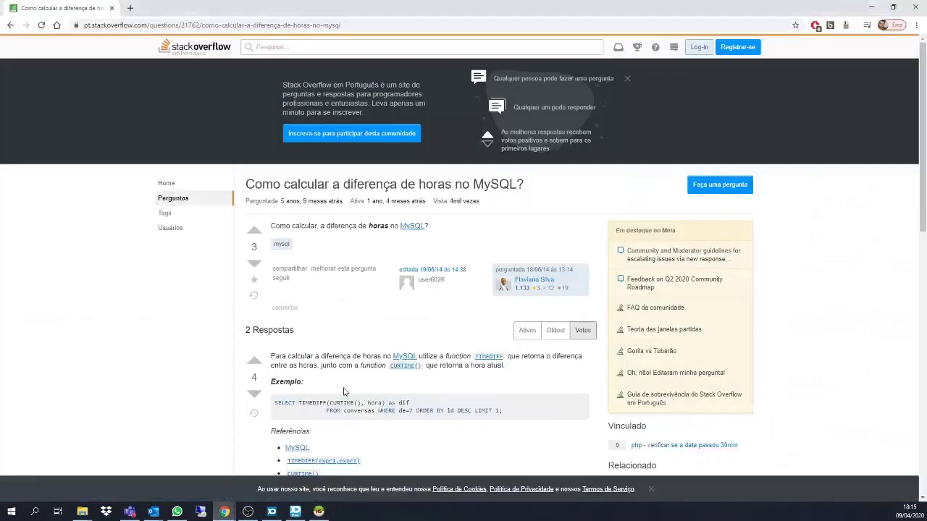
scroll(346, 391, "down", 2)
left_click_drag(323, 307, 370, 307)
left_click(309, 306)
left_click_drag(303, 306, 441, 314)
left_click(364, 313)
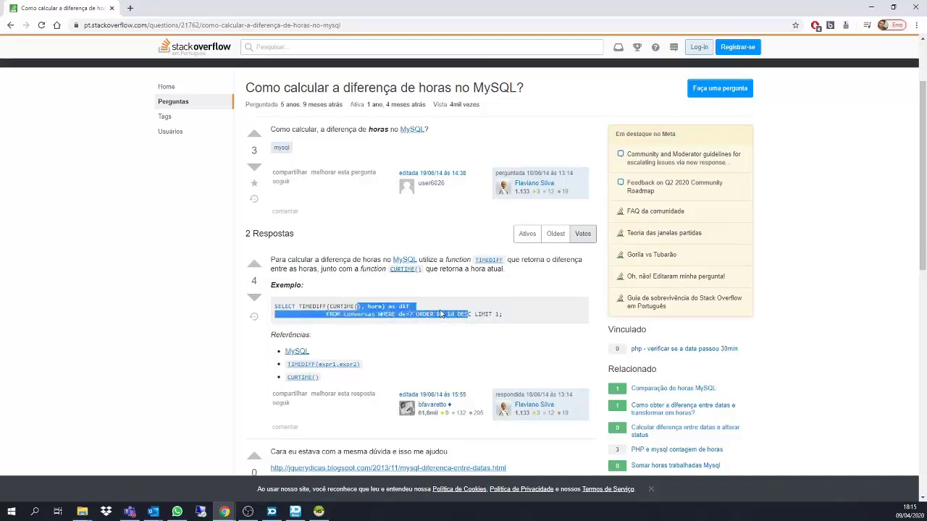
scroll(440, 314, "down", 1)
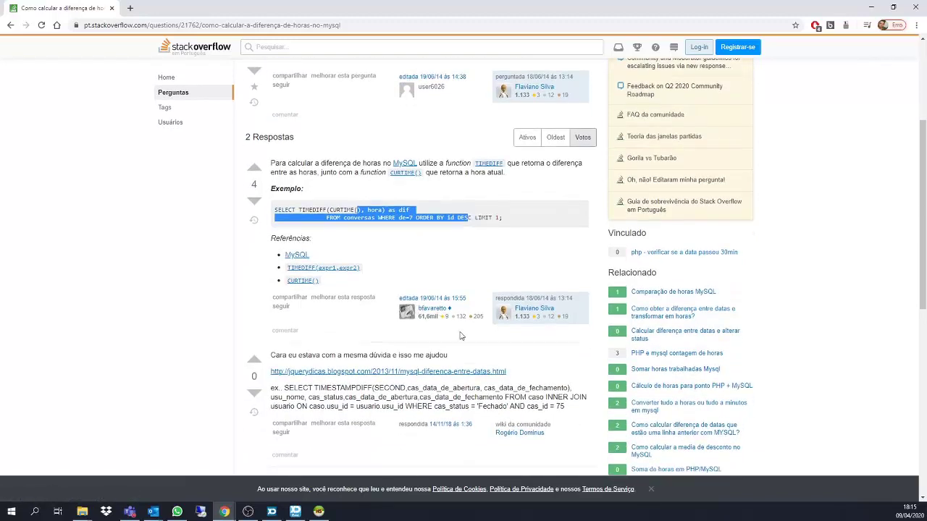
left_click(7, 29)
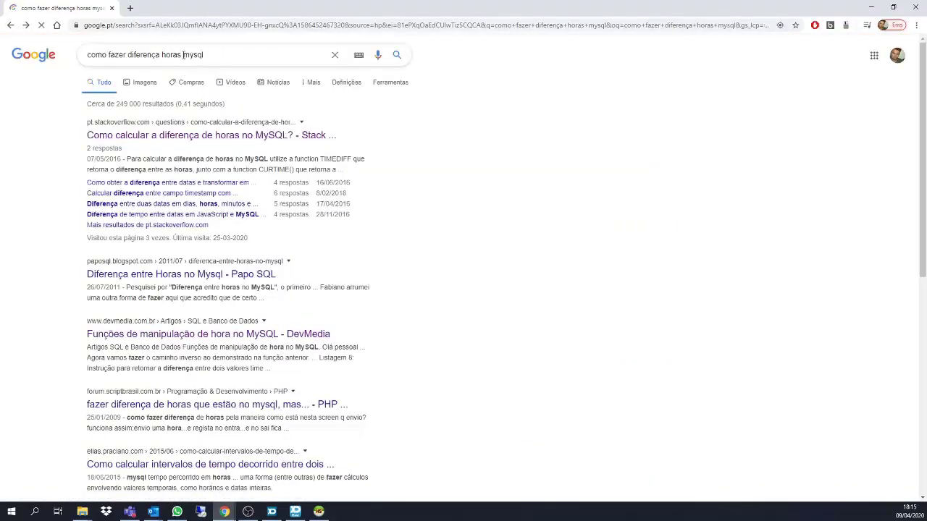
Search for "arredondar casas decimais mysql" and open the Stack Overflow question about rounding a number up in MySQL.
left_click_drag(183, 56, 61, 58)
type("arredondar cas")
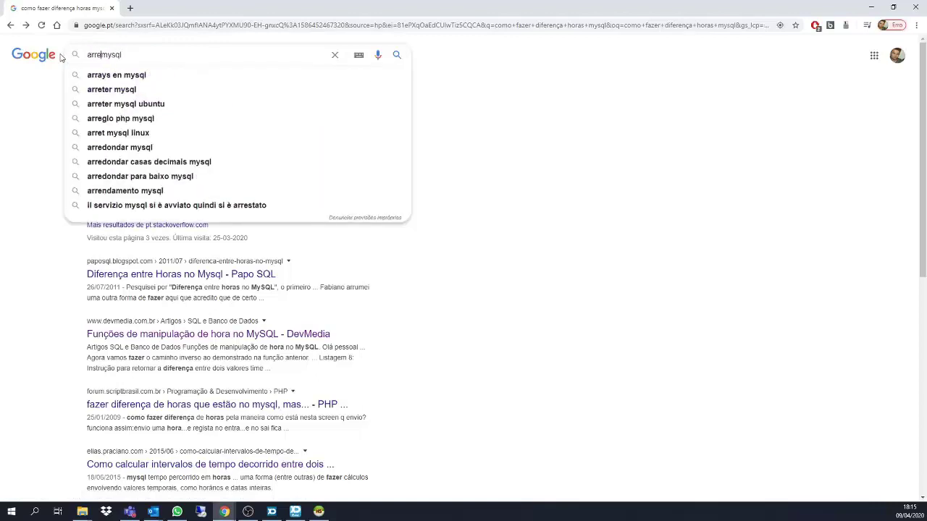
type("as decimais")
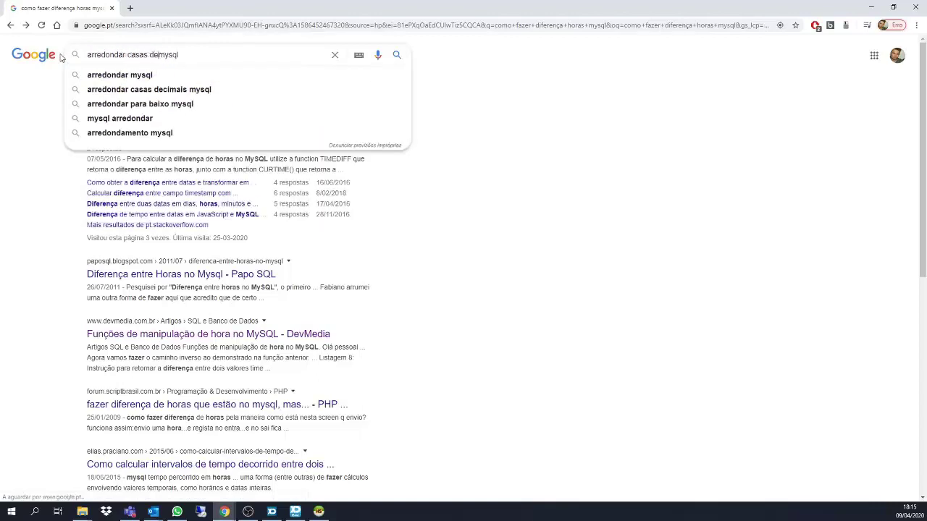
key("Return")
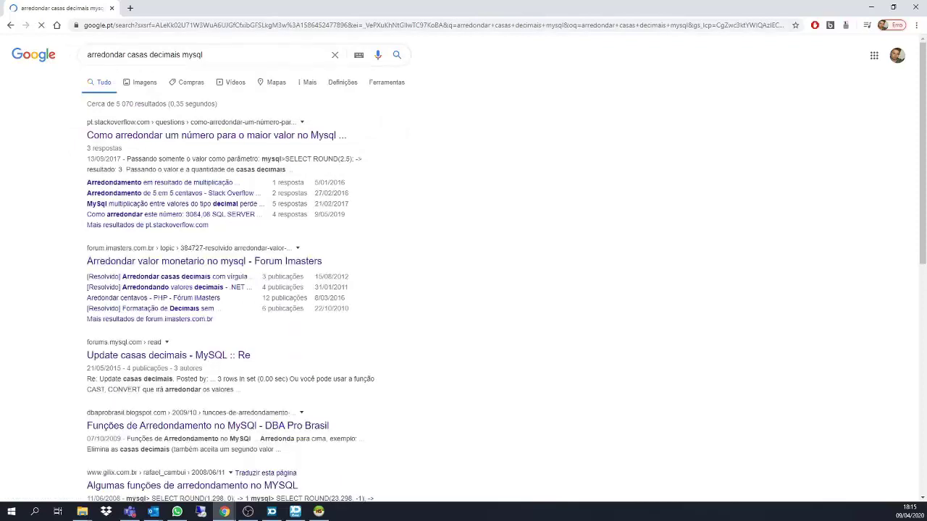
left_click(147, 135)
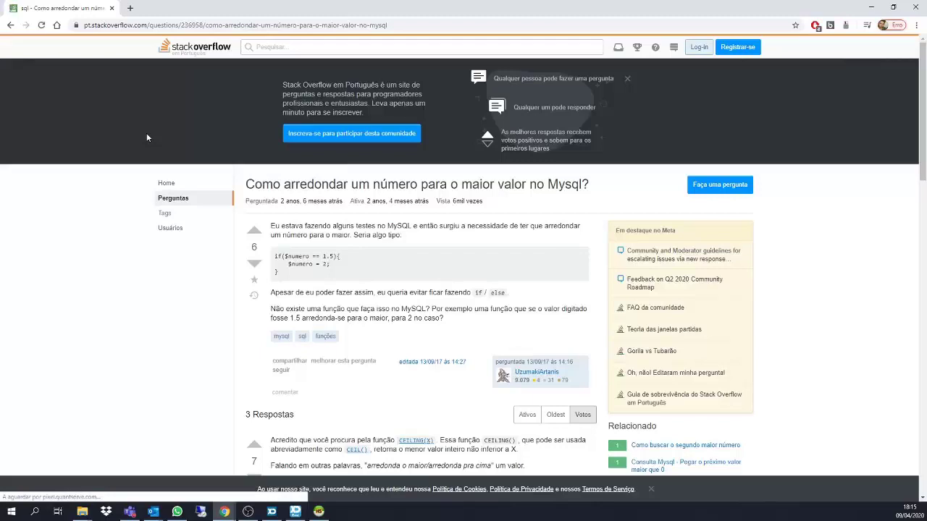
Examine the CEILING and ROUND answers, focusing on the value and decimal-places arguments of the ROUND(2.5, 0) example.
scroll(341, 232, "down", 3)
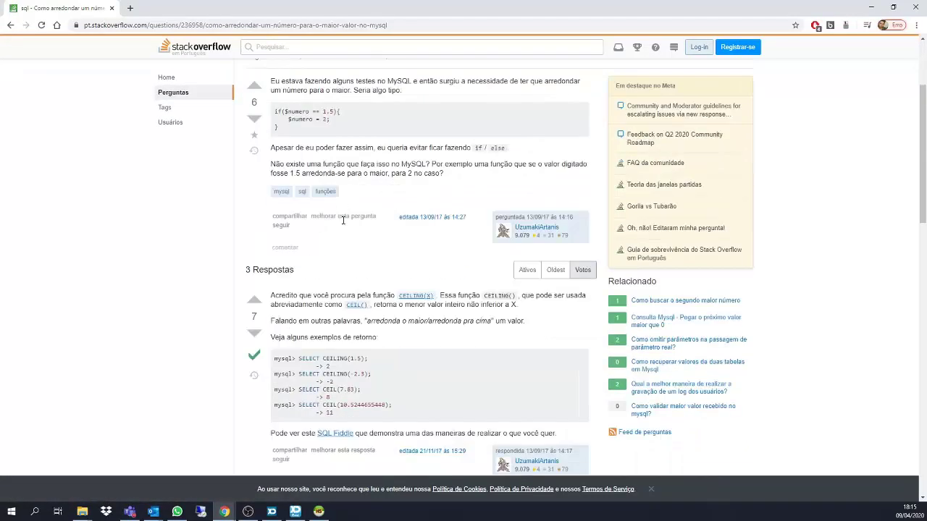
scroll(344, 225, "down", 1)
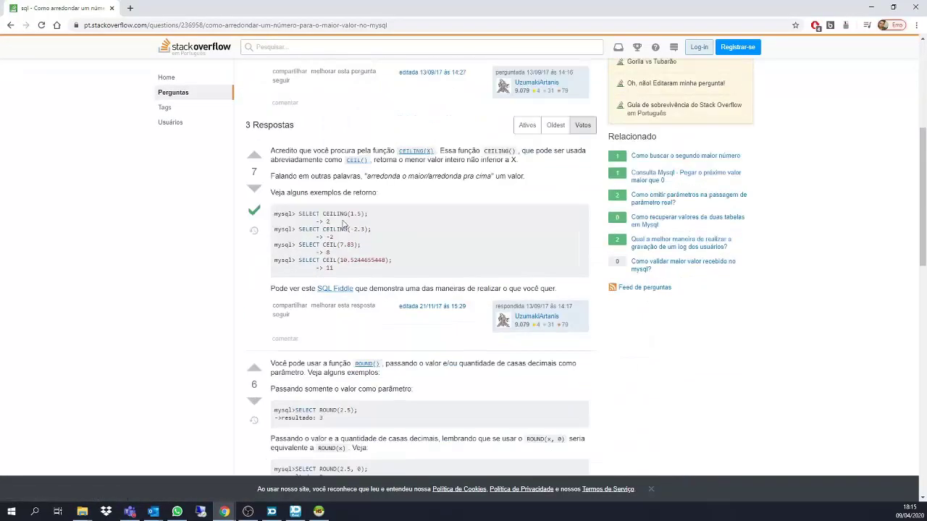
scroll(373, 319, "down", 1)
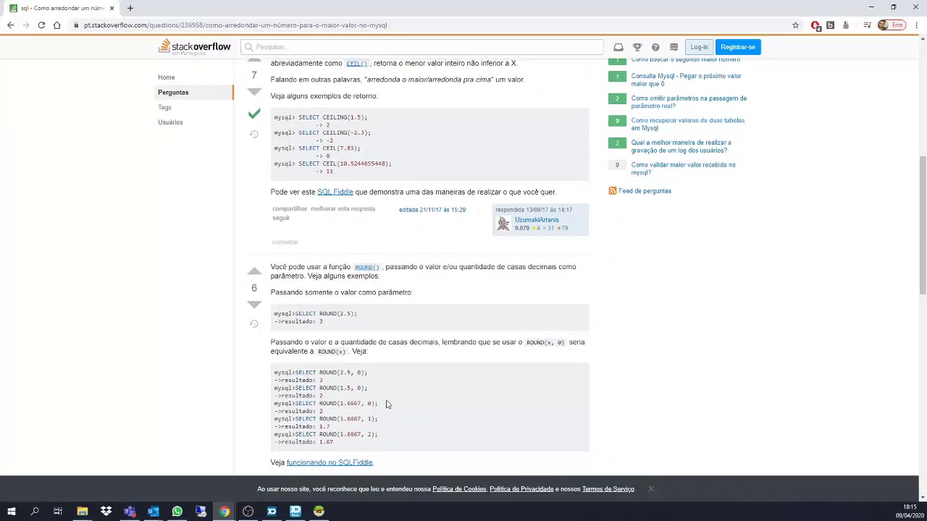
scroll(386, 403, "down", 1)
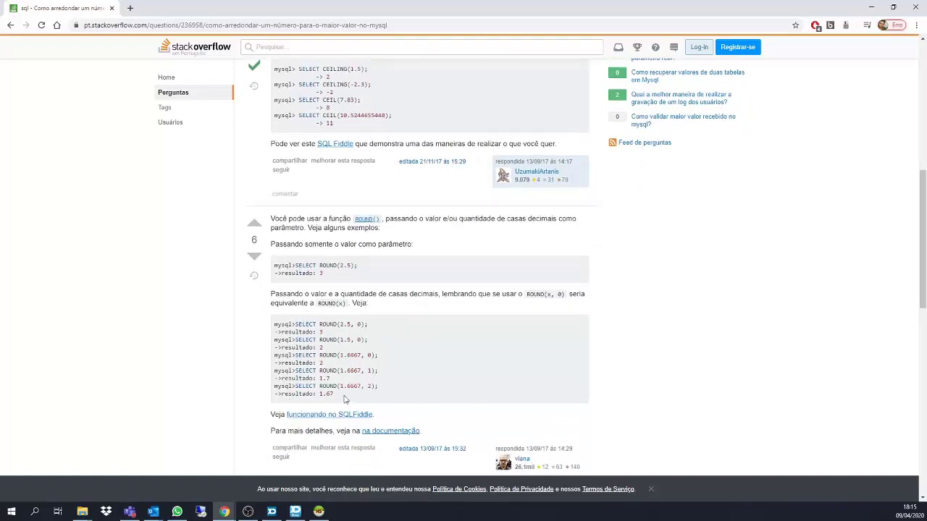
scroll(385, 395, "down", 1)
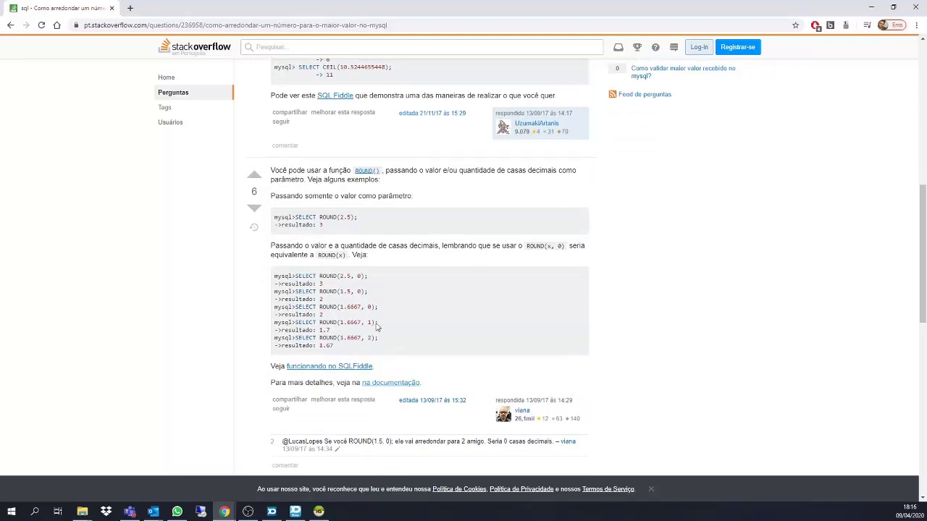
left_click_drag(328, 276, 352, 275)
left_click(339, 276)
double_click(359, 276)
left_click(341, 276)
double_click(320, 284)
Examine how the ROUND(1.6667, 1) and ROUND(1.6667, 2) examples treat the number of decimal places.
scroll(327, 287, "down", 1)
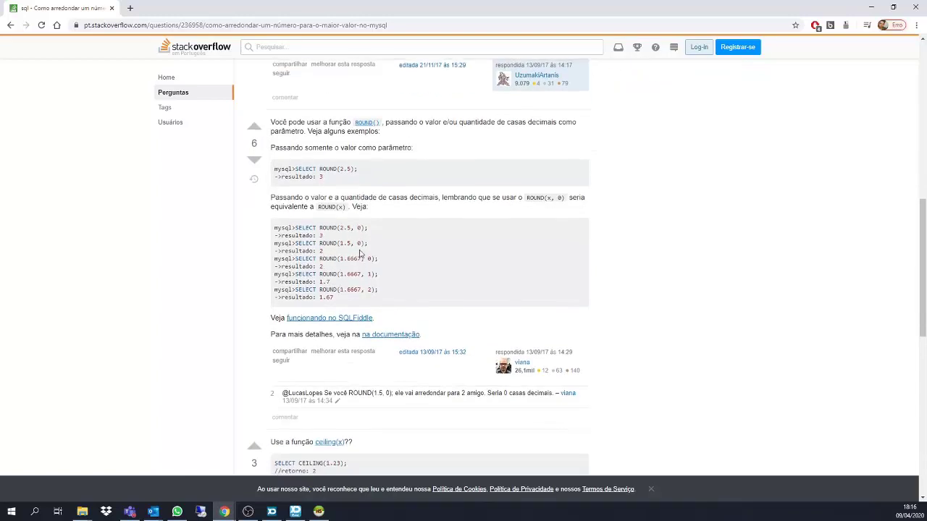
scroll(348, 257, "down", 1)
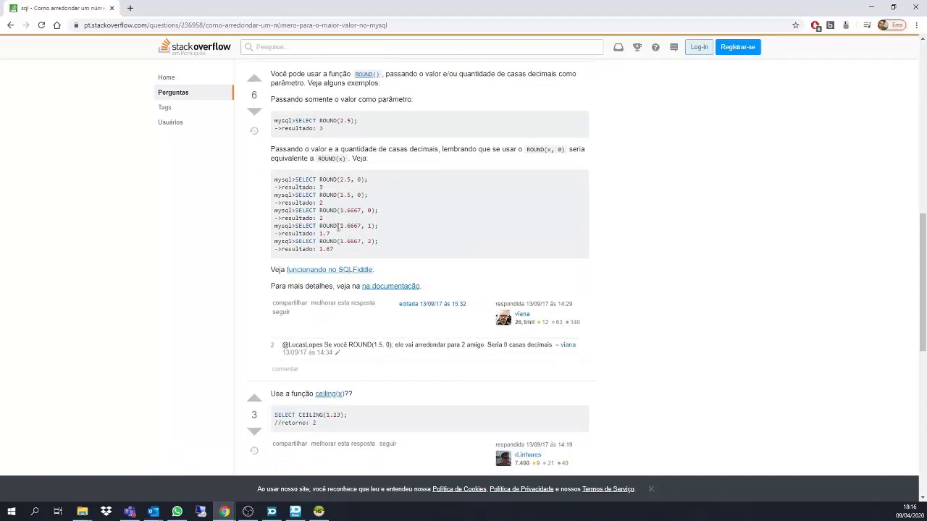
left_click_drag(340, 226, 361, 226)
double_click(369, 226)
left_click_drag(324, 234, 350, 226)
left_click(368, 237)
triple_click(328, 247)
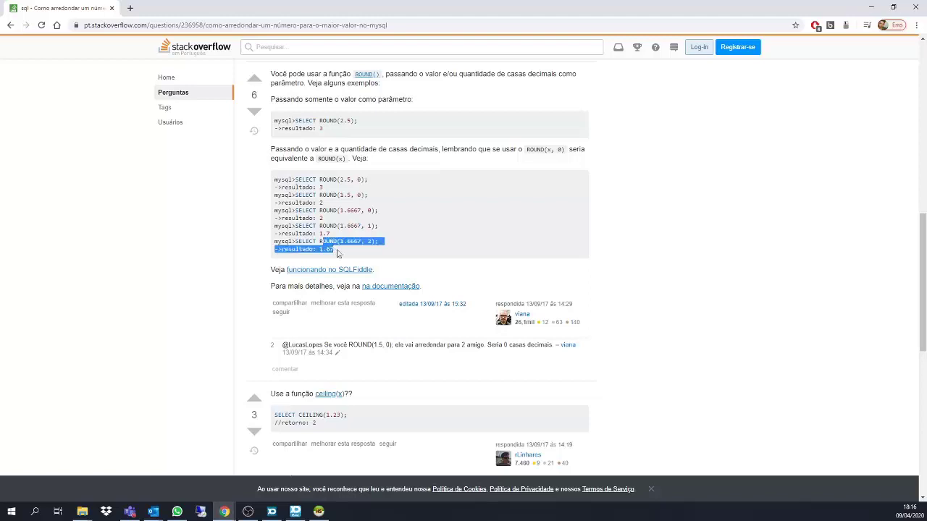
left_click(340, 253)
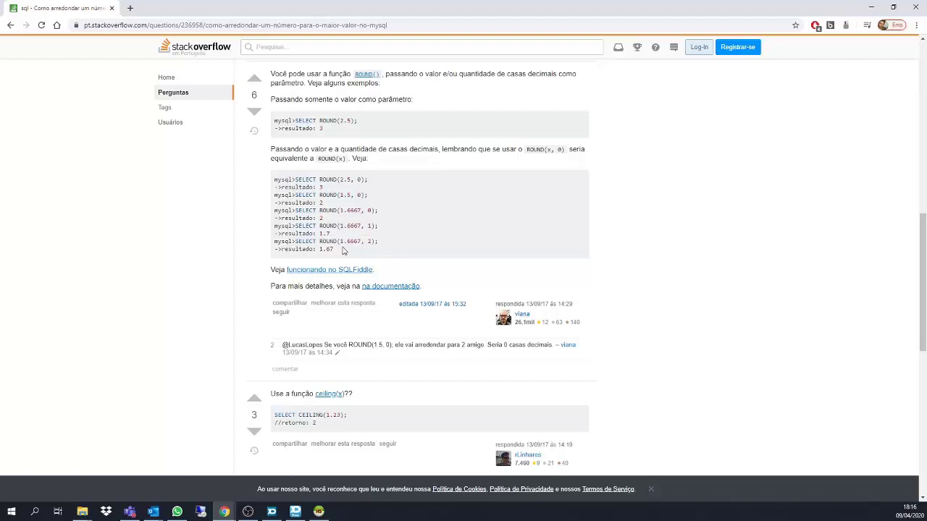
mouse_move(345, 241)
left_mouse_down()
mouse_move(324, 241)
mouse_move(352, 250)
mouse_move(359, 241)
left_mouse_up()
left_click(360, 241)
Switch to HeidiSQL, filter the tables by "documentsheaders" and open the data of the treinamentonv12 documentsheaders table.
left_click(319, 512)
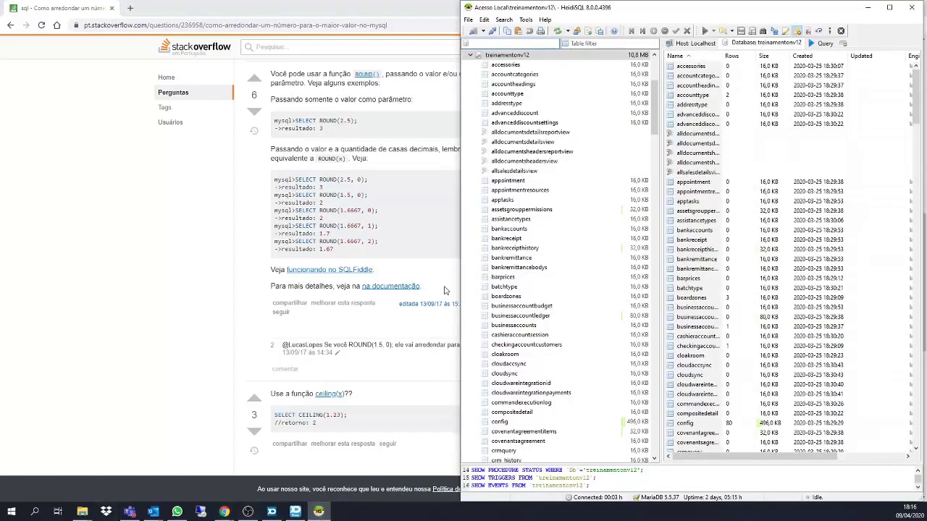
left_click(599, 43)
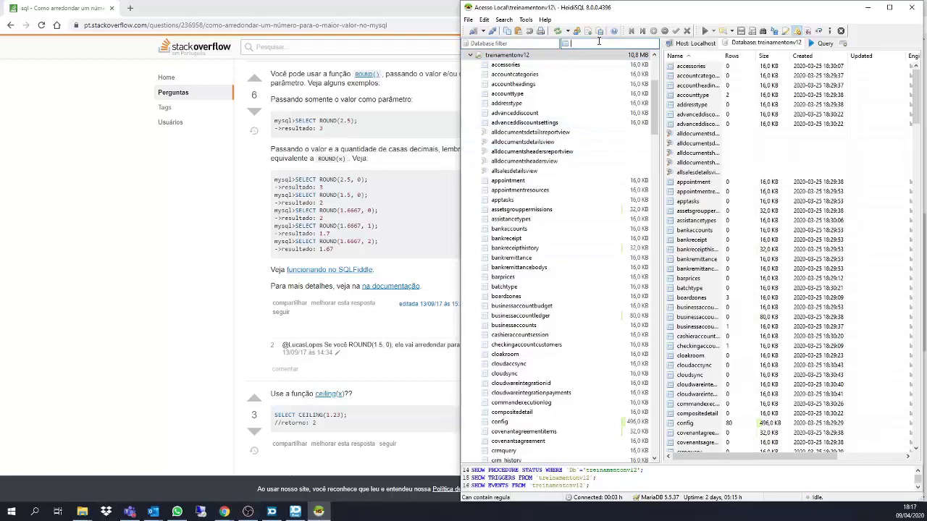
type("document")
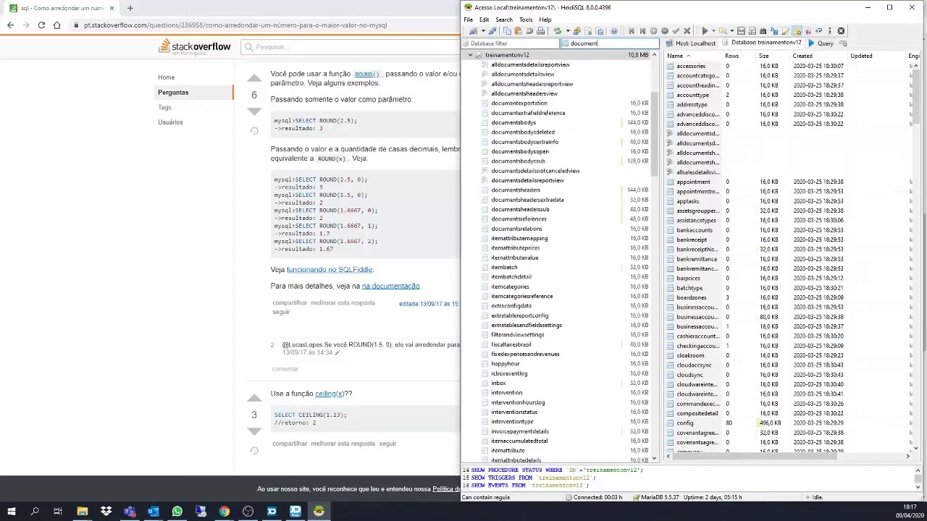
type("sheaders")
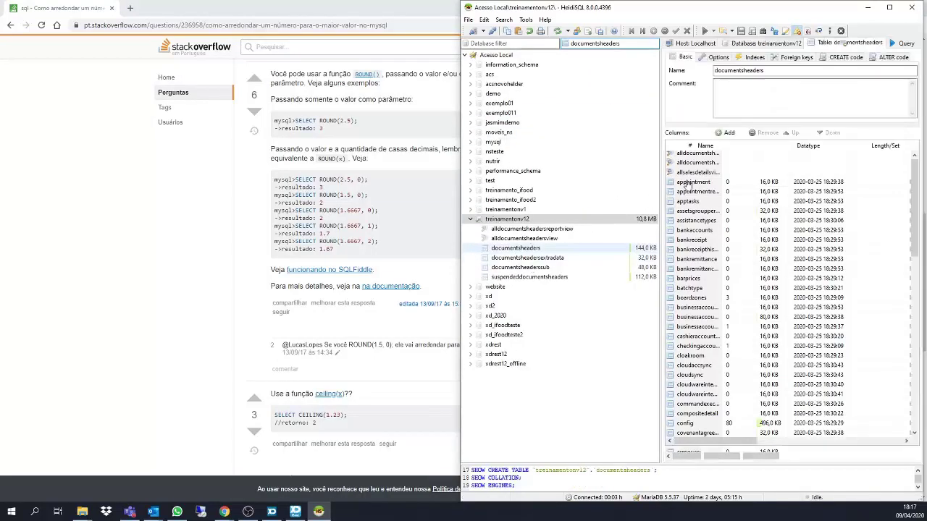
left_click(833, 52)
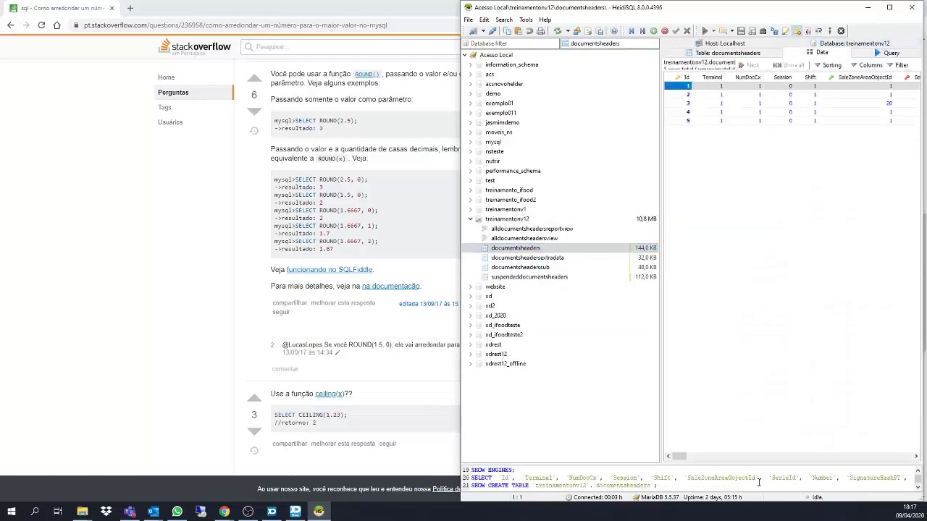
Switch to the XD back office and arrange its window side by side with HeidiSQL.
left_click(274, 512)
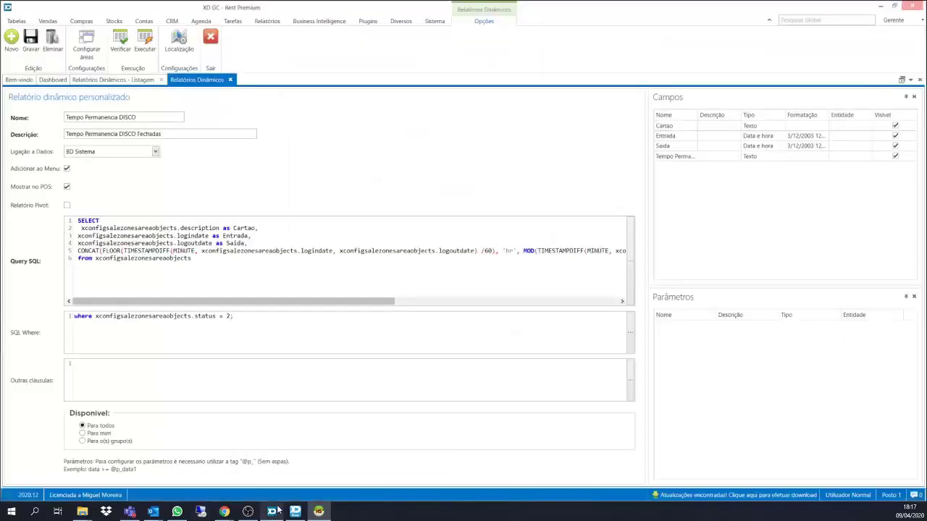
double_click(600, 17)
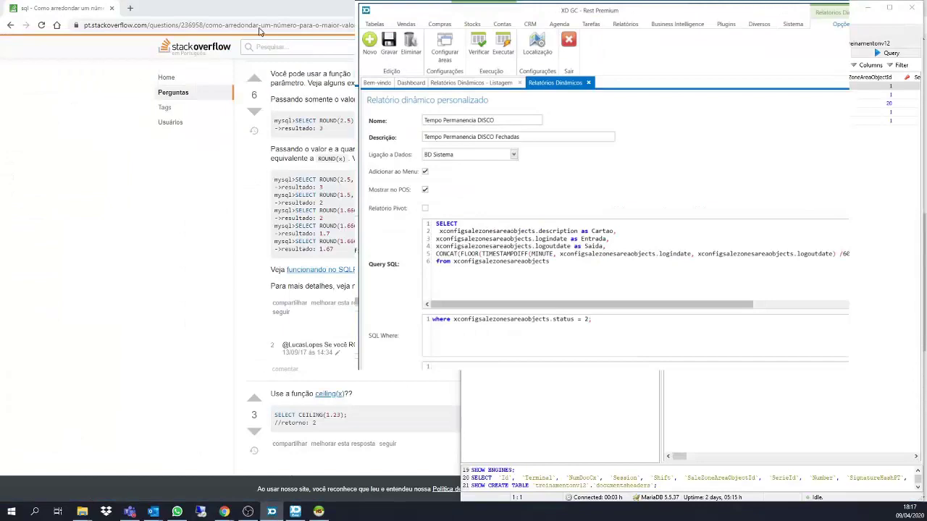
key("super+Left")
left_click_drag(210, 11, 1, 49)
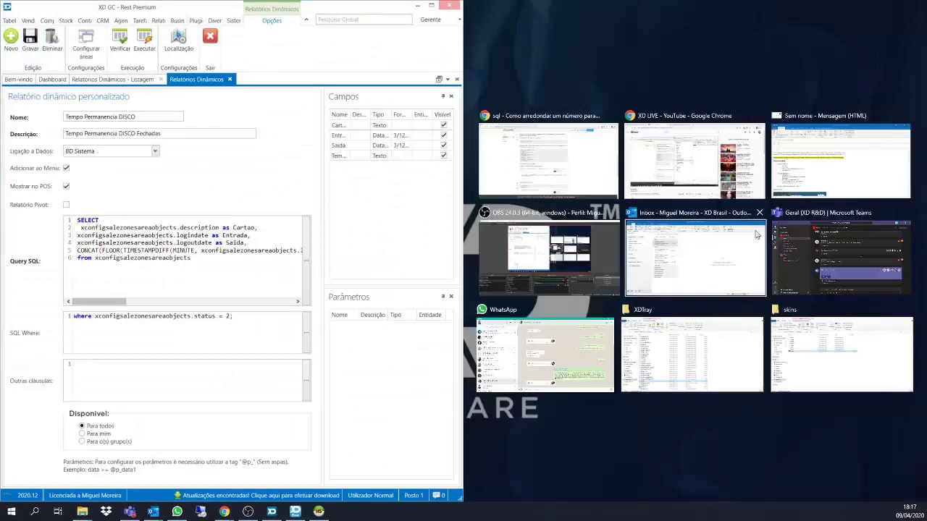
left_click(641, 458)
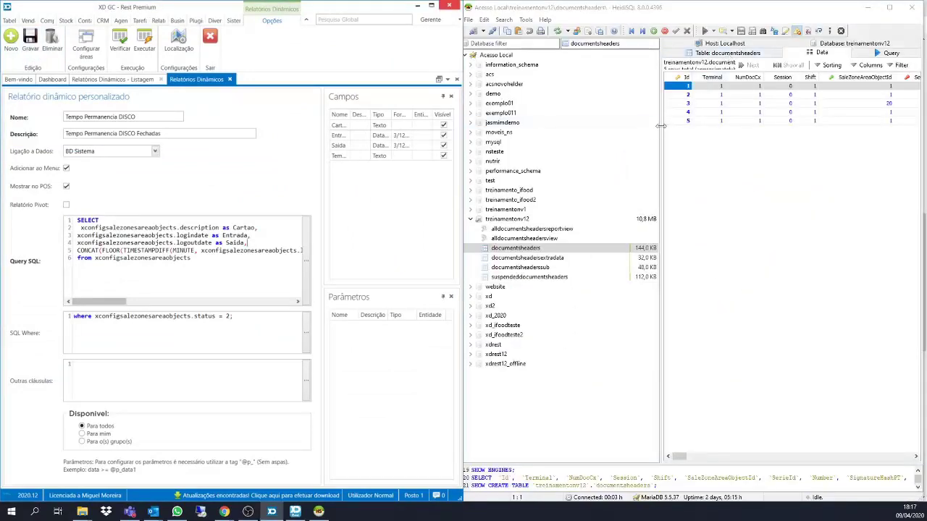
Narrow the HeidiSQL database tree and examine the TotalIncome column of the documentsheaders data.
left_click_drag(657, 128, 585, 125)
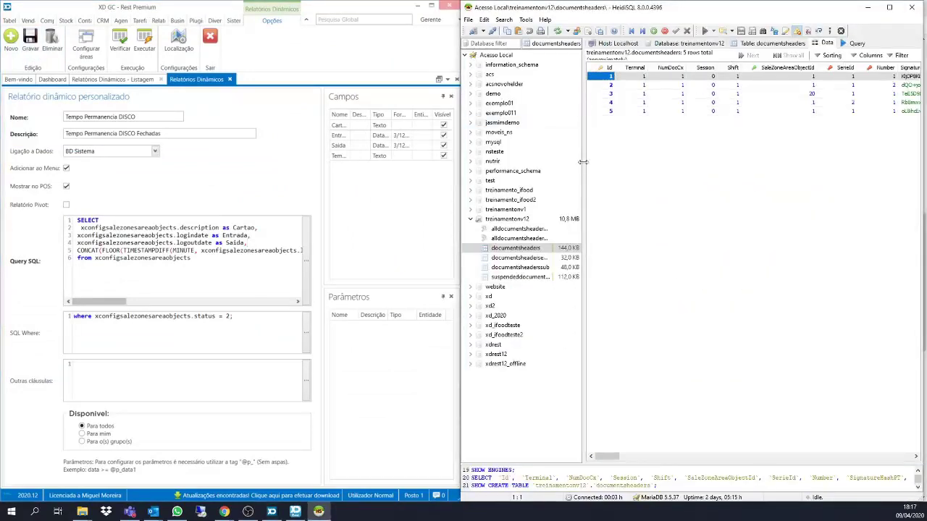
left_click_drag(583, 163, 534, 161)
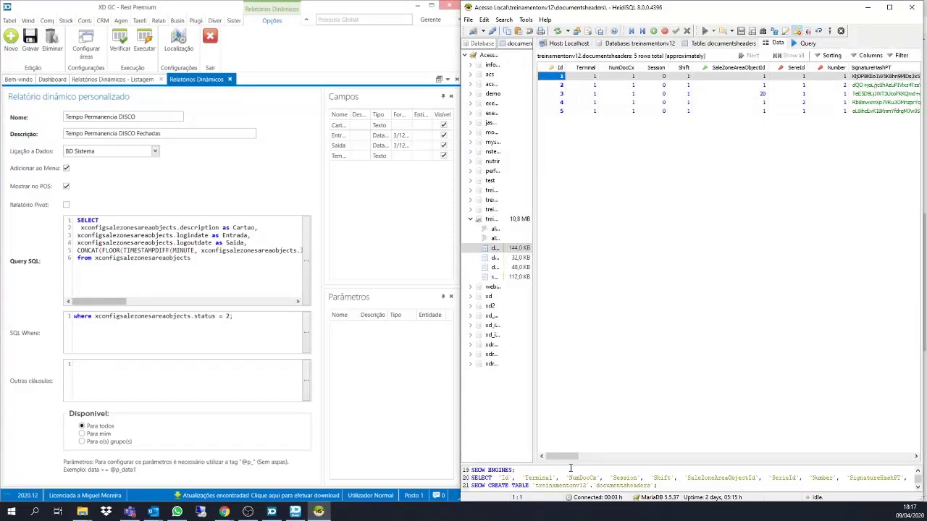
left_click_drag(565, 462, 679, 457)
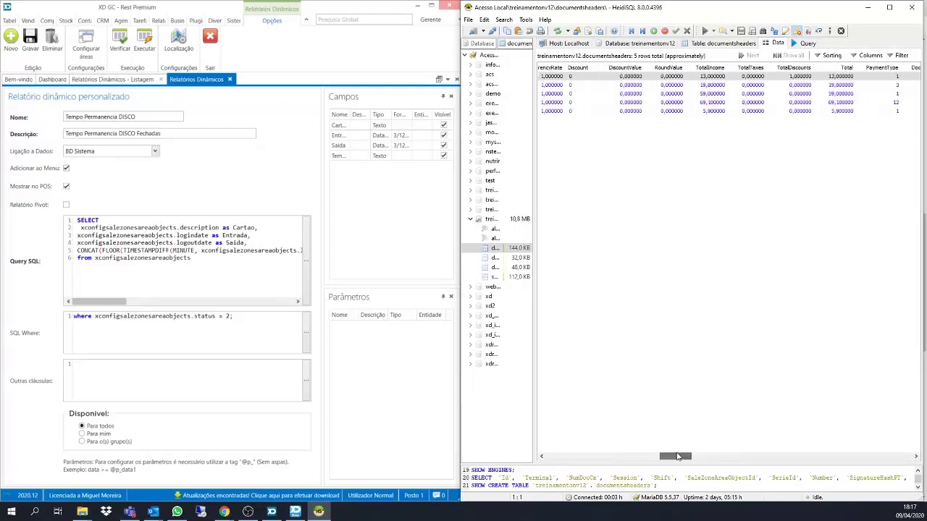
left_click(717, 76)
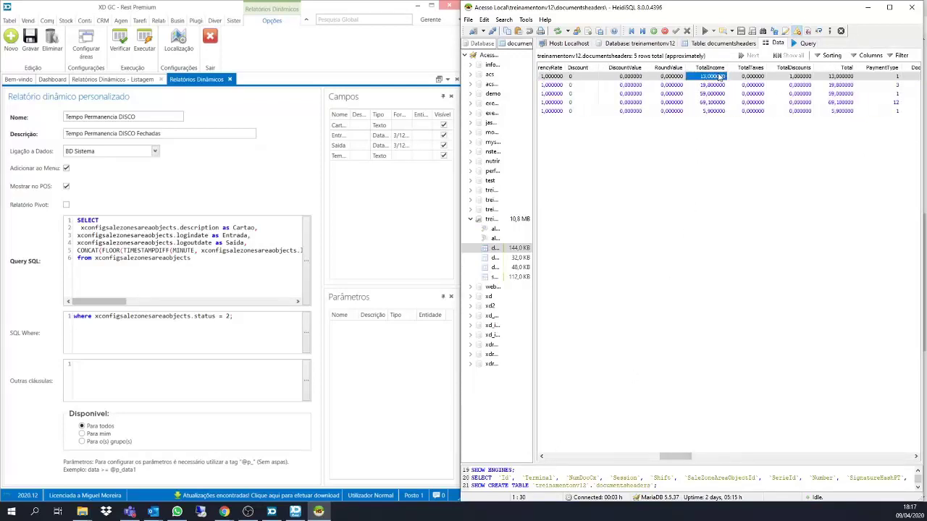
Close the Tempo Permanencia DISCO report in the XD back office and create a new dynamic report.
left_click(230, 81)
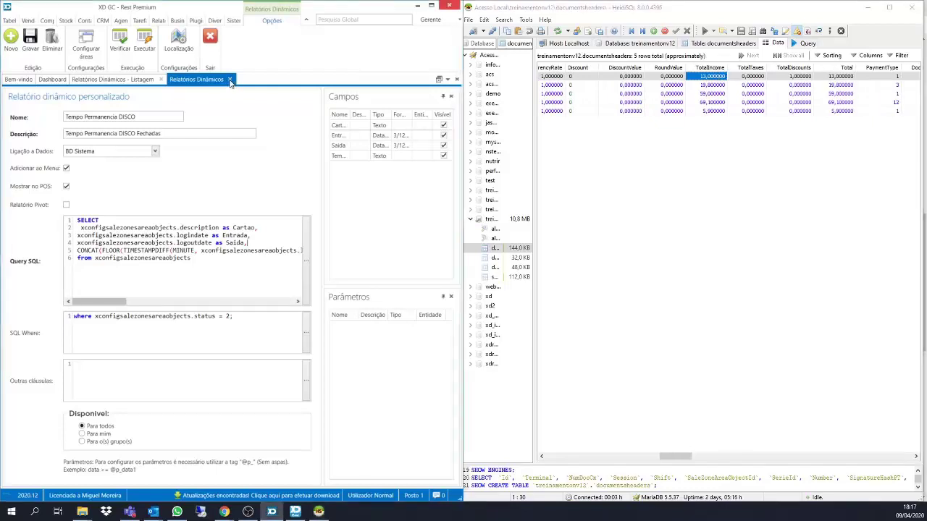
left_click(230, 80)
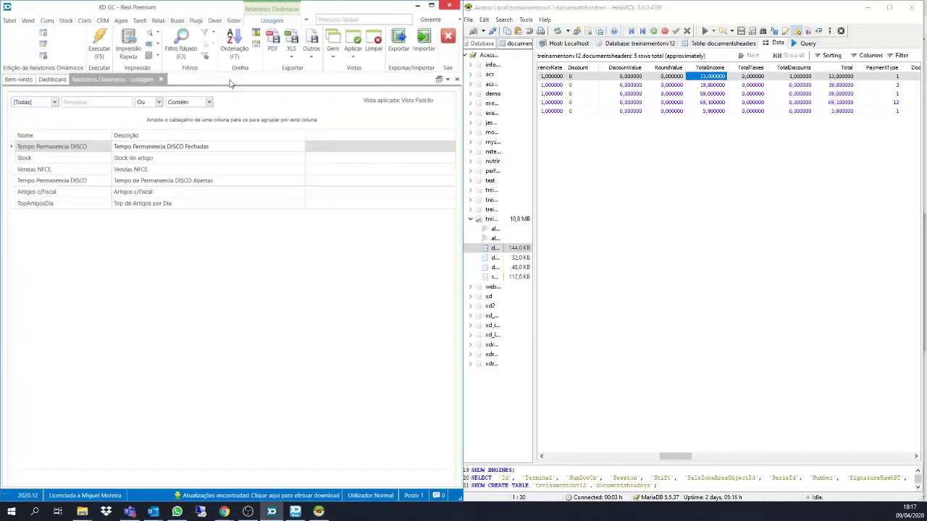
left_click(43, 36)
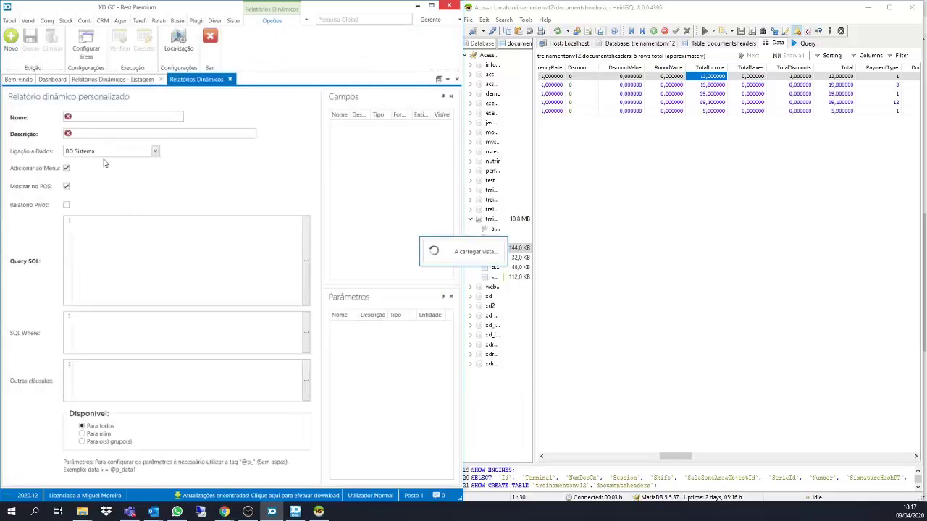
Name the new report "Documentos emitidos" and copy the same text into its description.
left_click(86, 114)
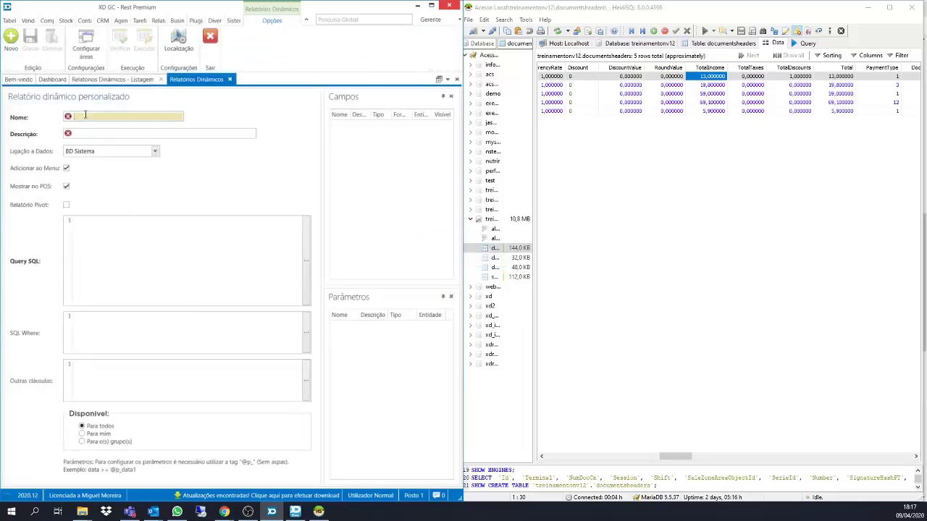
type("Documentos emitidos")
key("ctrl+a")
key("ctrl+c")
left_click(114, 133)
key("ctrl+v")
Enter the SQL query "select * from documentsheaders;", maximise the back office window and verify the query.
left_click(100, 242)
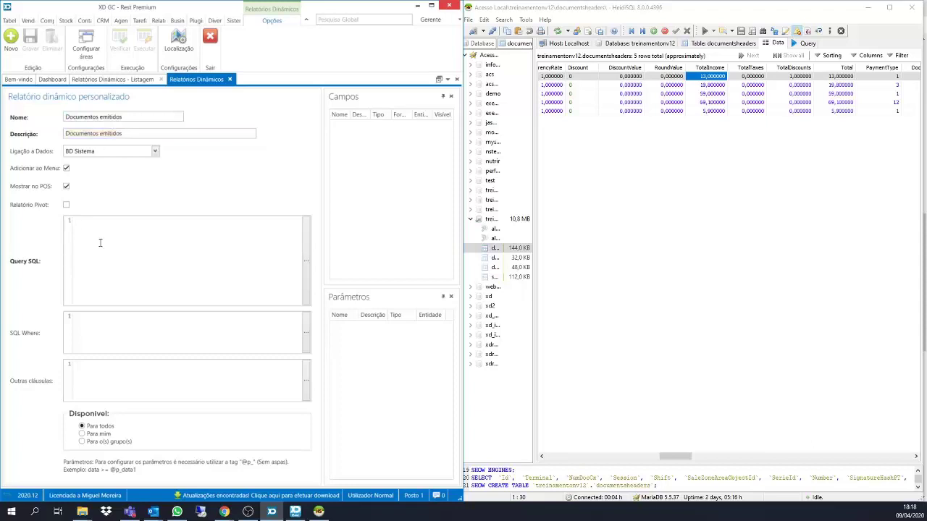
type("select ")
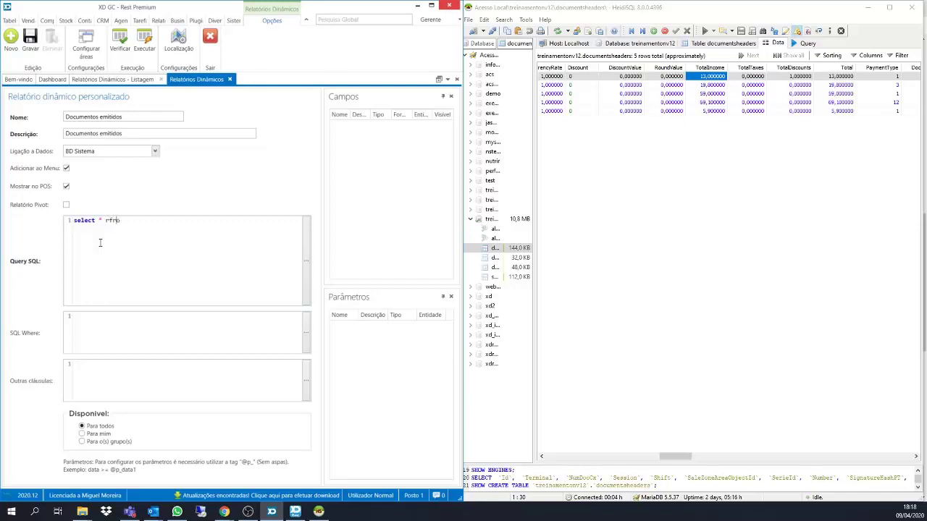
type("* from document")
key("BackSpace")
left_click(430, 7)
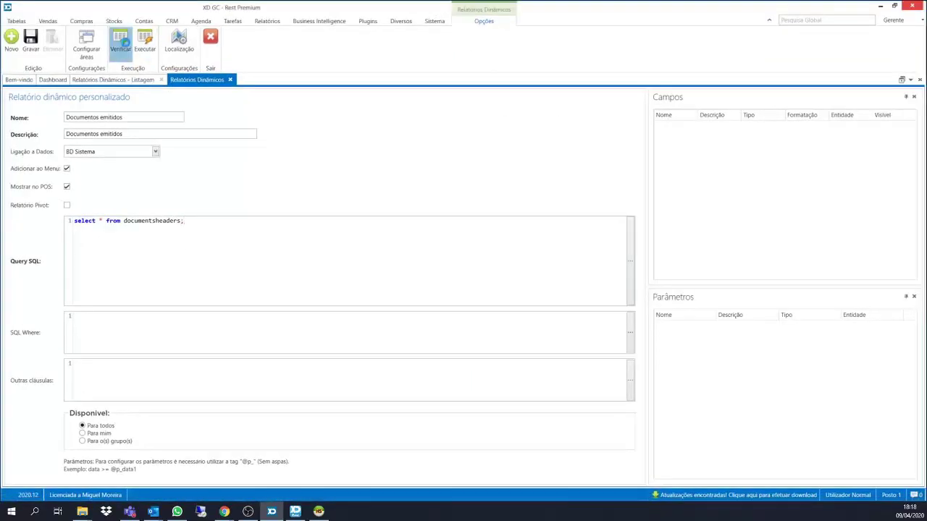
left_click(125, 44)
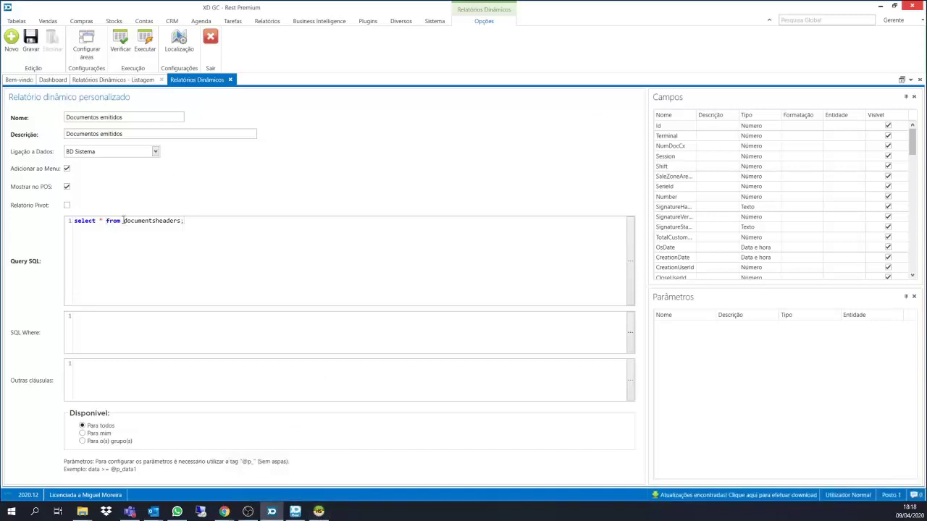
Remove the asterisk from the report's SQL query and separate "select" from "from documentsheaders;" with blank lines.
key("BackSpace")
key("BackSpace")
key("Return")
key("Return")
key("Return")
key("Return")
key("Return")
double_click(121, 258)
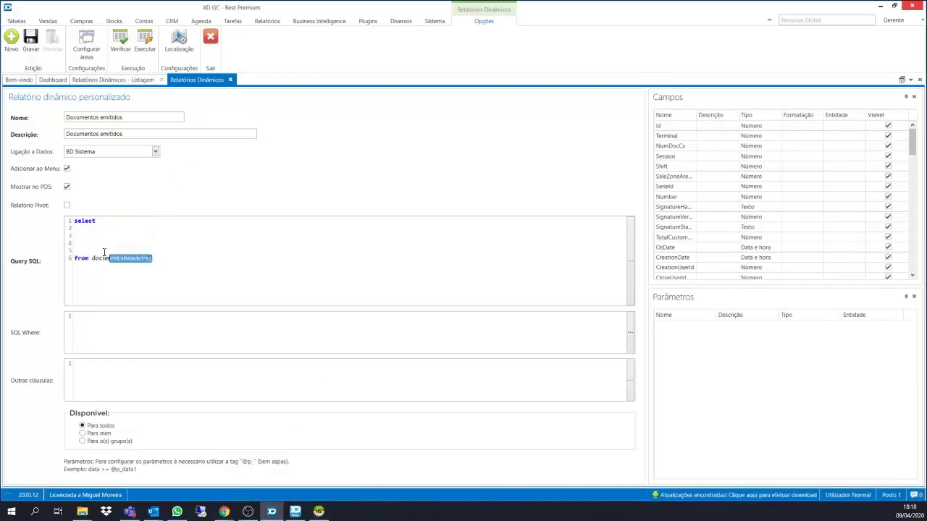
left_click(105, 252)
Look up the first documentsheaders columns in HeidiSQL and add "terminal as 'Maquina'," beneath "select" in the XD report query.
left_click(318, 511)
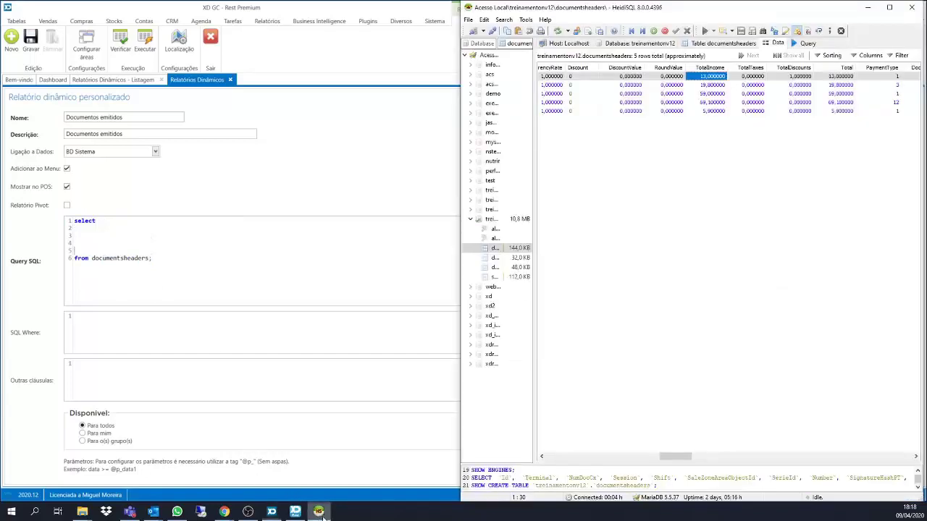
left_click_drag(659, 454, 561, 456)
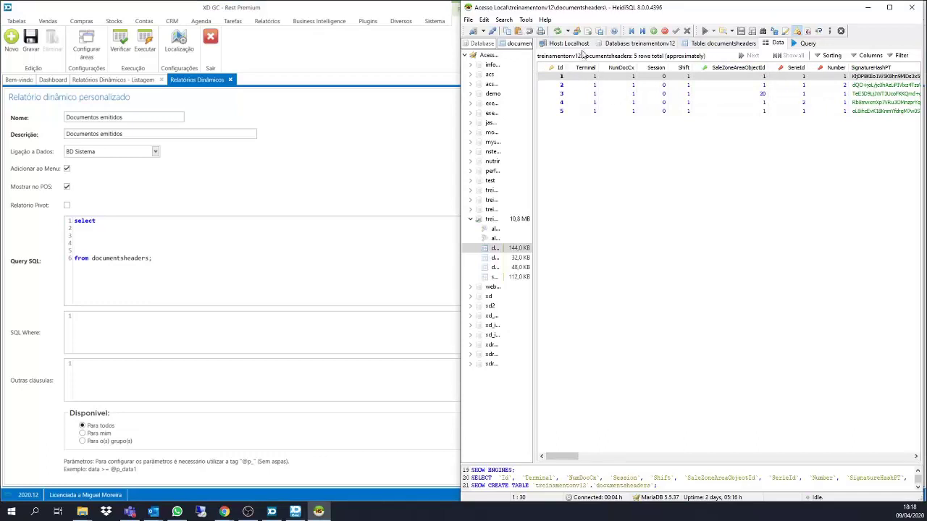
left_click(85, 231)
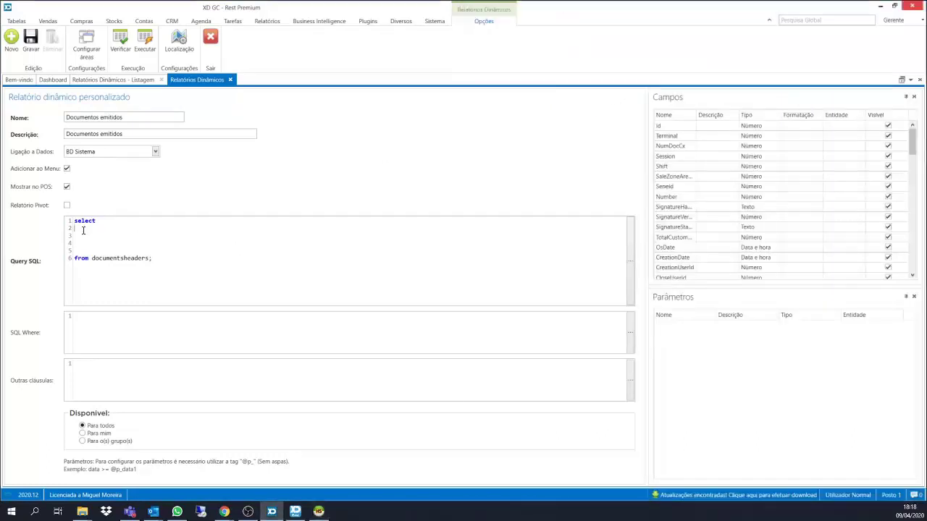
type("terminal as")
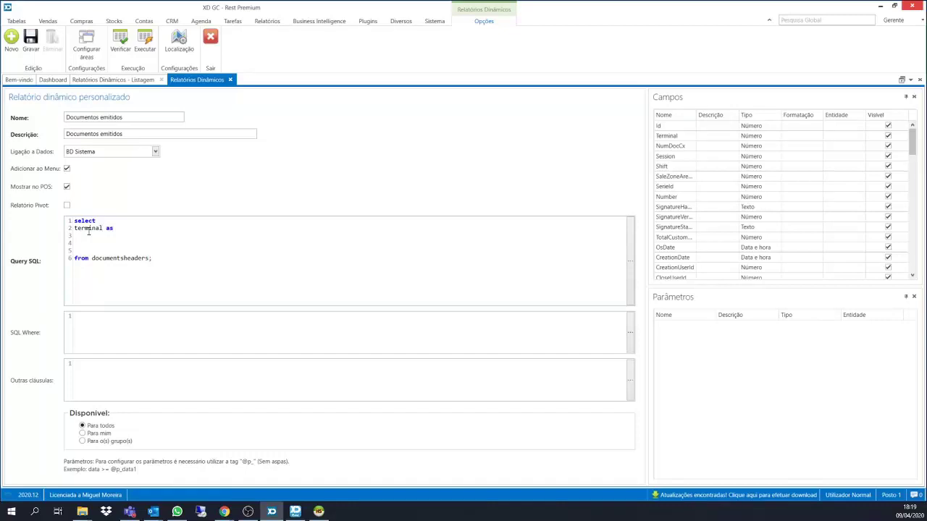
type("''")
type("Maquina',")
key("Return")
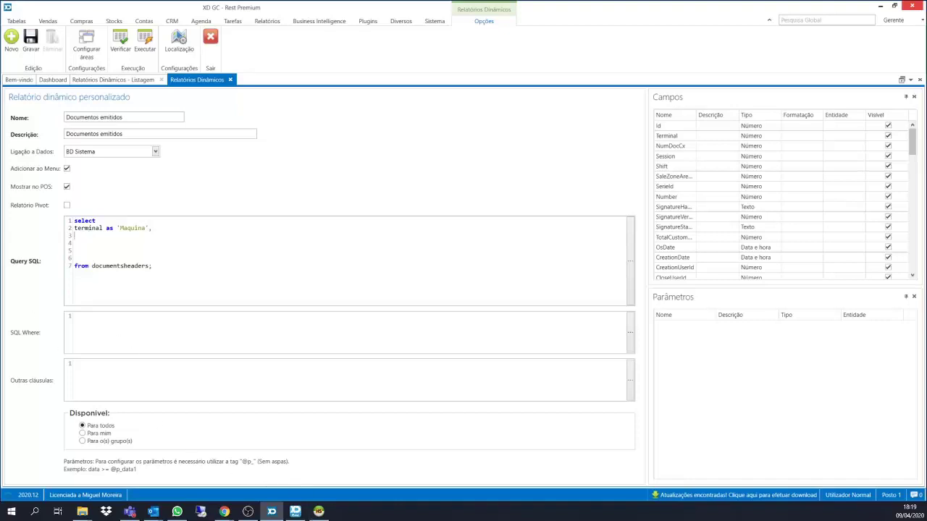
Look up the table column in HeidiSQL and add "salezonaareaobjectid as 'Mesa'," directly beneath the terminal line of the XD report query.
left_click(318, 512)
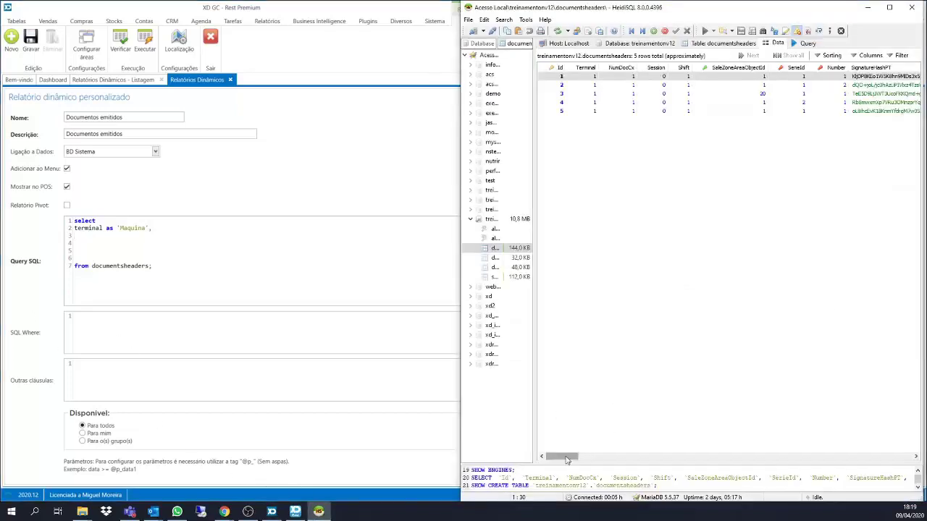
left_click_drag(567, 459, 575, 460)
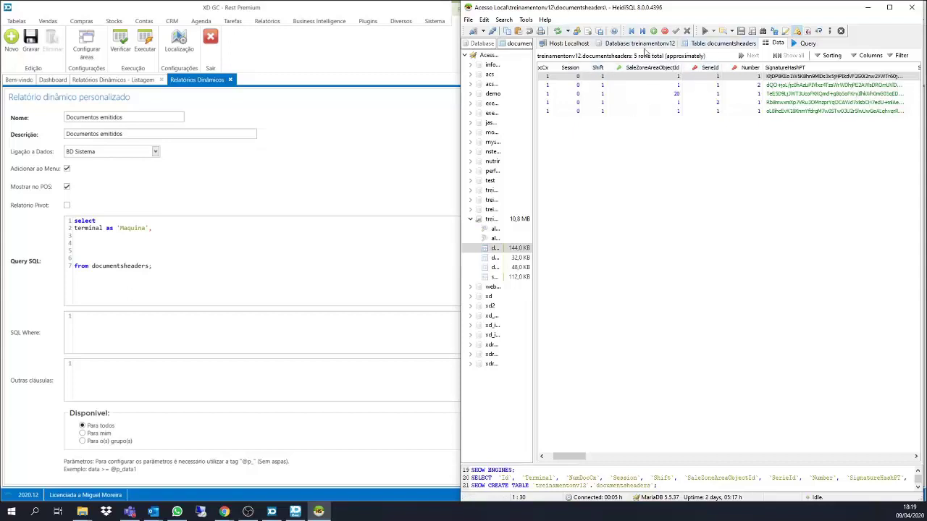
left_click(86, 241)
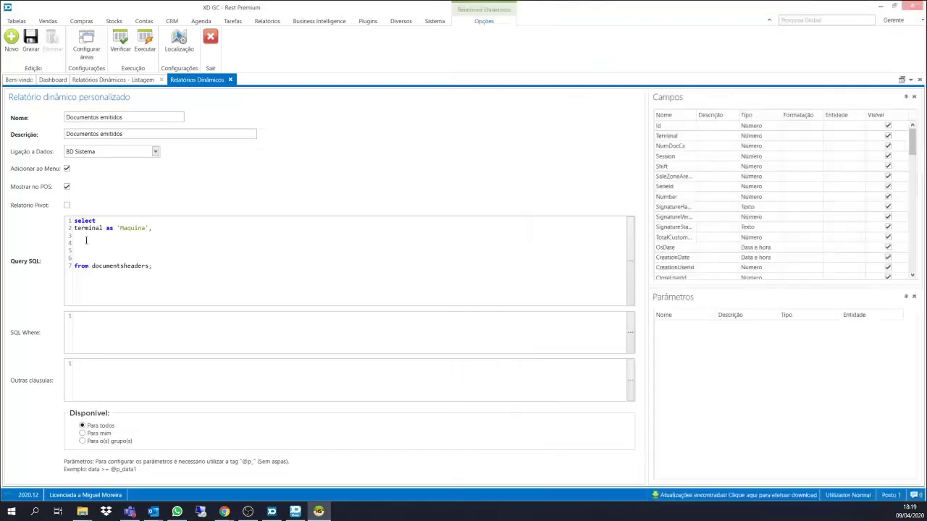
type("sales")
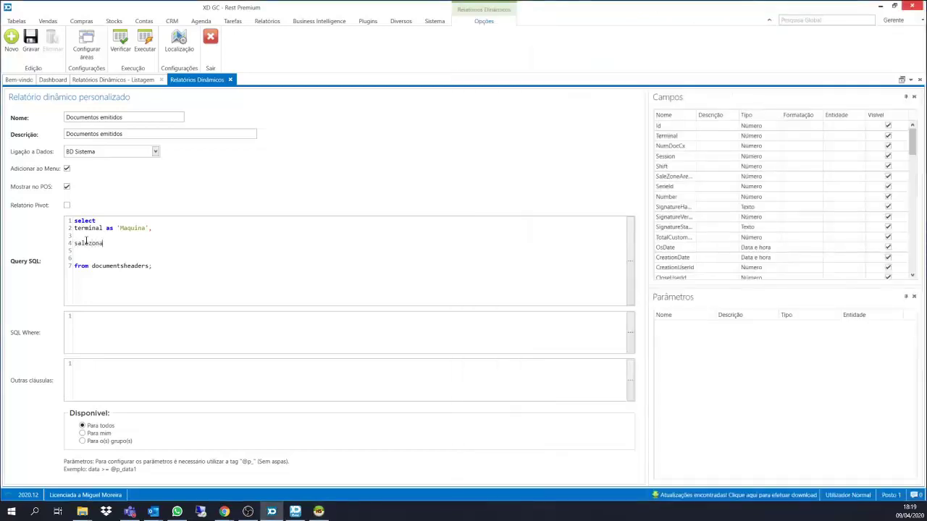
type("onaareaobjectid as")
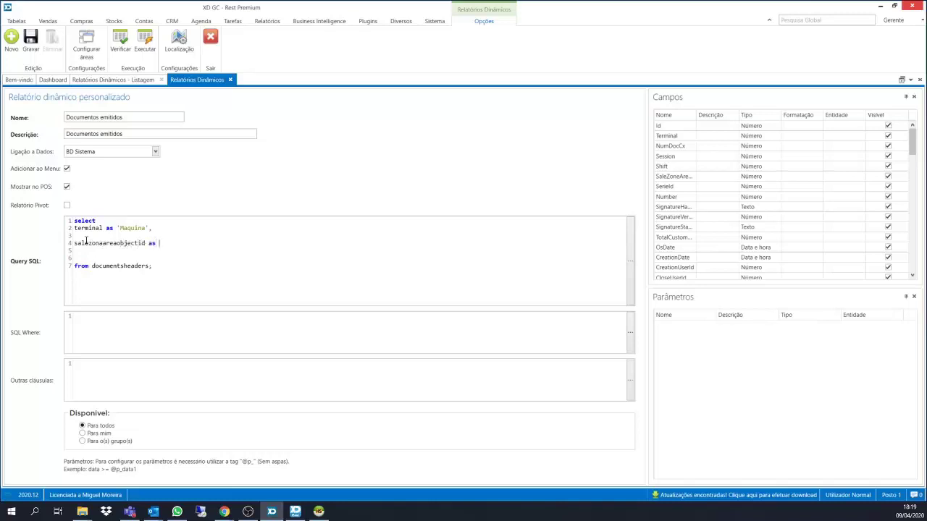
type(" ''")
key("Delete")
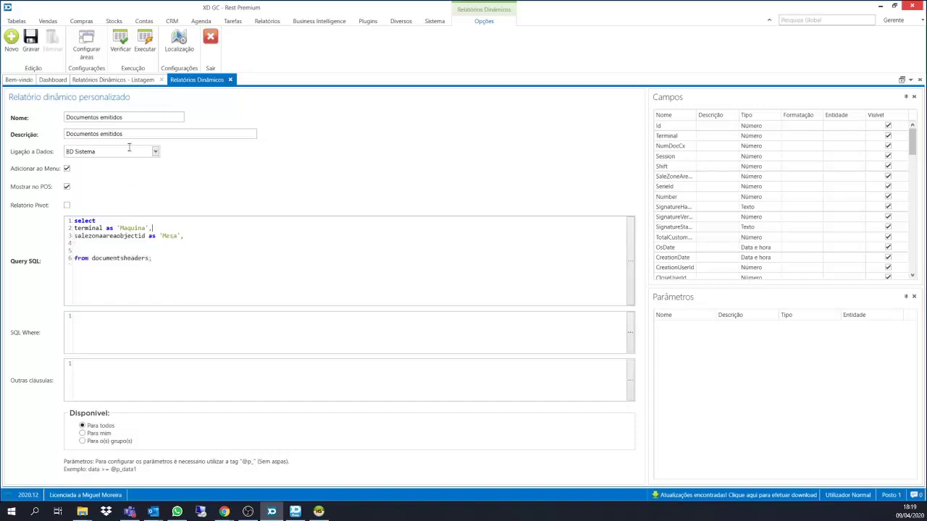
Remove the comma after 'Mesa', correct the column name to "salezoneareaobjectid" against HeidiSQL and verify the query.
left_click(130, 59)
left_click(132, 45)
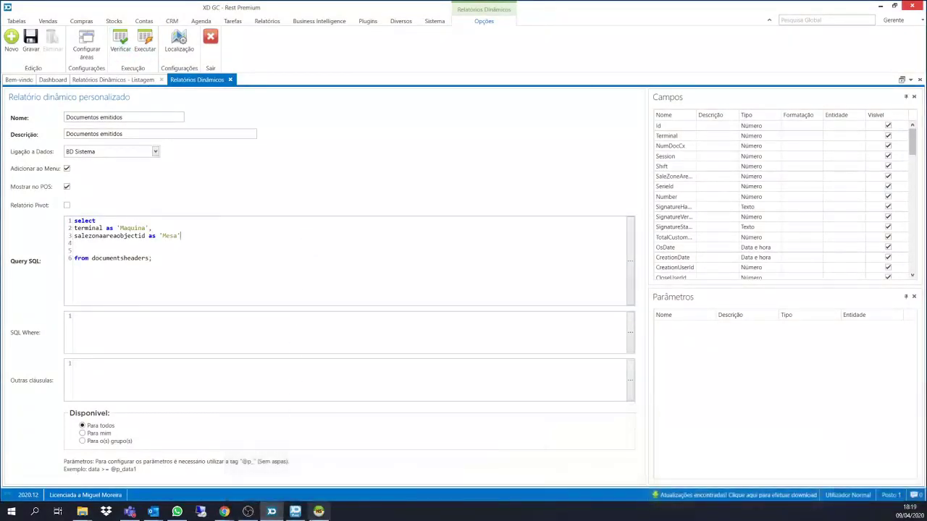
left_click(319, 512)
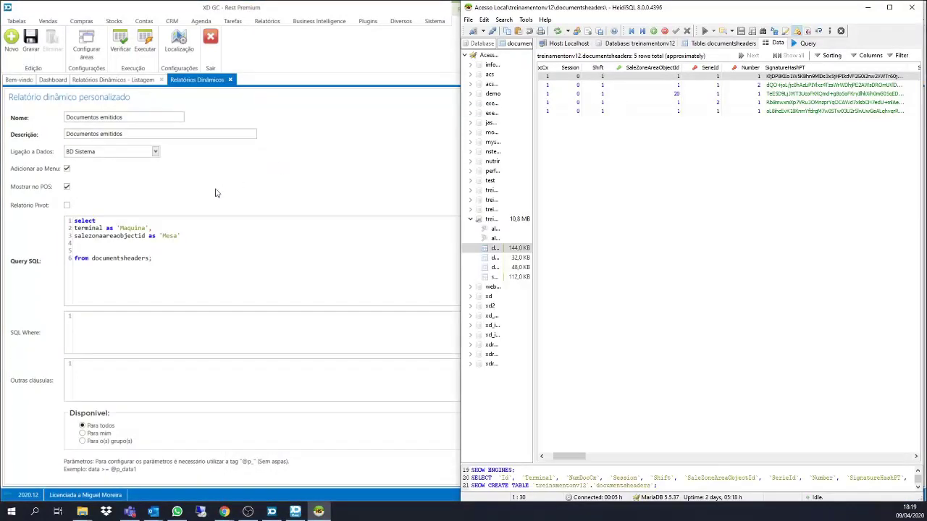
left_click(103, 236)
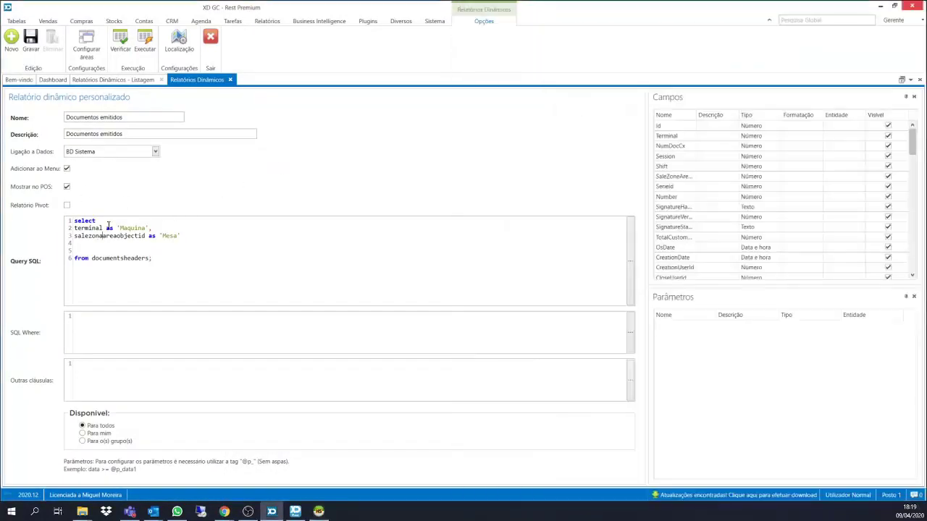
left_click(121, 49)
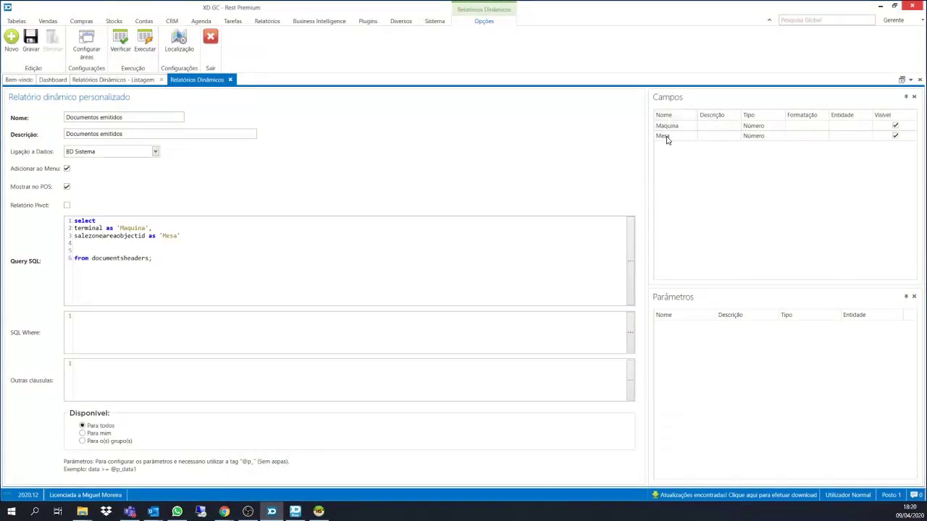
Locate the TotalIncome column in HeidiSQL, add "totalincome as 'Valor'" as the third field of the XD report query and verify it.
left_click(319, 511)
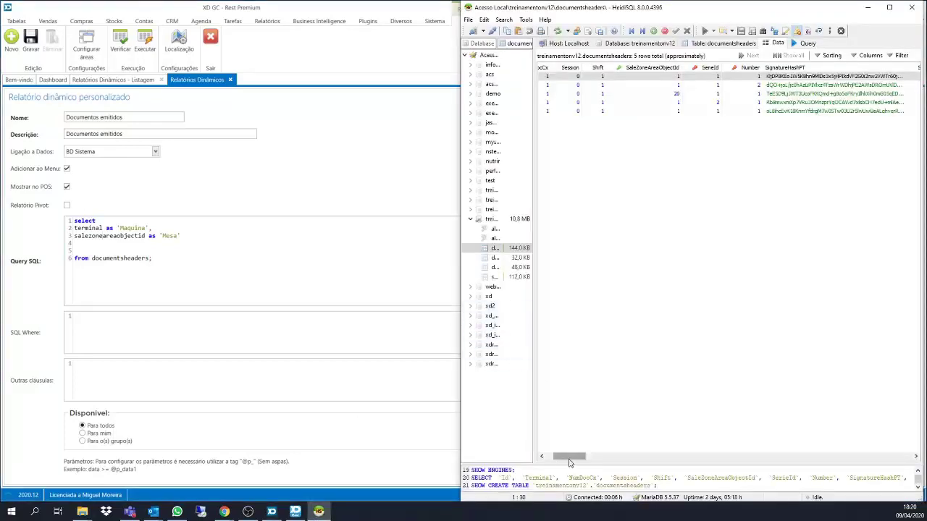
left_click_drag(571, 457, 674, 458)
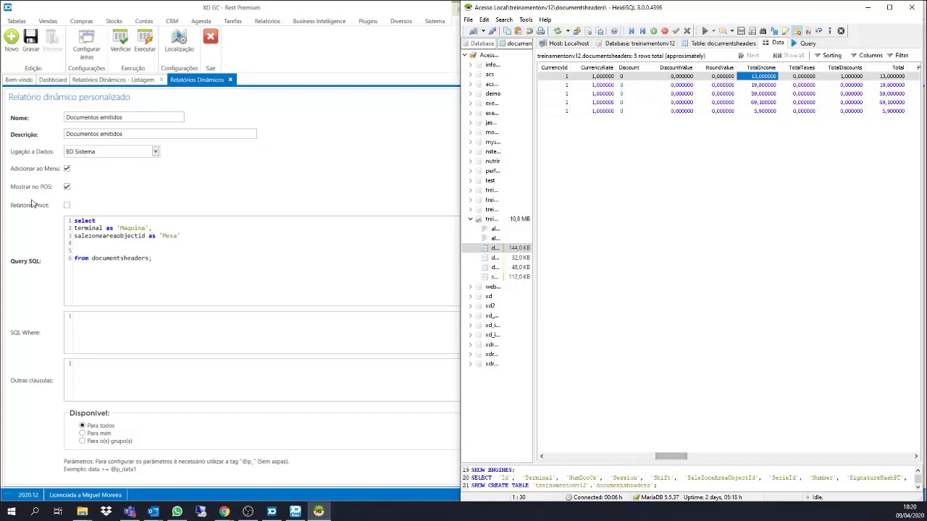
left_click(186, 235)
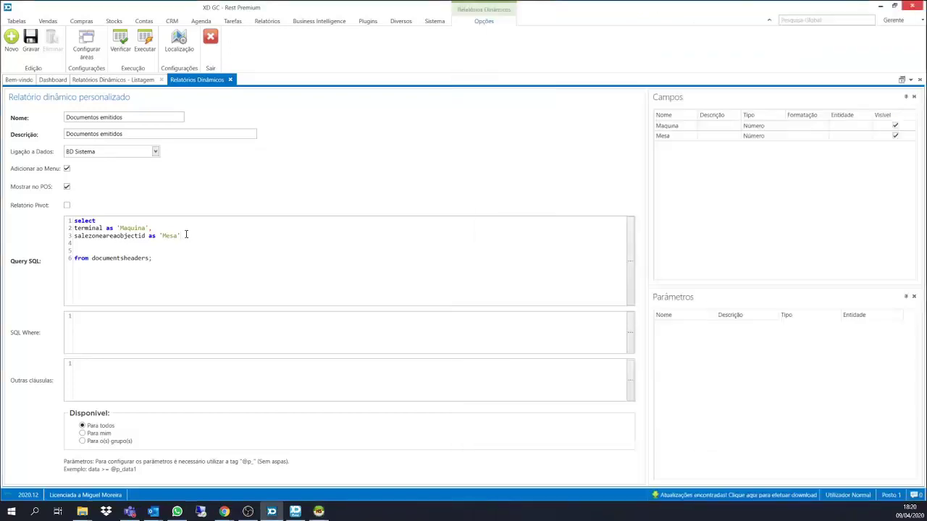
key("Return")
type("tota")
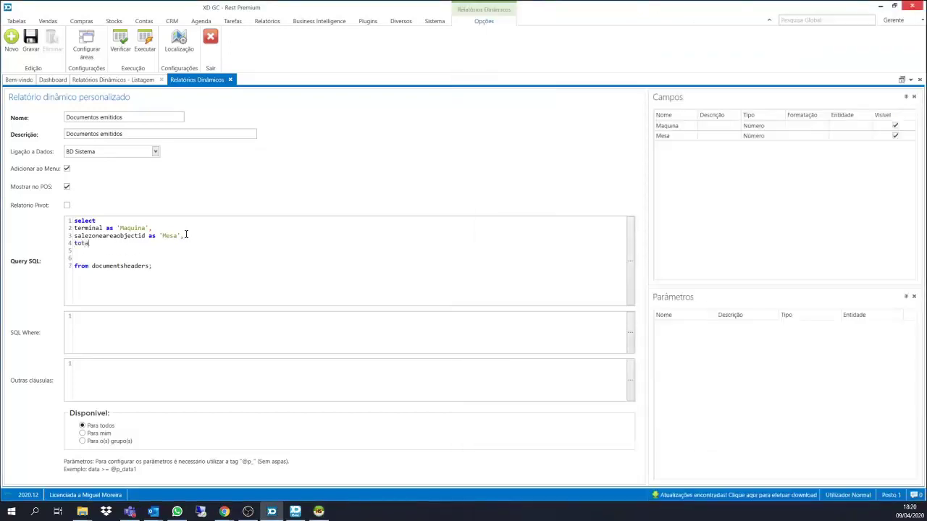
type("lincome as 'Valor")
left_click(124, 46)
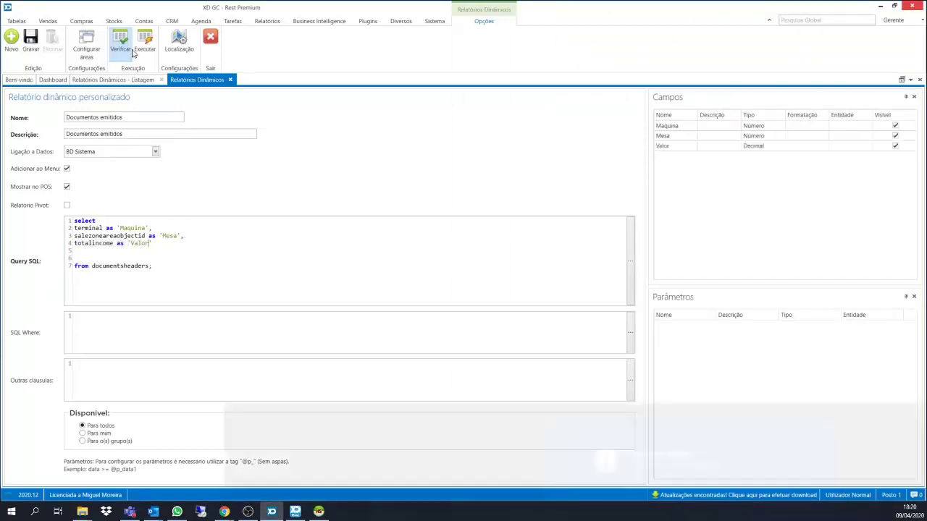
Save the Documentos emitidos report, execute it to review the results and close the results view.
left_click(30, 42)
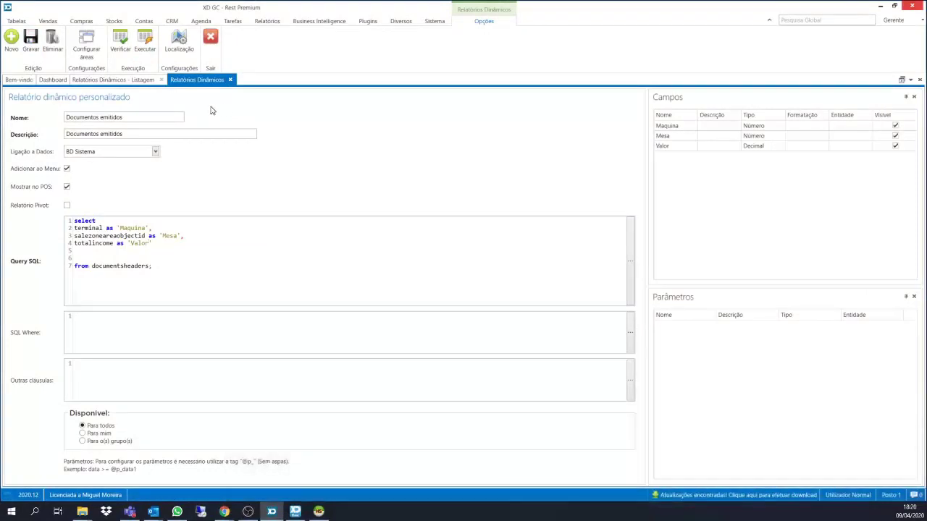
left_click(145, 42)
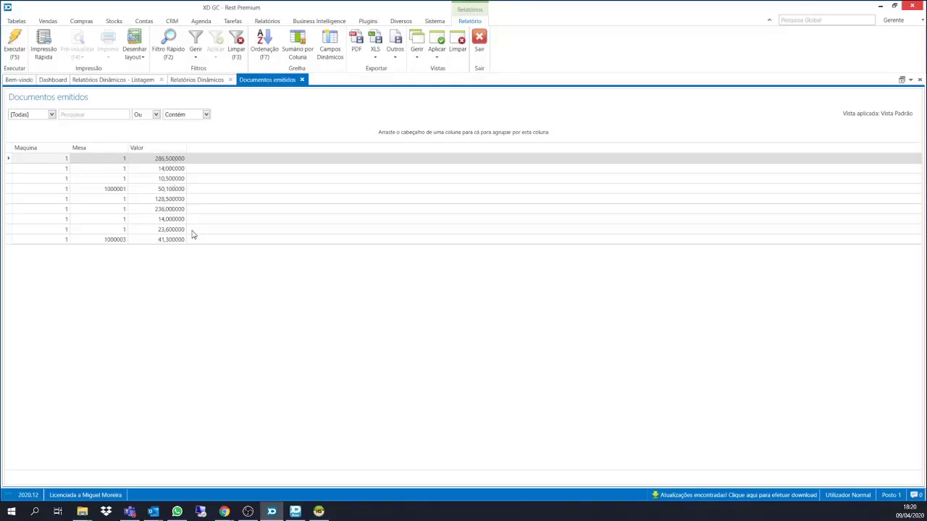
left_click(302, 79)
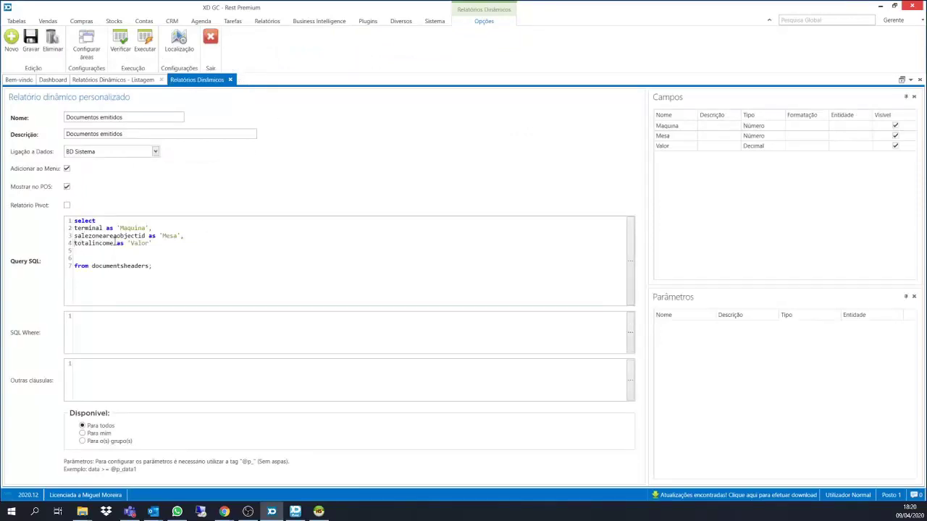
Change the Valor expression to ROUND(totalincome,2), verify and execute the report, and close its results.
type("ROUND(")
type(",2)")
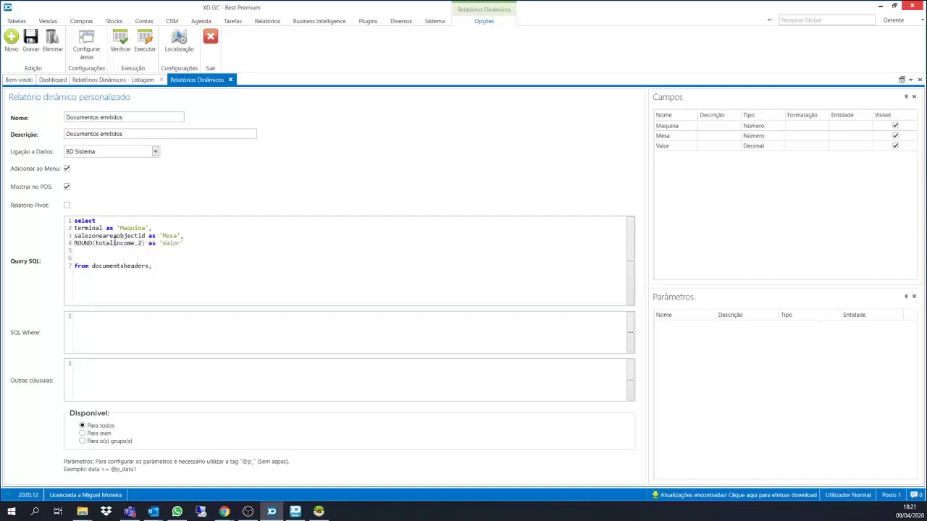
left_click(120, 47)
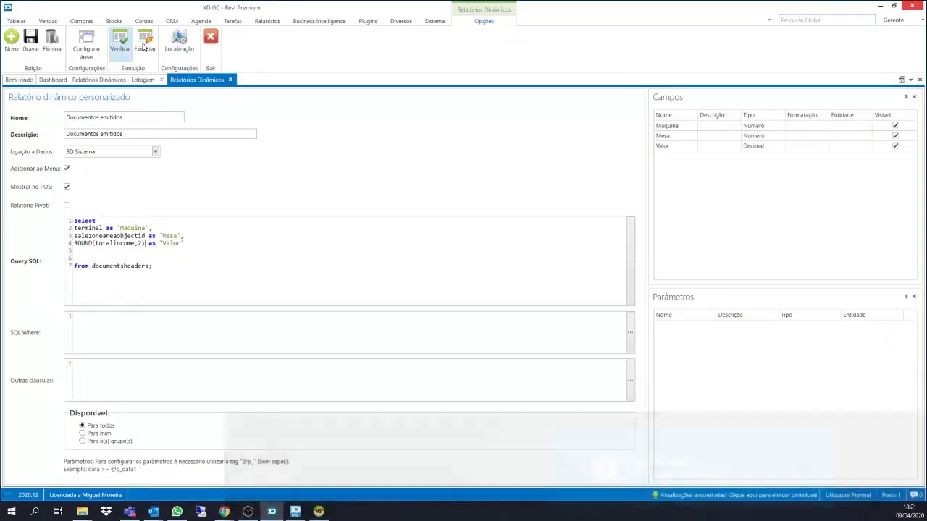
left_click(144, 44)
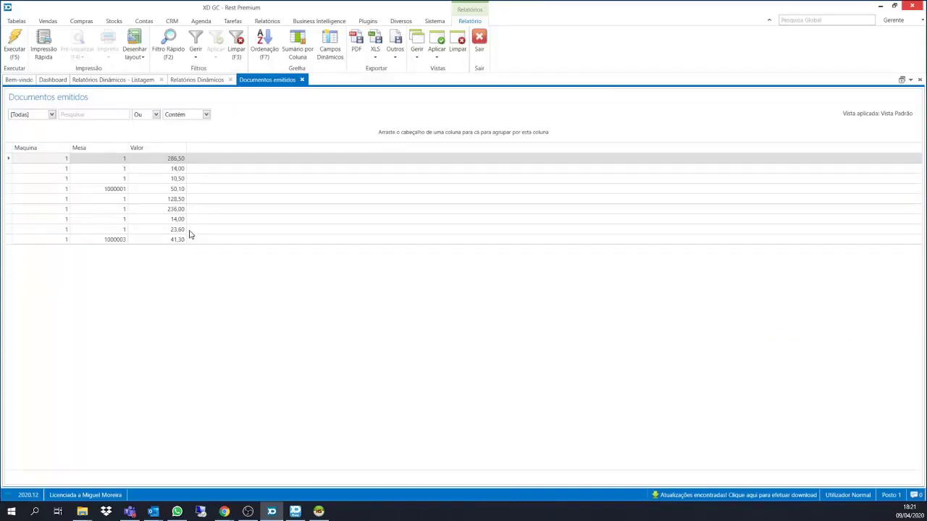
left_click(301, 81)
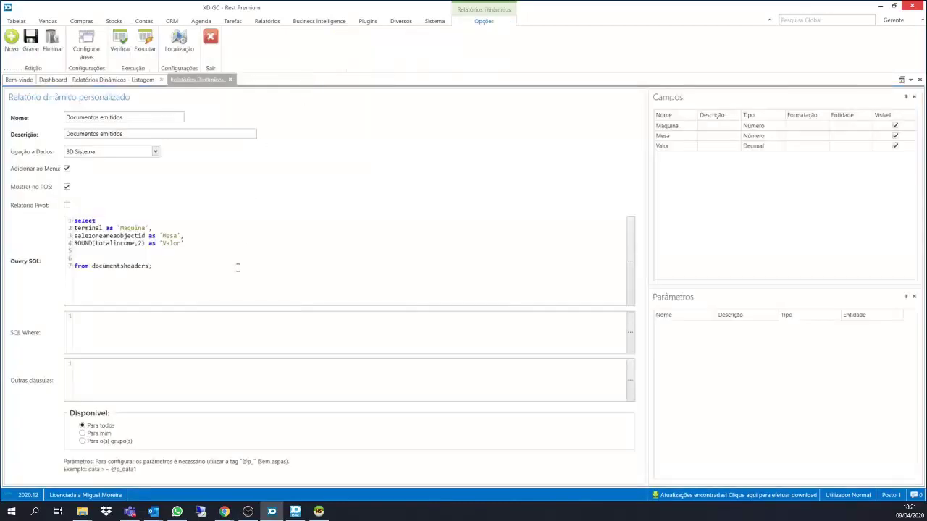
Set the Valor field's formatting to Moeda, execute the report to check the values, close the results and save the report.
left_click(822, 147)
left_click(825, 147)
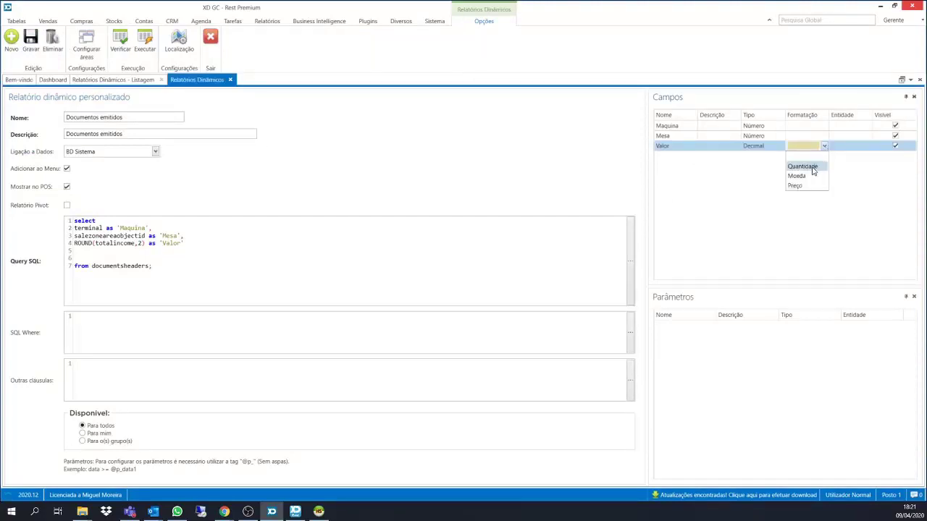
left_click(804, 176)
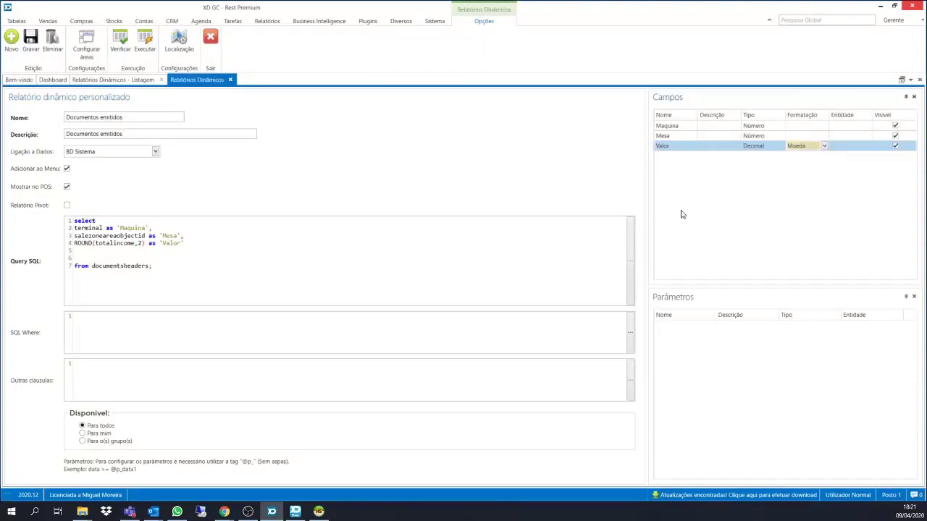
left_click(149, 38)
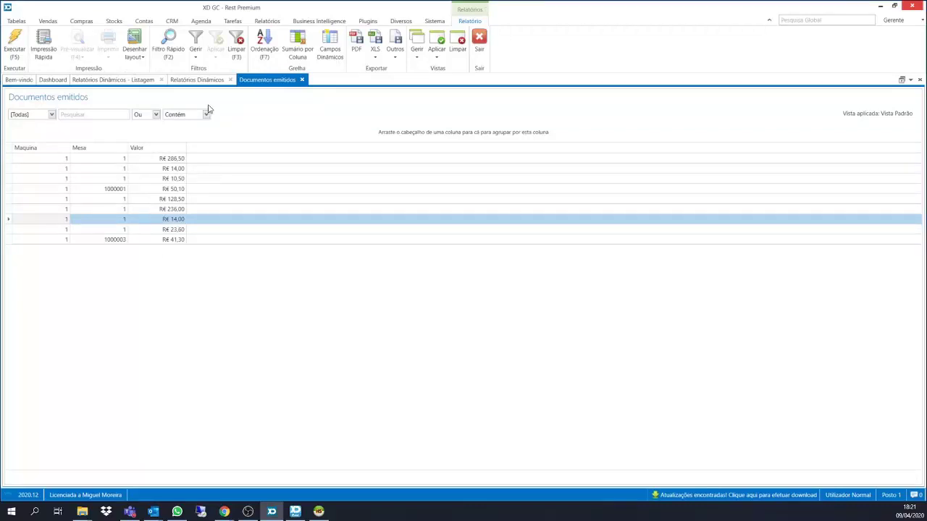
left_click(302, 80)
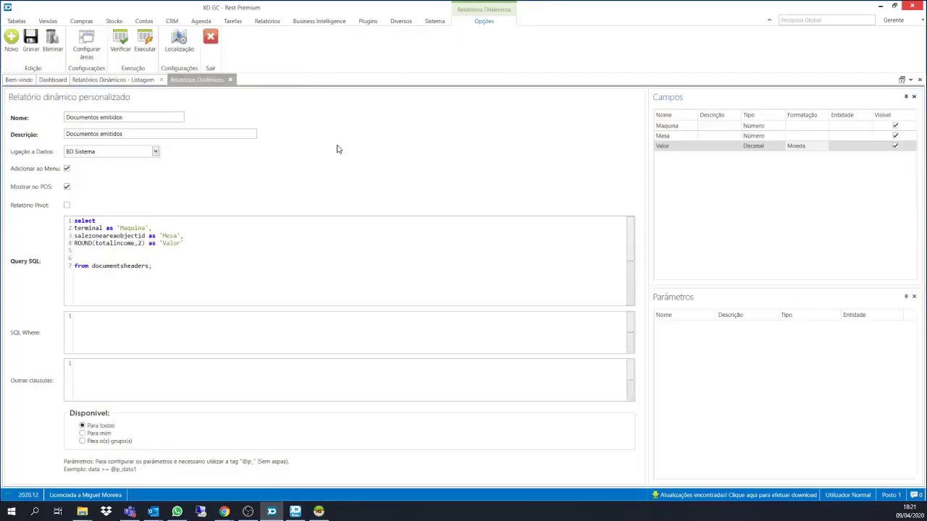
left_click(30, 38)
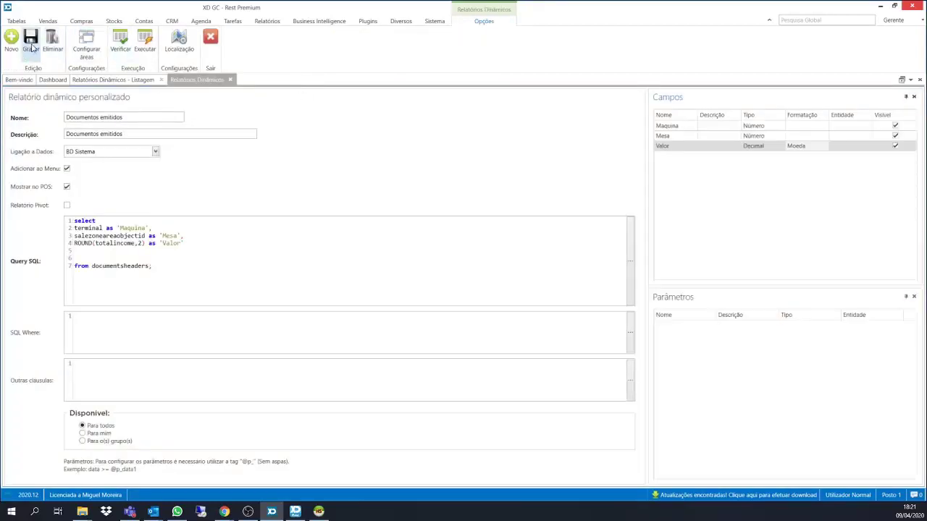
Change the Valor field's formatting to Preço.
left_click(803, 146)
left_click(809, 147)
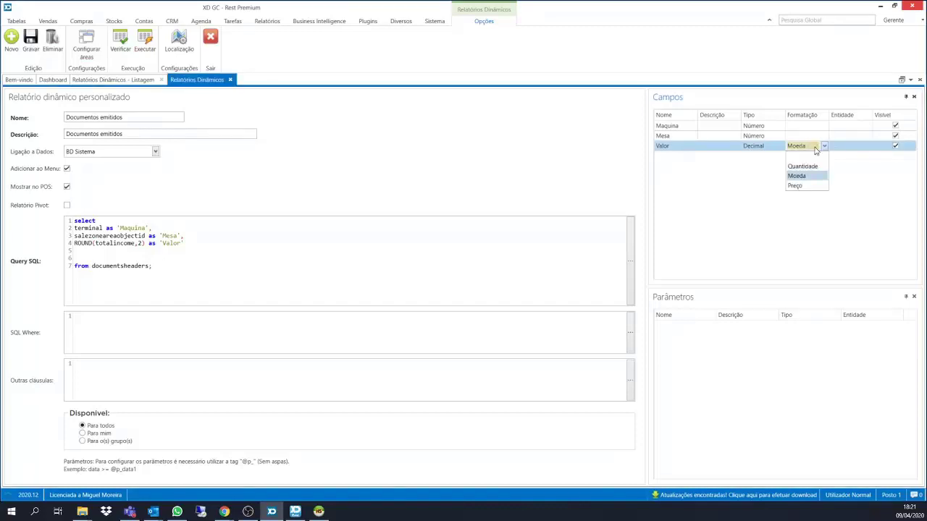
left_click(801, 186)
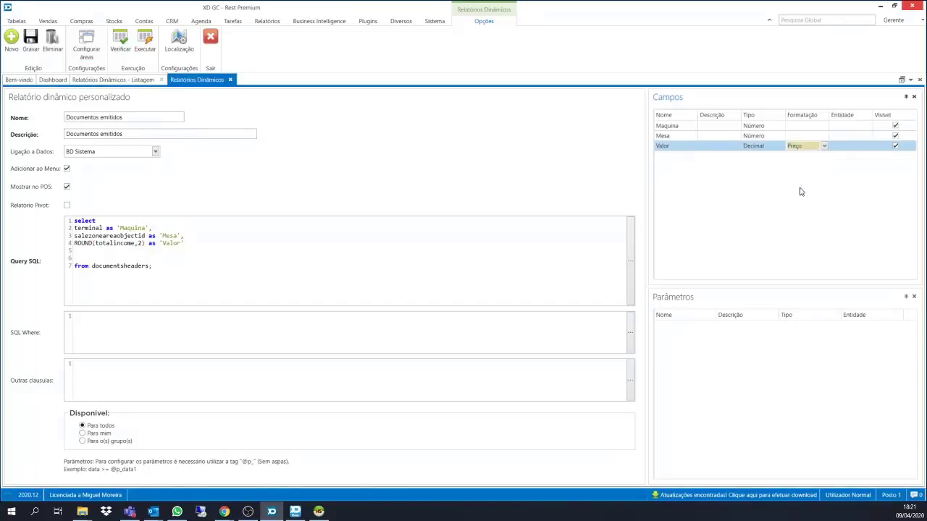
Save the Documentos emitidos report with the Preço formatting, execute it to check the values and close the results.
left_click(31, 37)
left_click(472, 293)
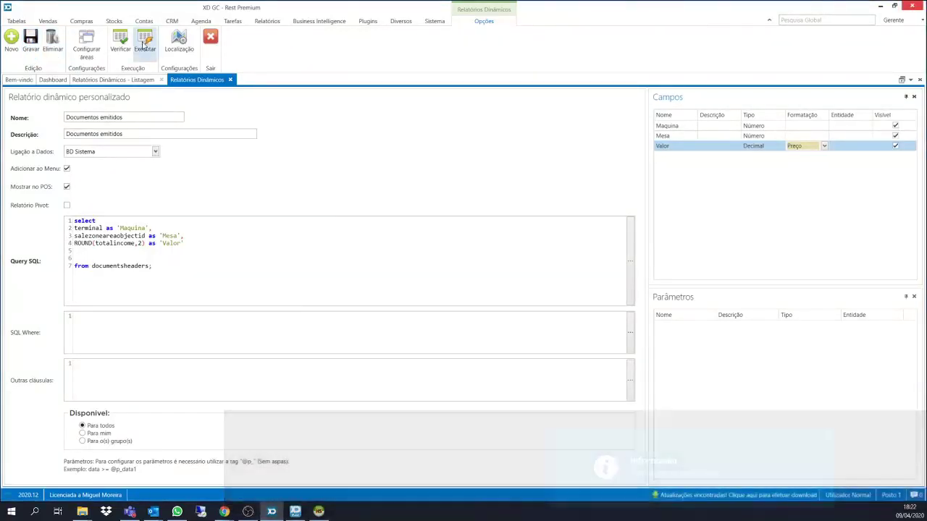
left_click(144, 45)
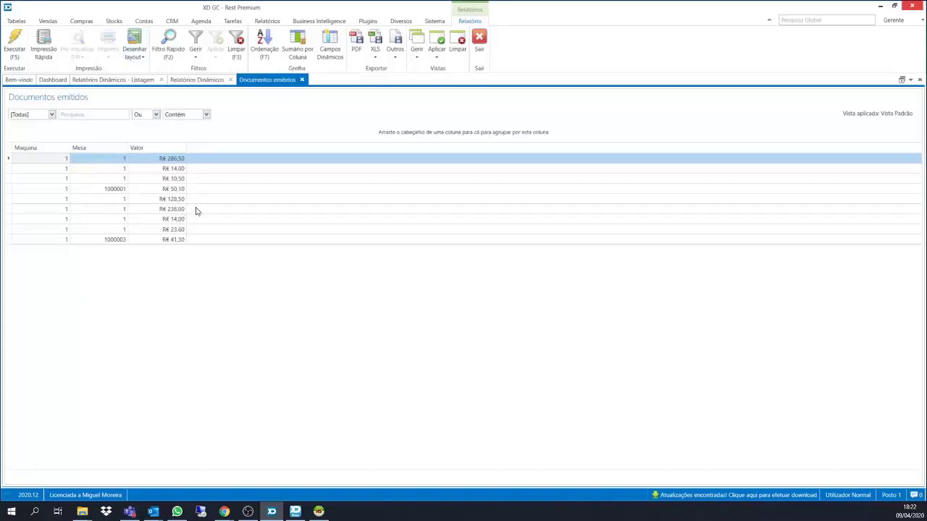
left_click(302, 80)
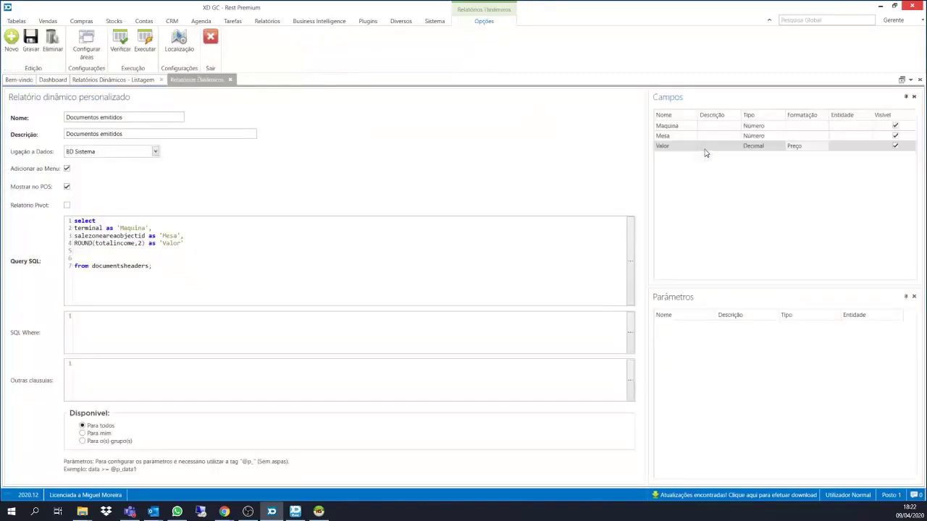
Clear the Valor field's formatting, then save and close the Documentos emitidos report.
left_click(805, 147)
left_click(821, 149)
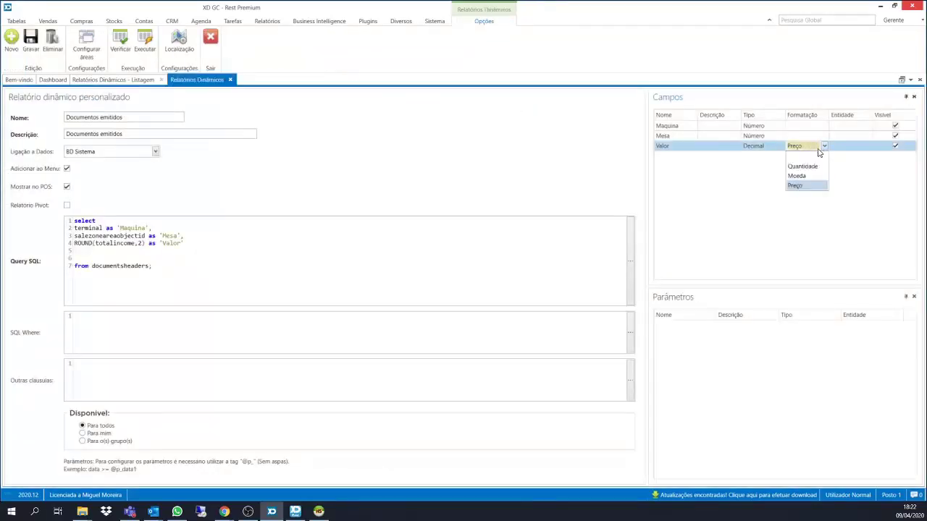
left_click(809, 157)
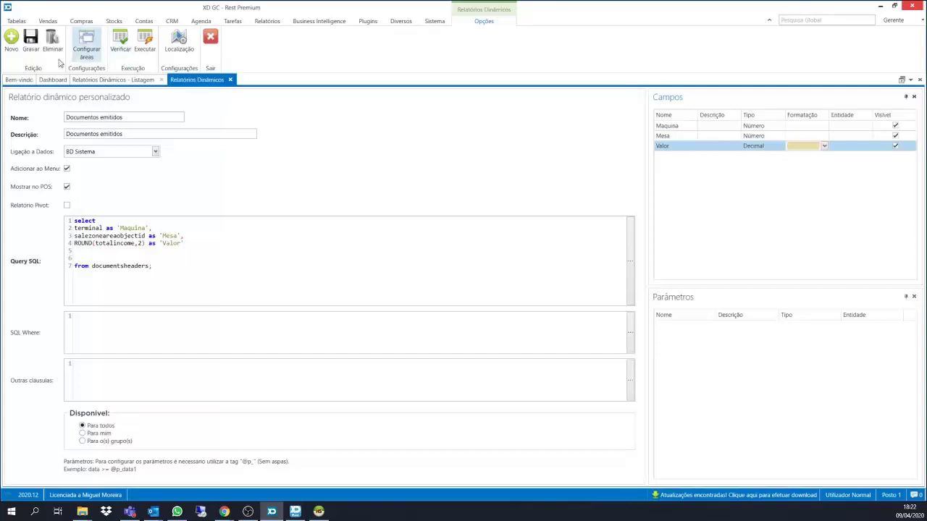
left_click(31, 41)
left_click(478, 289)
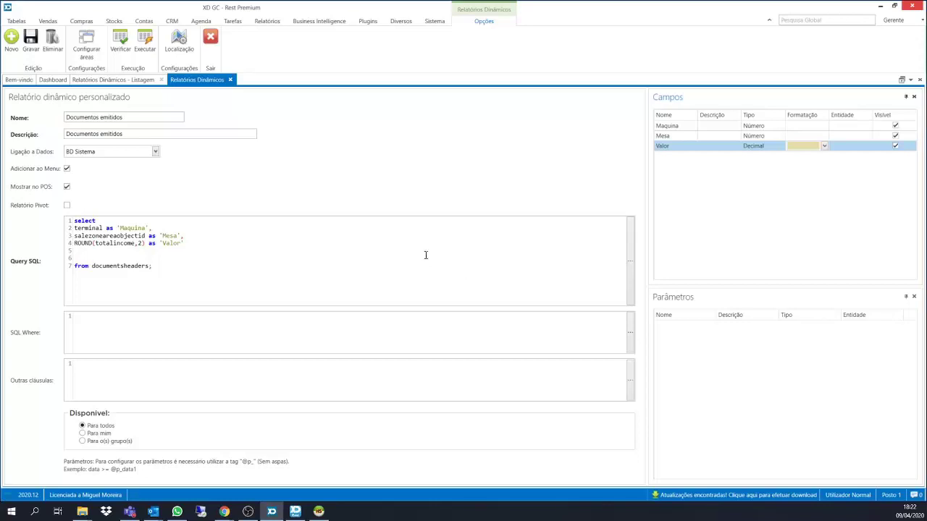
left_click(231, 80)
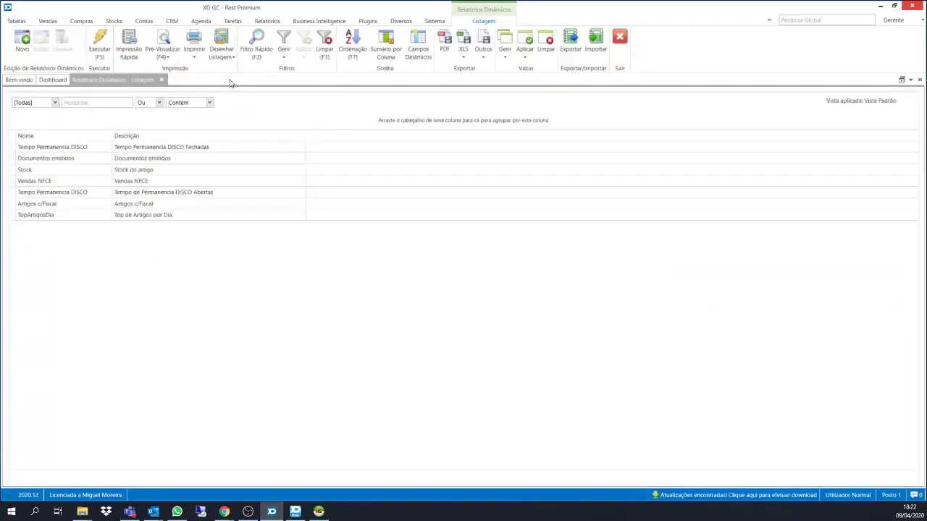
Open the Vendas NFCE report, examine the CloseDate date filter in its full SQL query, and close the report without changes.
double_click(62, 180)
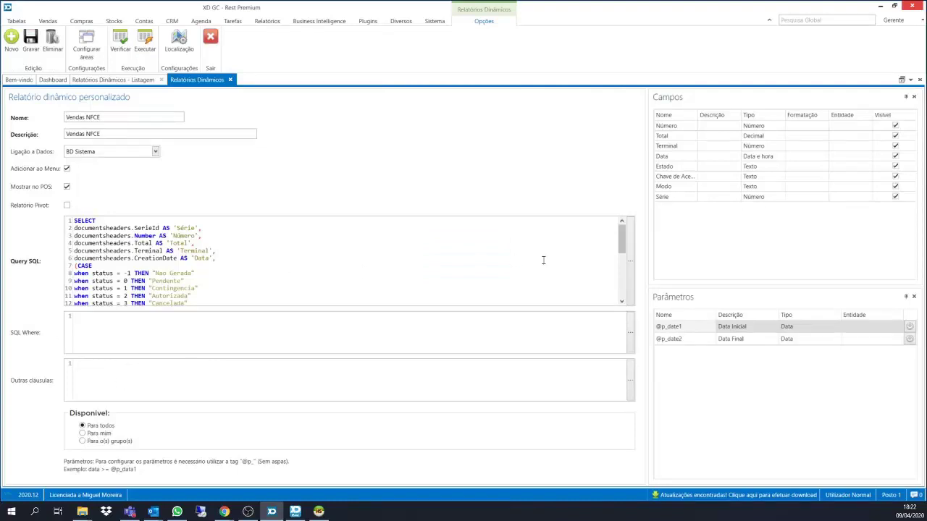
left_click(631, 259)
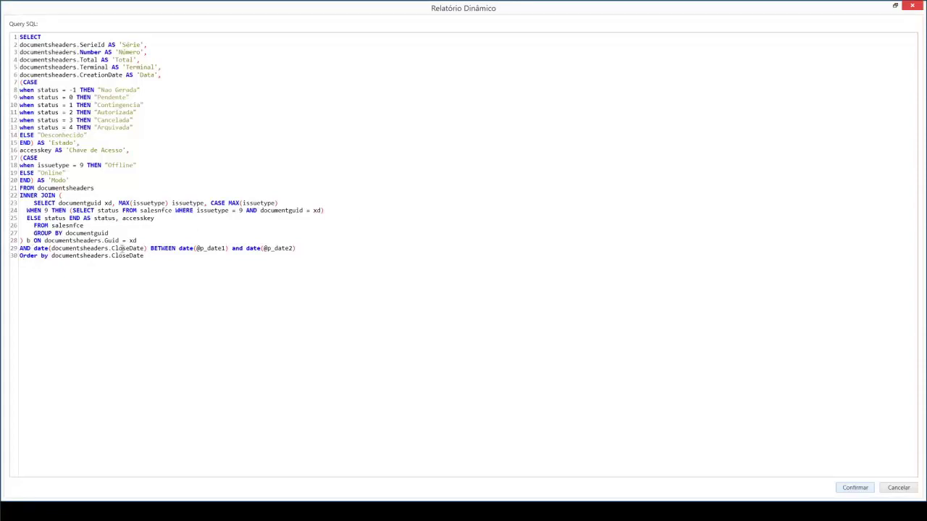
left_click_drag(34, 248, 51, 249)
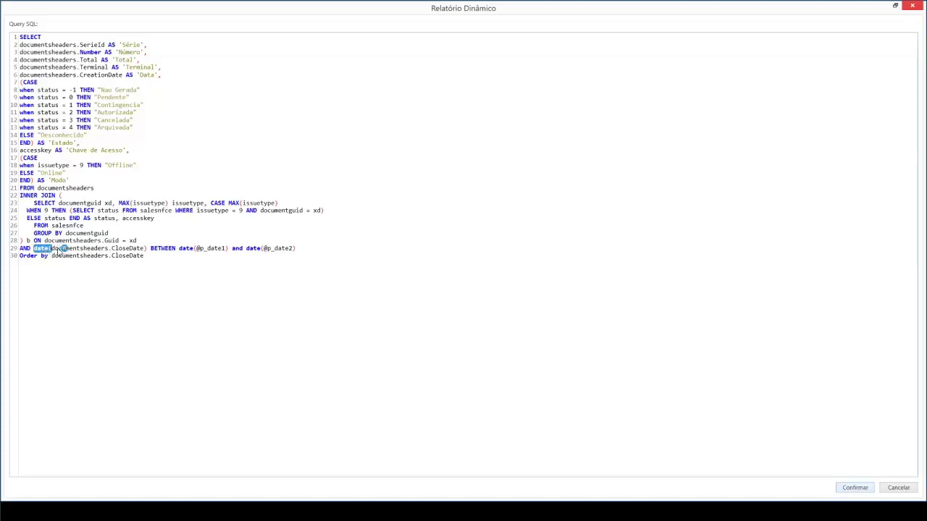
left_click(55, 249)
left_click_drag(54, 249, 123, 249)
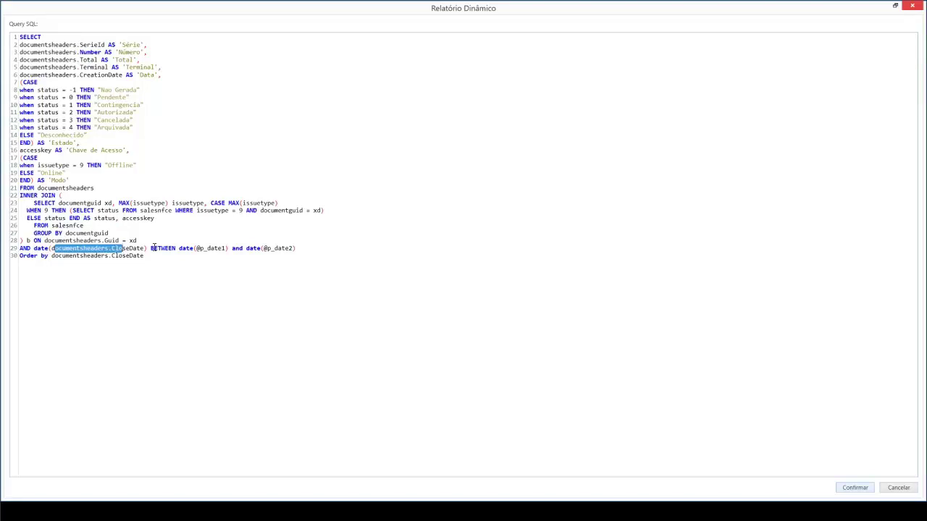
mouse_move(126, 248)
left_mouse_down()
mouse_move(145, 248)
mouse_move(110, 248)
left_mouse_up()
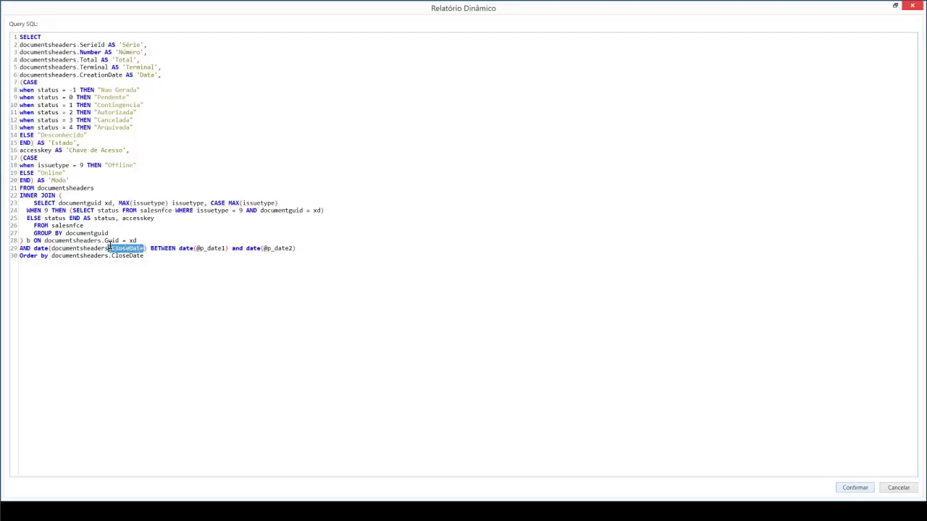
left_click(96, 243)
left_click(913, 7)
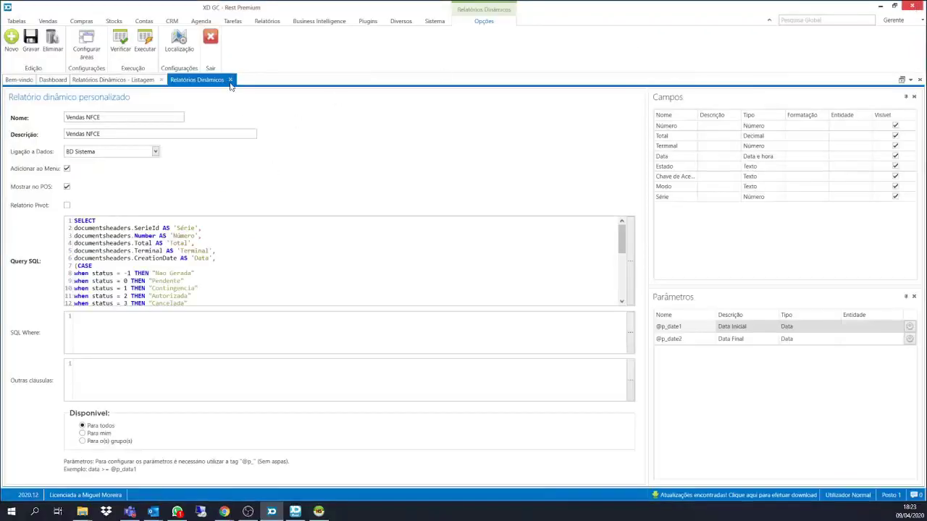
left_click(230, 81)
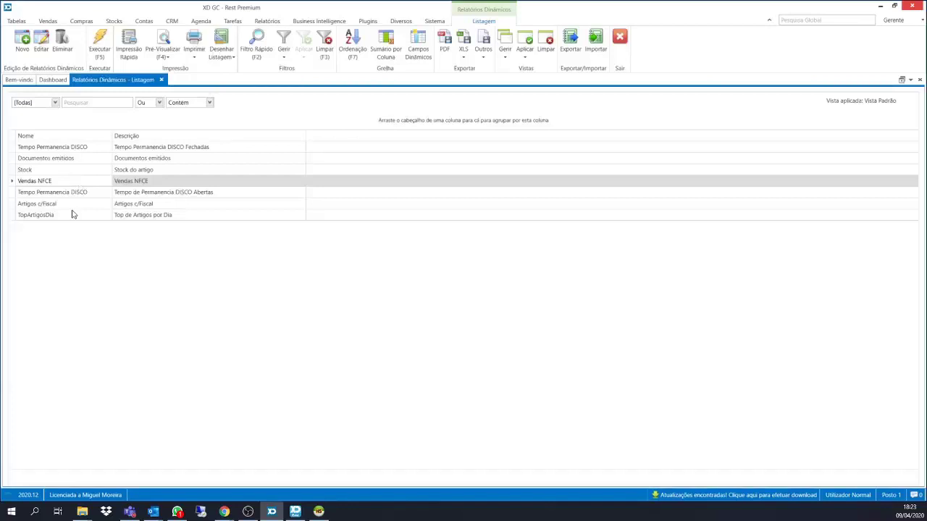
Open the Documentos emitidos report for editing and enter "where" as the start of its SQL Where clause.
double_click(58, 159)
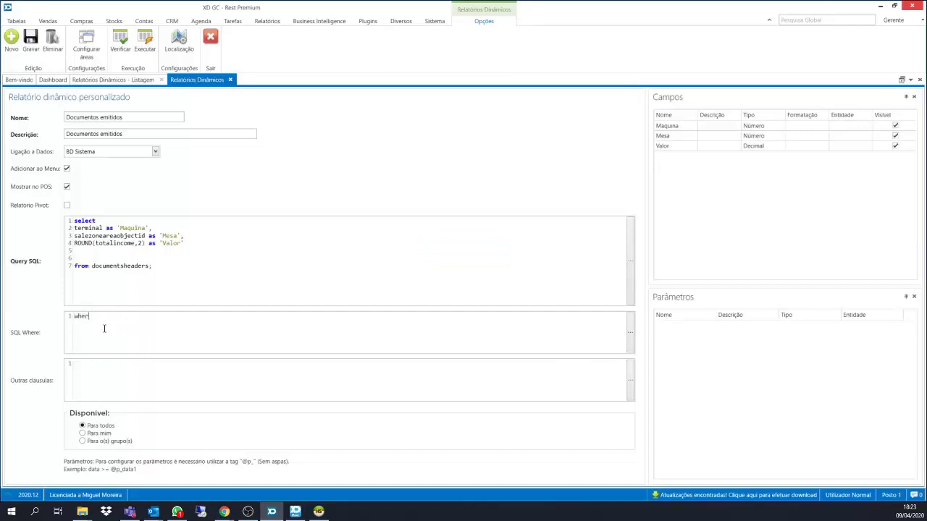
type("e")
Add the column closedate as 'Data' after the Valor line of the select query and verify the query.
left_click(193, 247)
key("Return")
type("docu")
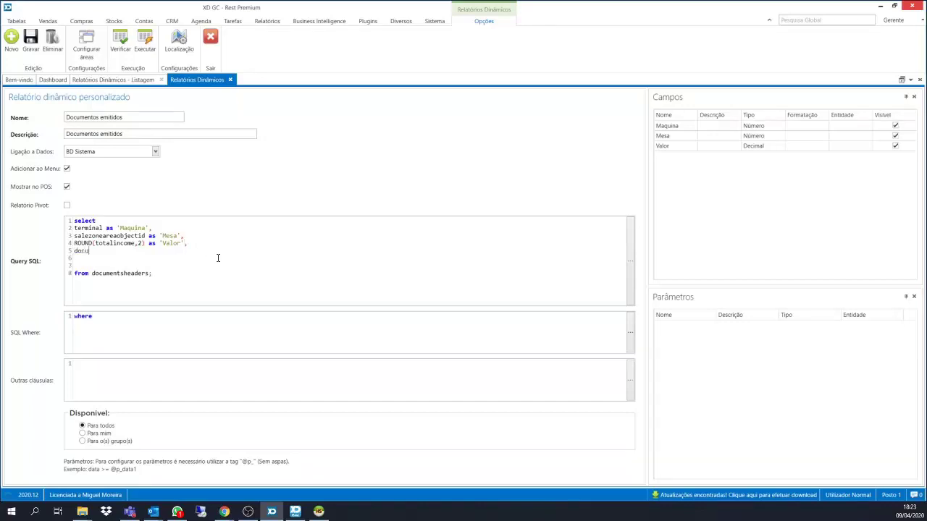
key("BackSpace")
key("BackSpace")
key("BackSpace")
key("BackSpace")
key("BackSpace")
key("BackSpace")
type("closedate as ''Data")
left_click(120, 42)
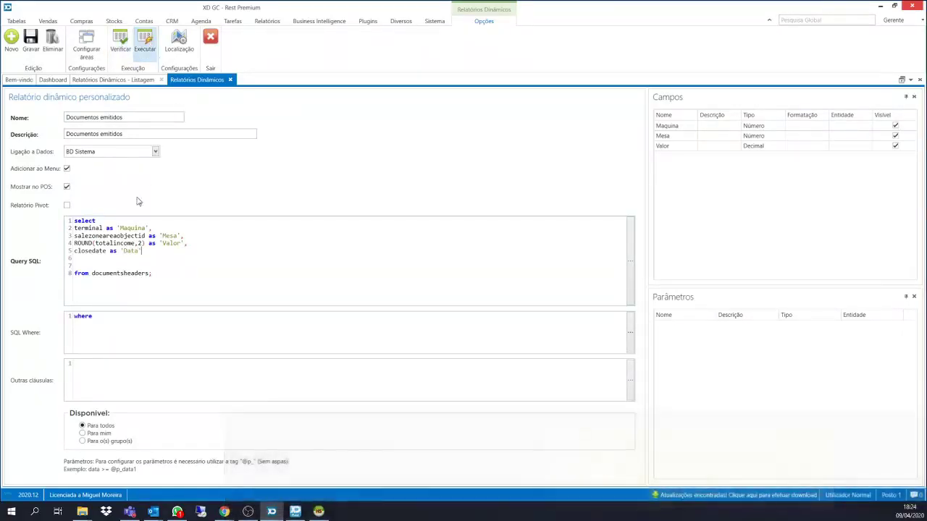
Try to qualify the column as documentsheaders.closedate in the query and verify it.
left_click(76, 251)
type("documents")
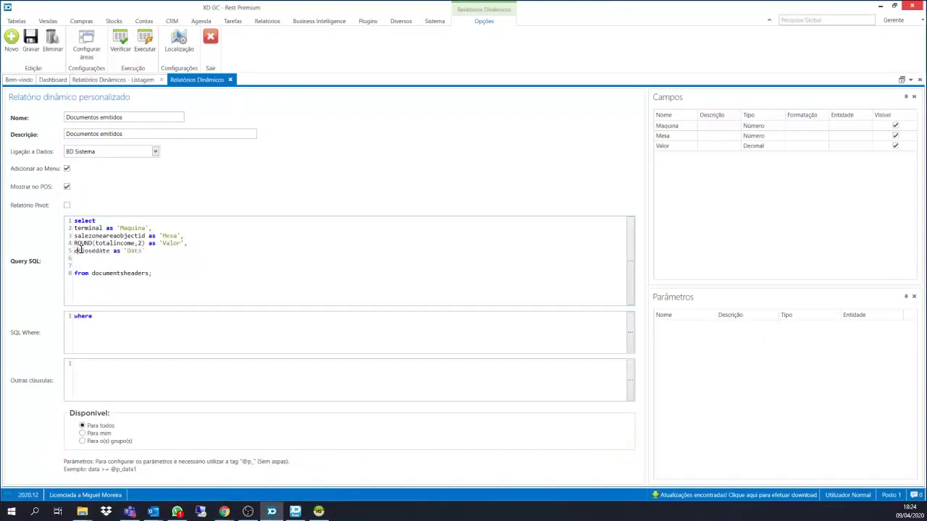
type("headers.")
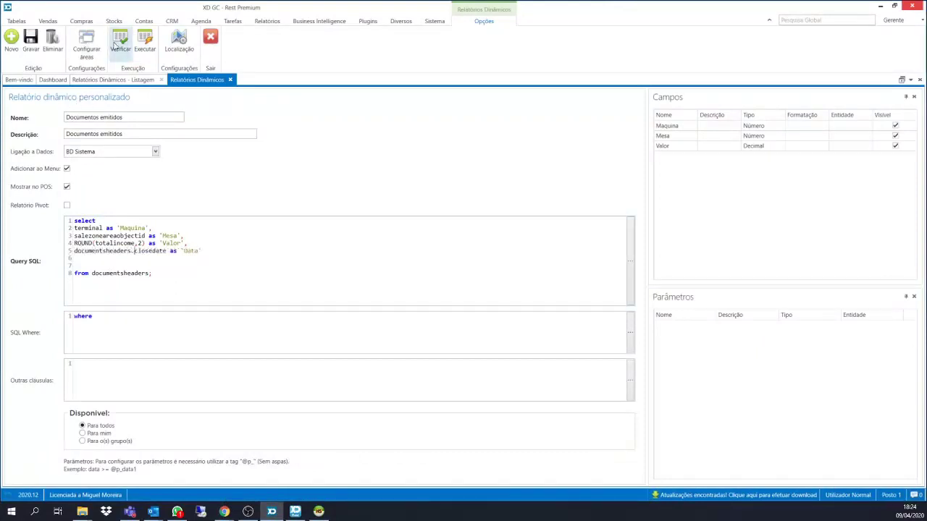
left_click(120, 45)
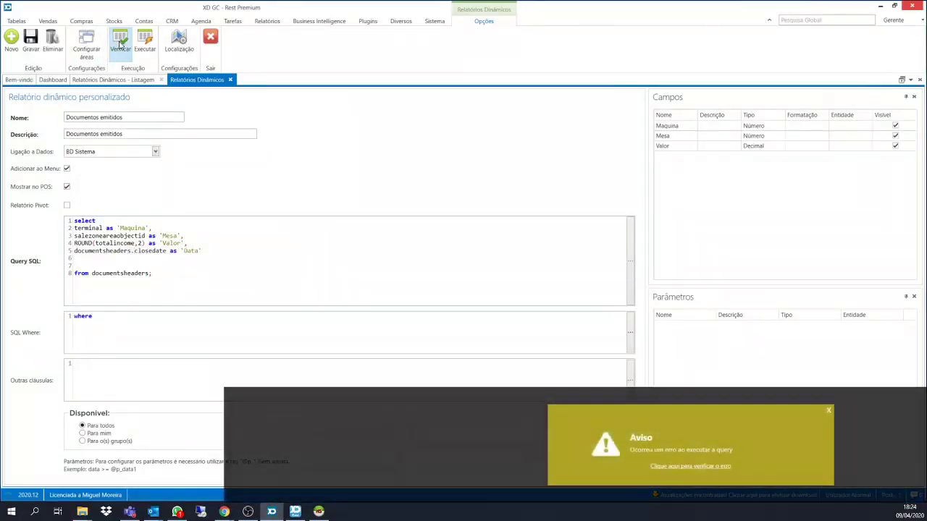
Clear the SQL Where clause and remove the documentsheaders. prefix from closedate, verifying and executing the corrected report.
left_click(203, 251)
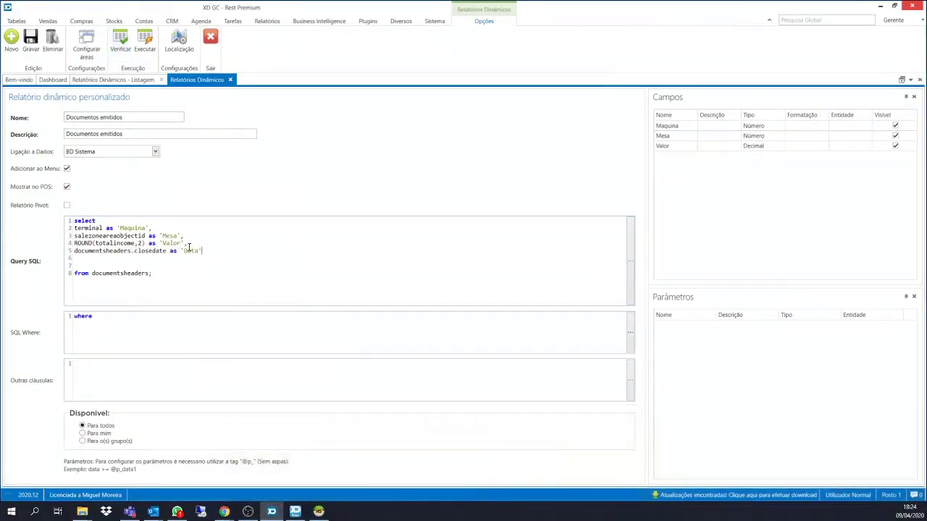
key("Up")
double_click(85, 316)
key("BackSpace")
left_click_drag(132, 251, 70, 252)
key("BackSpace")
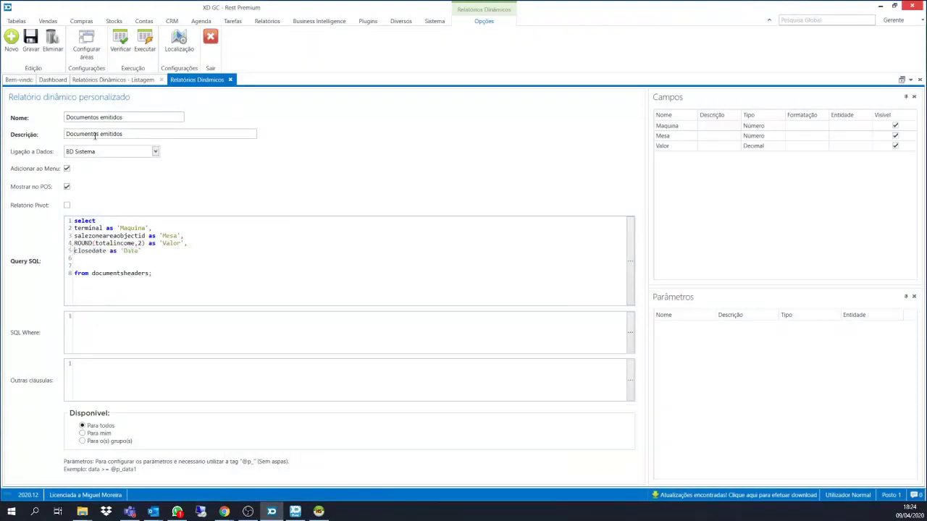
left_click(120, 42)
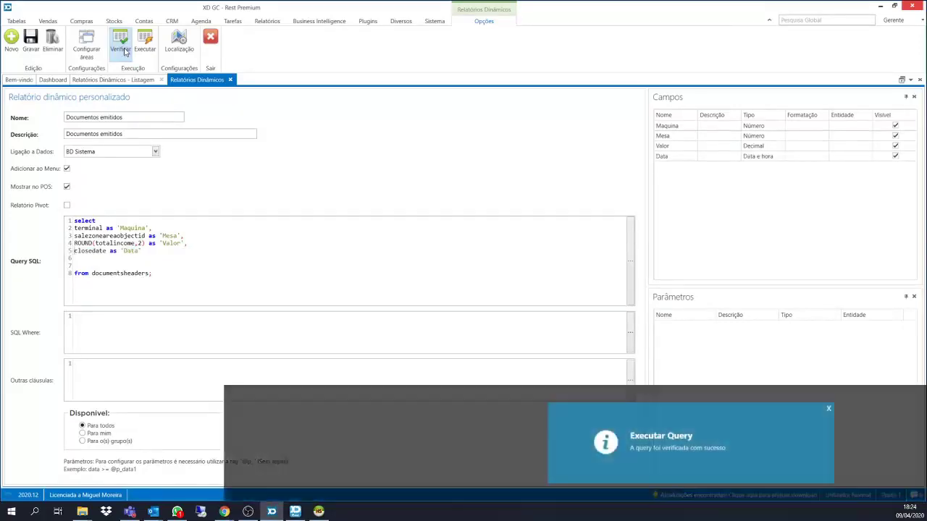
left_click(144, 43)
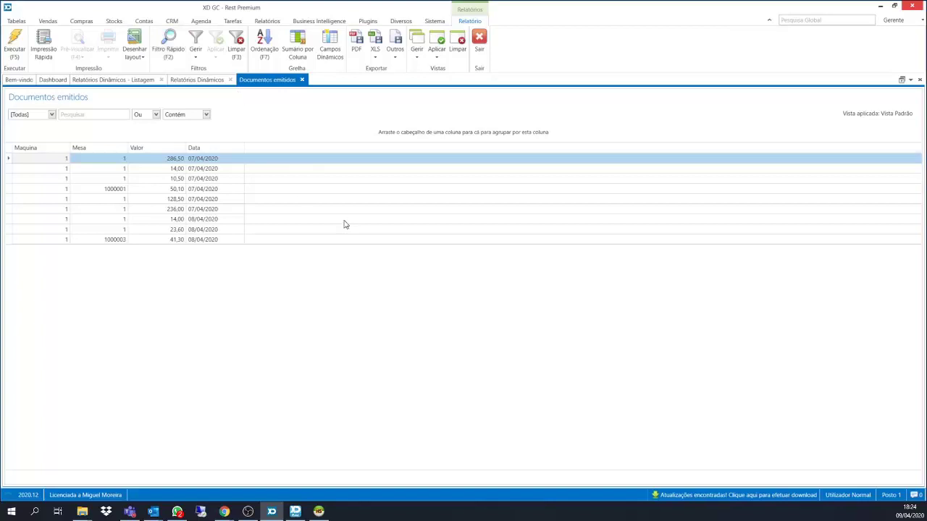
Switch to the XD Rest Premium POS, run Documentos emitidos from its dynamic reports to review the columns, and return to XD GC.
left_click(295, 512)
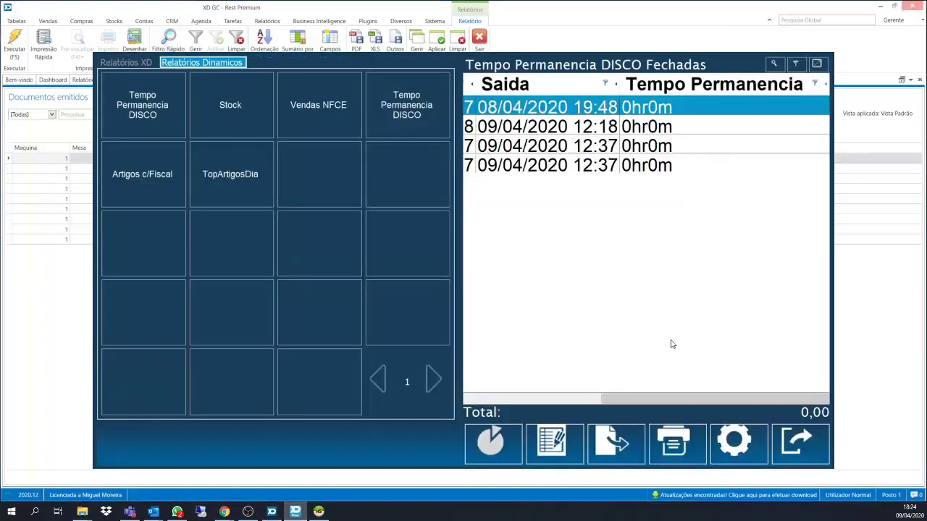
left_click(793, 449)
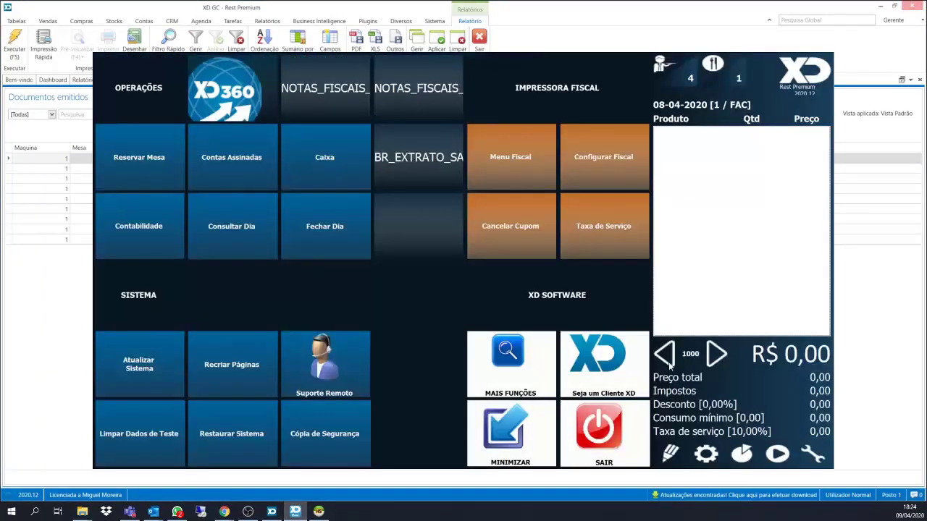
left_click(742, 454)
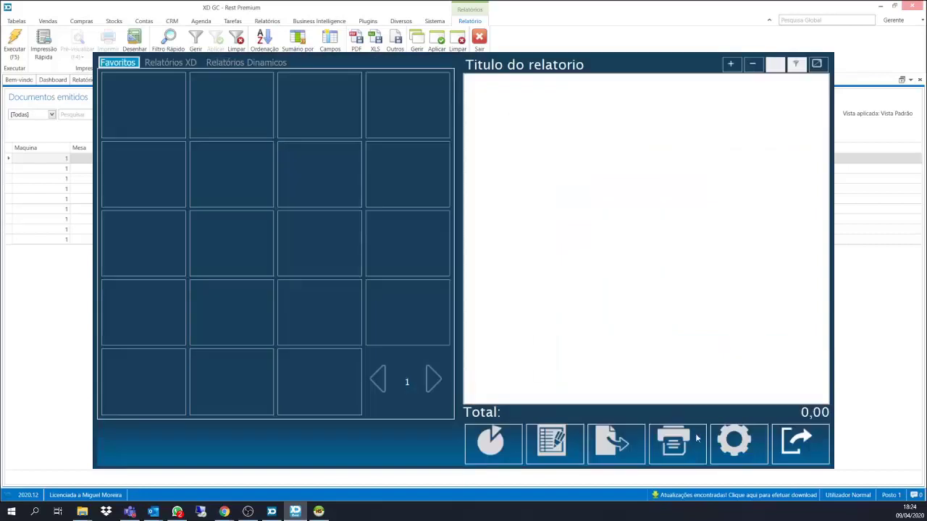
left_click(207, 64)
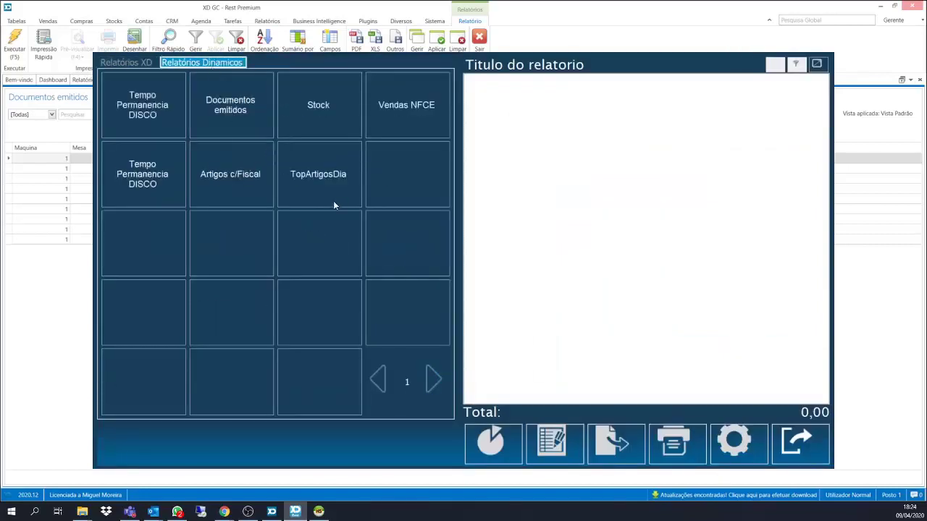
left_click(213, 91)
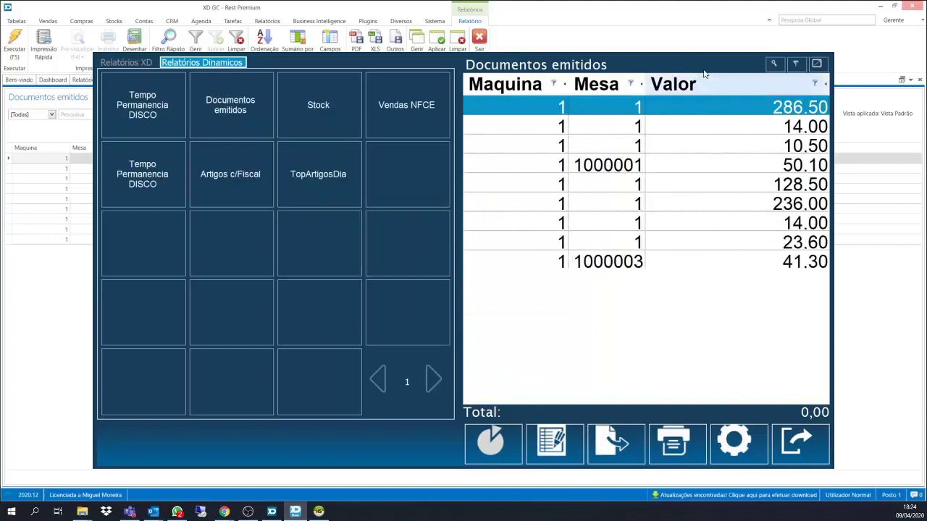
left_click(817, 63)
left_click(800, 442)
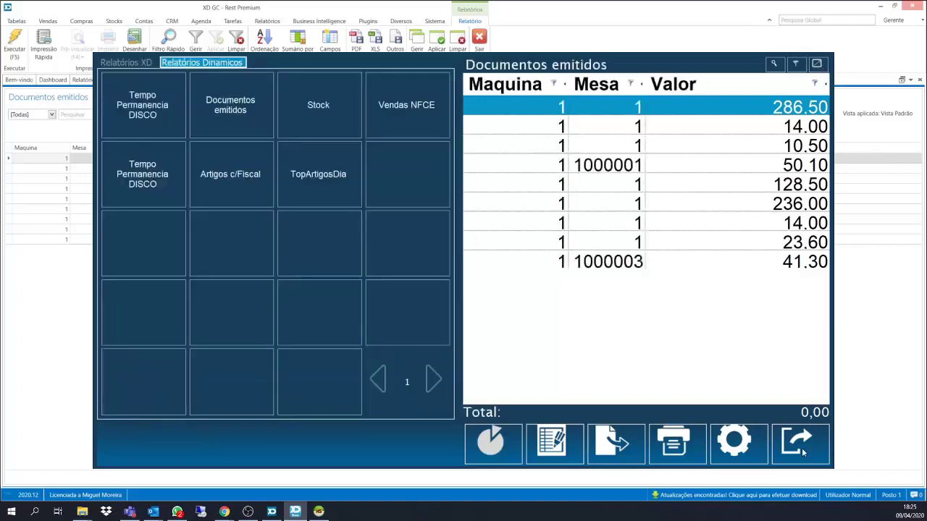
left_click(800, 441)
left_click(61, 355)
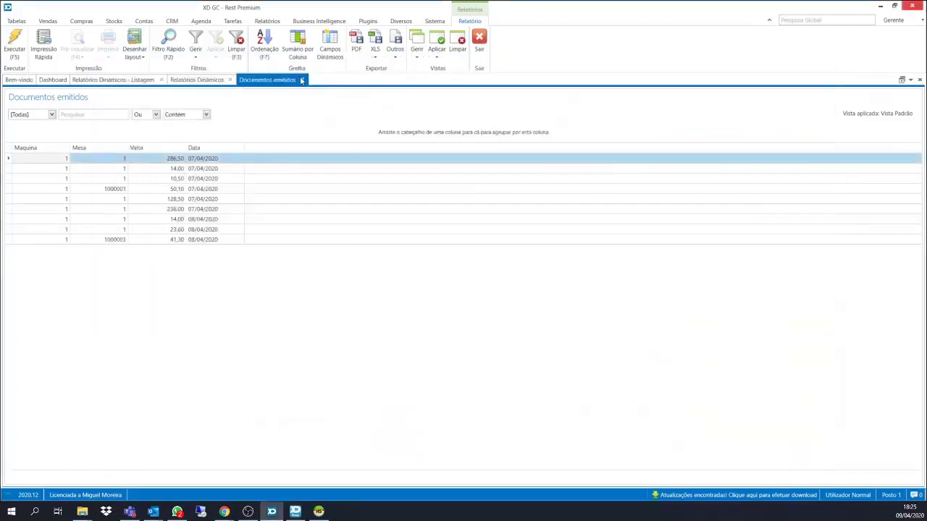
Close the Documentos emitidos results and save the changes to the dynamic report.
left_click(302, 80)
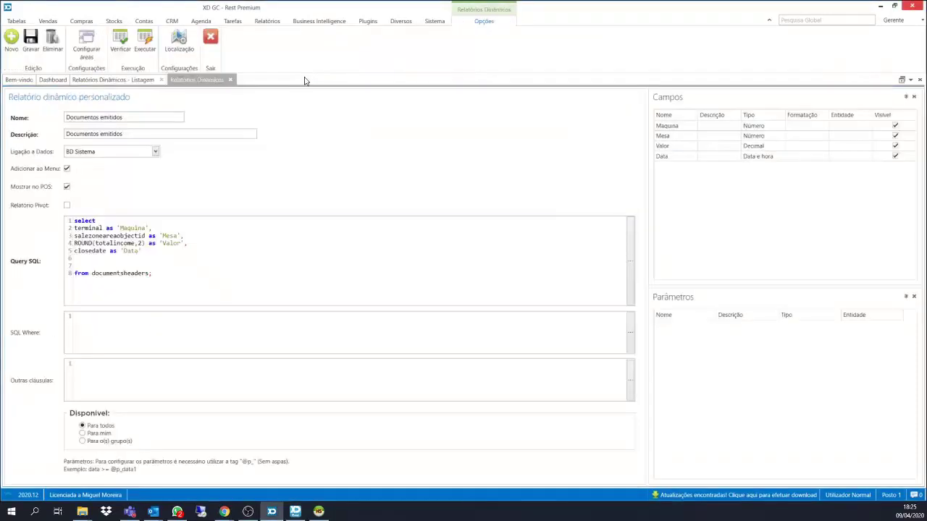
left_click(30, 41)
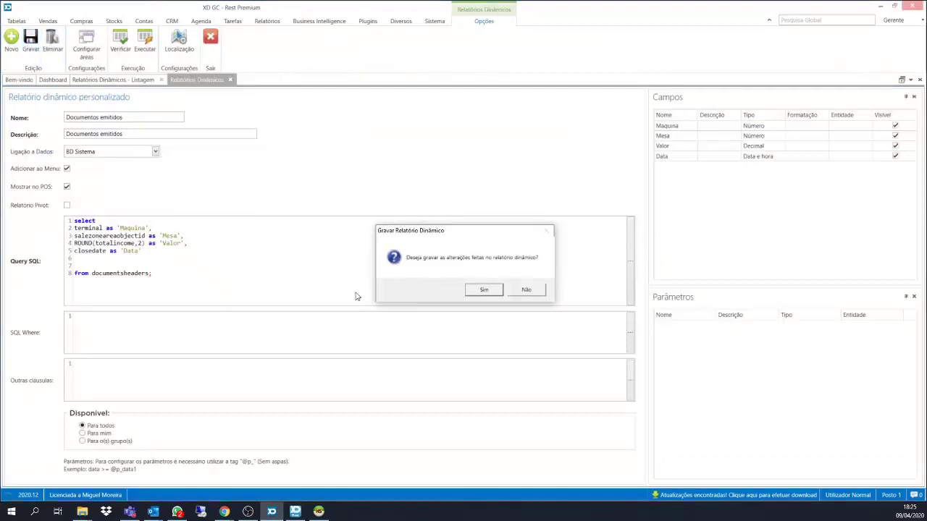
left_click(482, 290)
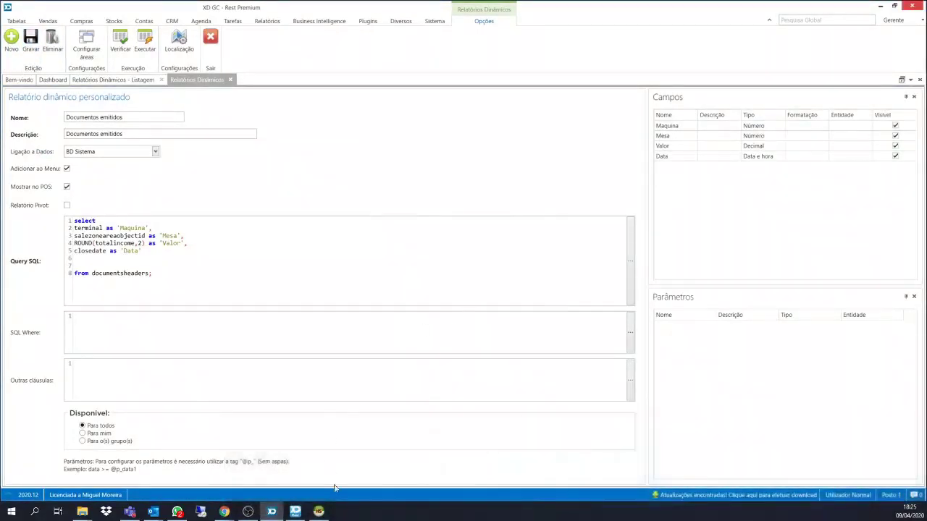
Switch to the XD Rest Premium POS, run Documentos emitidos from its dynamic reports and view the results enlarged.
left_click(295, 512)
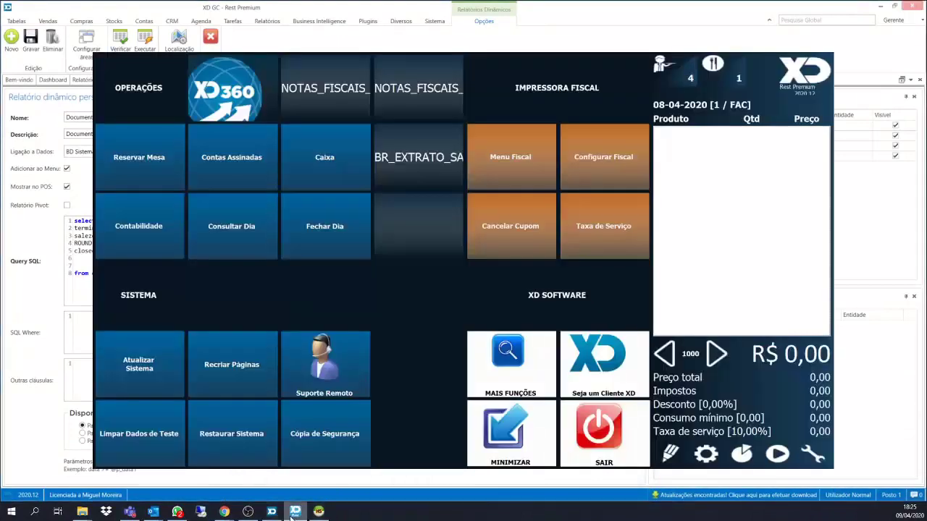
left_click(740, 455)
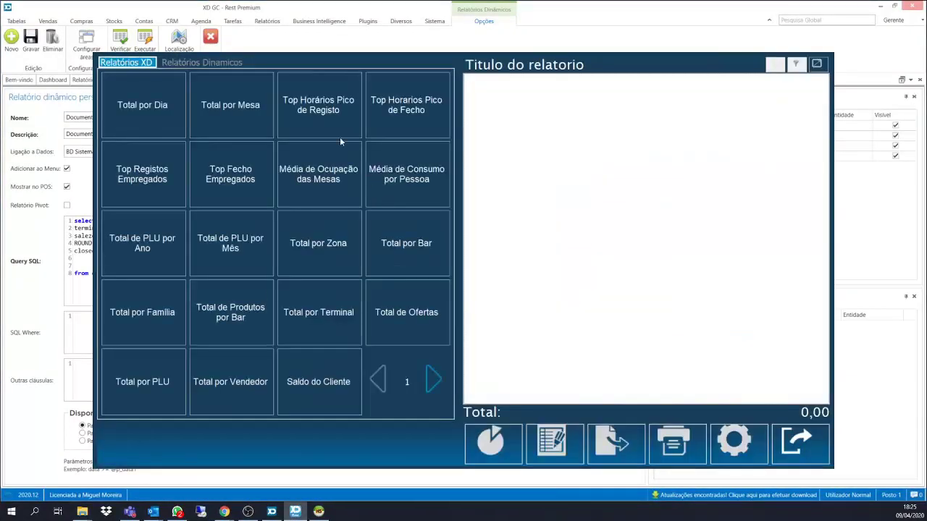
left_click(200, 63)
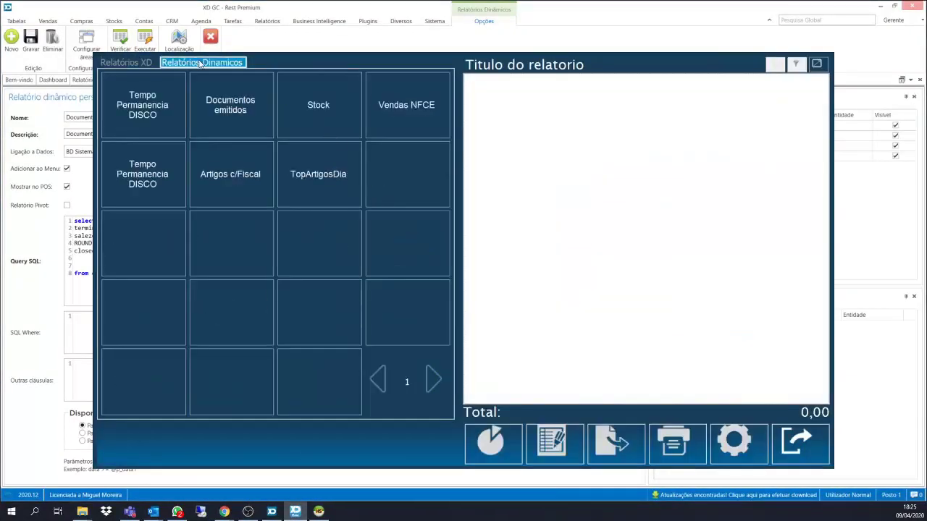
left_click(230, 125)
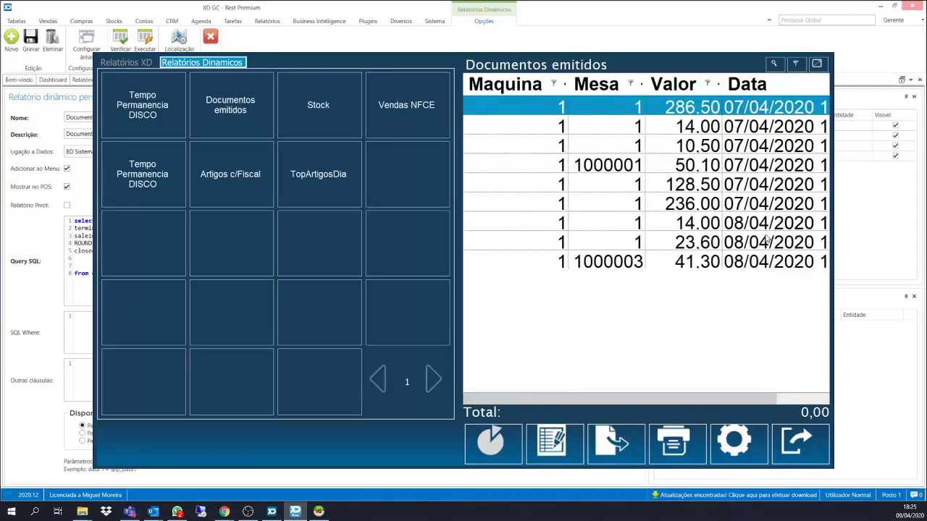
left_click(817, 65)
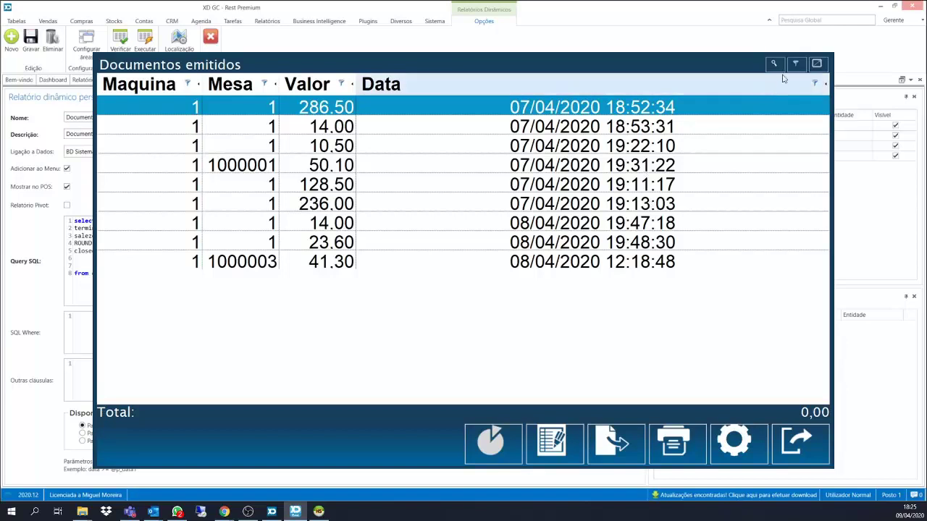
left_click(816, 65)
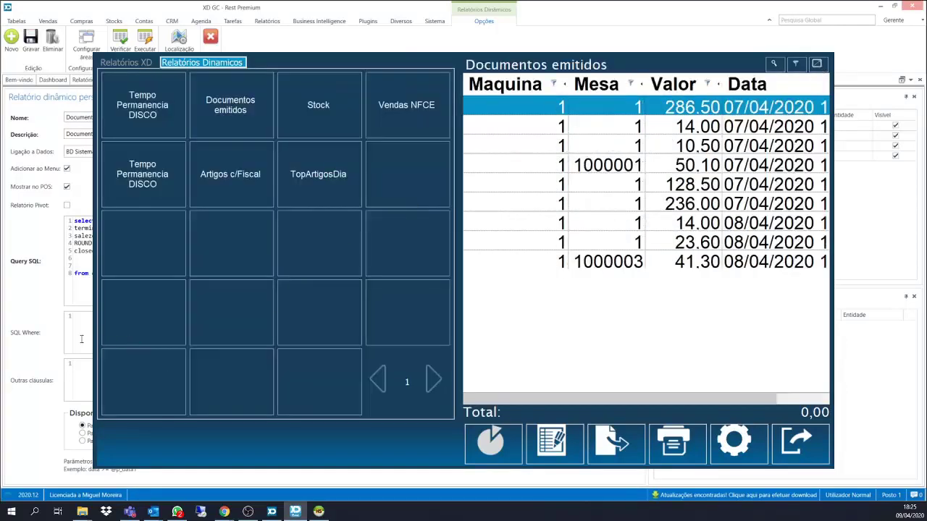
Return to XD GC, wrap closedate in date() in the SQL query, and verify and execute the report.
left_click(80, 337)
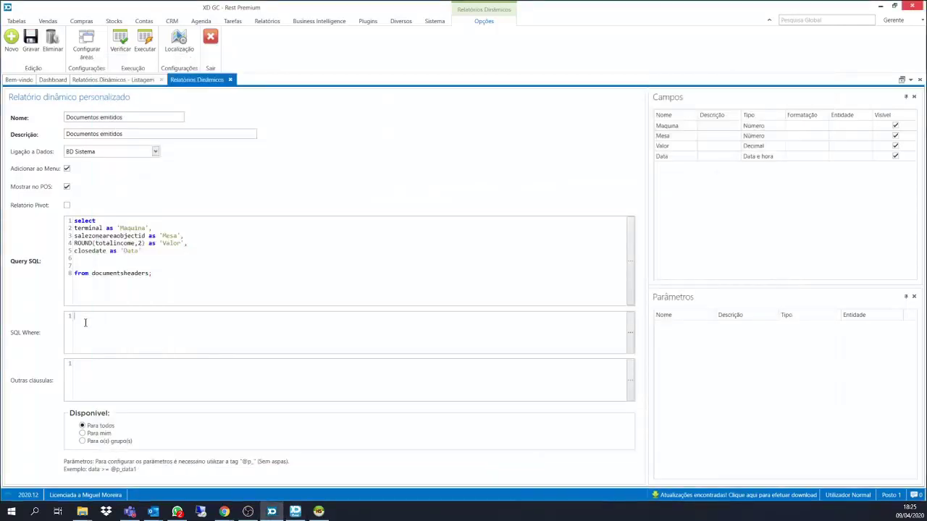
left_click(74, 251)
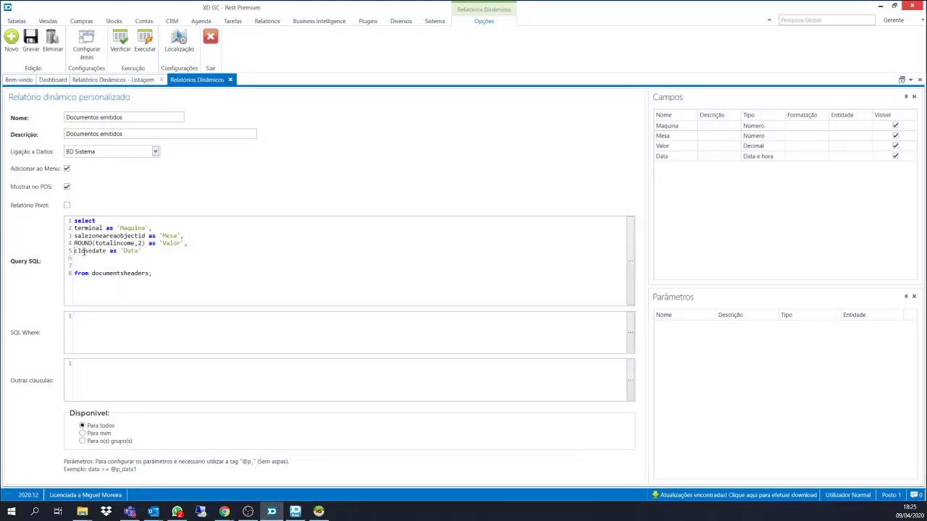
type("date(")
type(")")
left_click_drag(88, 251, 76, 251)
left_click(88, 253)
left_click(121, 45)
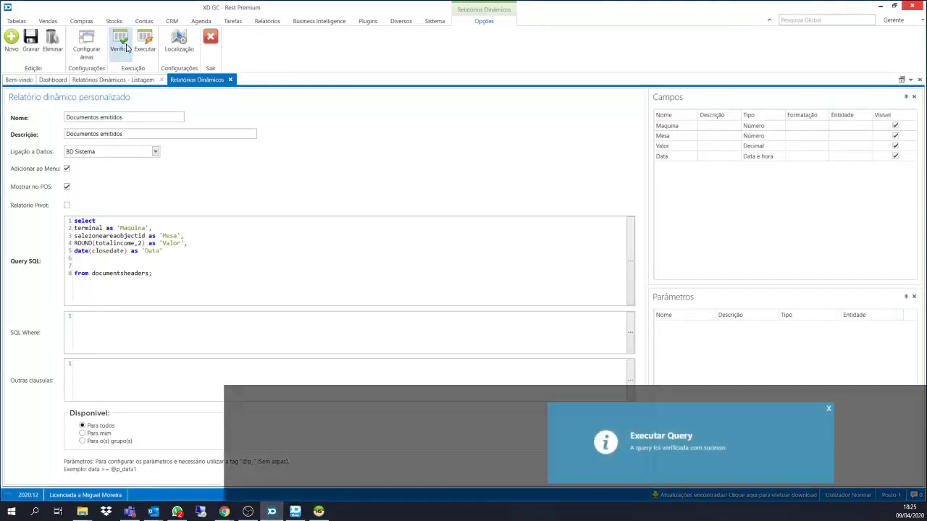
left_click(145, 43)
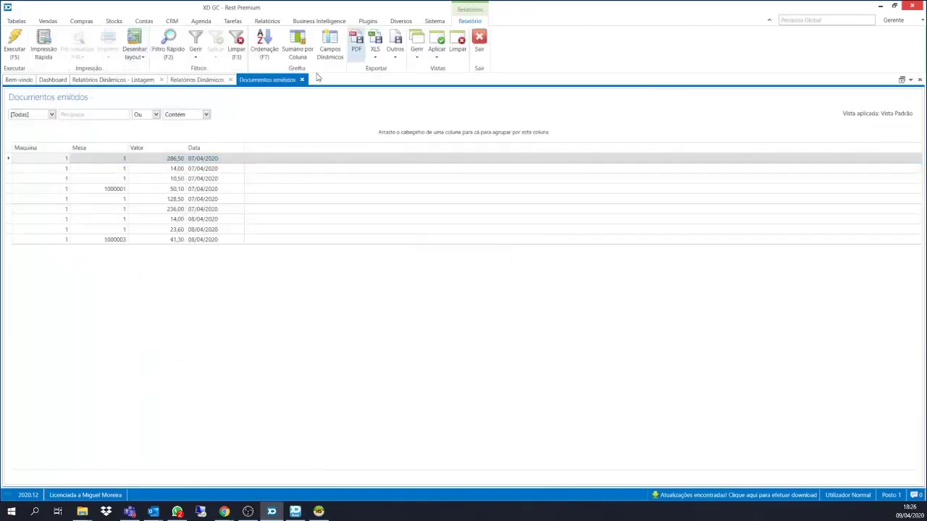
Close the executed report's results and save the dynamic report with the date(closedate) column.
left_click(302, 81)
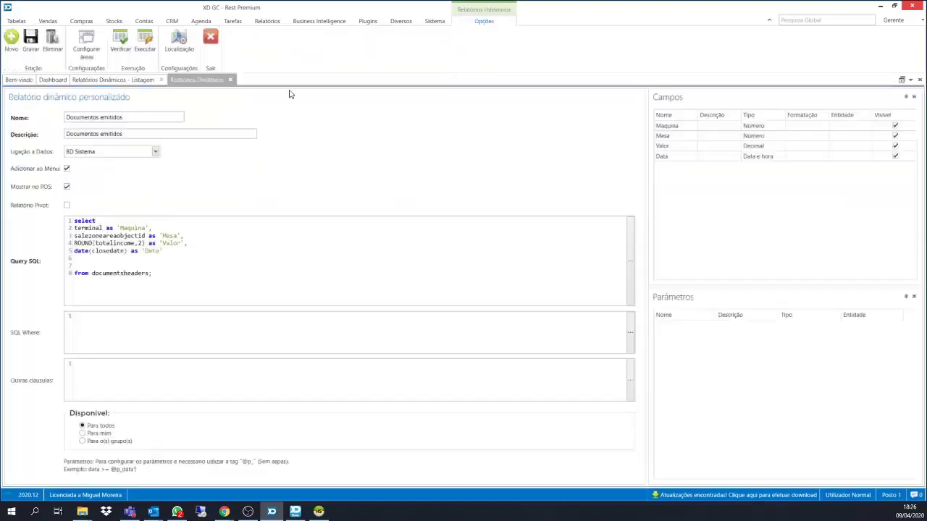
left_click(30, 45)
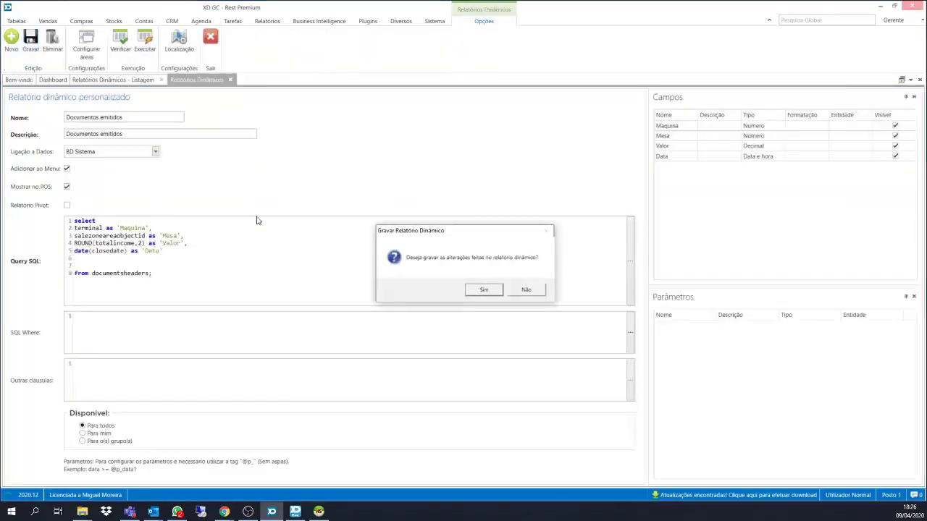
left_click(477, 288)
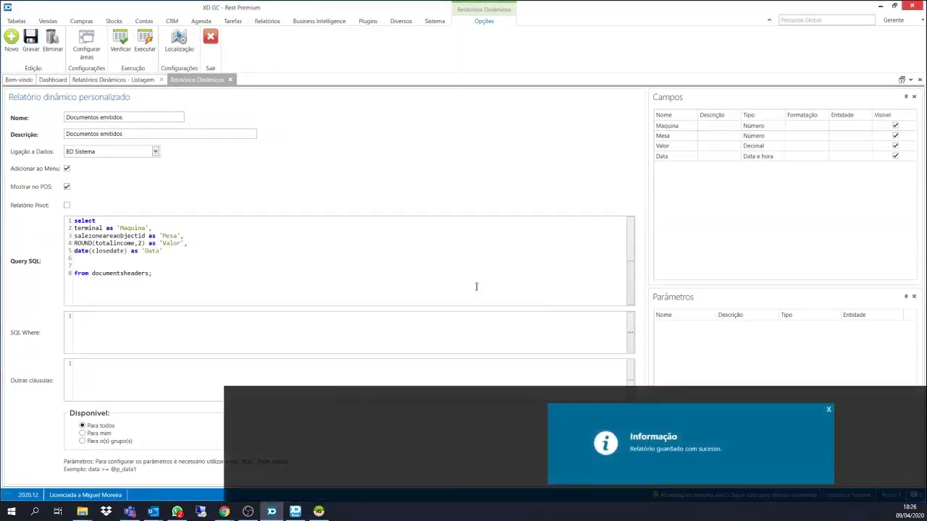
Switch to the POS, reopen its reports, rerun Documentos emitidos to examine the Data column enlarged, and return to XD GC.
left_click(295, 512)
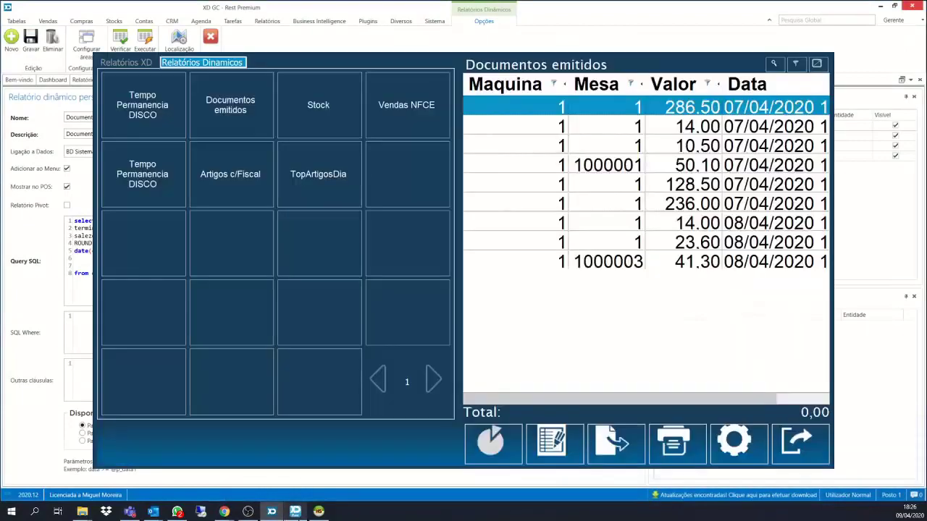
left_click(780, 442)
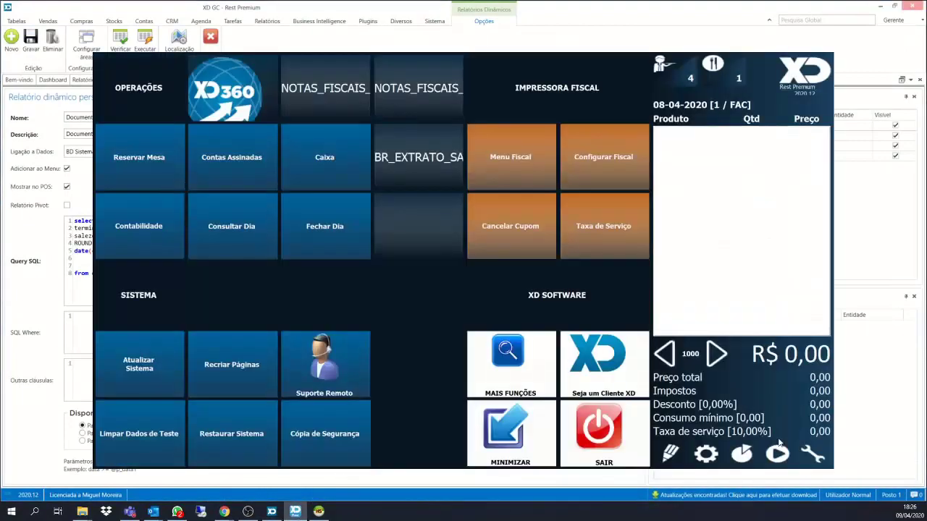
left_click(740, 454)
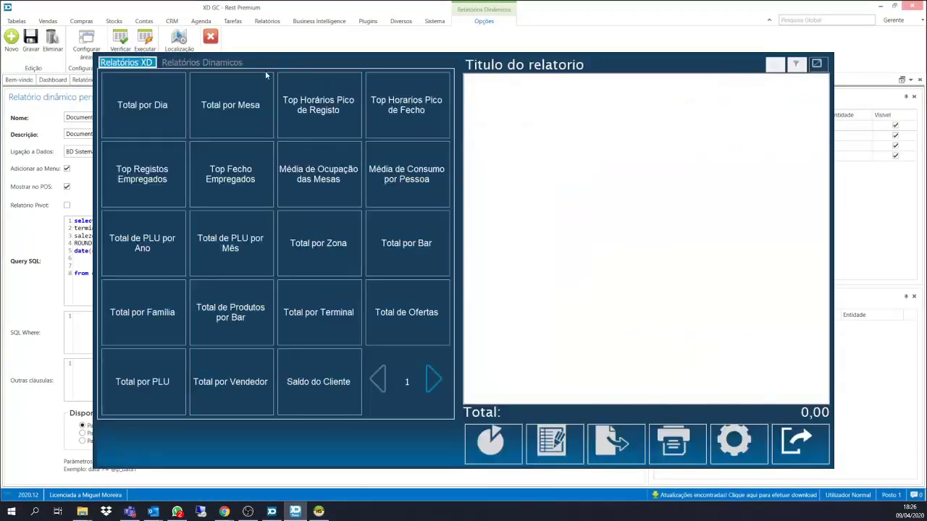
left_click(235, 64)
left_click(245, 109)
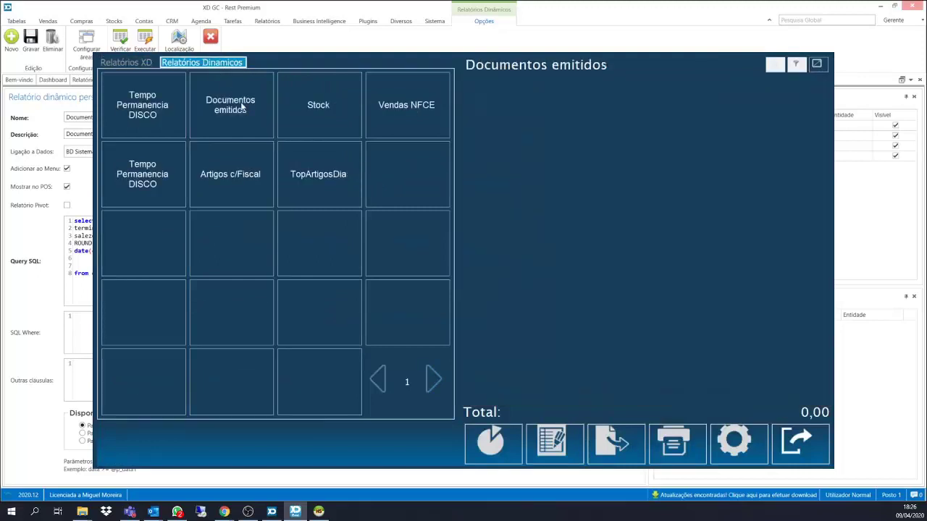
left_click(817, 63)
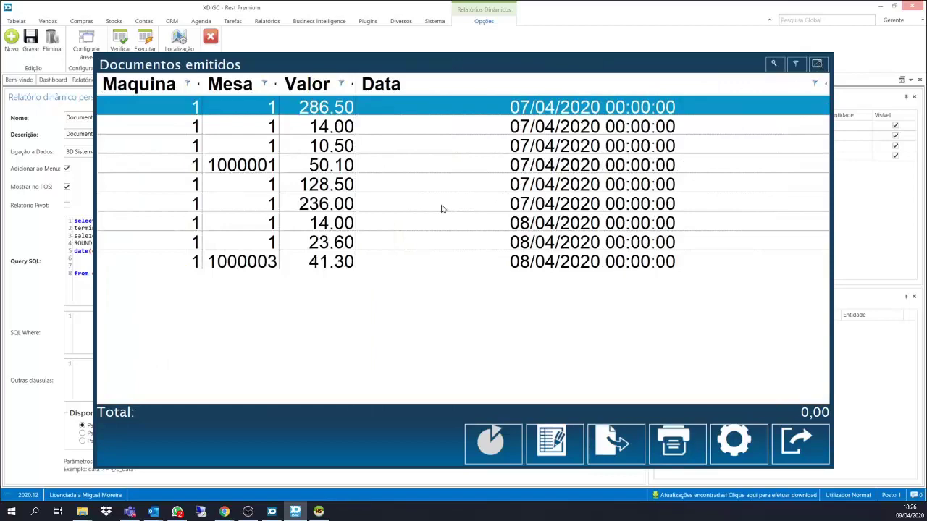
key("Escape")
left_click(826, 439)
left_click(837, 431)
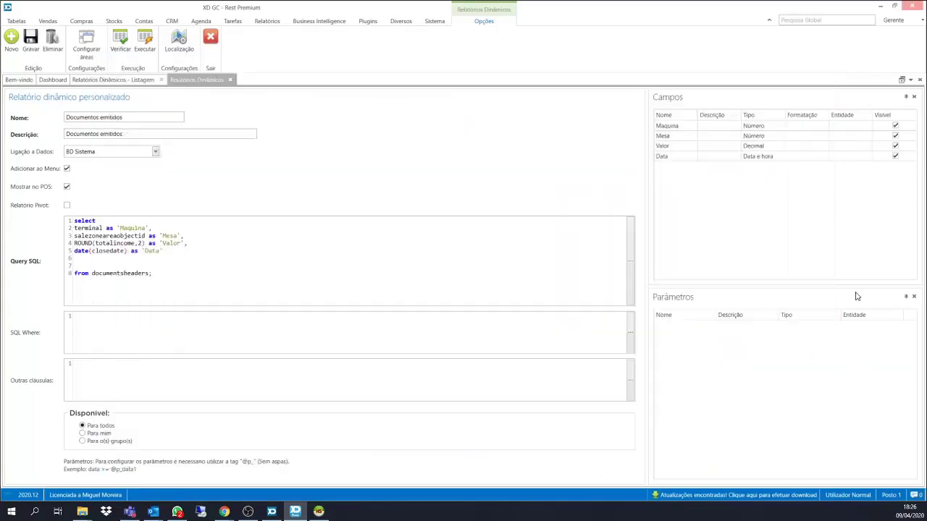
Set the Data field's formatting to the date-only format 18/11/2015 and save the dynamic report.
left_click(767, 158)
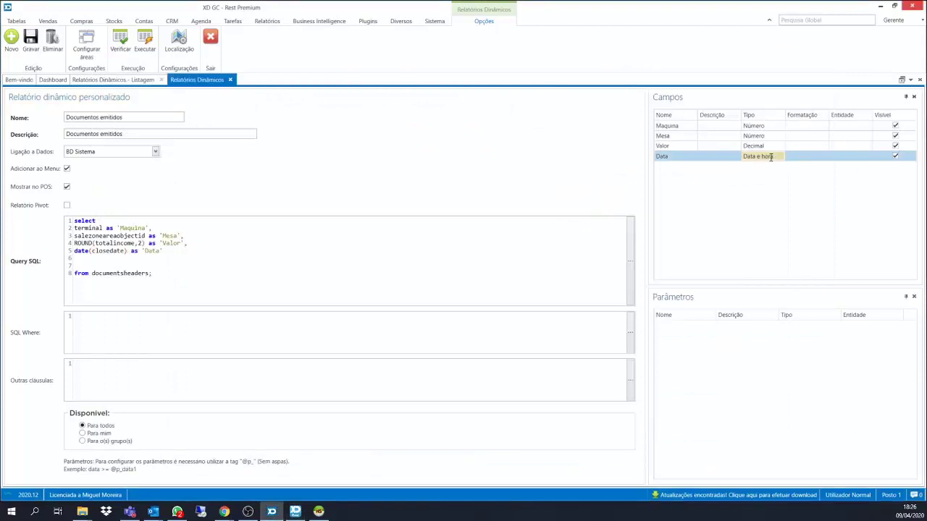
left_click(803, 159)
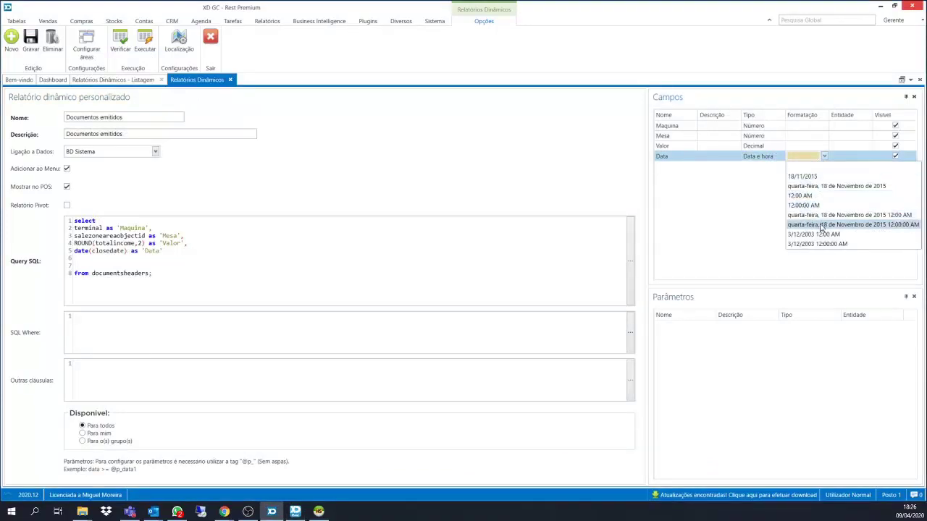
left_click(796, 177)
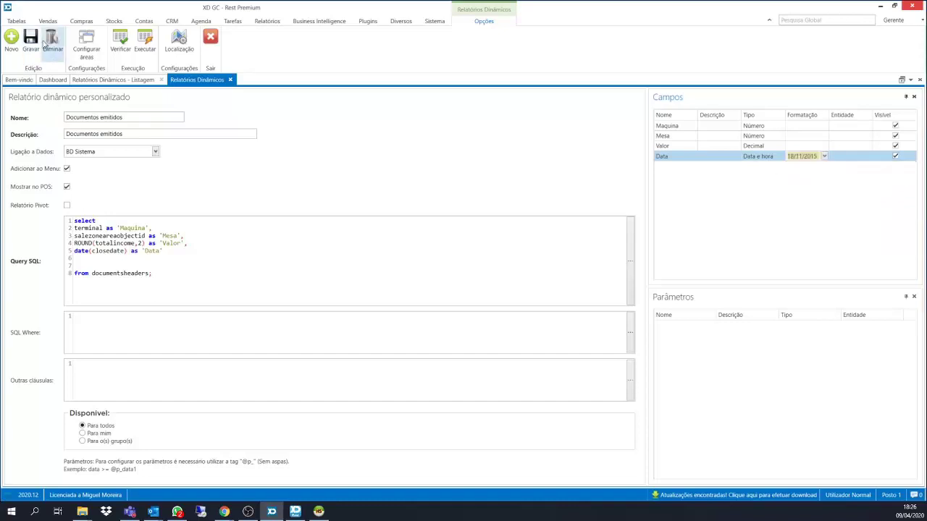
left_click(38, 45)
left_click(505, 290)
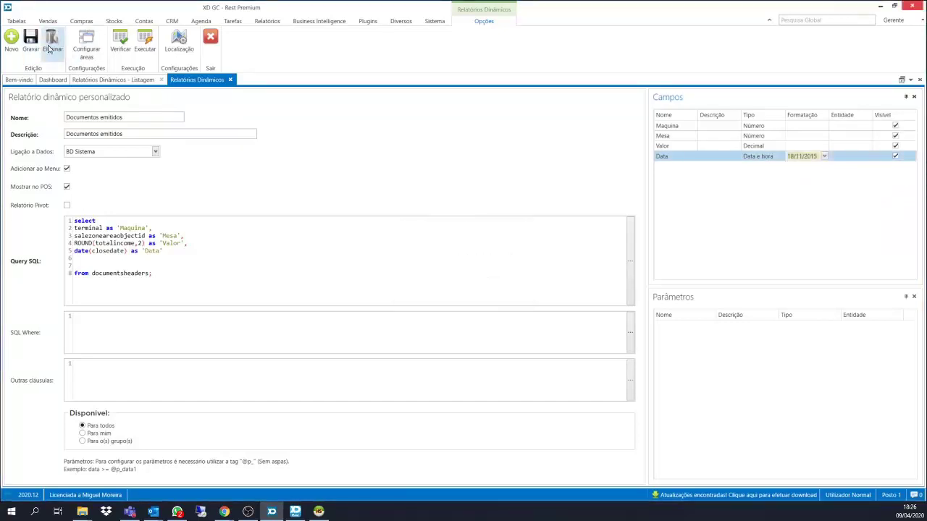
left_click(29, 41)
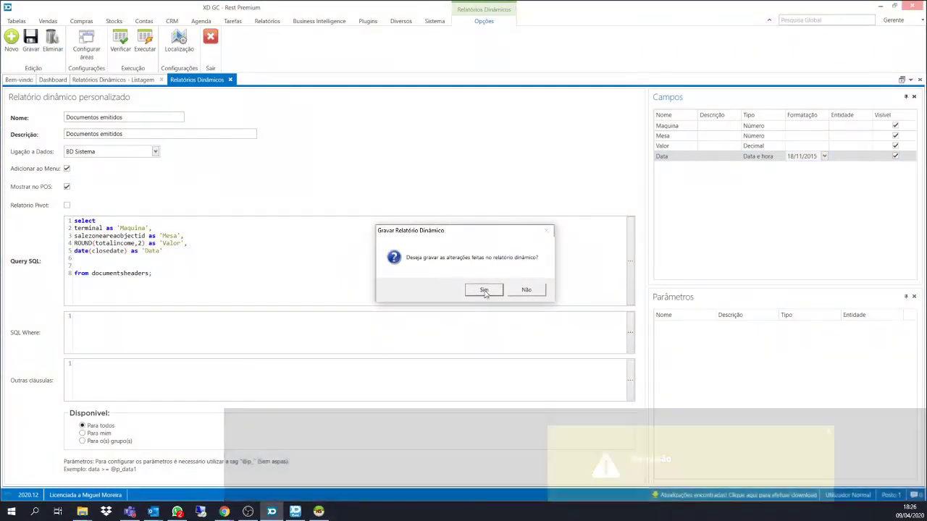
left_click(482, 290)
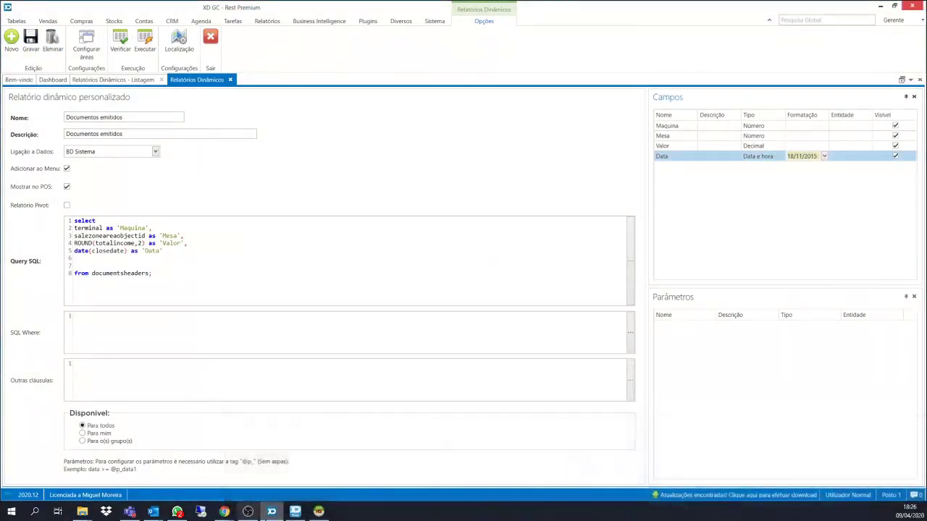
Switch to the POS, rerun Documentos emitidos to check the Data column's format, and exit the reports screen.
left_click(303, 514)
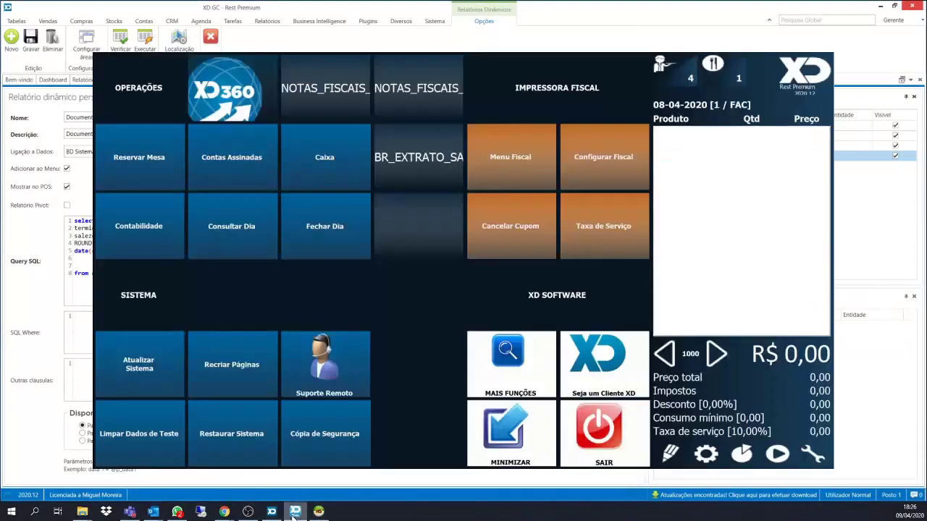
left_click(740, 454)
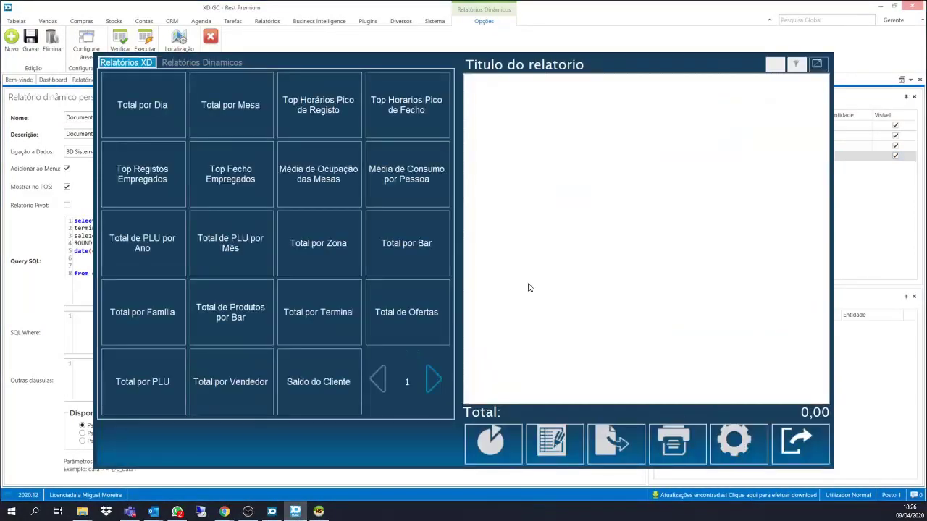
left_click(186, 64)
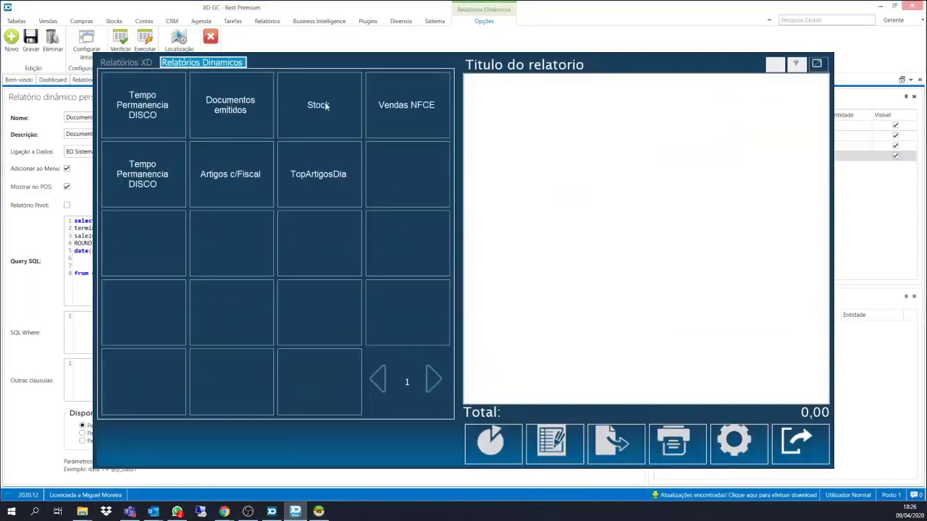
left_click(246, 108)
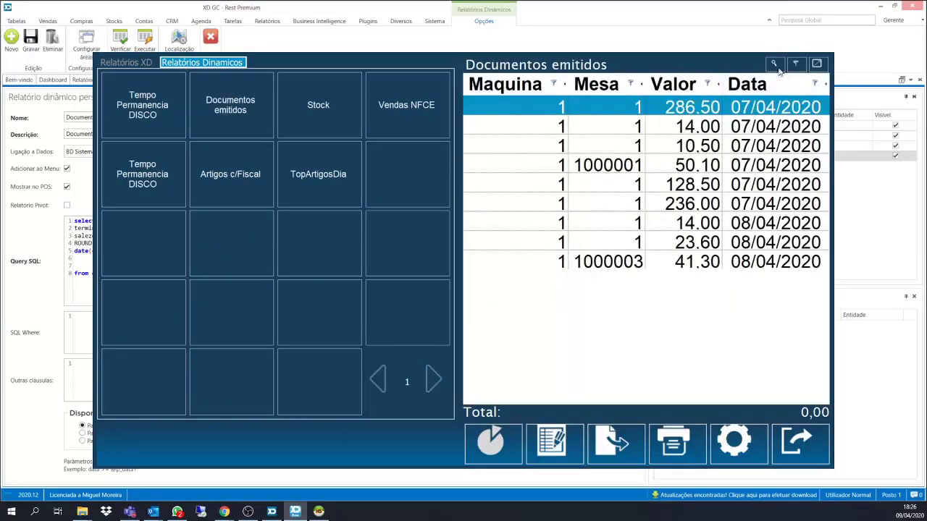
left_click(817, 64)
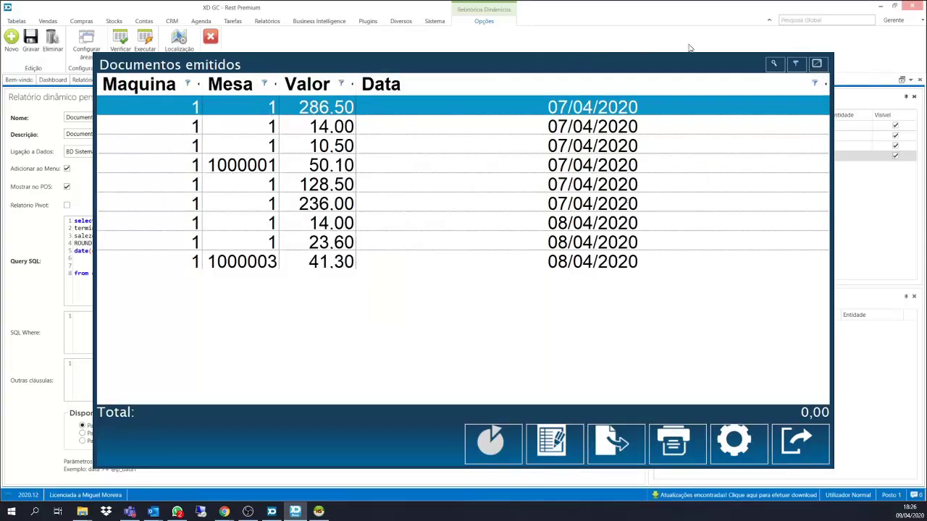
left_click(819, 64)
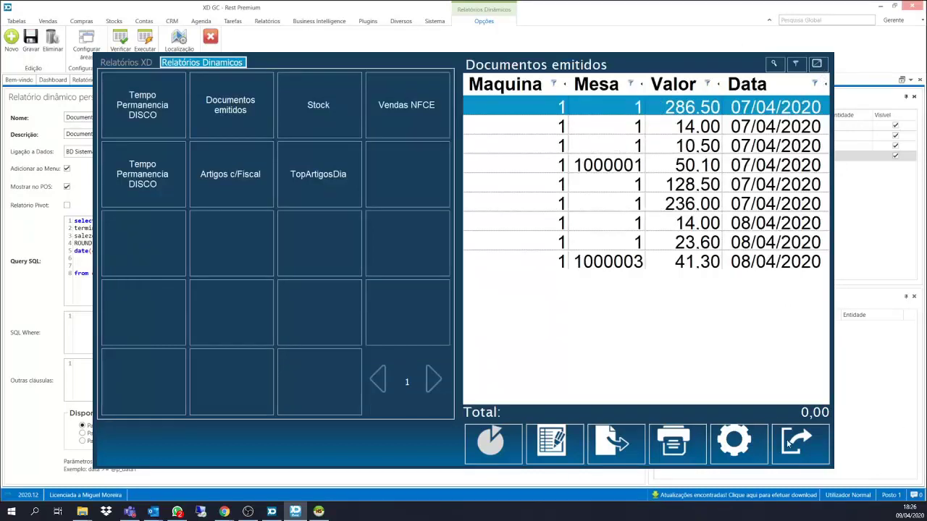
left_click(795, 441)
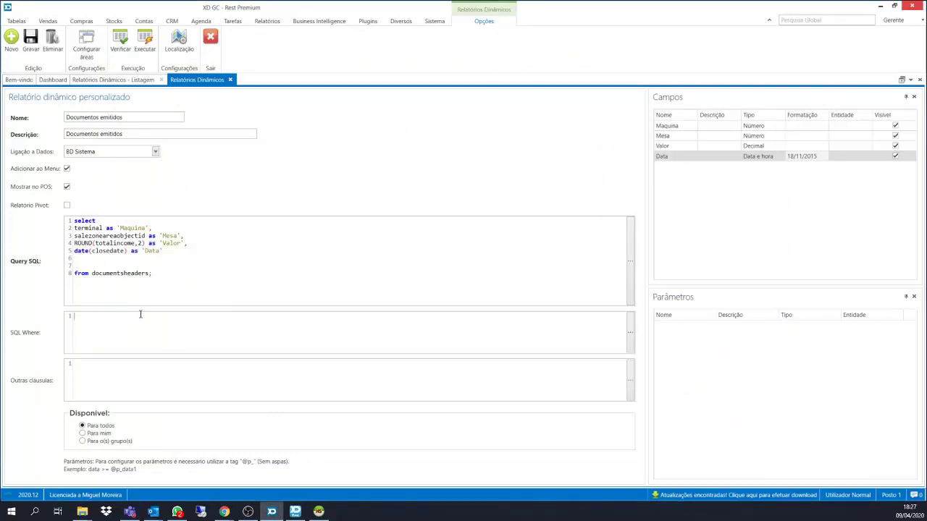
type("ere date")
left_click_drag(129, 250, 72, 252)
key("ctrl+c")
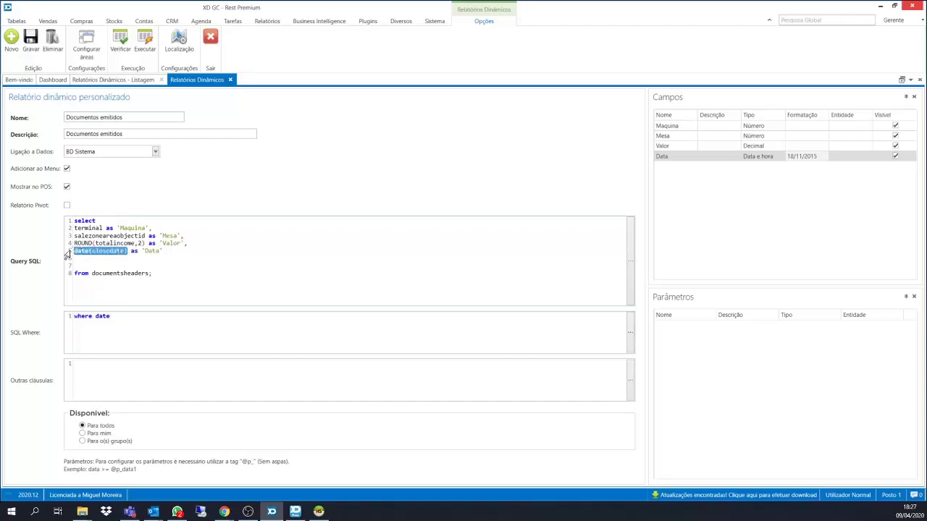
double_click(106, 317)
key("ctrl+v")
type("between date")
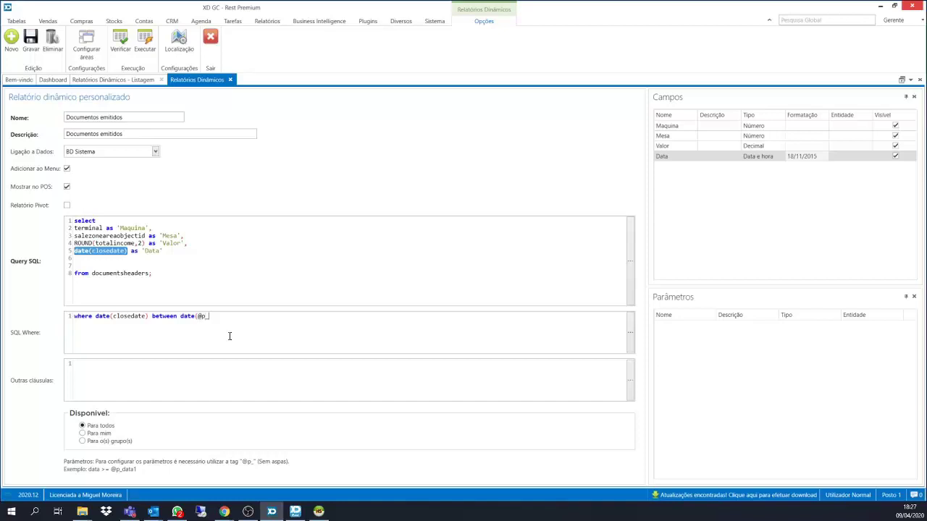
type("(@p_data1) and")
left_click_drag(230, 317, 181, 317)
key("ctrl+c")
left_click(266, 318)
key("ctrl+v")
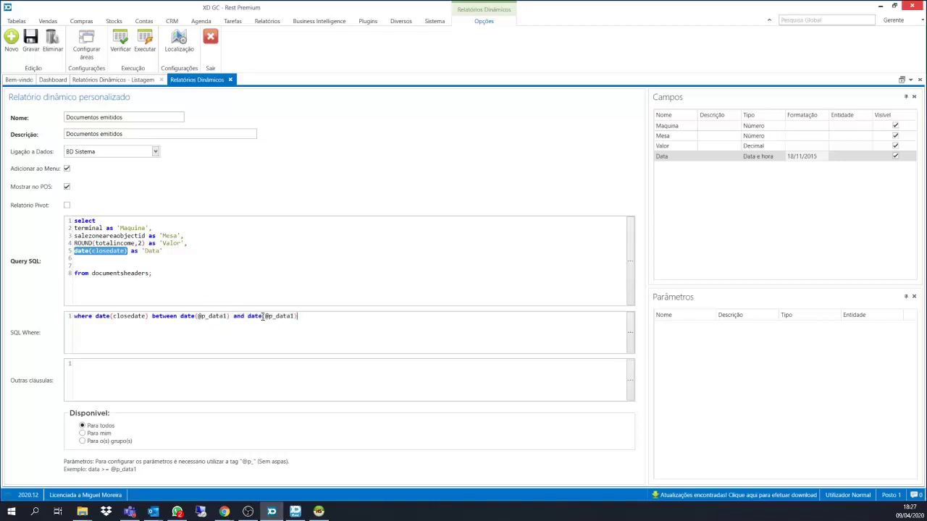
Verify the report query, read the SQL error details and dismiss the message.
left_click(120, 55)
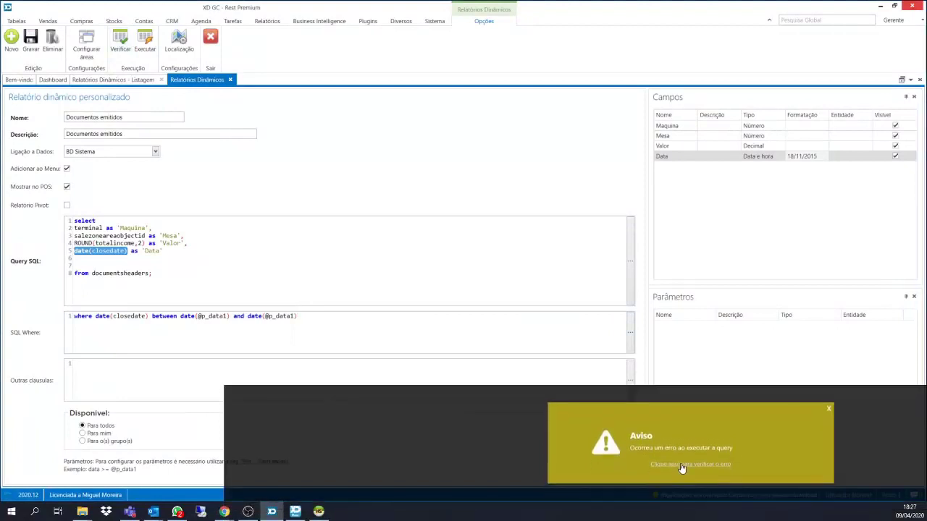
left_click(680, 464)
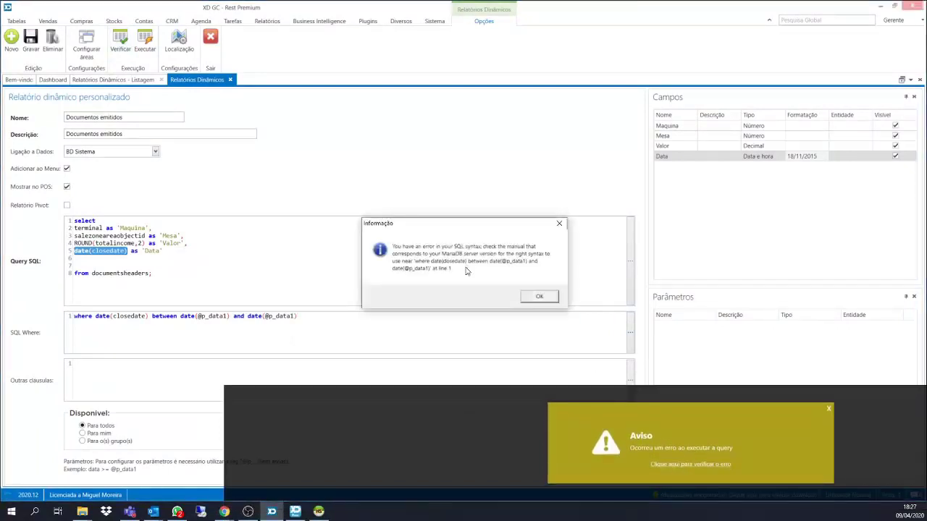
left_click(537, 302)
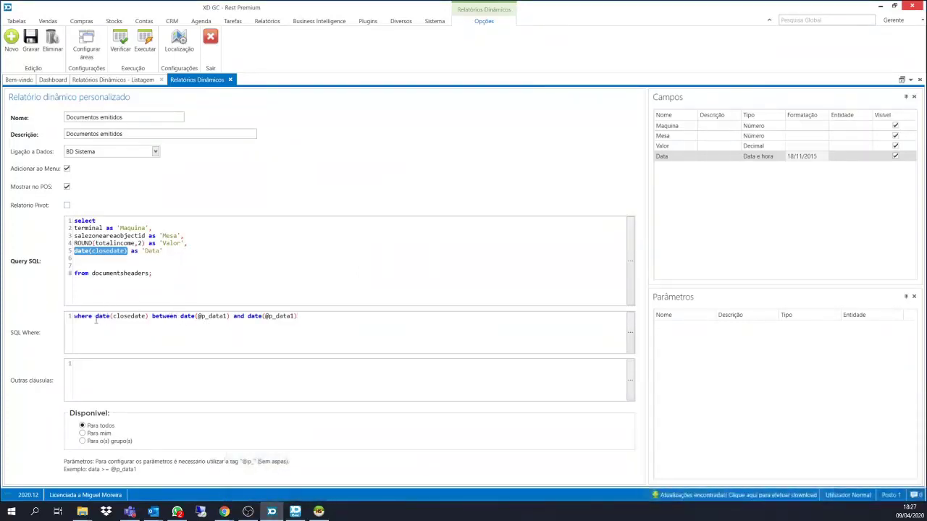
left_click(163, 275)
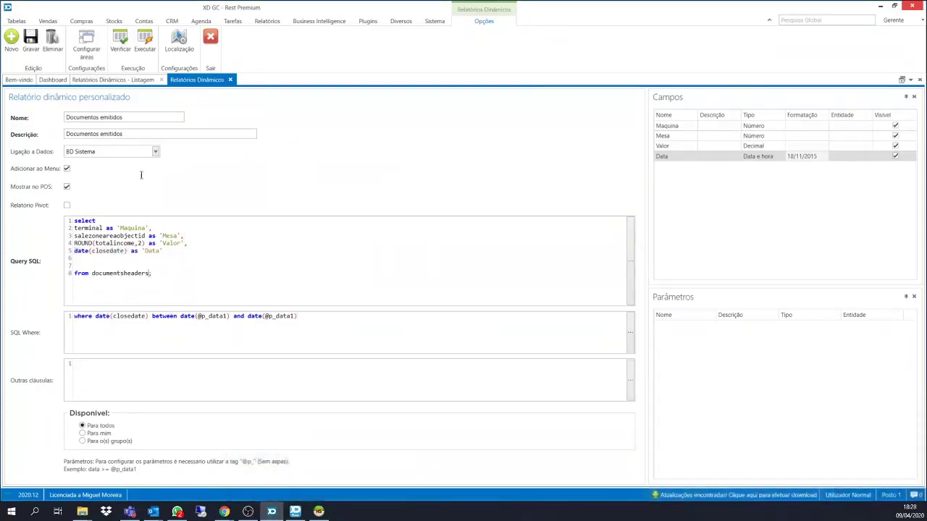
left_click(123, 46)
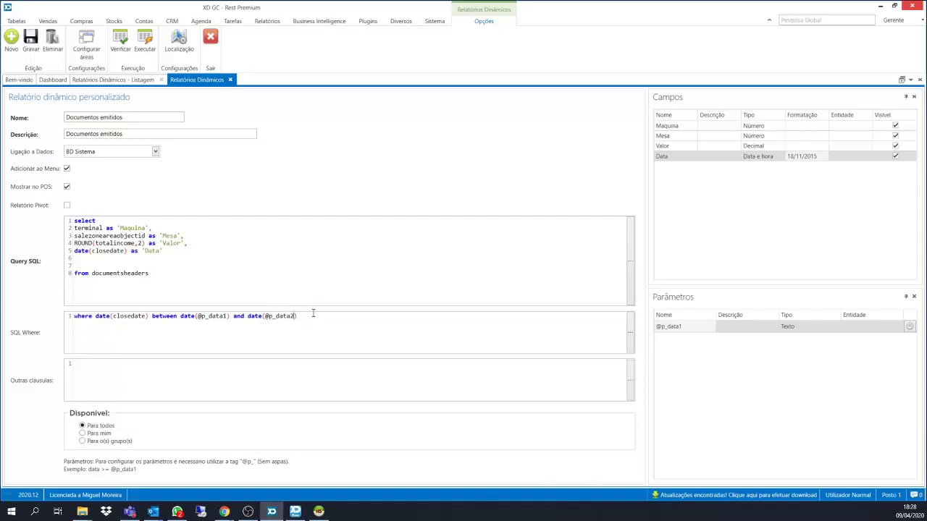
left_click(120, 43)
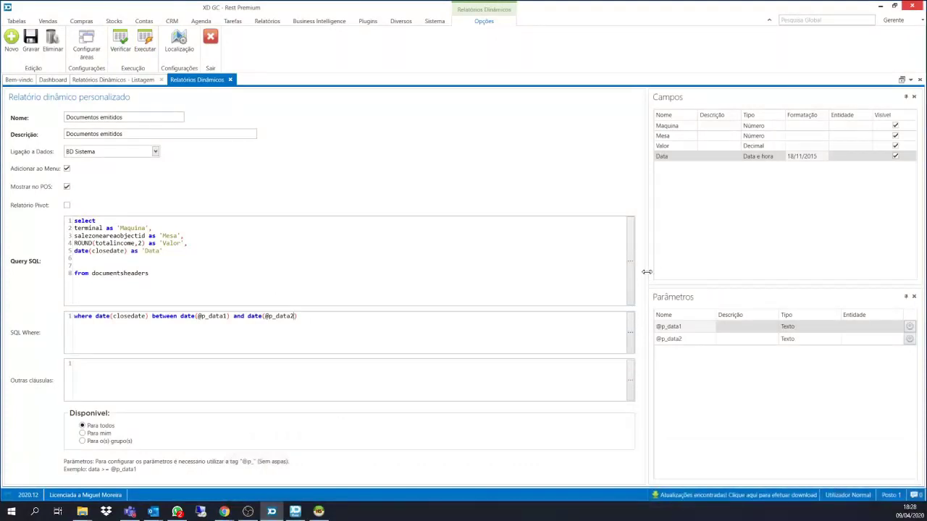
left_click(736, 326)
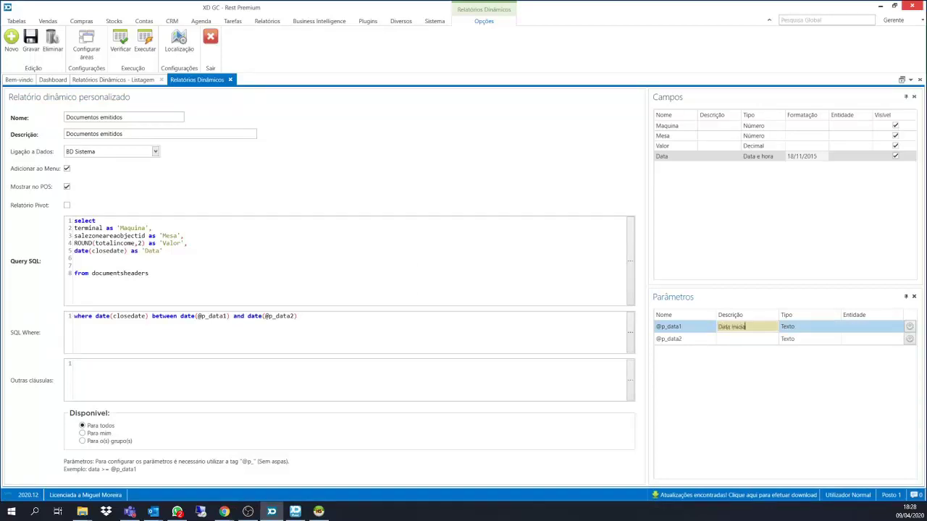
type("Data Inicial")
left_click(750, 338)
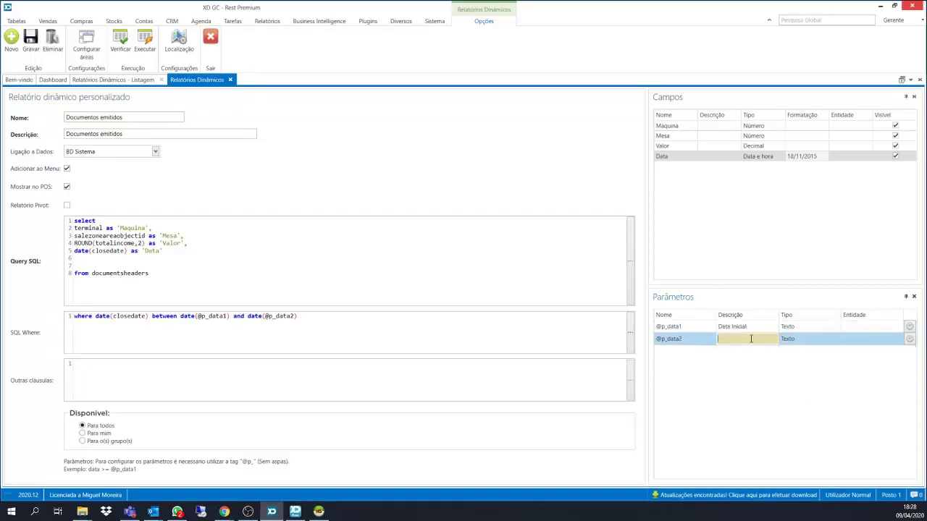
type("Data Final")
Set the type of both date parameters to Data and save the dynamic report.
left_click(805, 330)
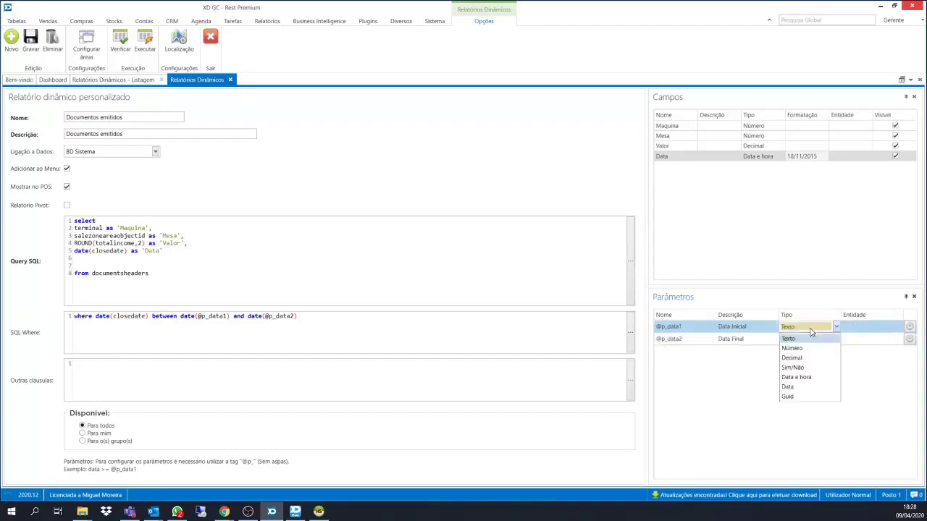
left_click(797, 386)
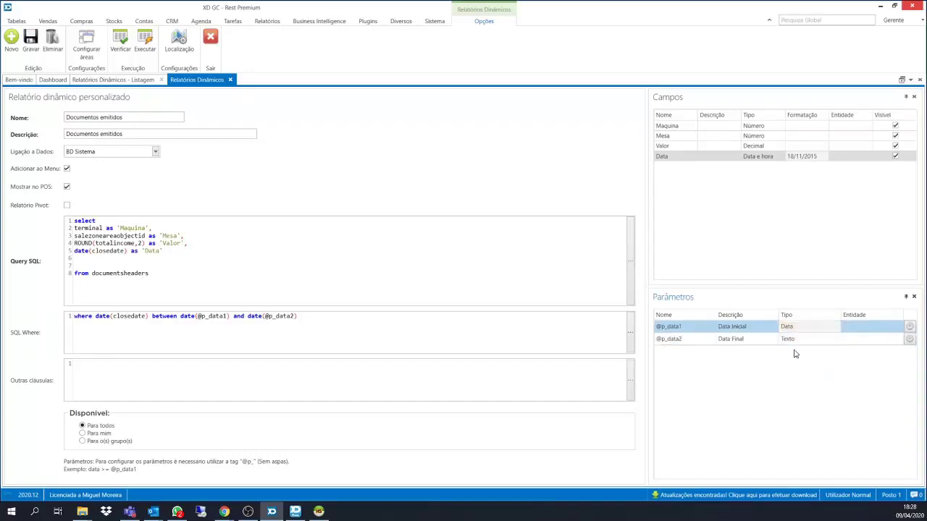
left_click(790, 343)
left_click(800, 399)
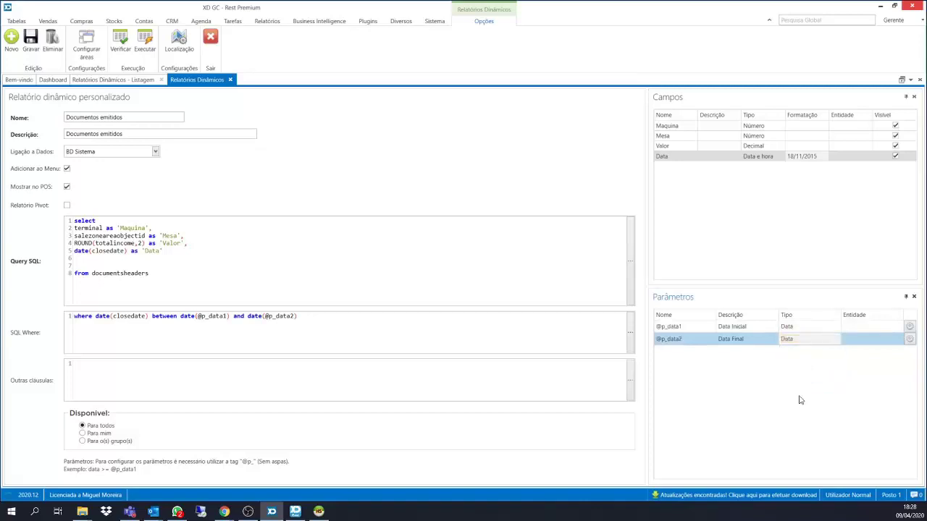
left_click(30, 40)
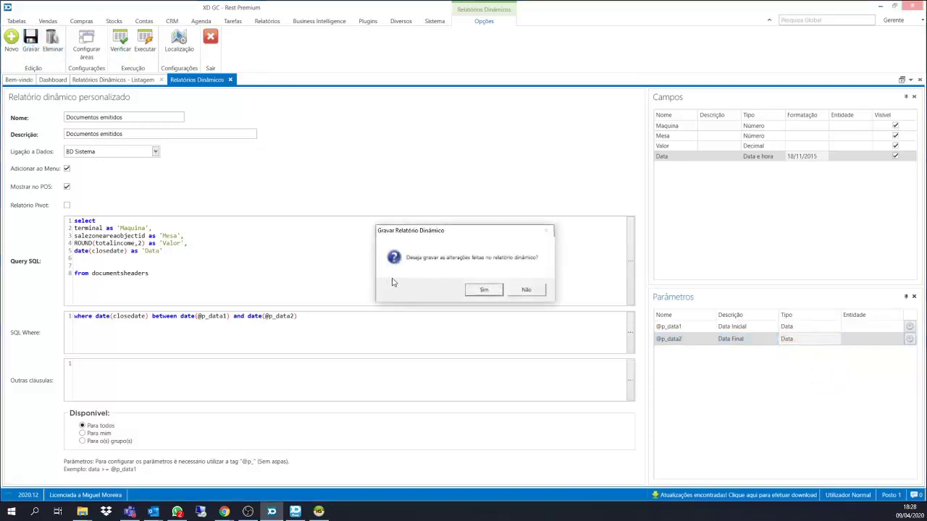
left_click(484, 290)
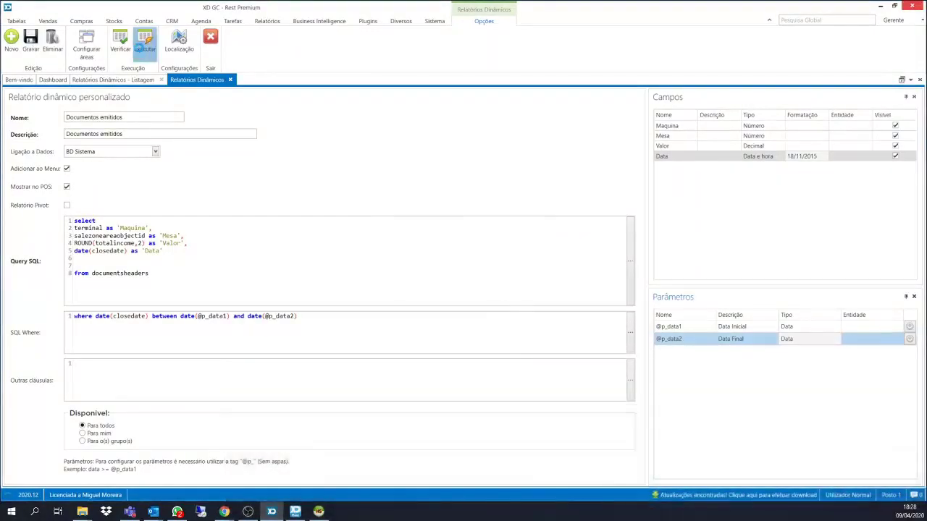
Run Documentos emitidos with Data Inicial set to 06/11/2019 to check the date filter.
left_click(141, 49)
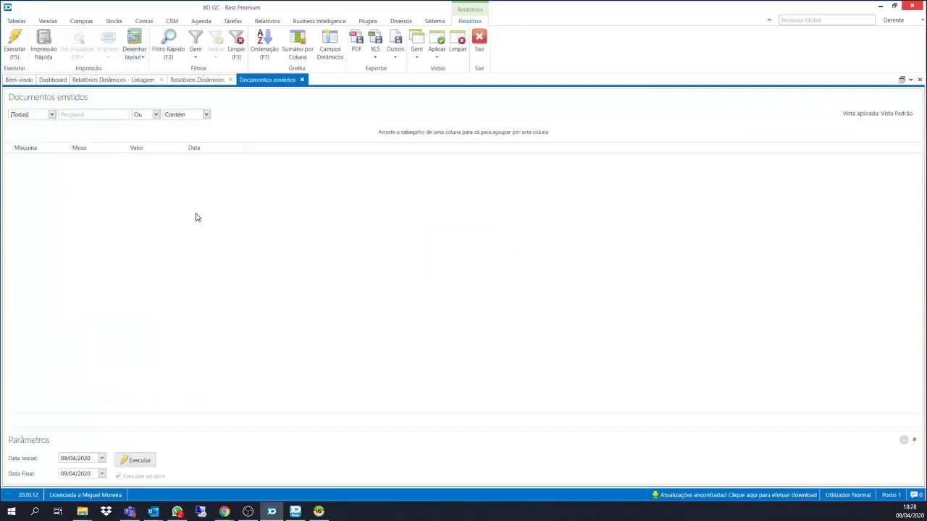
left_click(102, 460)
left_click(66, 372)
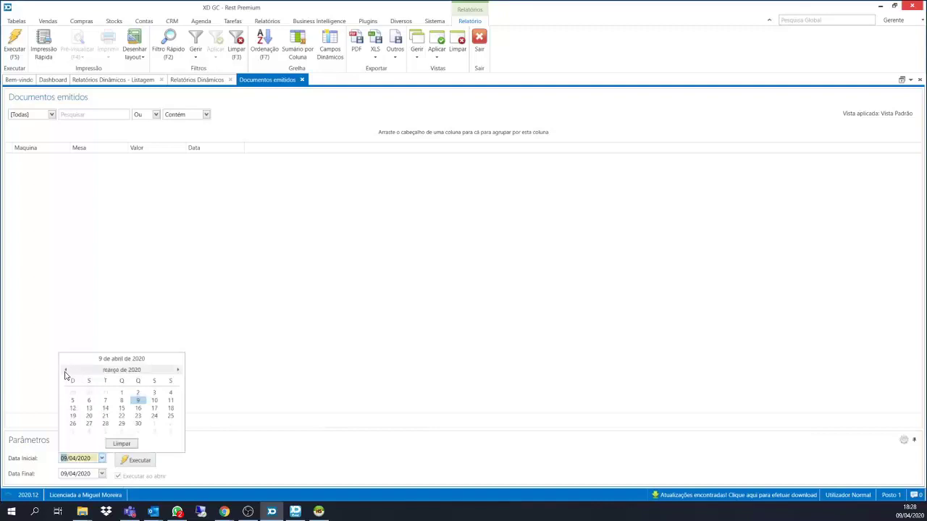
scroll(109, 396, "up", 3)
scroll(122, 404, "up", 1)
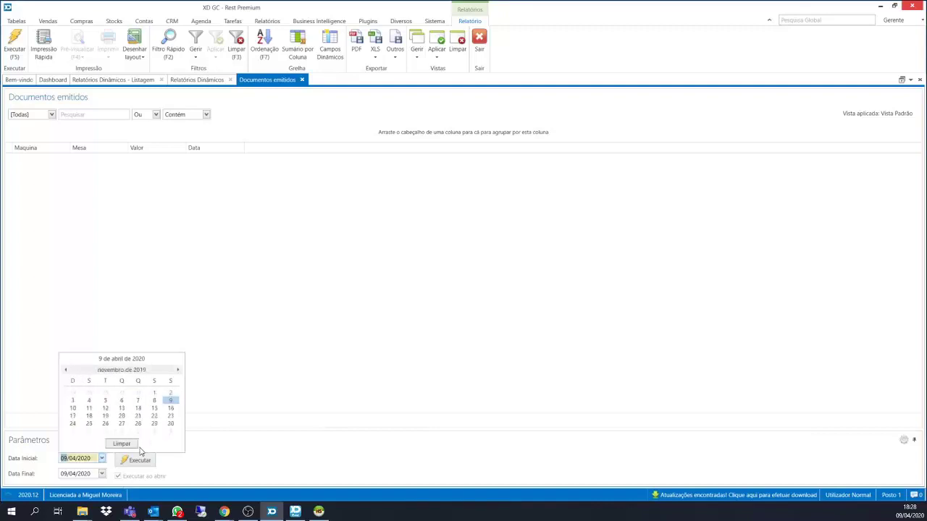
left_click(121, 401)
left_click(140, 460)
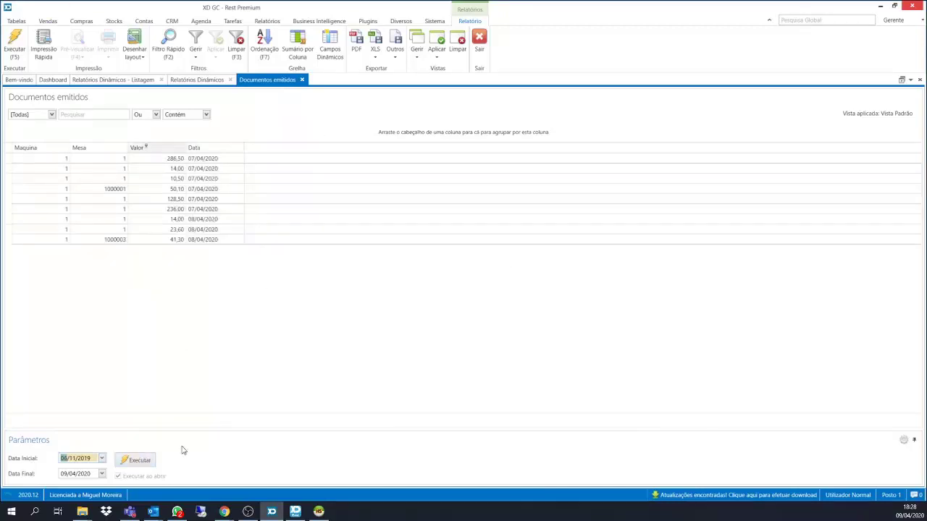
Switch to the POS and open Documentos emitidos from its dynamic reports.
left_click(295, 511)
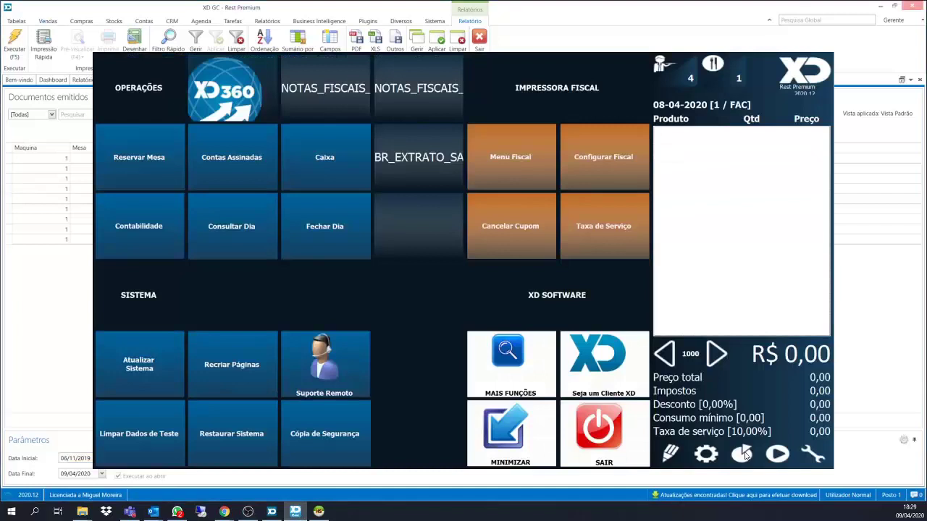
left_click(324, 90)
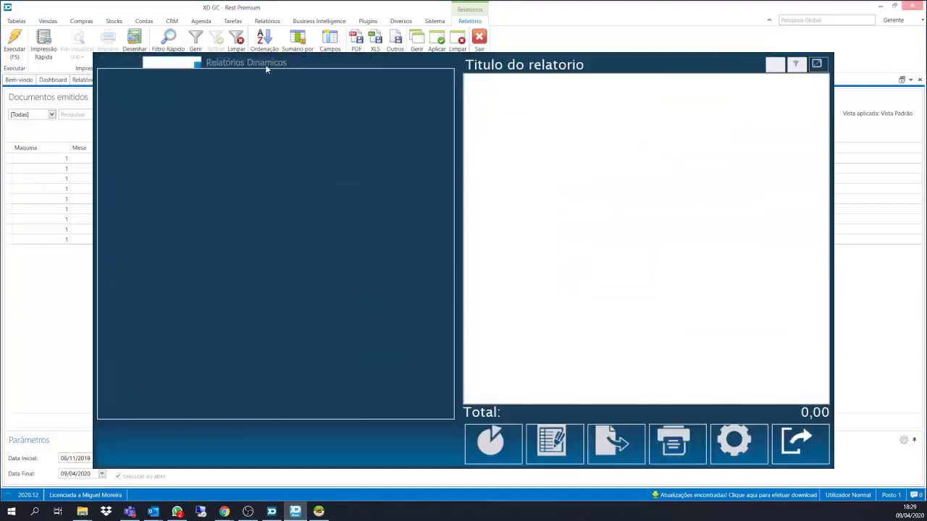
left_click(235, 65)
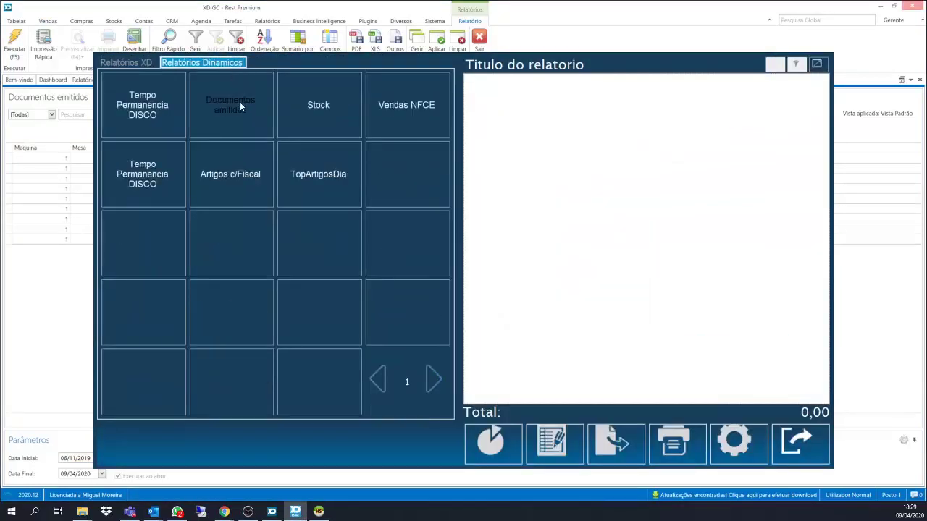
left_click(240, 105)
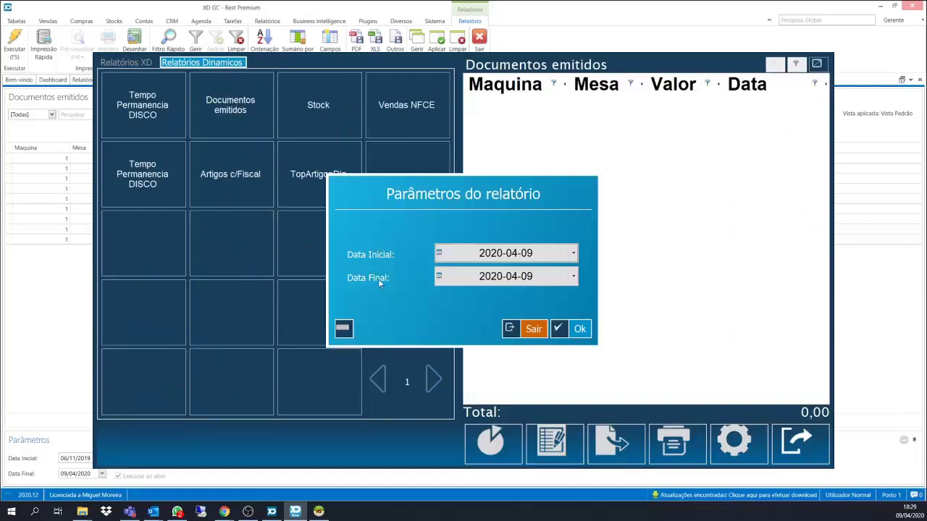
Set Data Inicial to 2019-12-03 in the report parameters and run the report to examine the filtered documents.
left_click(438, 253)
left_click(440, 293)
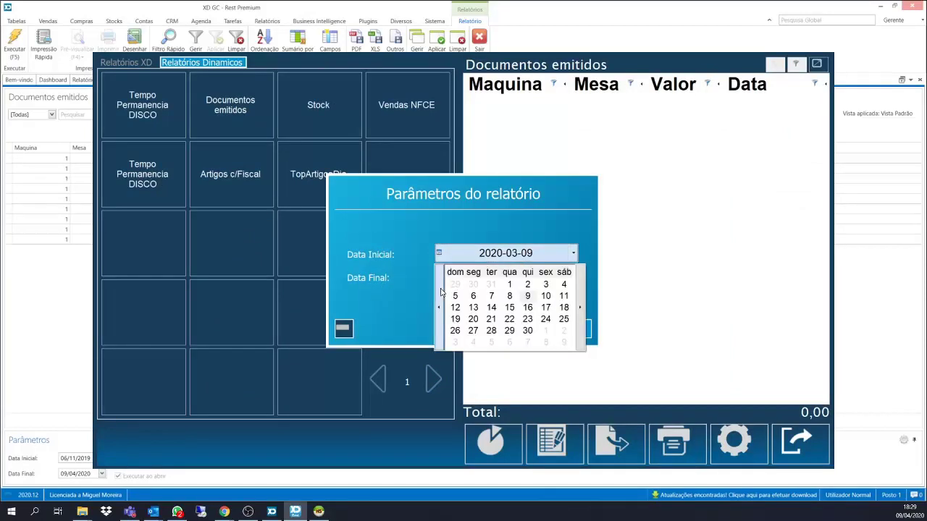
left_click(440, 293)
left_click(439, 293)
left_click(439, 293)
left_click(491, 283)
left_click(587, 329)
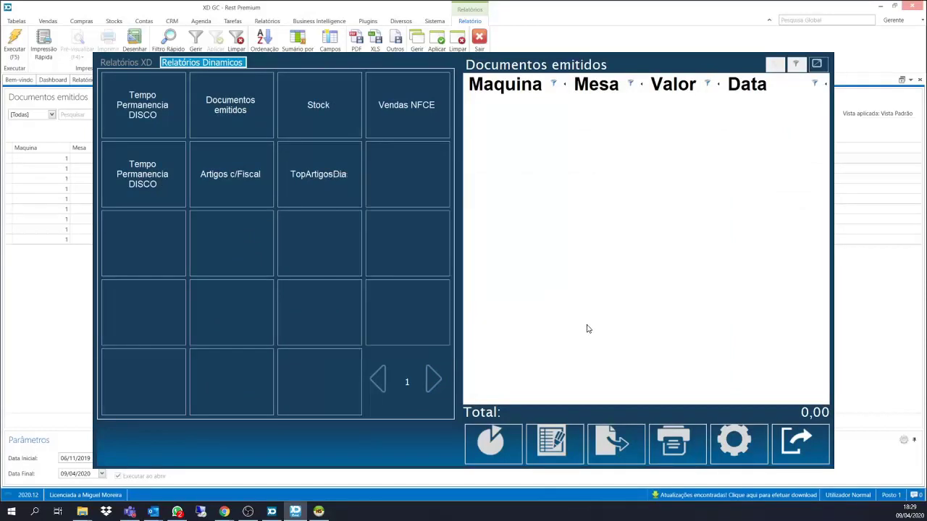
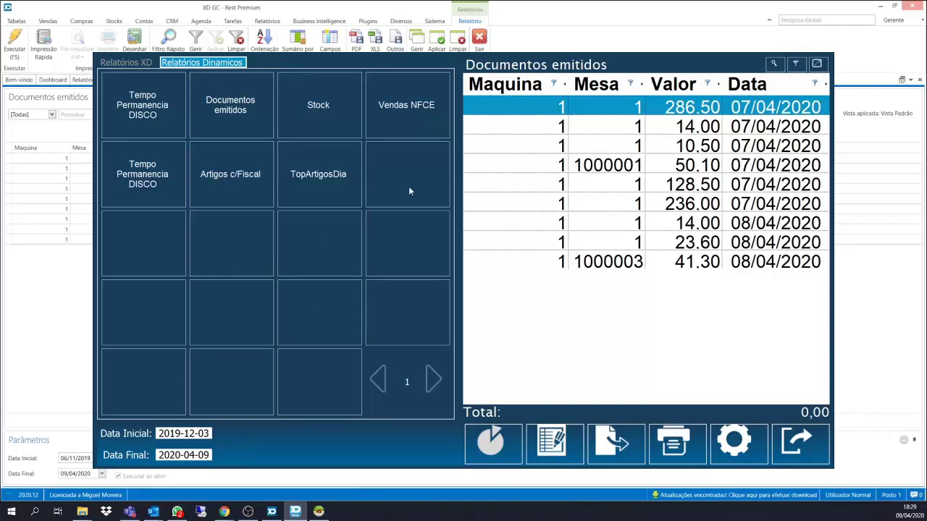
Exit the POS reports, minimize the POS, and close the Documentos emitidos results in XD GC.
left_click(810, 461)
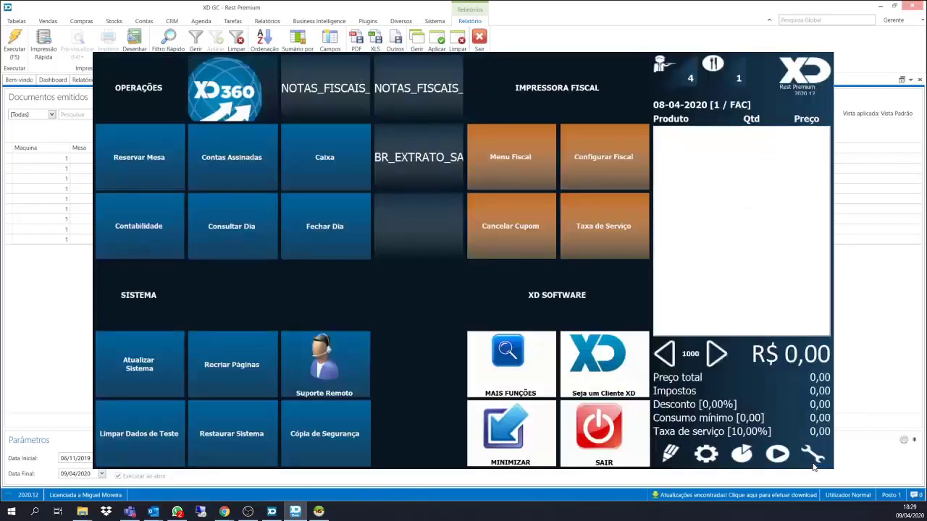
left_click(511, 433)
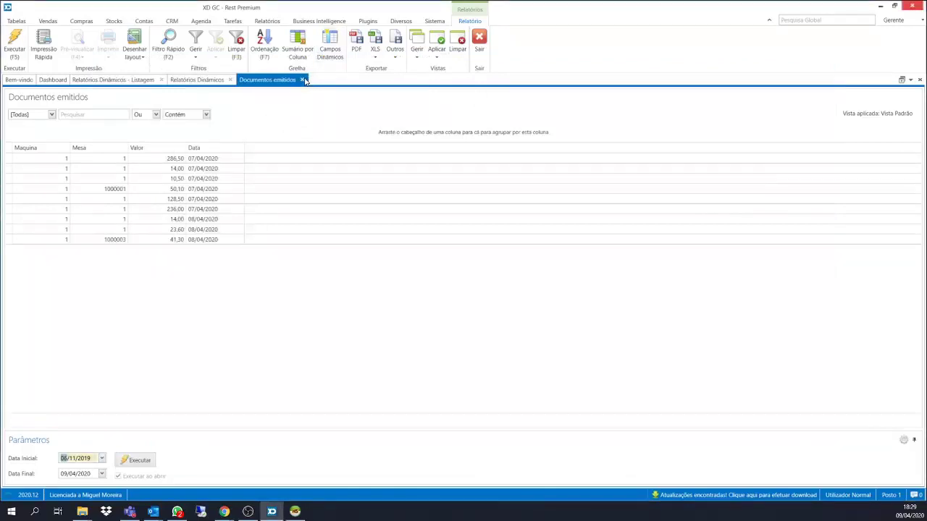
left_click(302, 80)
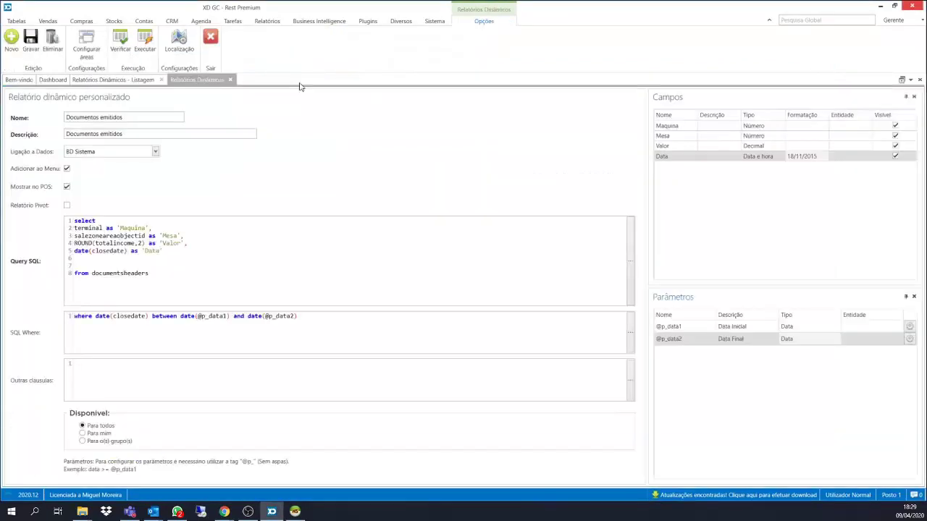
left_click(307, 317)
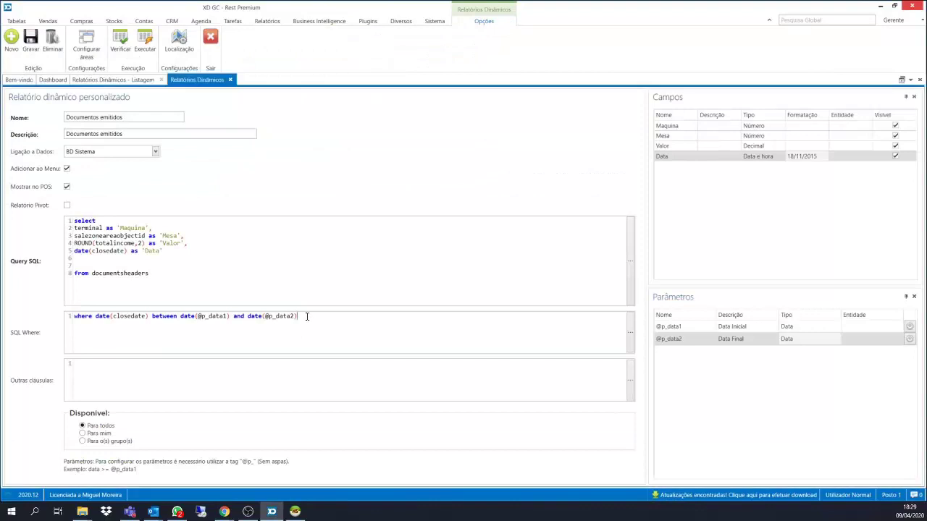
type("and")
left_click_drag(104, 228, 77, 229)
type("terminal")
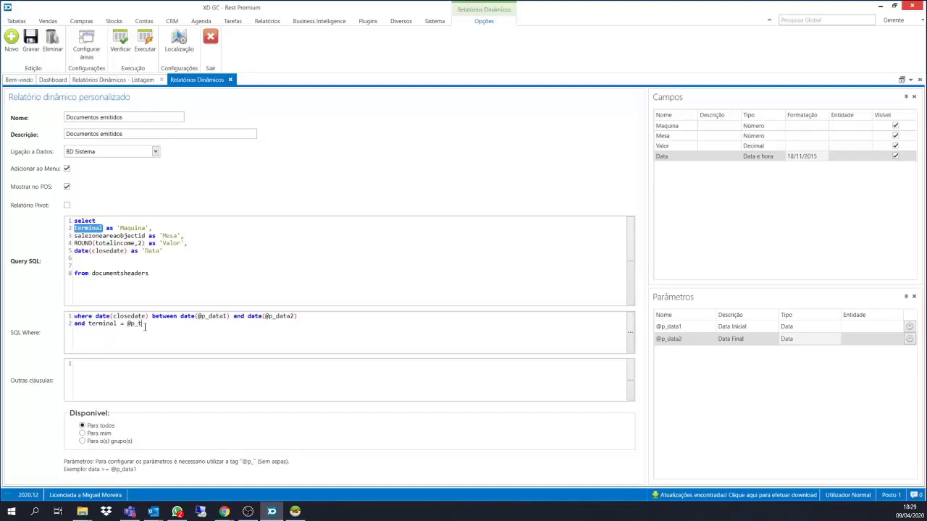
type("nal")
left_click(120, 43)
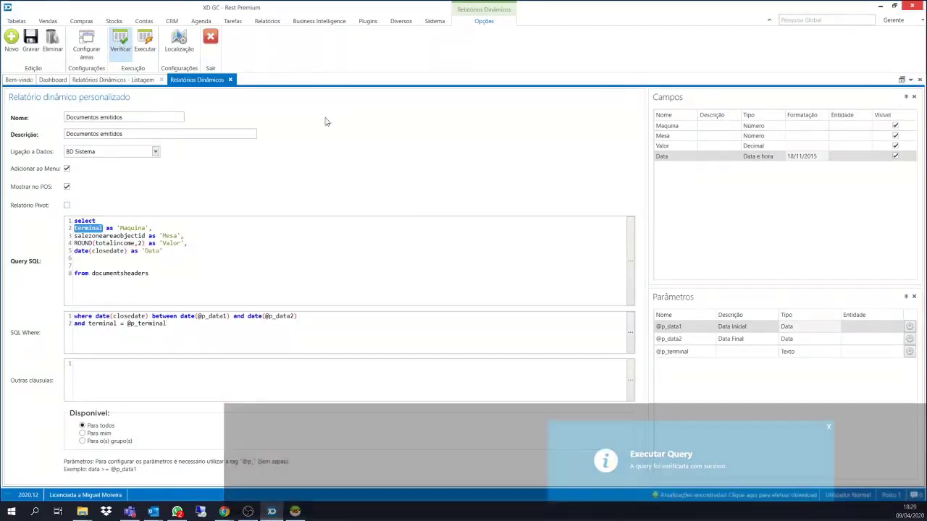
left_click(733, 355)
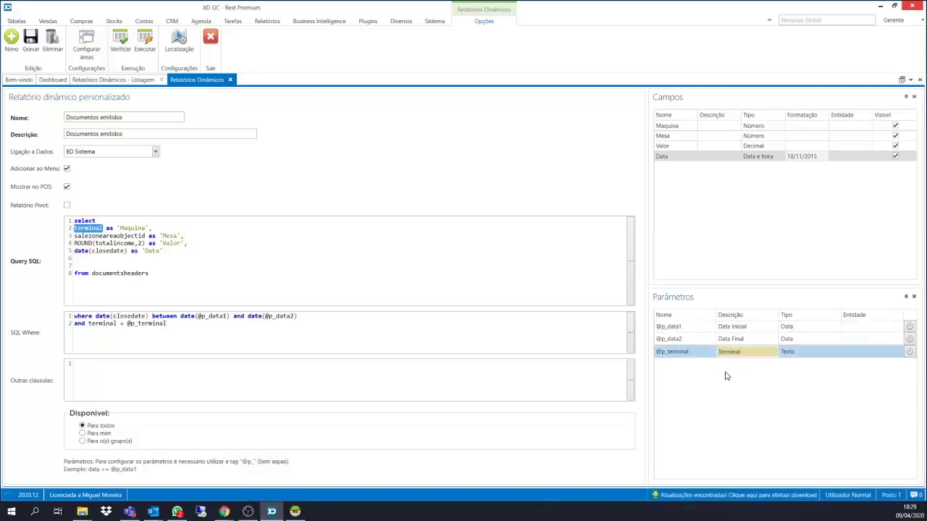
left_click(823, 353)
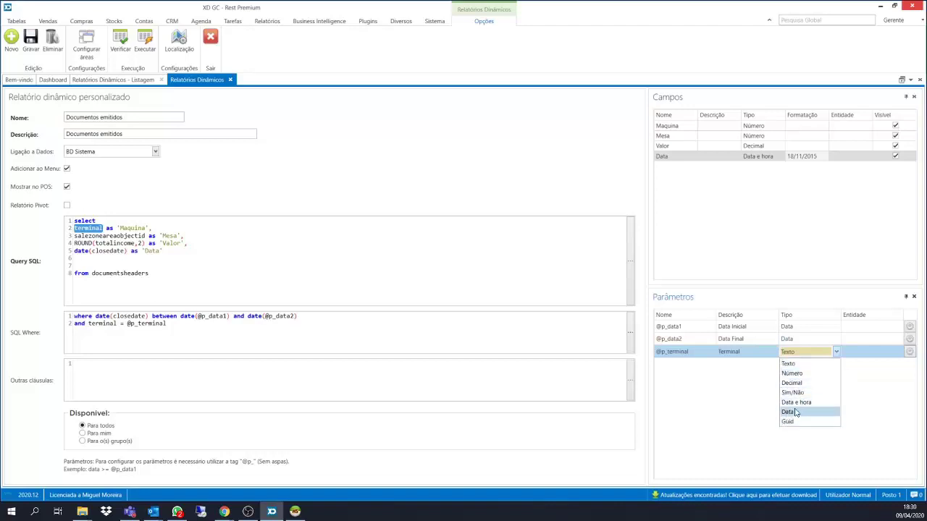
left_click(791, 373)
left_click(747, 352)
left_click_drag(748, 351, 683, 352)
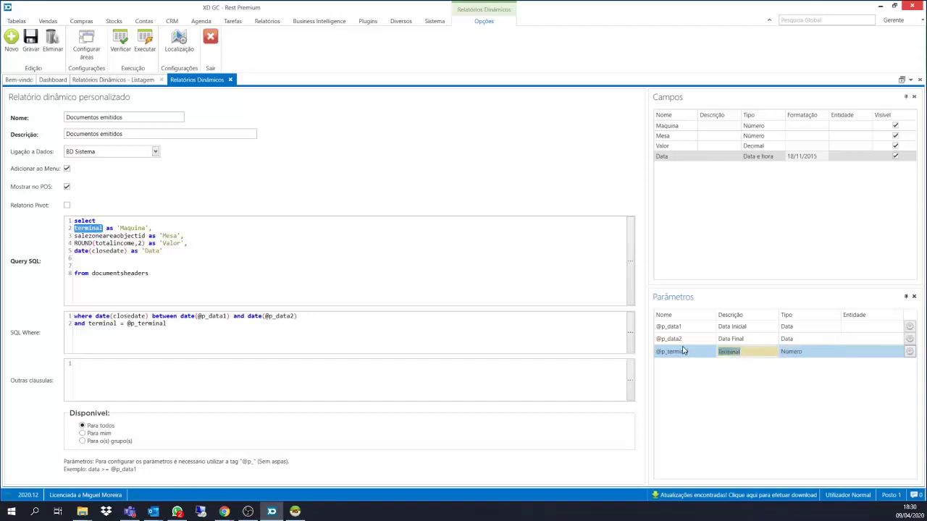
type("Máquina")
left_click(30, 44)
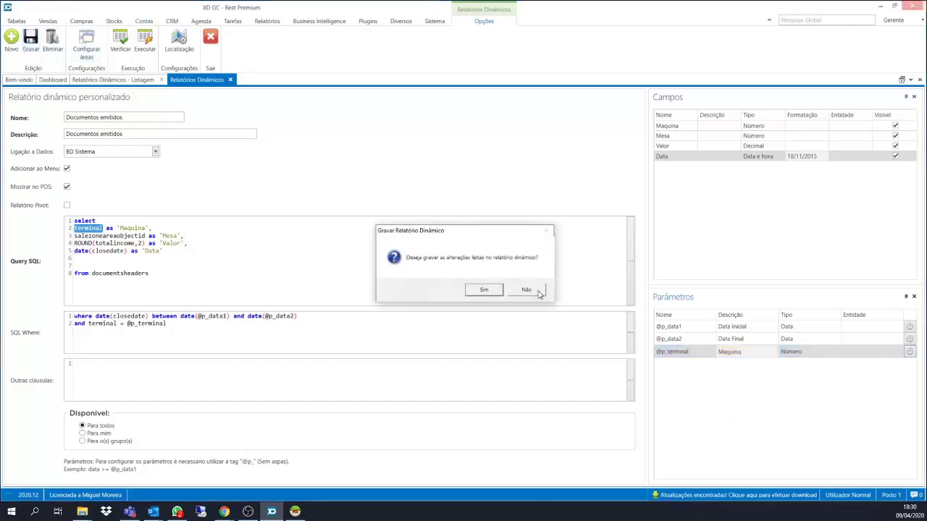
left_click(487, 292)
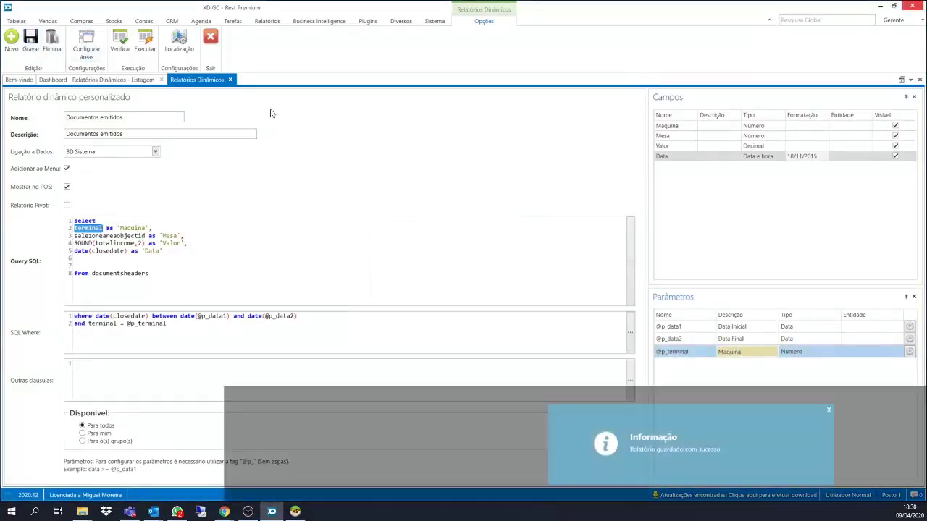
Execute the report with Data Inicial 07/11/2019 and Terminal 1 to examine the filtered documents.
left_click(143, 41)
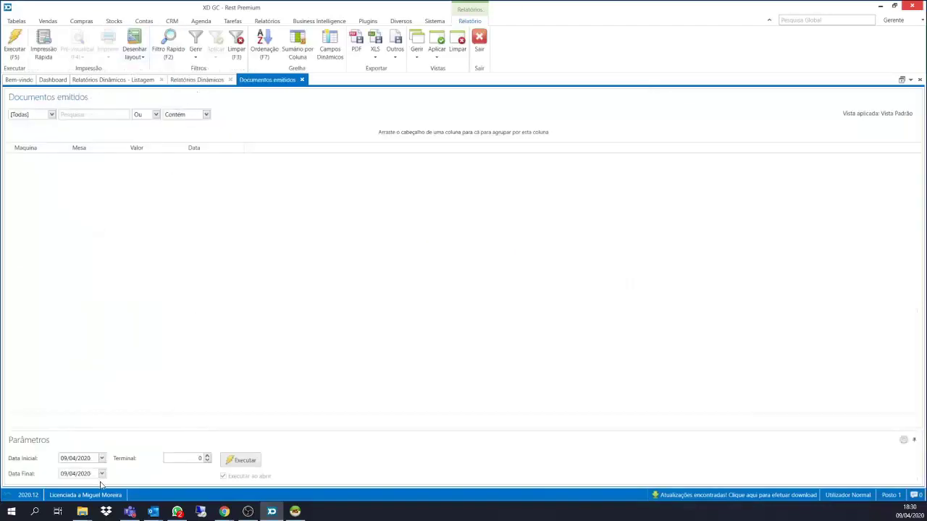
left_click(102, 458)
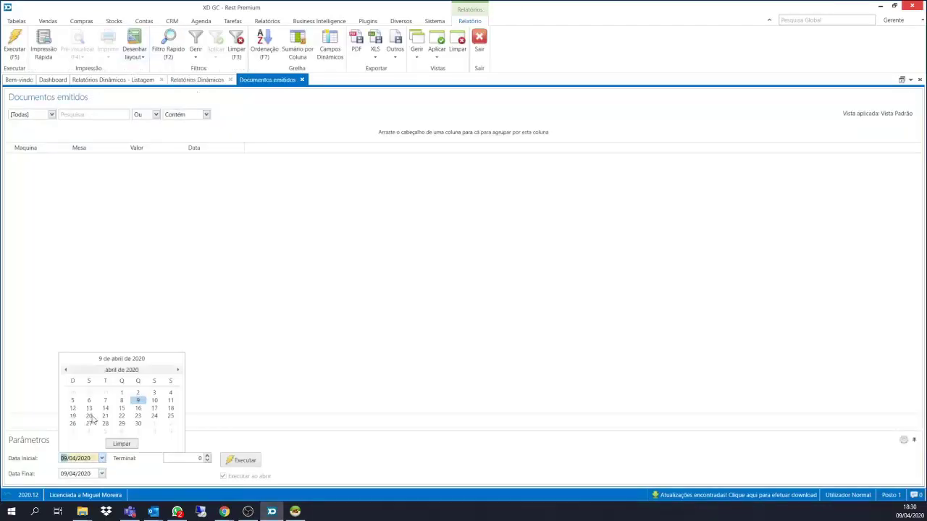
left_click(65, 371)
left_click(65, 371)
scroll(108, 401, "up", 2)
left_click(138, 402)
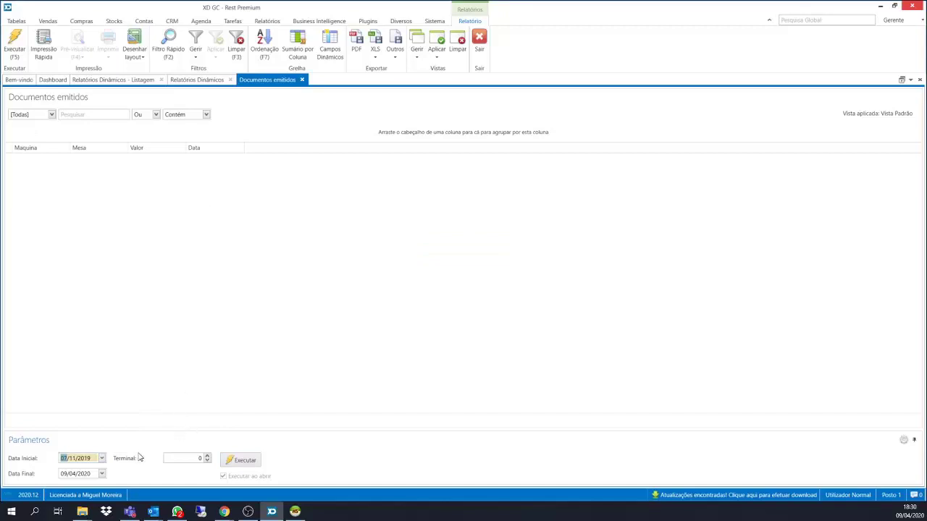
left_click(197, 459)
type("1")
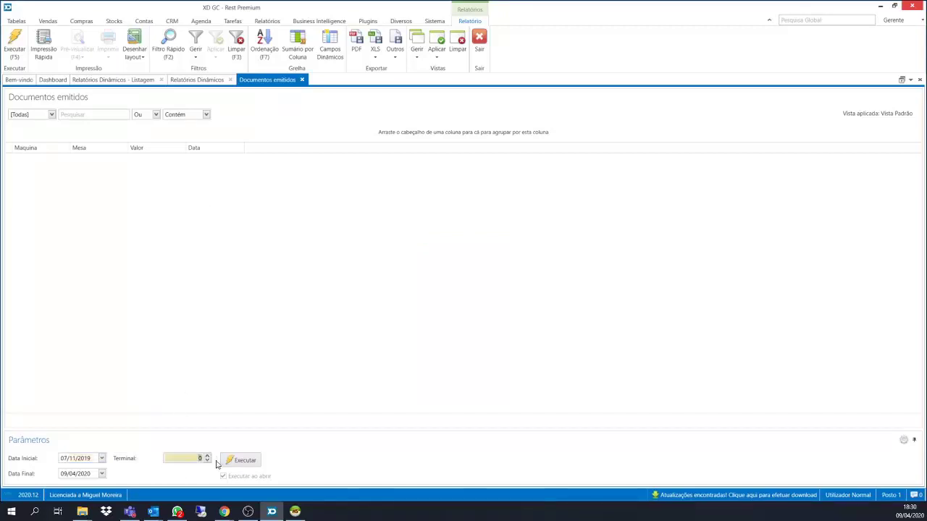
left_click(237, 465)
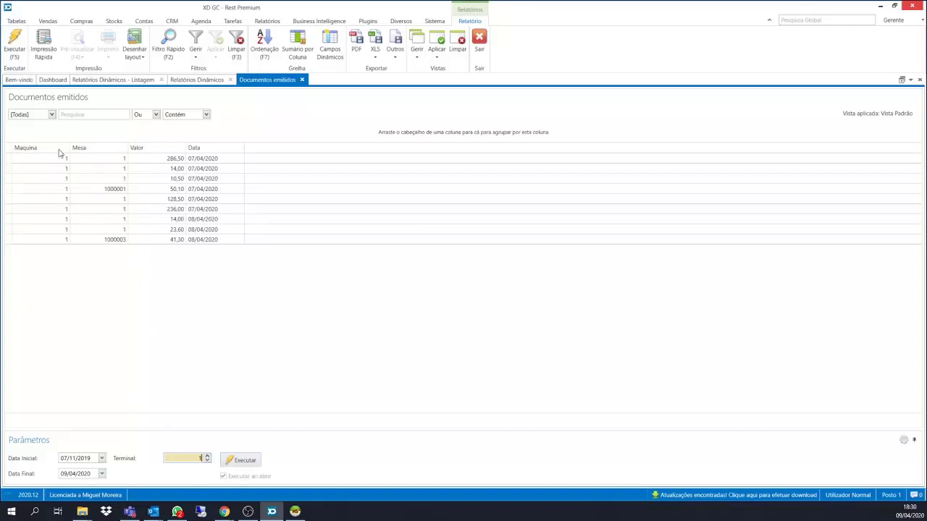
Close the report results and, in HeidiSQL, check the customer city and state columns of the documentsheaders table.
left_click(303, 81)
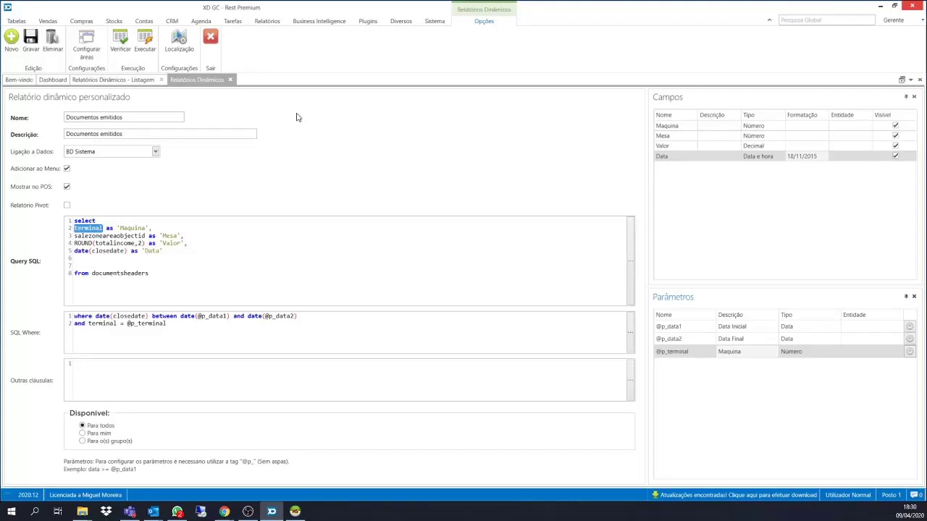
left_click(295, 512)
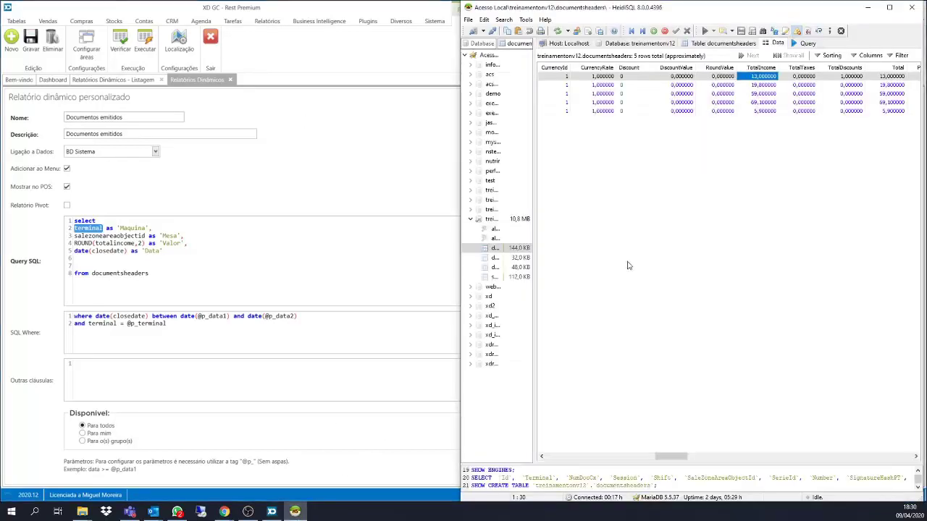
left_click_drag(669, 457, 628, 455)
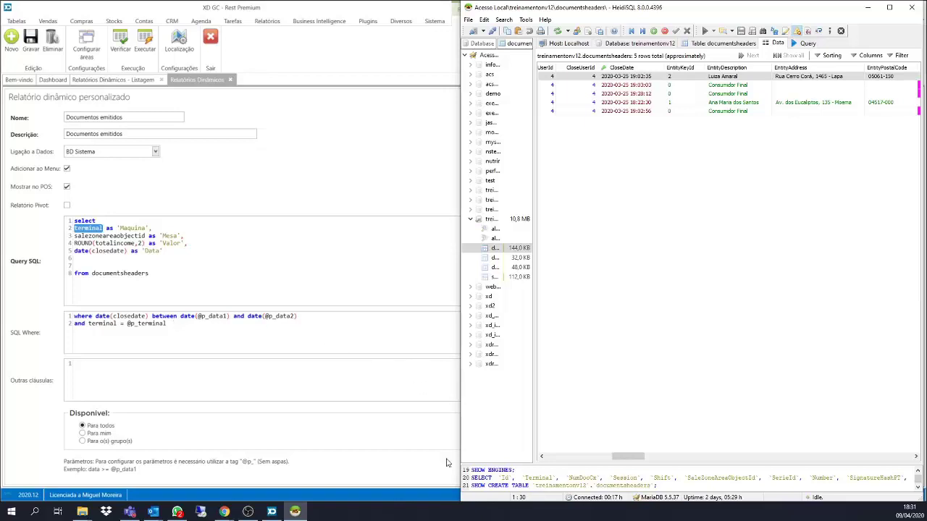
left_click_drag(630, 456, 657, 454)
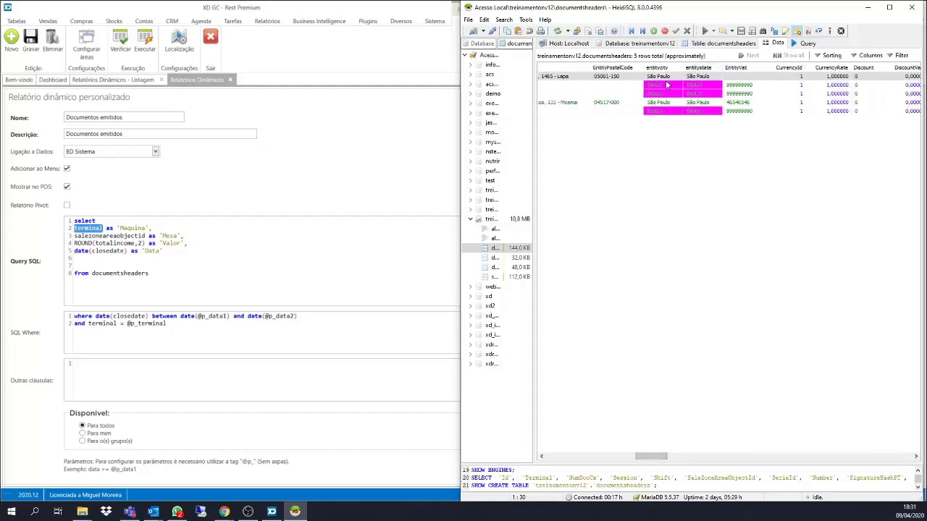
left_click(698, 77)
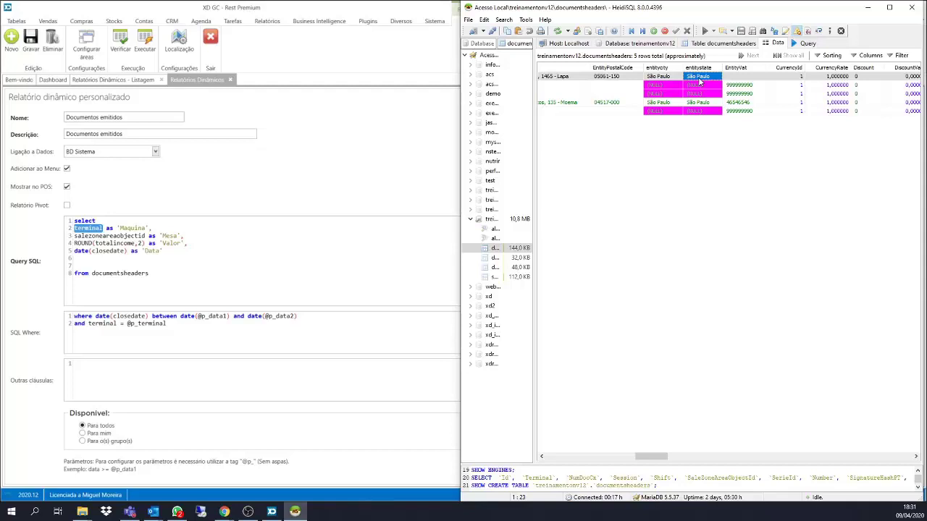
left_click(185, 327)
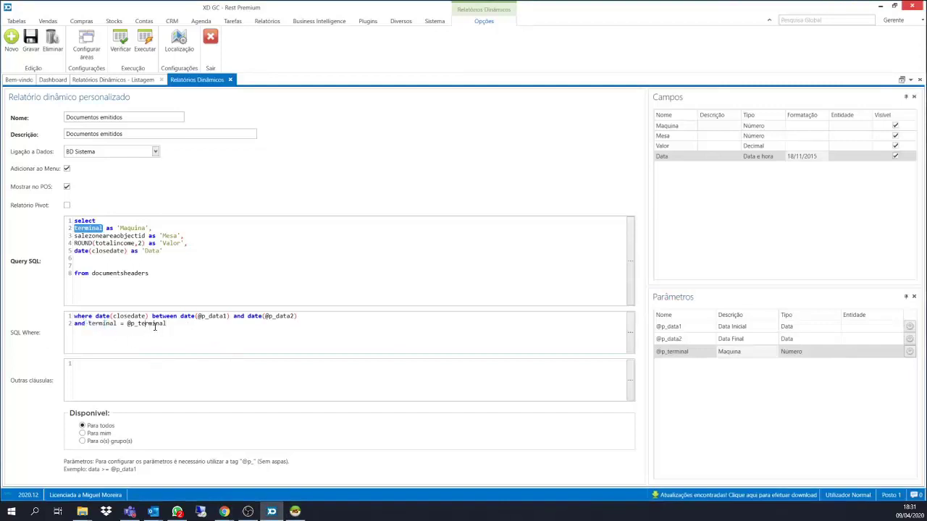
double_click(158, 326)
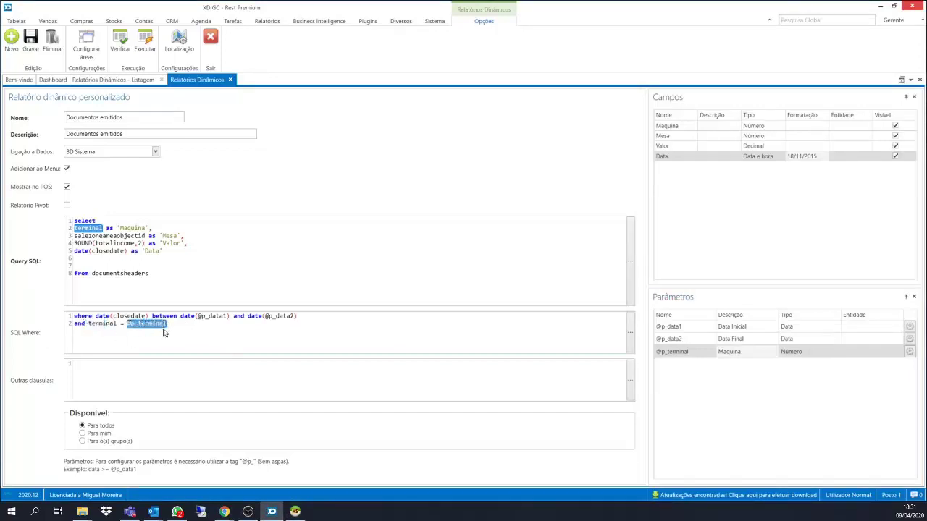
type("''")
type("São Paulo'")
left_click_drag(168, 325, 105, 325)
left_click(124, 327)
double_click(94, 323)
left_click(158, 325)
left_click(121, 39)
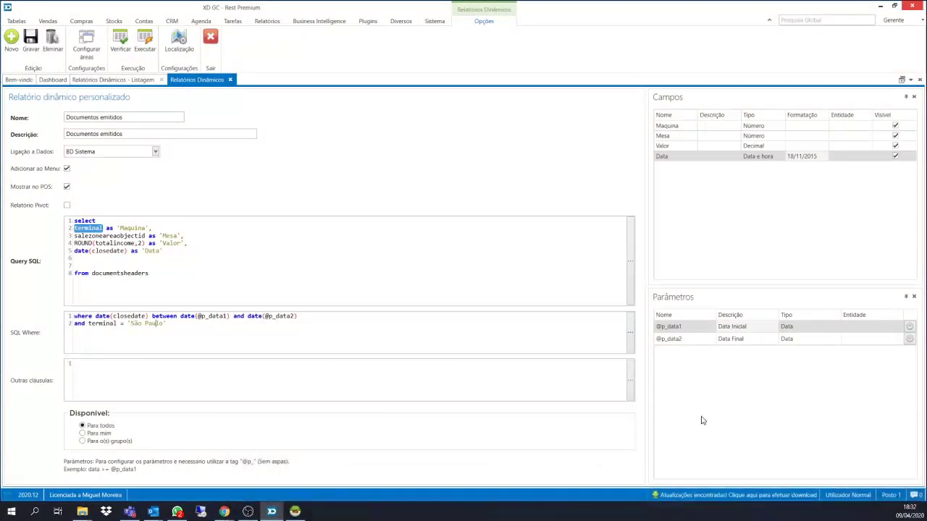
Execute the Documentos emitidos report and try rerunning it with an earlier Data Inicial.
left_click_drag(167, 324, 128, 324)
left_click(141, 332)
left_click(142, 45)
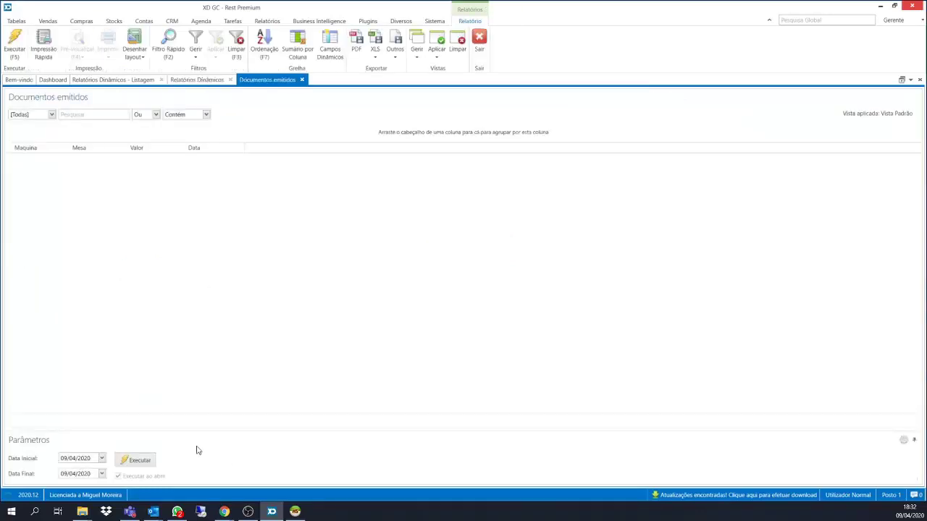
left_click(136, 464)
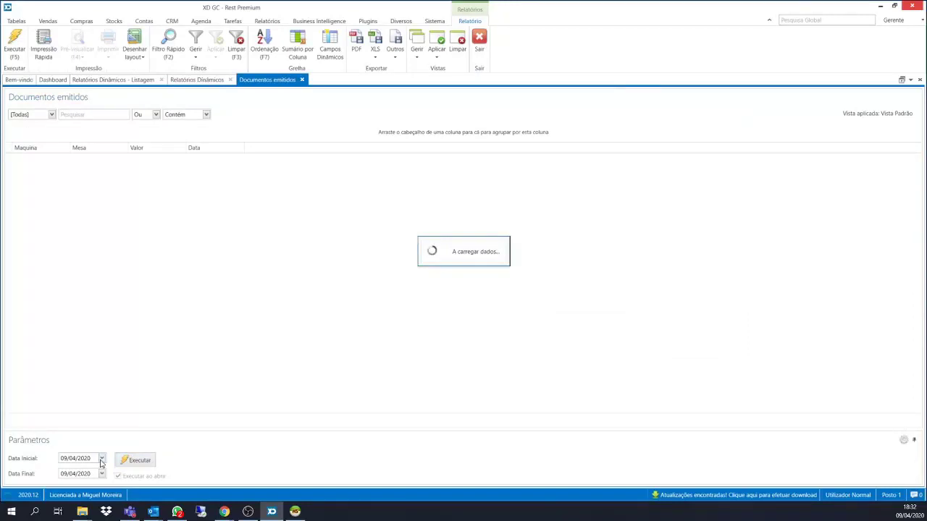
left_click(102, 461)
left_click(66, 370)
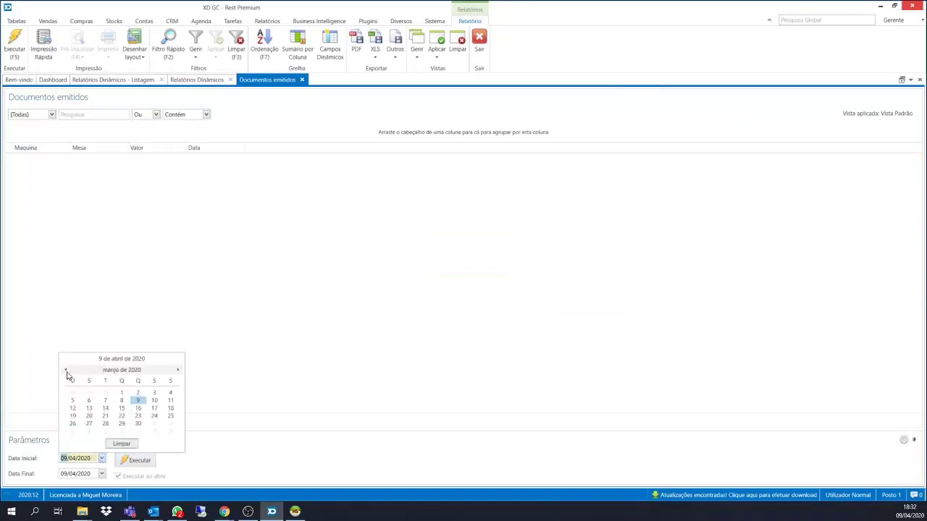
left_click(65, 370)
left_click(66, 370)
left_click(66, 370)
left_click(140, 407)
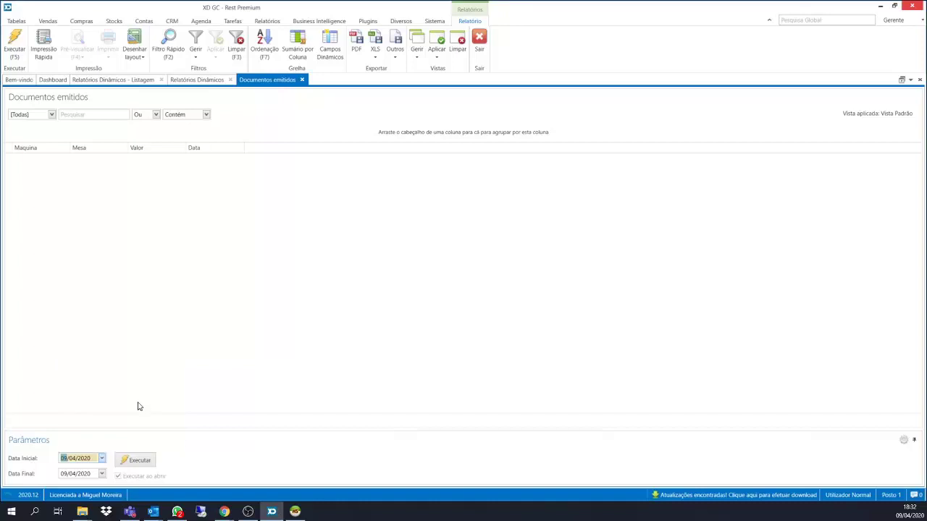
left_click(135, 463)
Close the Documentos emitidos results and its report editor without saving the changes.
left_click(302, 79)
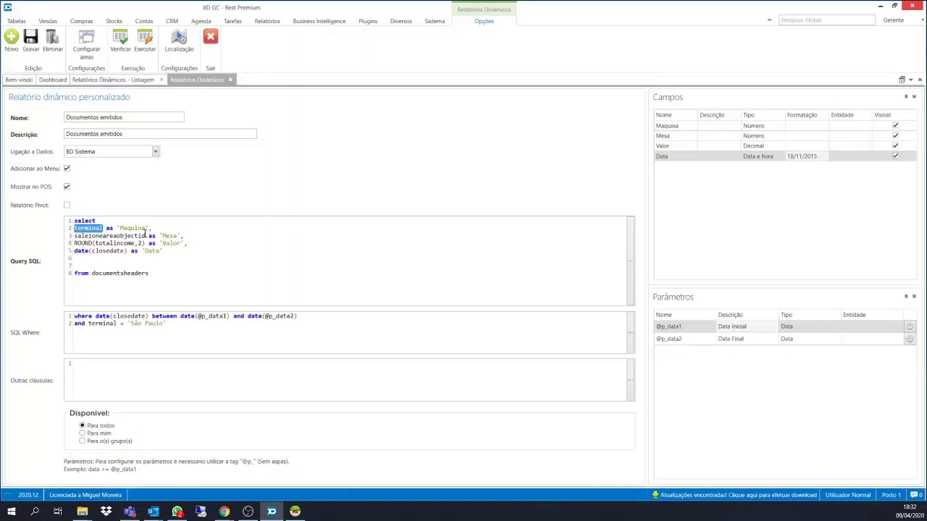
left_click(230, 80)
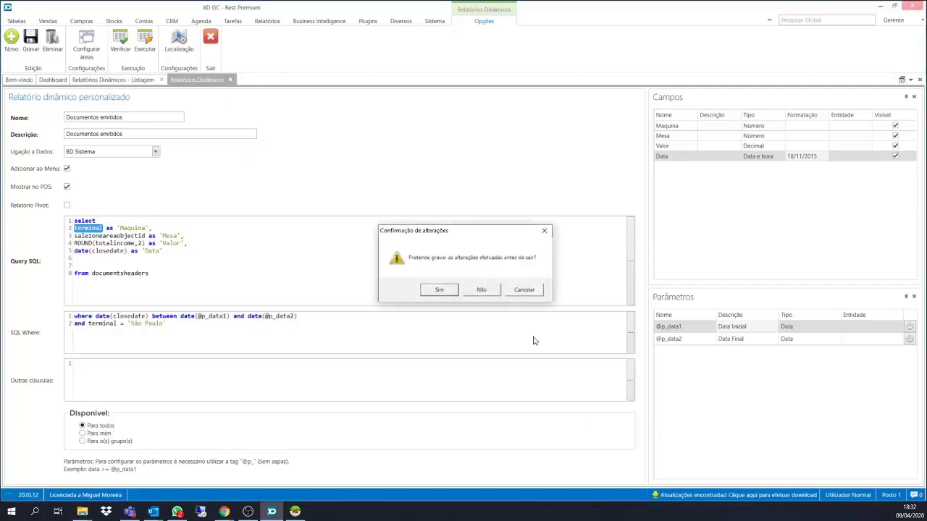
left_click(480, 289)
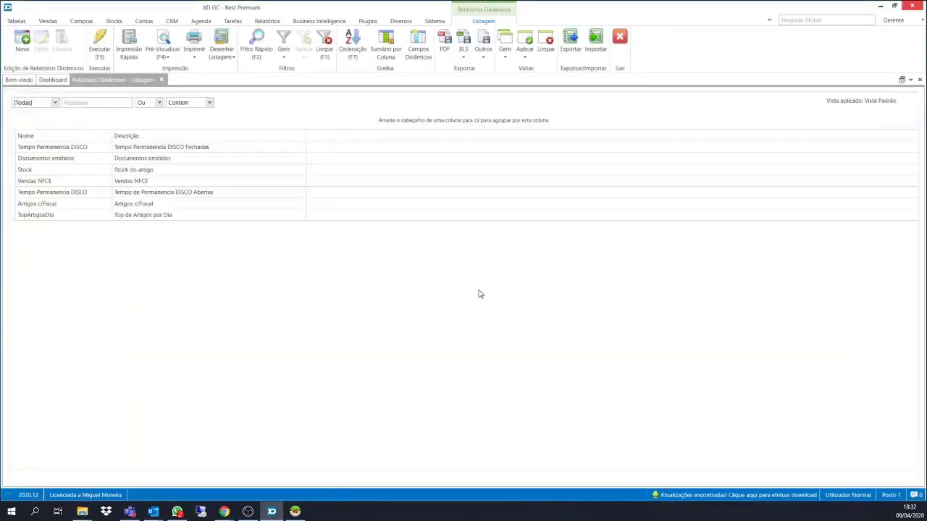
Open the Artigos c/Fiscal report's query in the enlarged editor and examine the fields selected from items and itemstaxesbrasil.
double_click(124, 203)
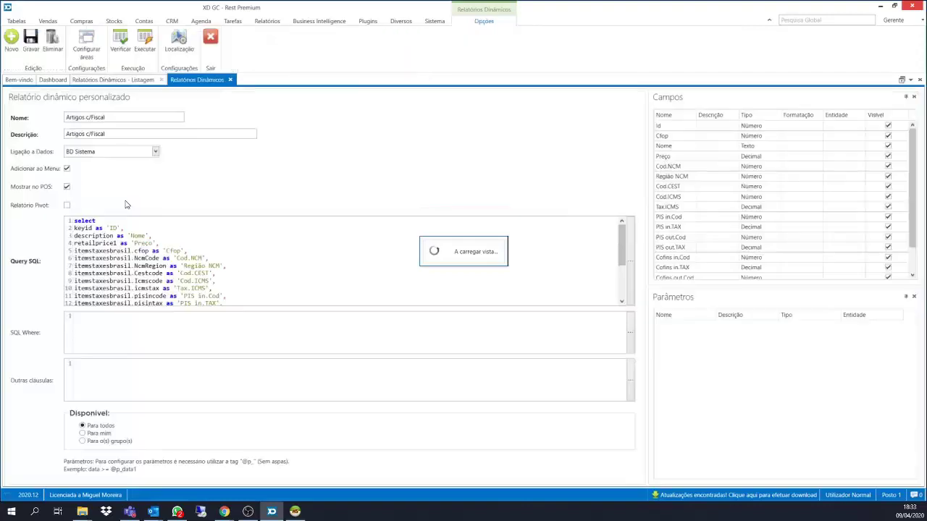
left_click(631, 255)
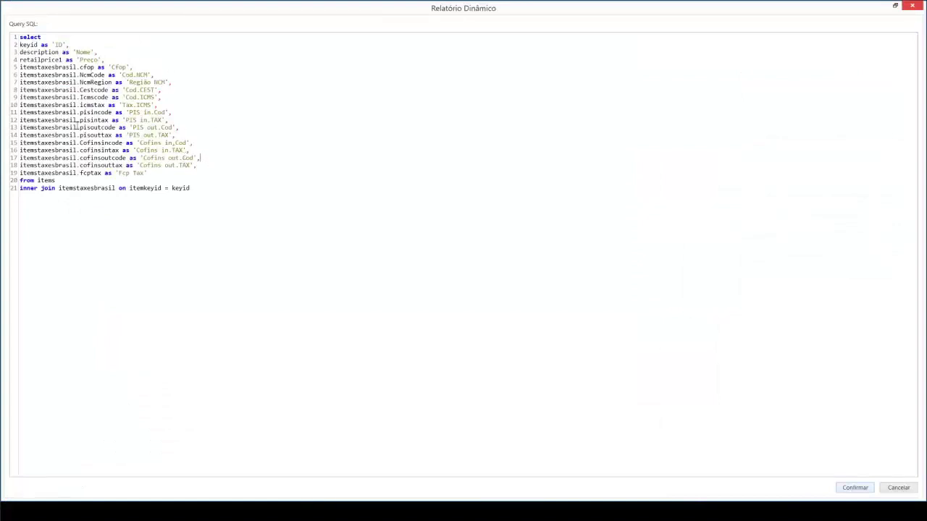
left_click_drag(200, 157, 43, 58)
left_click(80, 97)
left_click_drag(38, 181, 55, 182)
left_click(29, 45)
double_click(29, 45)
left_click_drag(26, 53, 108, 59)
left_click(108, 59)
left_click_drag(203, 163, 105, 91)
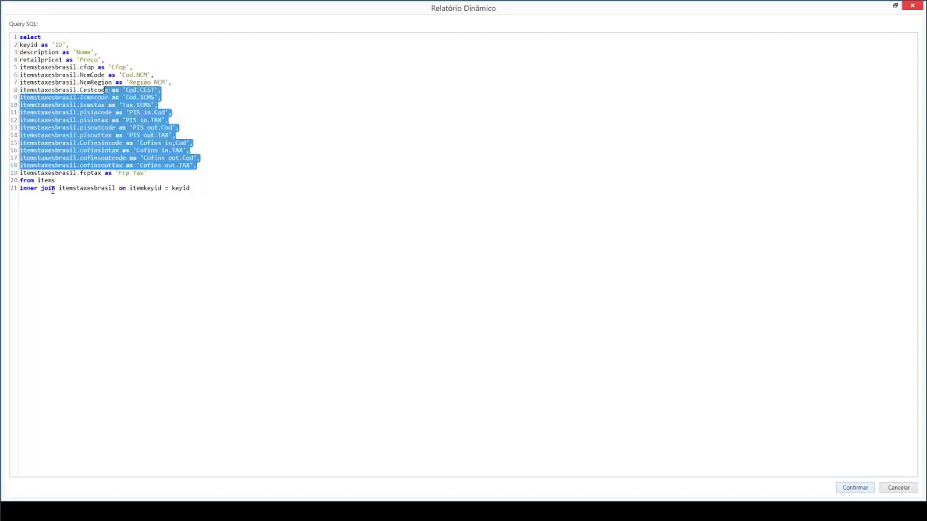
left_click(70, 154)
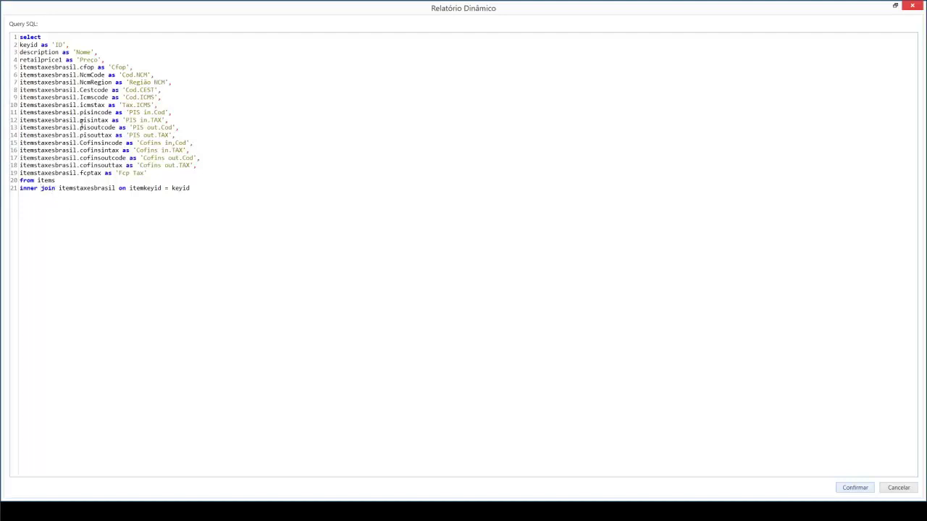
left_click_drag(80, 120, 13, 123)
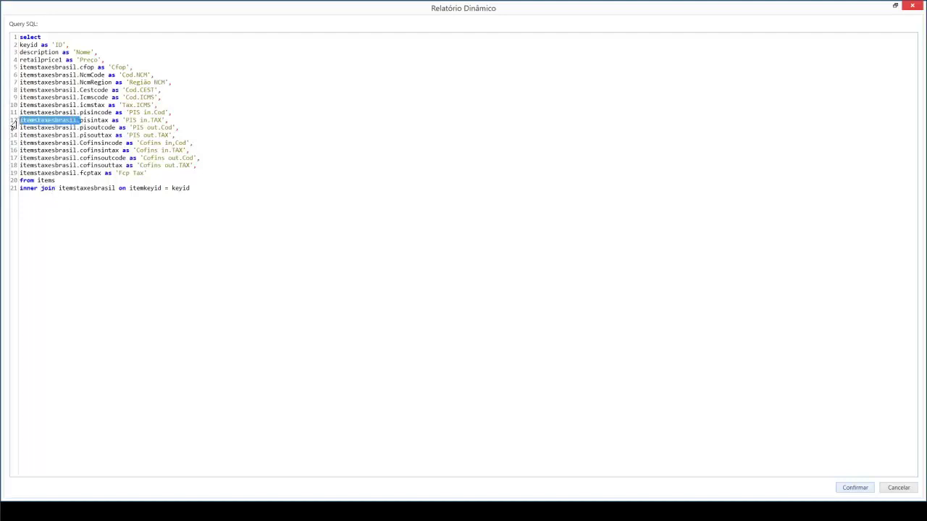
left_click(24, 46)
left_click_drag(20, 45, 45, 52)
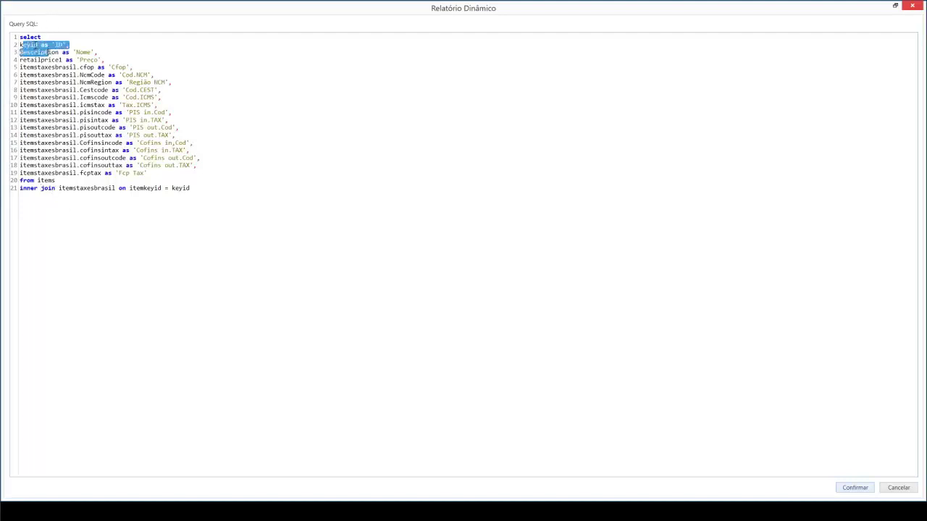
left_click(45, 52)
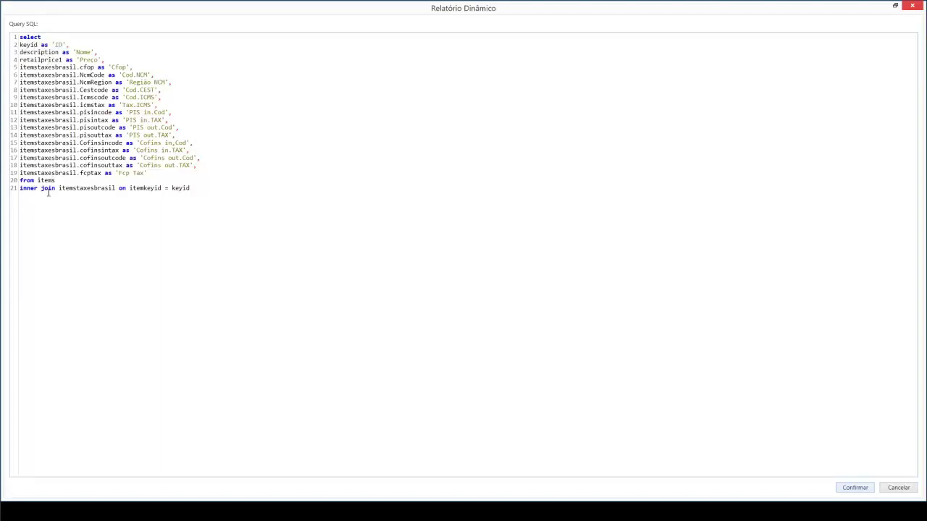
Examine how the inner join links itemstaxesbrasil to items through itemkeyid and keyid, and close the query and report.
left_click_drag(23, 75, 78, 79)
left_click_drag(20, 189, 129, 189)
left_click(69, 190)
left_click_drag(59, 189, 180, 191)
left_click(102, 189)
left_click(181, 190)
left_click_drag(38, 45, 22, 45)
left_click(139, 188)
left_click_drag(131, 189, 193, 190)
left_click_drag(67, 188, 143, 187)
double_click(142, 187)
double_click(205, 187)
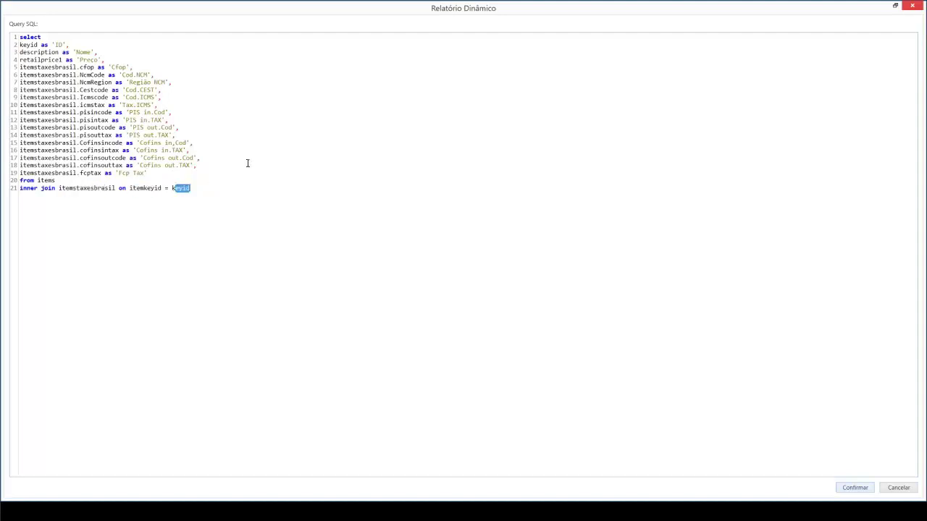
left_click(920, 6)
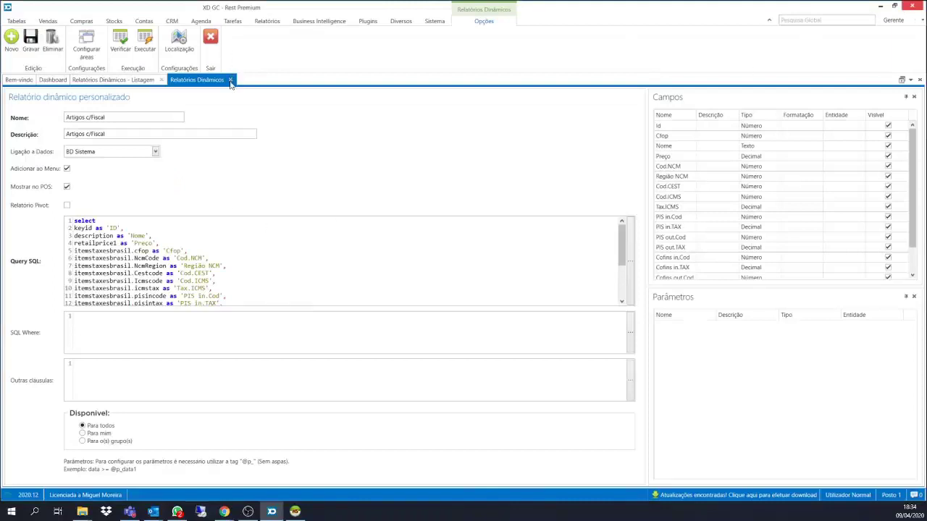
left_click(230, 81)
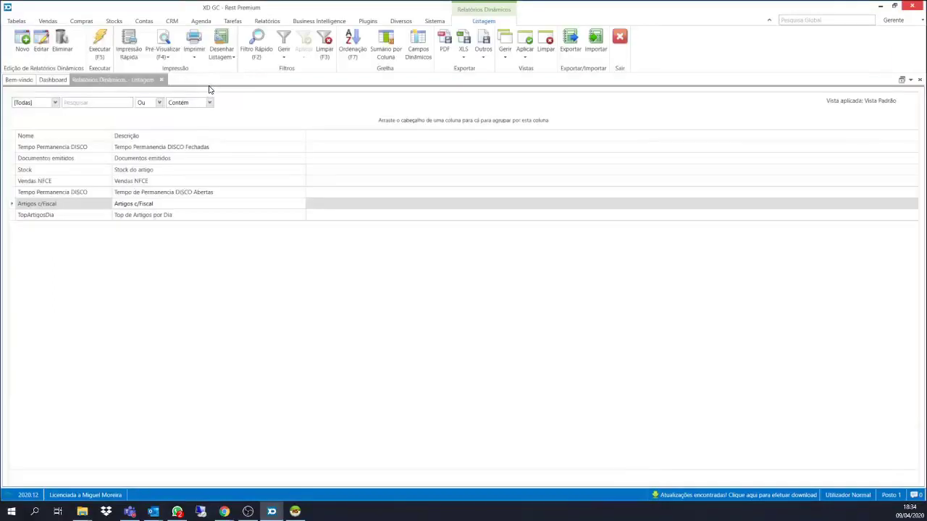
Create a new dynamic report named "Vendas exemplo" with the description "Vendas Exemplo".
left_click(25, 47)
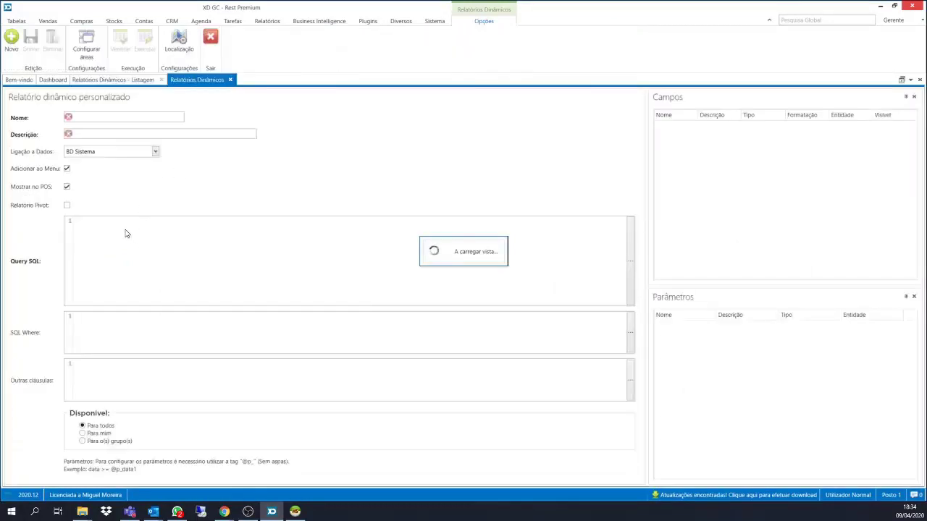
left_click(93, 119)
type("V")
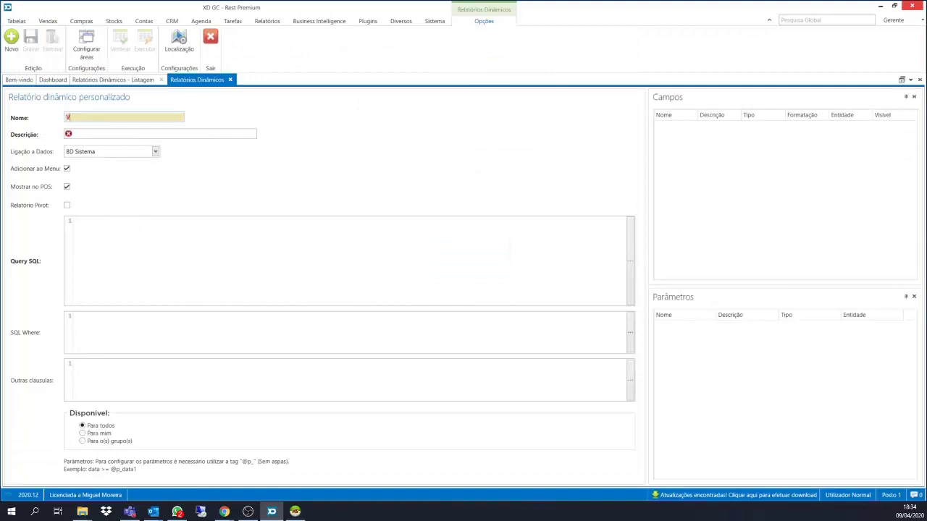
type("endas exemplo")
key("Tab")
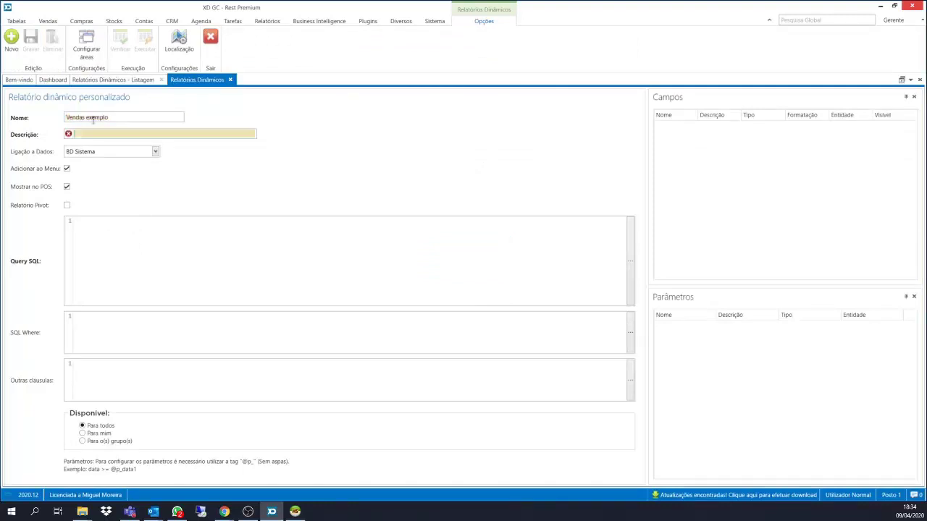
type("Vendas Exemplo")
key("Tab")
key("Tab")
key("Tab")
key("Tab")
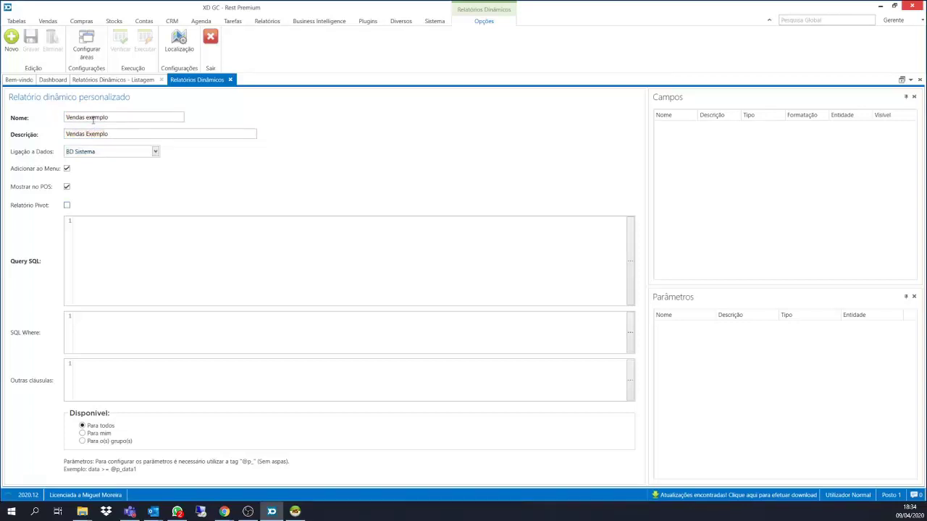
Start the SQL query with "Select", blank lines for the fields, "from documentsheaders" and "inner join documentsbodys on".
left_click(191, 228)
type("Select")
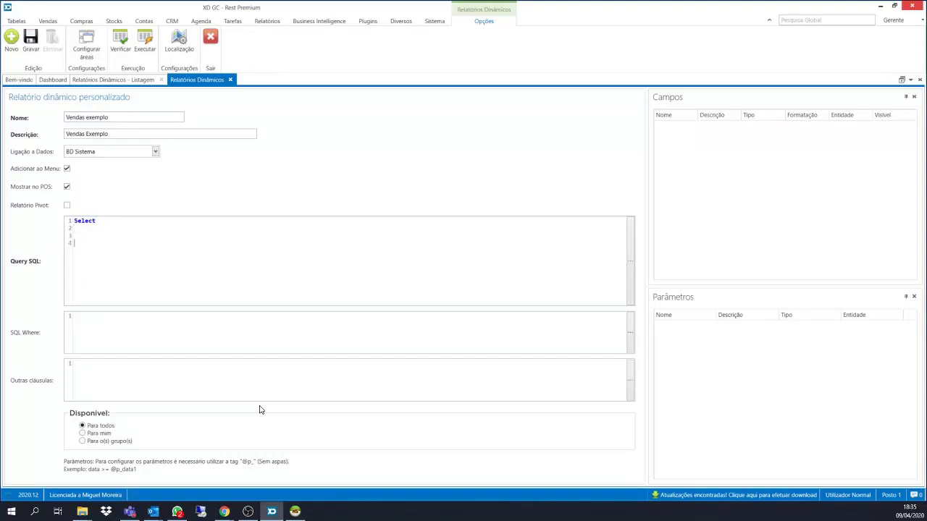
type("rom document")
type("sheaders ")
type("nner")
type(" join")
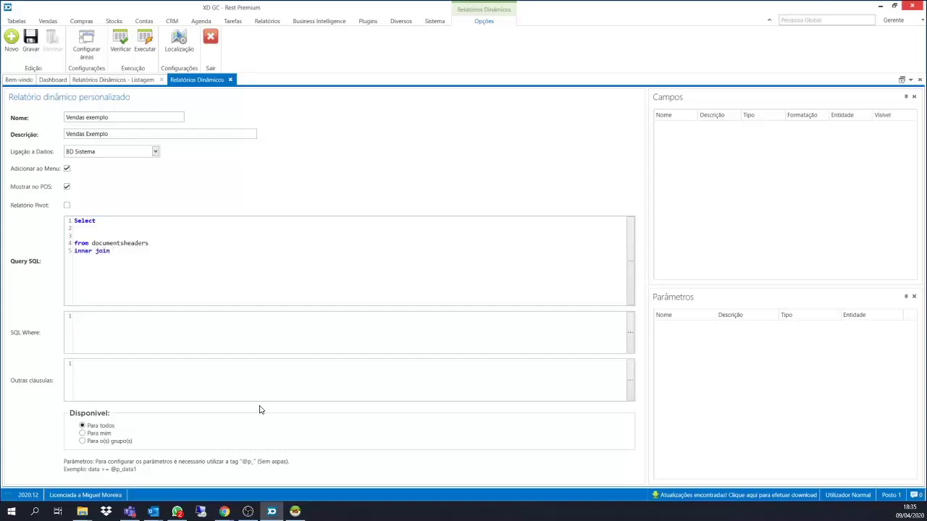
type(" documentsbodys on")
type("gui")
Switch to HeidiSQL, widen the table list and locate the Guid column in the documentsheaders data.
left_click(294, 511)
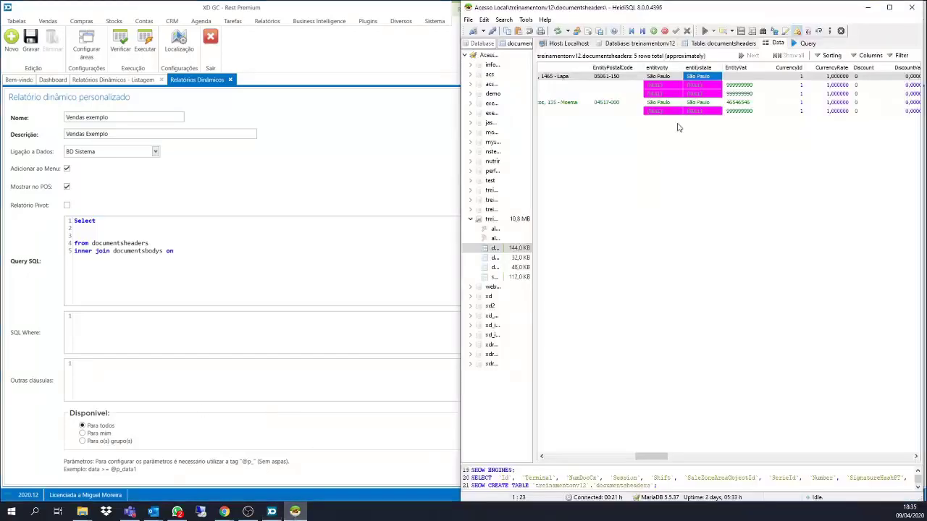
left_click_drag(536, 147, 687, 148)
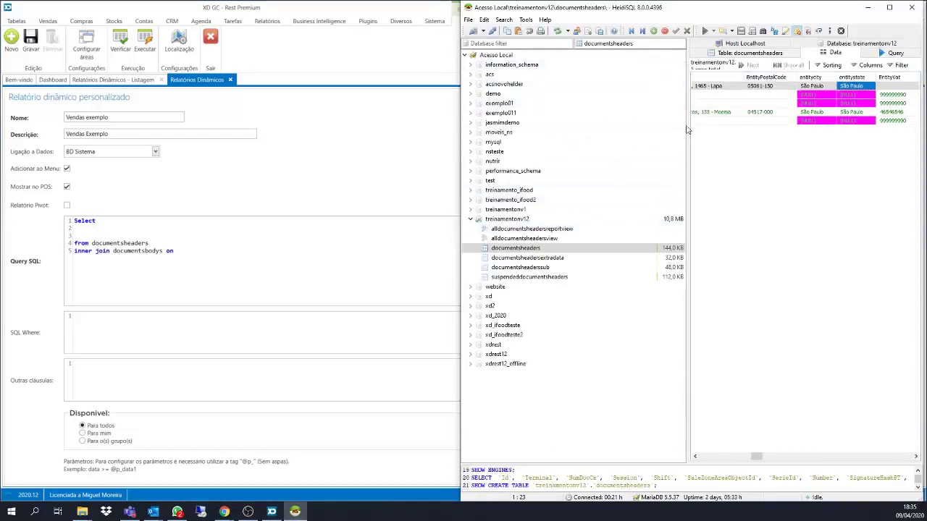
left_click_drag(688, 130, 566, 290)
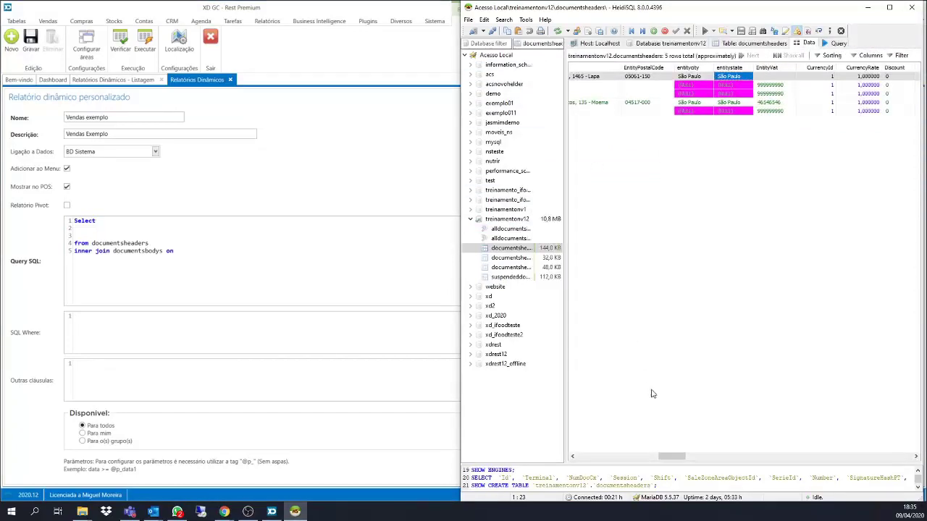
left_click_drag(672, 456, 811, 454)
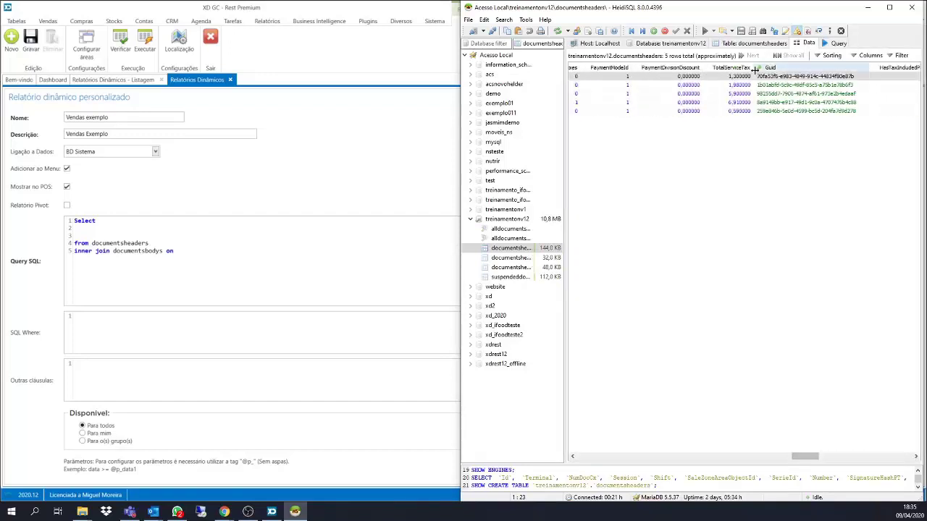
Switch back to XD and complete the inner join condition with "documentsguid = guid".
left_click(183, 249)
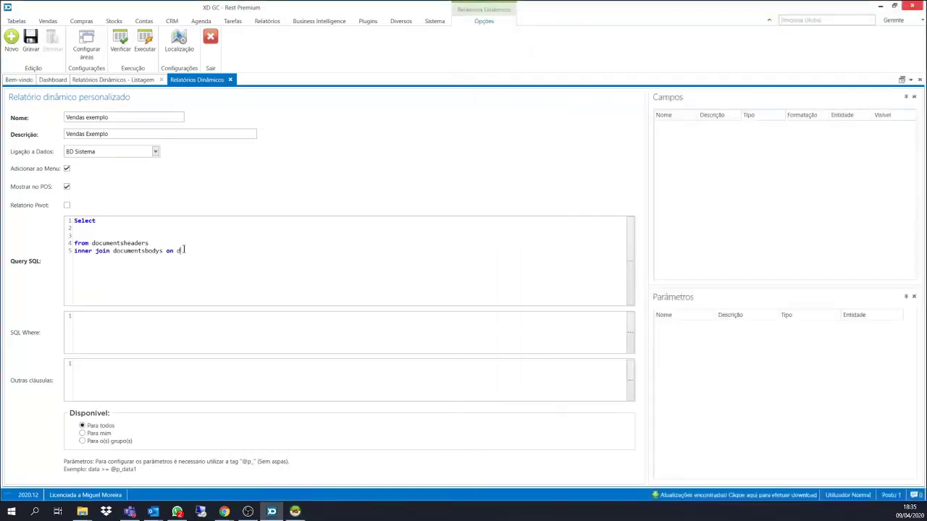
type("documentsh")
type("uid = guid")
Switch to HeidiSQL, filter the tables by "documentsbody" and locate the DocumentGuid and Guid columns in the documentsbodys data.
left_click(295, 512)
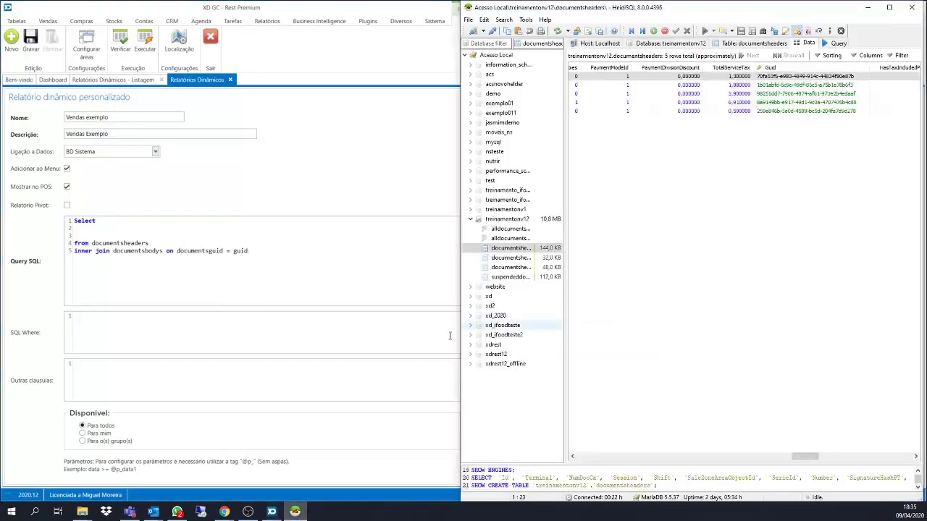
double_click(528, 44)
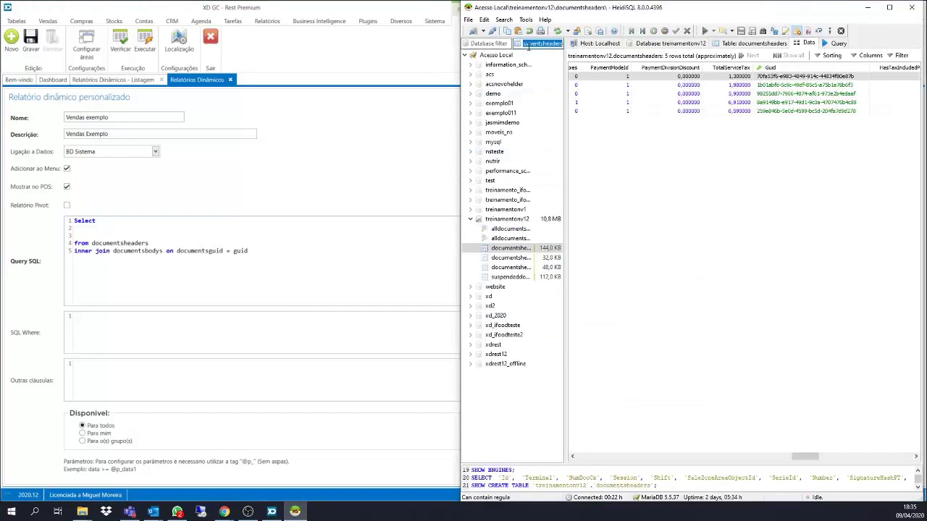
type("documents")
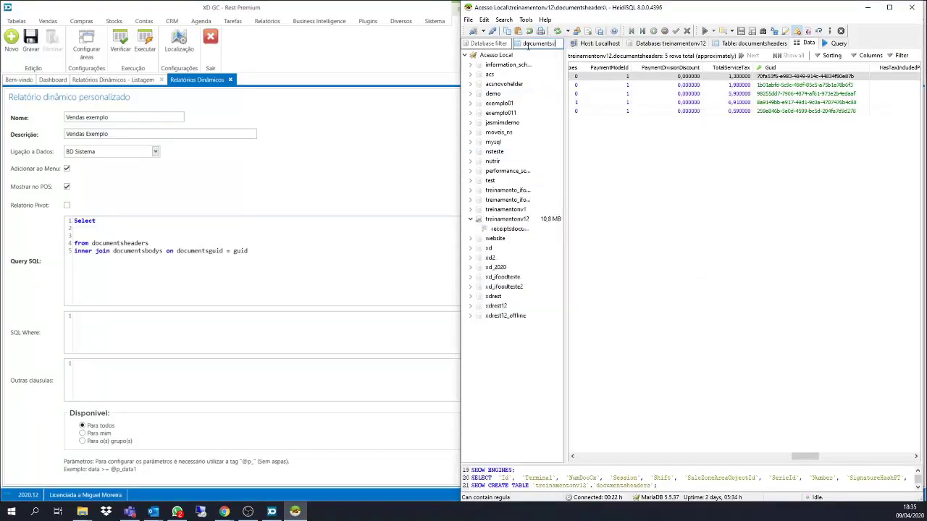
type("body")
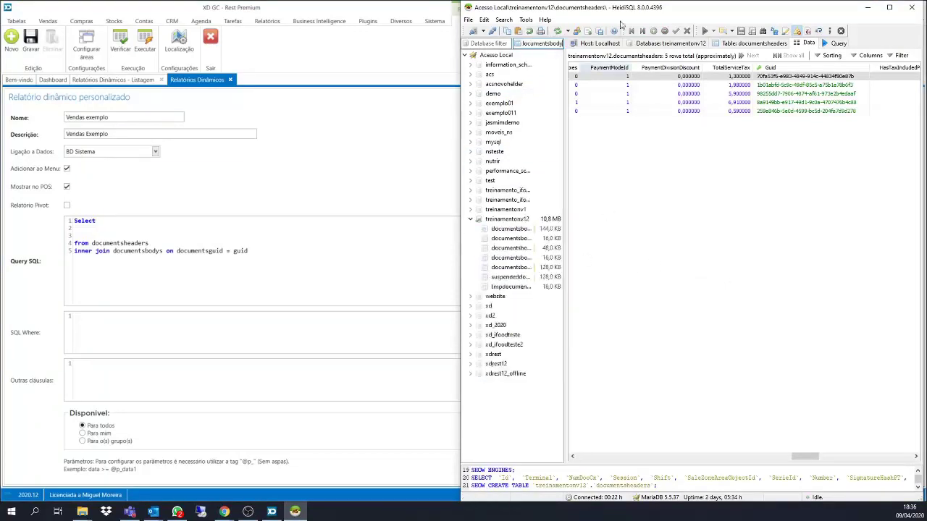
left_click_drag(564, 103, 632, 106)
left_click(530, 229)
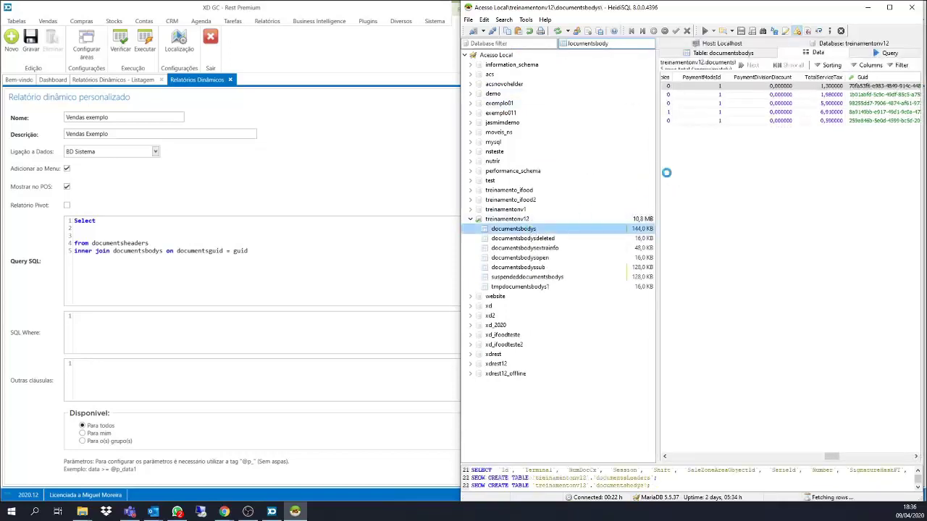
left_click_drag(656, 167, 536, 168)
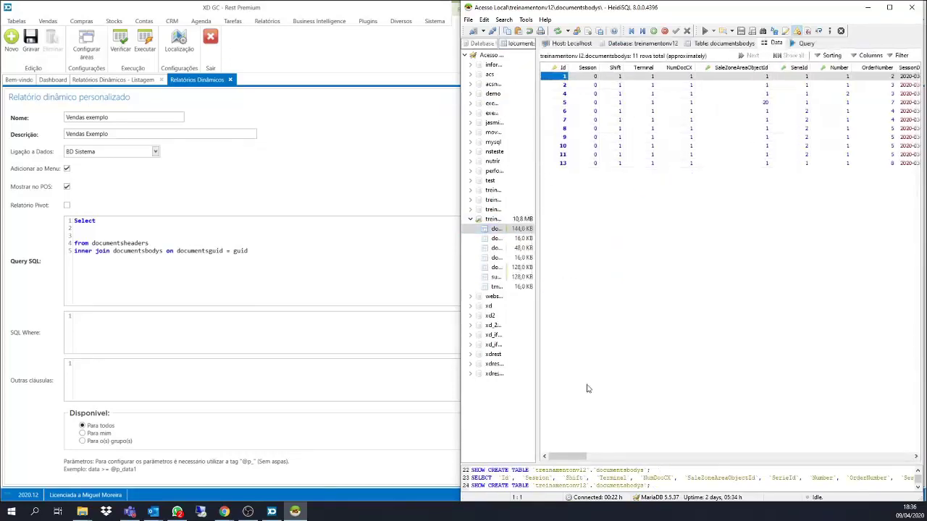
left_click_drag(570, 456, 775, 441)
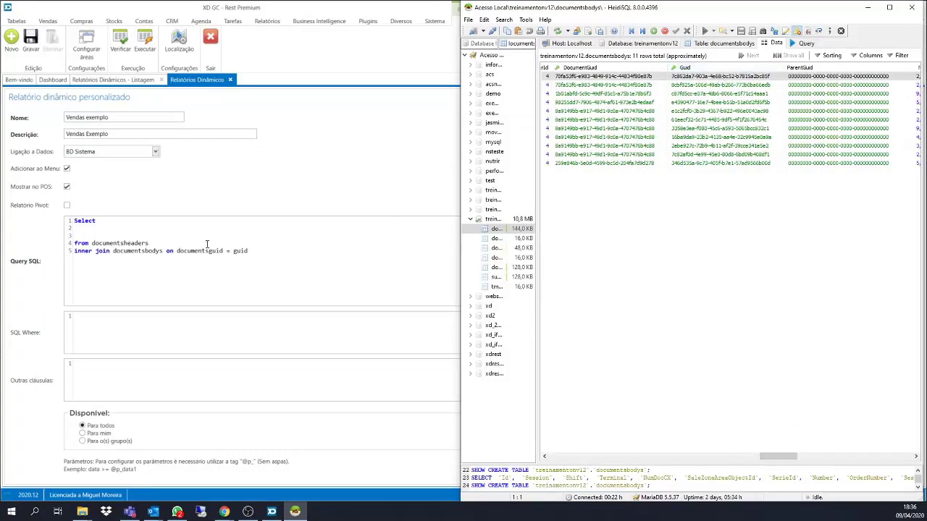
Return to XD, make the query select all fields with "*" and verify it.
left_click(214, 249)
left_click(120, 40)
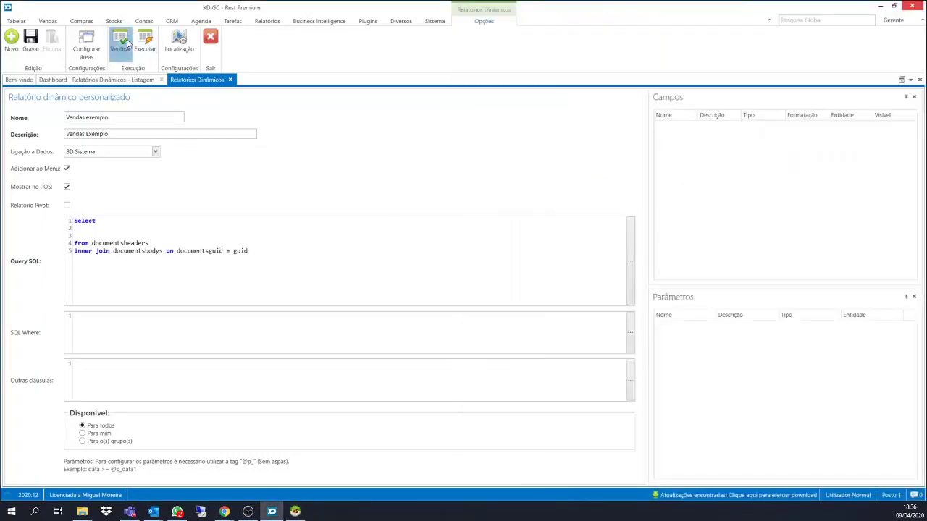
left_click(110, 221)
type("*")
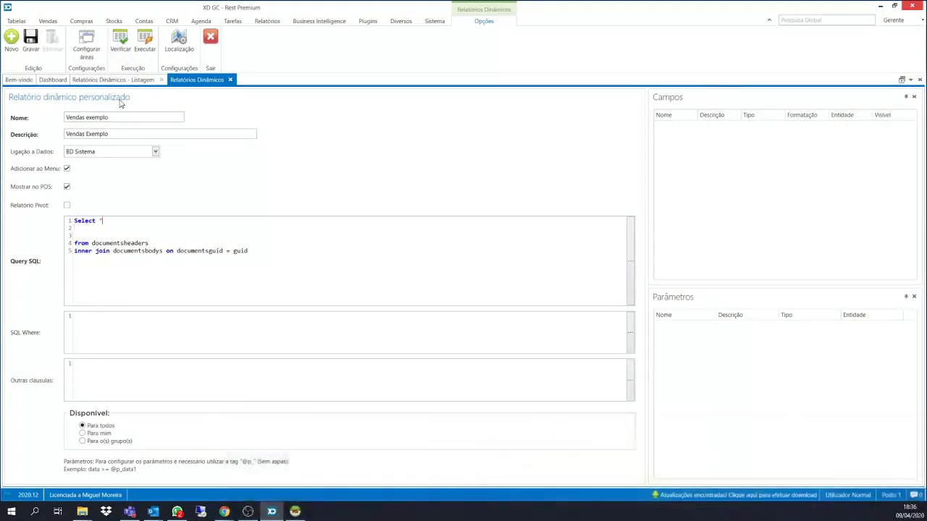
left_click(120, 42)
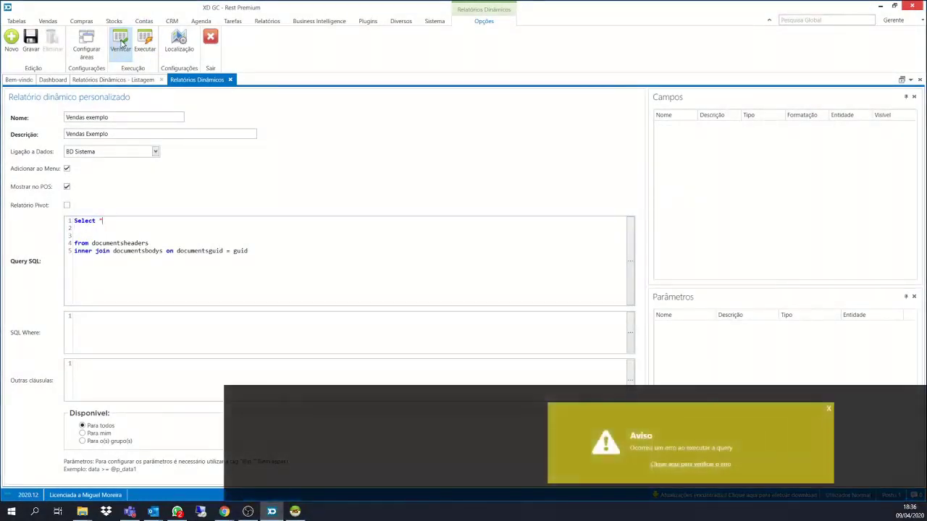
Rewrite the join condition as "documentsbodys.guid = documentsheaders.guid" and verify the query.
left_click(127, 251)
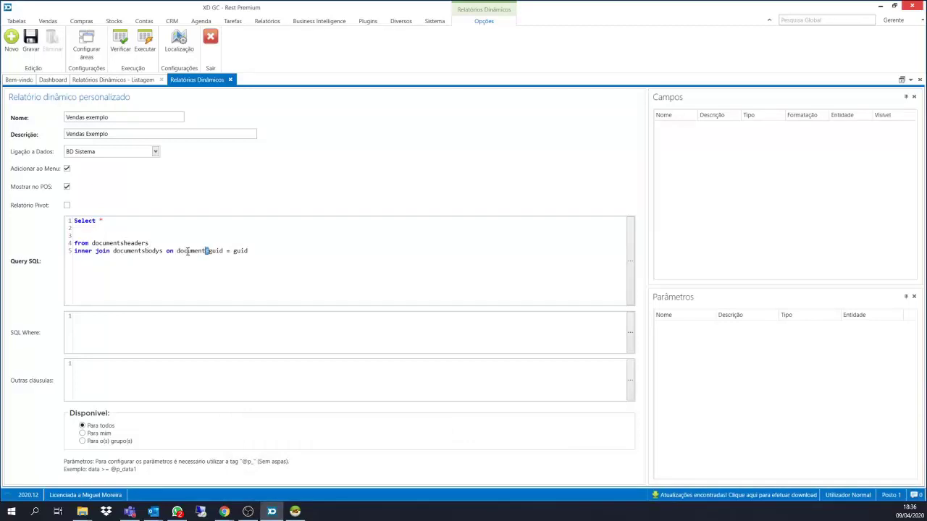
left_click_drag(208, 250, 179, 251)
type("documentsbodys.guid = documentsheader")
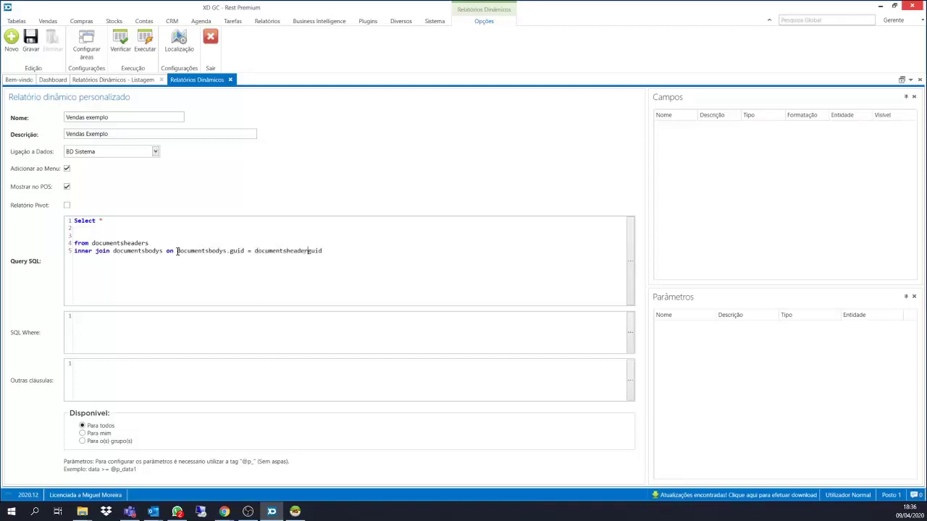
type("s.")
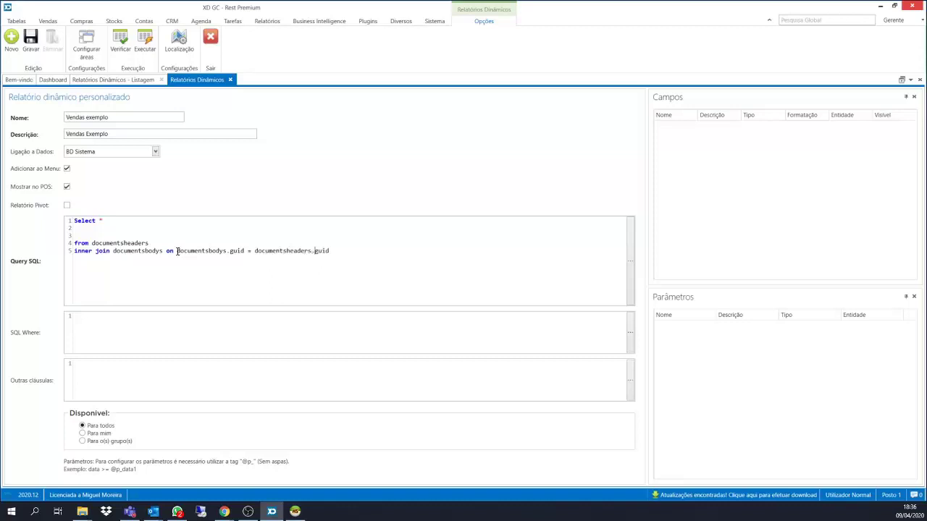
left_click(122, 42)
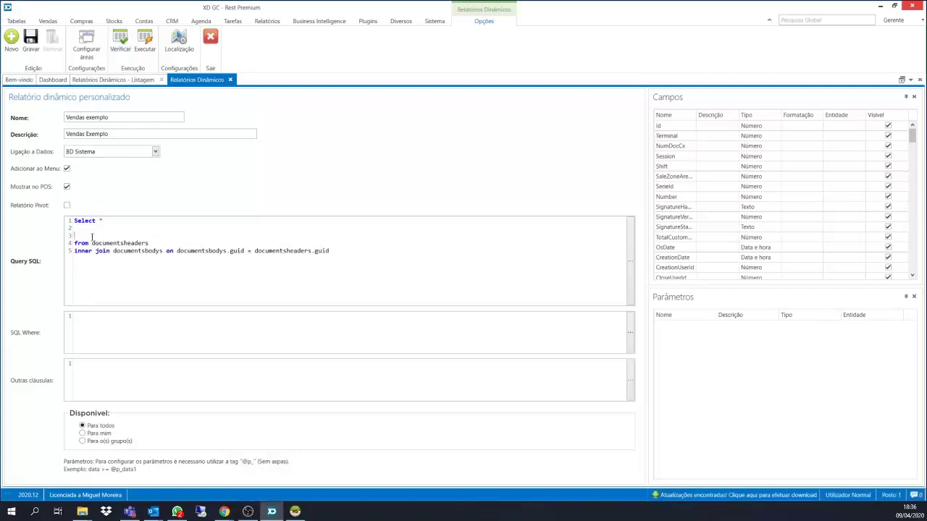
Switch to HeidiSQL, maximize it, filter the tables by "documentsheaders" and show the first columns of the documentsheaders data.
triple_click(109, 243)
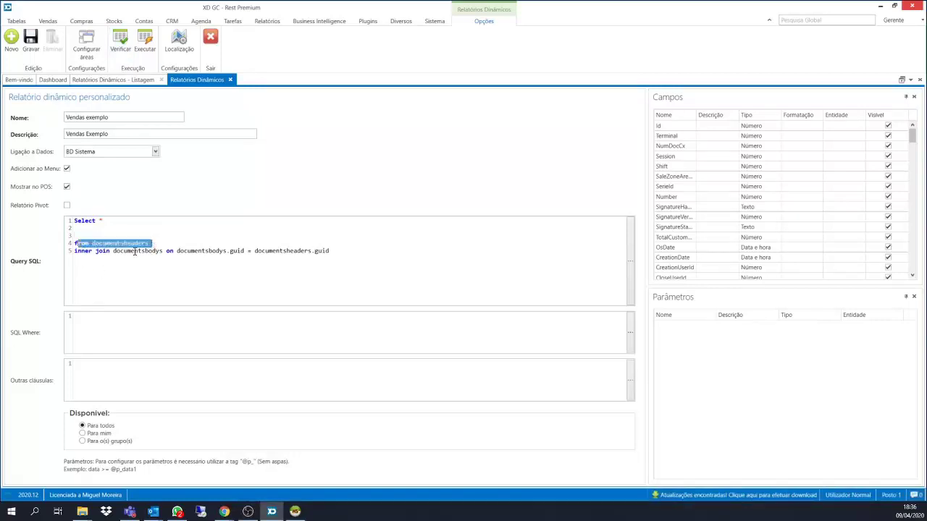
left_click(134, 251)
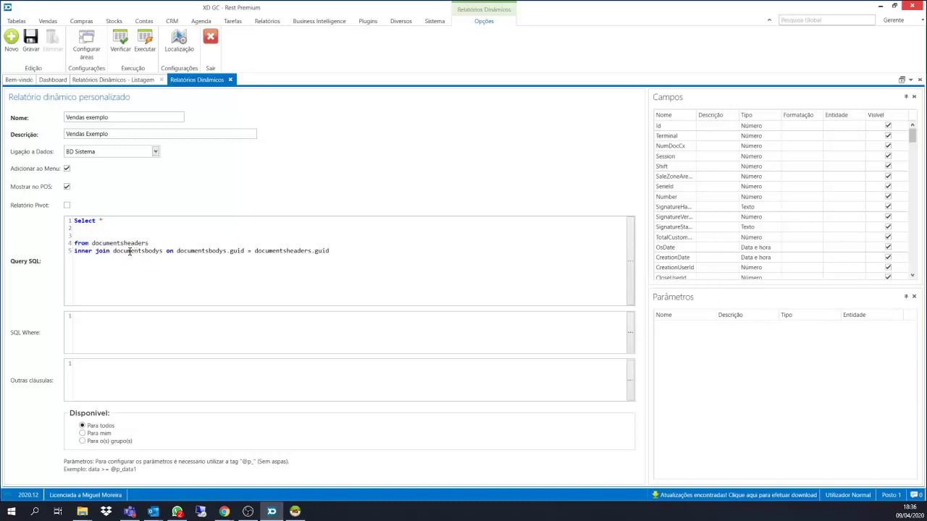
left_click(295, 512)
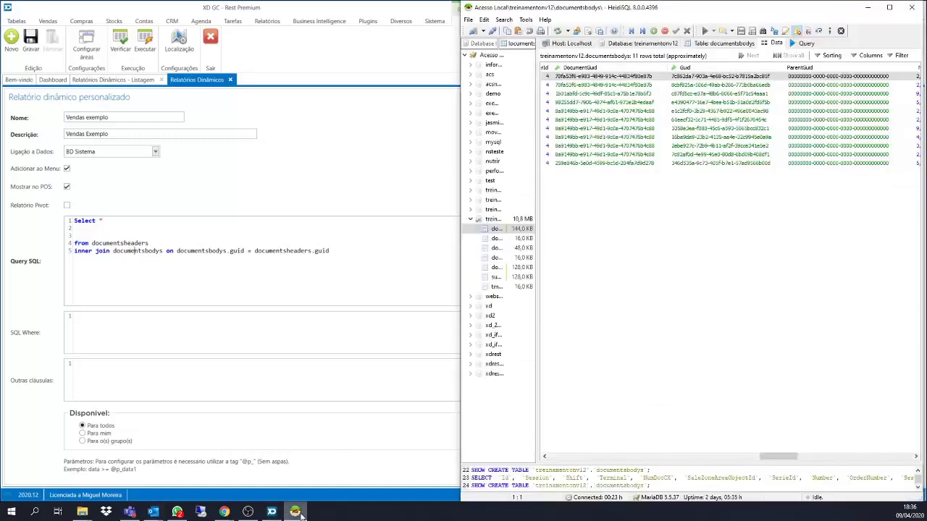
left_click(888, 11)
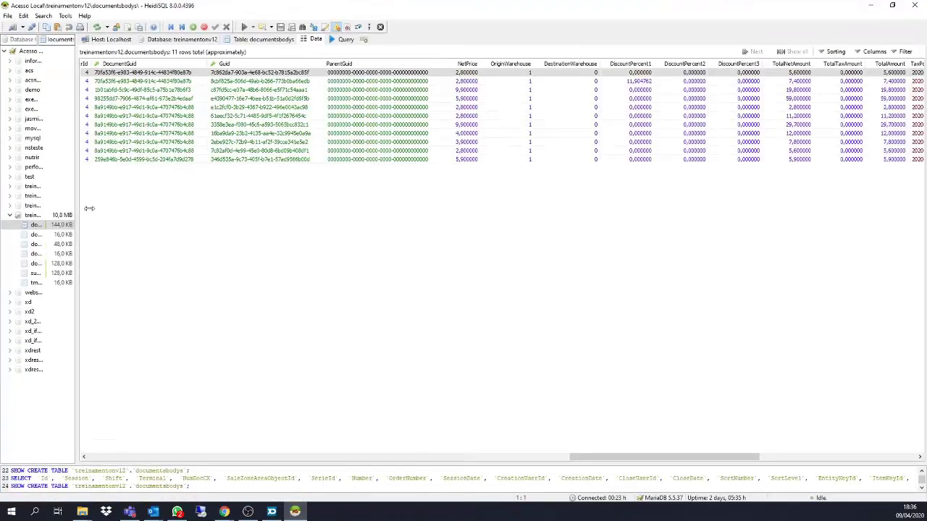
left_click_drag(76, 210, 183, 207)
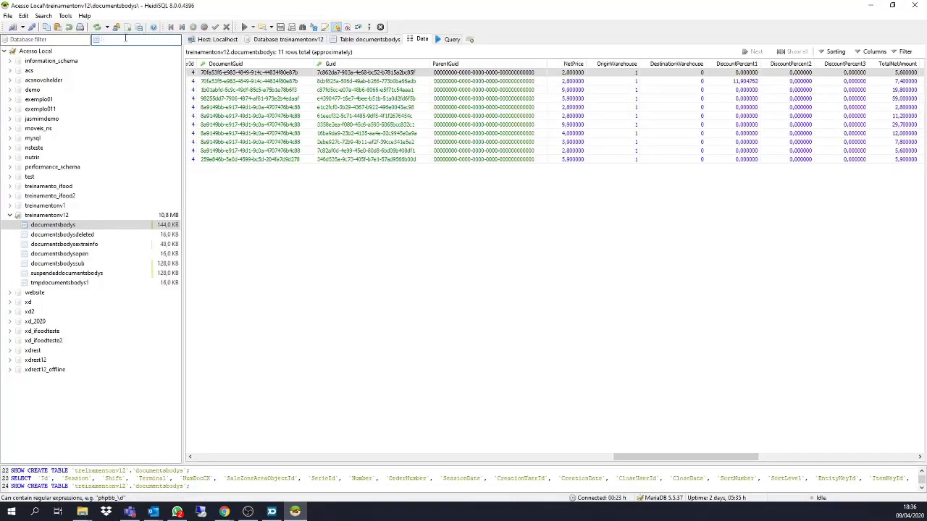
type("doc")
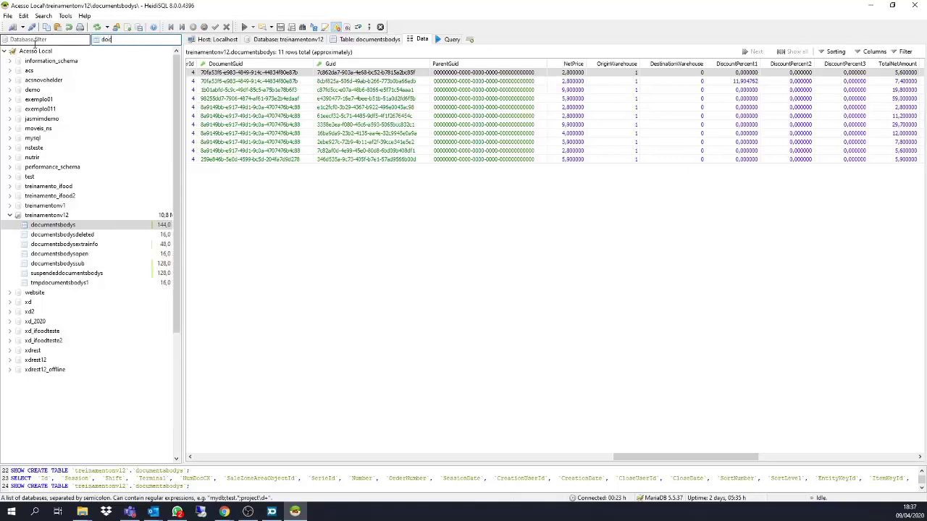
type("umentsheaders")
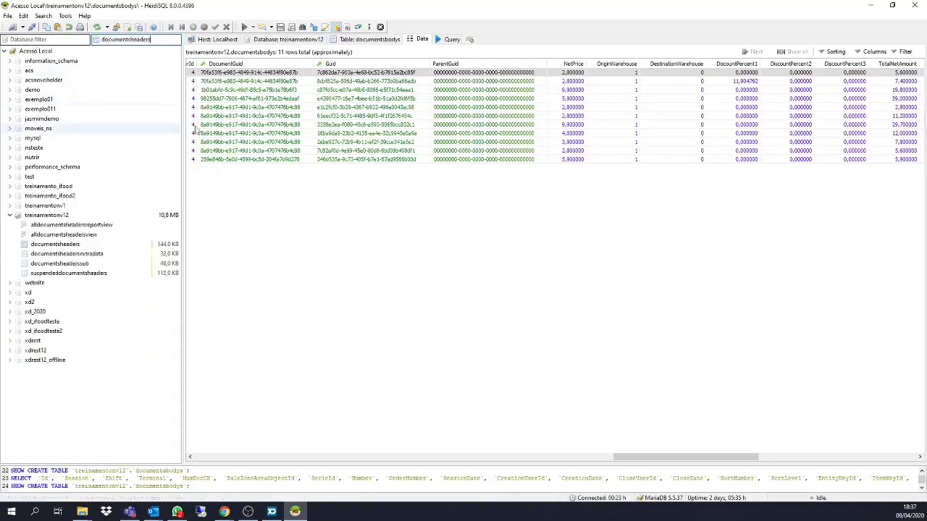
left_click(56, 244)
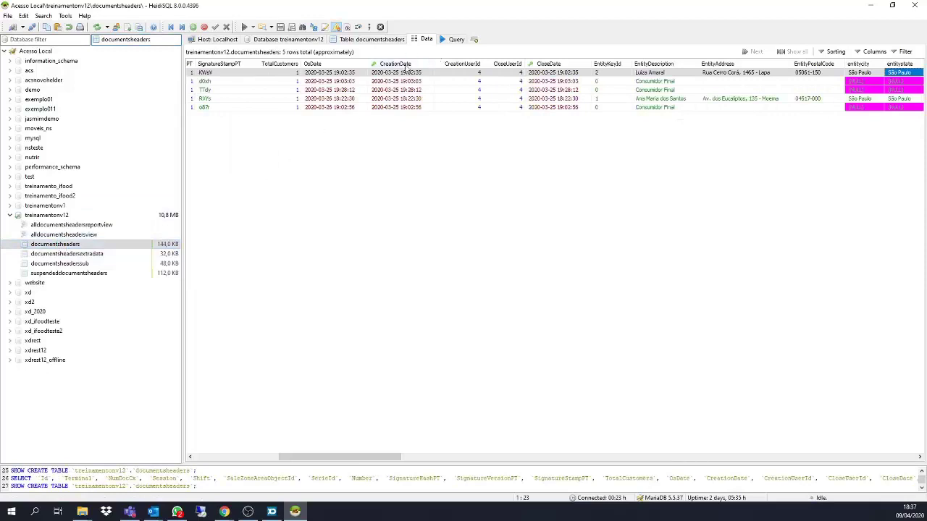
left_click_drag(394, 457, 250, 451)
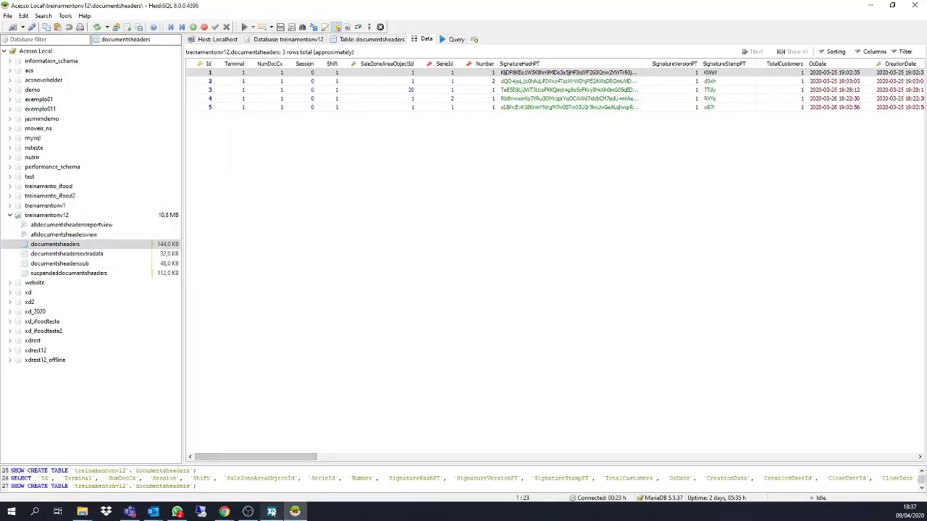
Switch back to XD and add the field "terminal as 'Terminal'," below the Select line.
left_click(271, 512)
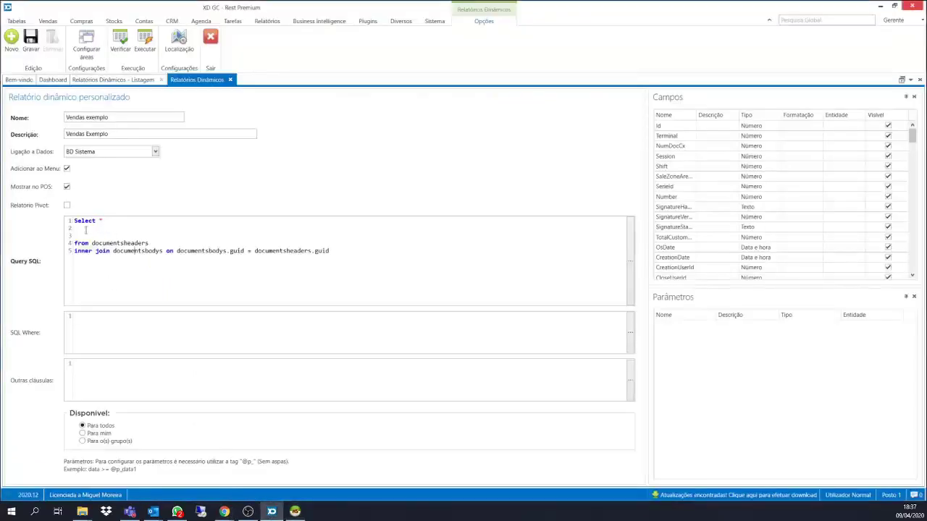
type("termina")
type("inal")
type(" as ''")
type("Terminal,")
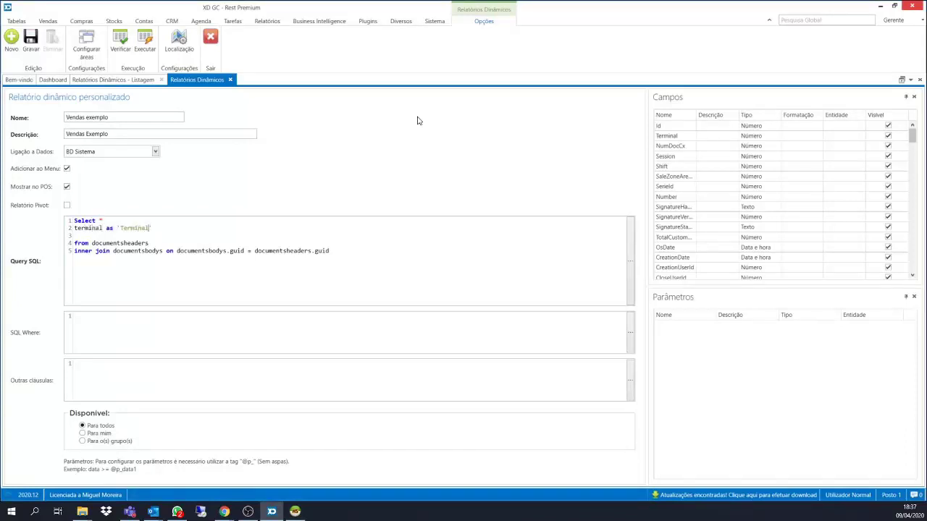
key("Return")
Look up the SerieId column in HeidiSQL, and add "serieid as 'Serie'," below the terminal field in the XD query.
left_click(295, 512)
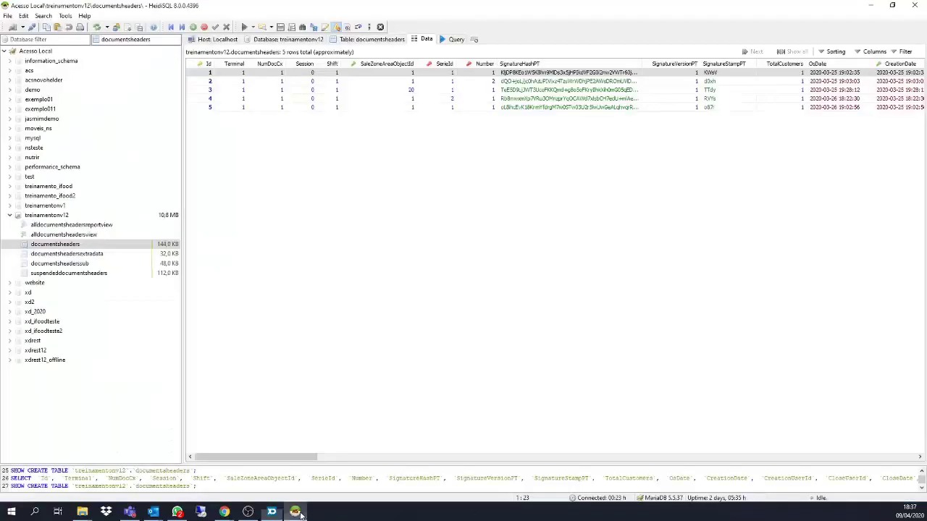
left_click_drag(244, 455, 253, 455)
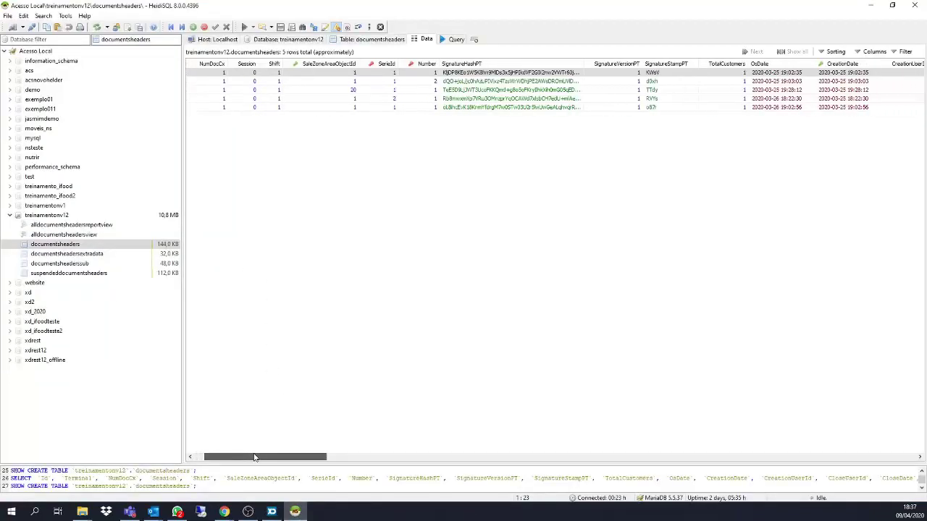
left_click(271, 512)
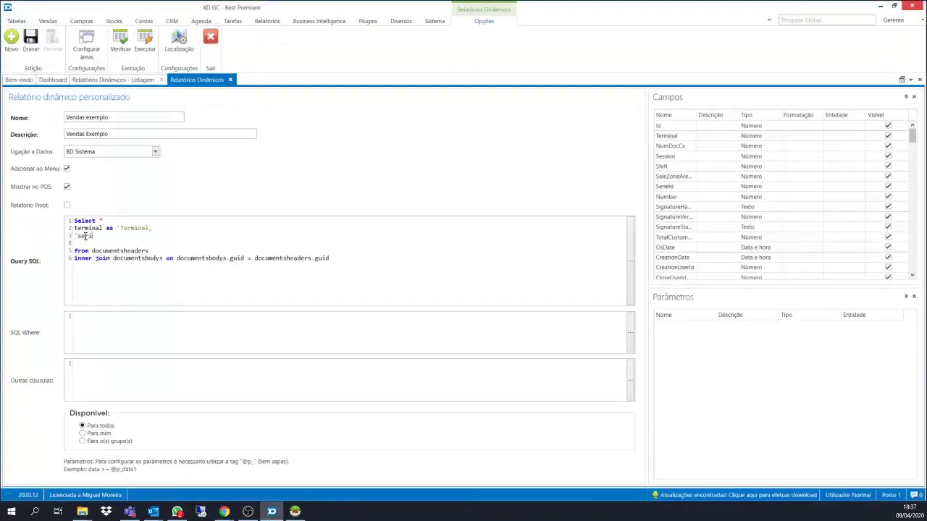
type("eid as 'Serie',")
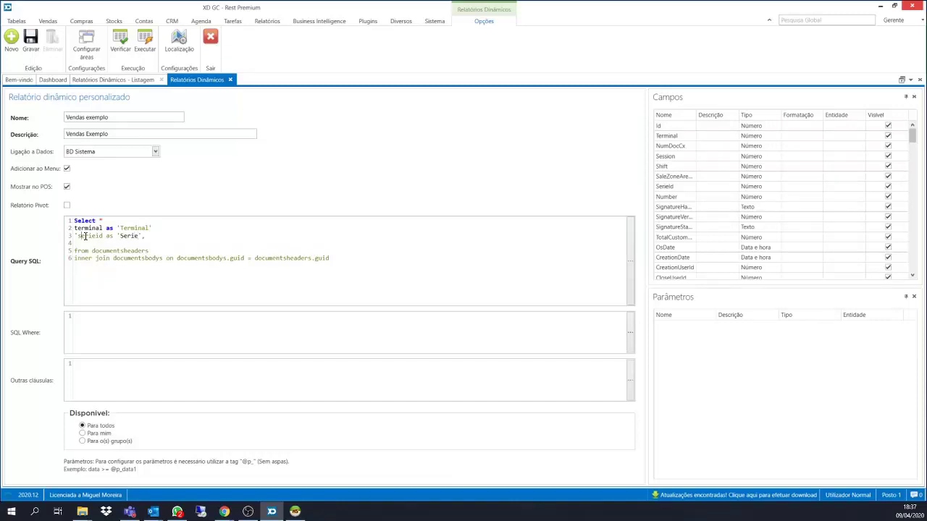
key("BackSpace")
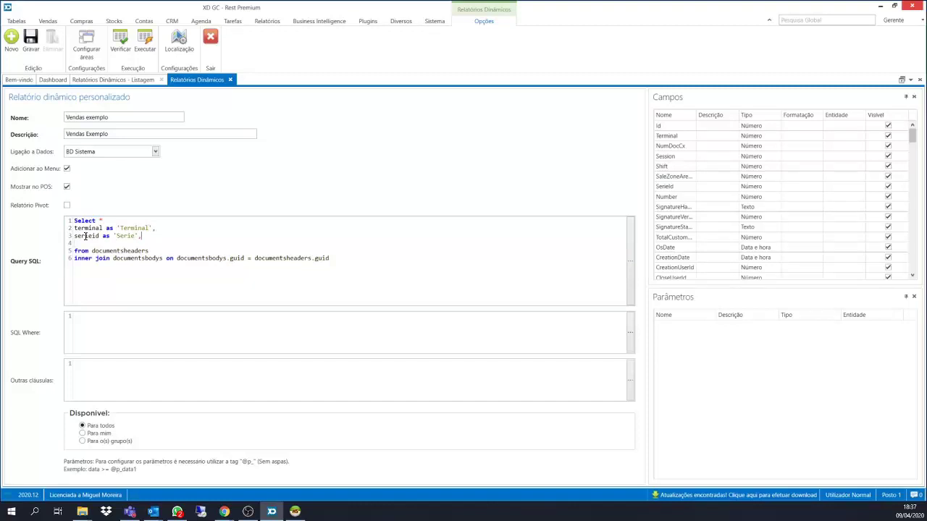
key("Return")
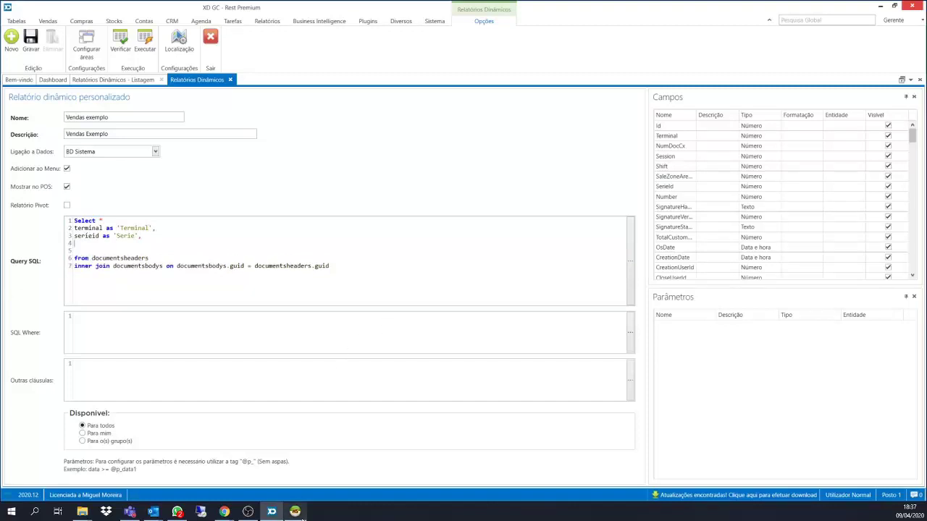
Look up the EntityDescription column in HeidiSQL and add "entitydescription as 'Cliente'," below the serieid field in the XD query.
left_click(295, 512)
left_click_drag(304, 460, 392, 451)
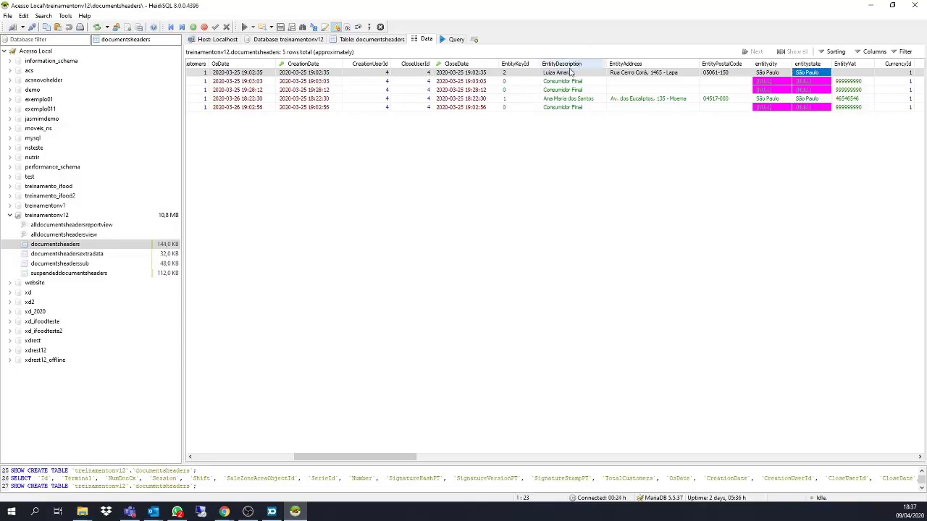
left_click(271, 512)
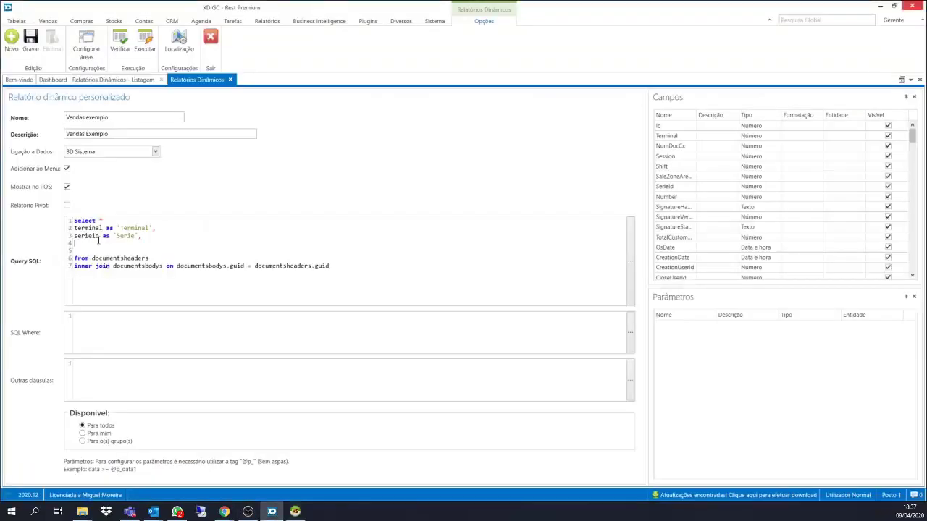
type("entitydescription")
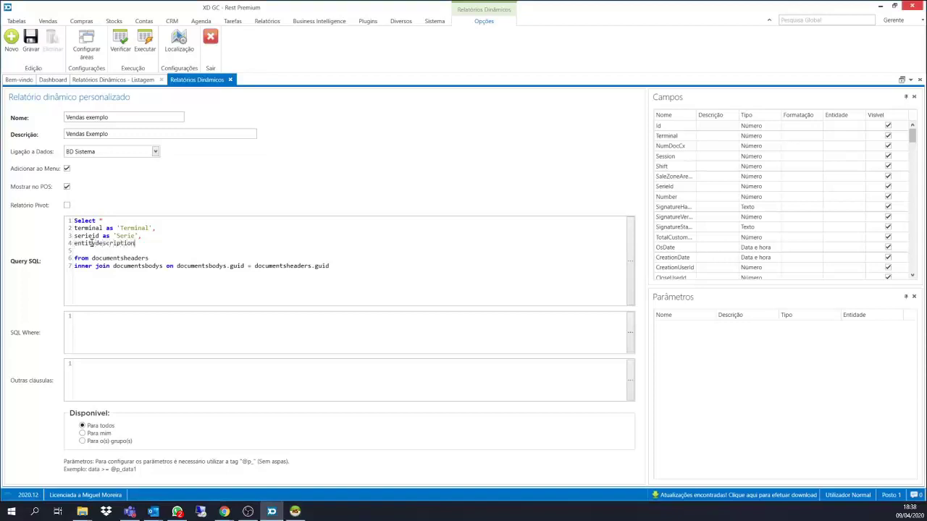
type(" as 'Cliente")
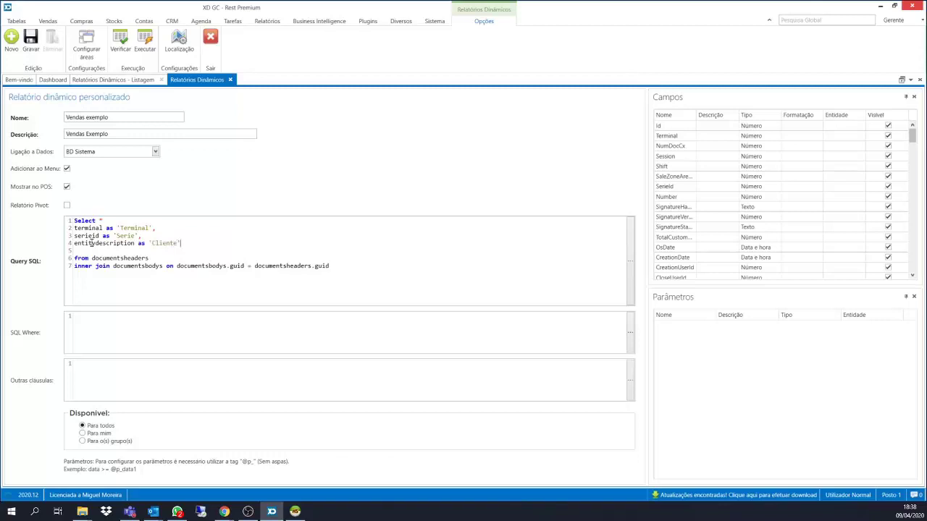
type("',")
key("Return")
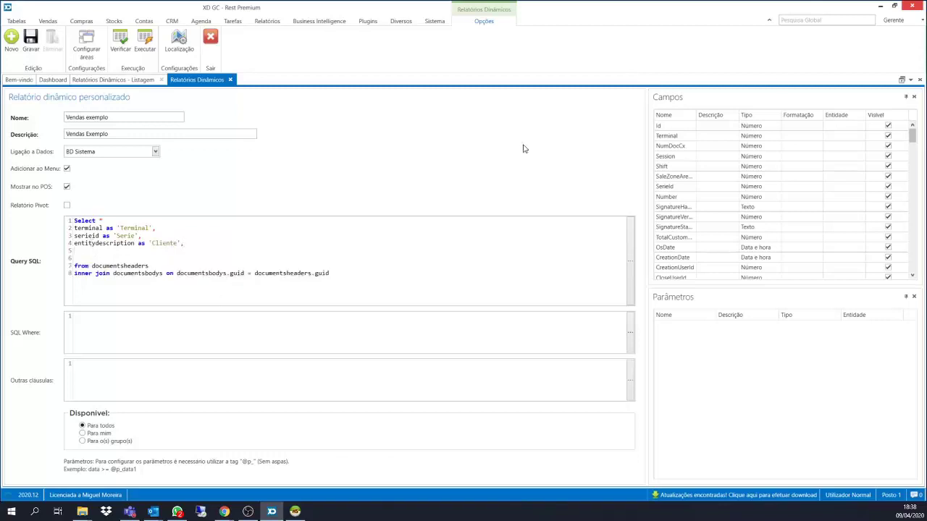
Look up the EntityVat column in HeidiSQL and add "entityvat as 'CPF/CNPJ'," below the entitydescription field in the XD query.
left_click(295, 511)
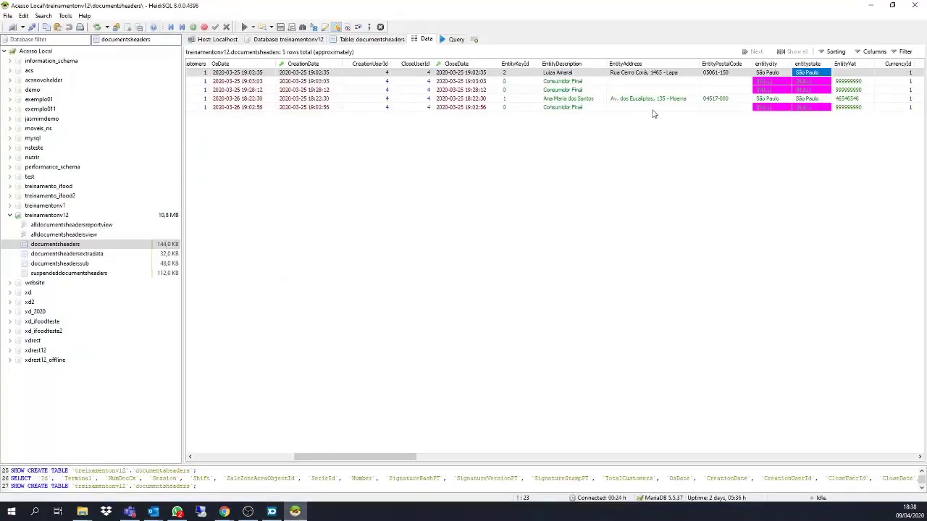
left_click_drag(375, 458, 394, 461)
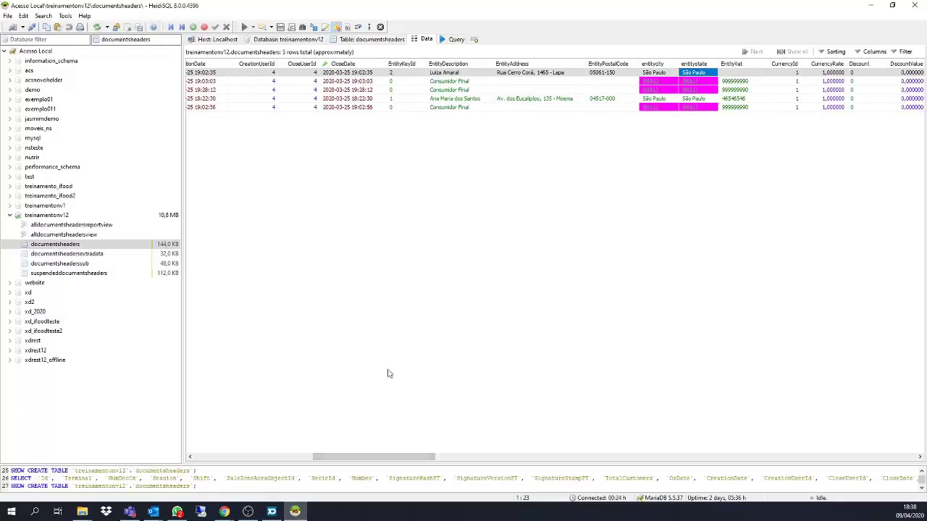
left_click(272, 511)
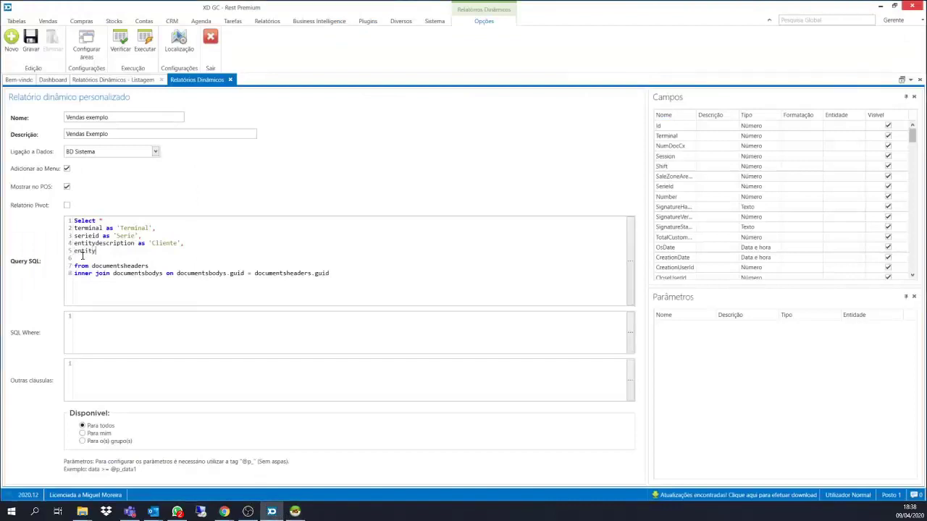
type("vat as '")
type("CPF/CNPJ'")
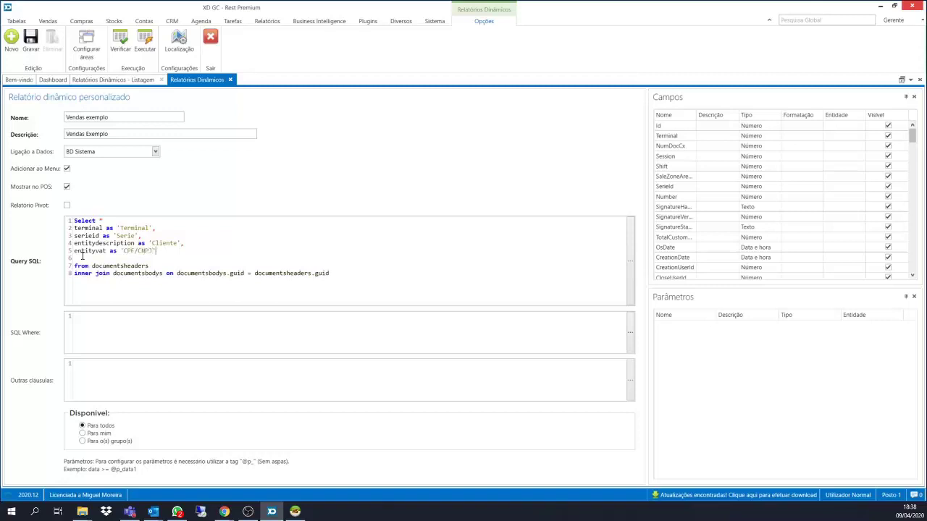
key("Return")
key("Return")
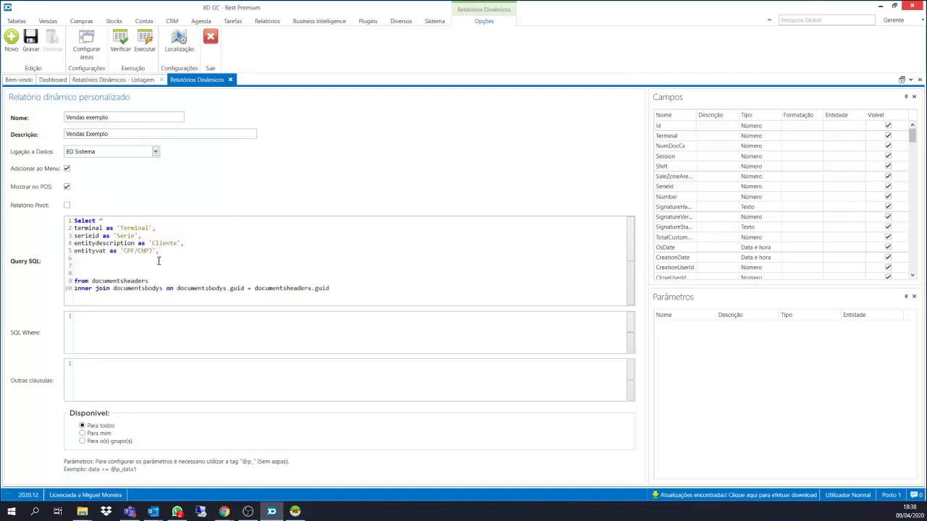
Switch to HeidiSQL, filter the tables by "documentsbo" and show the data of the documentsbodys table.
left_click(295, 512)
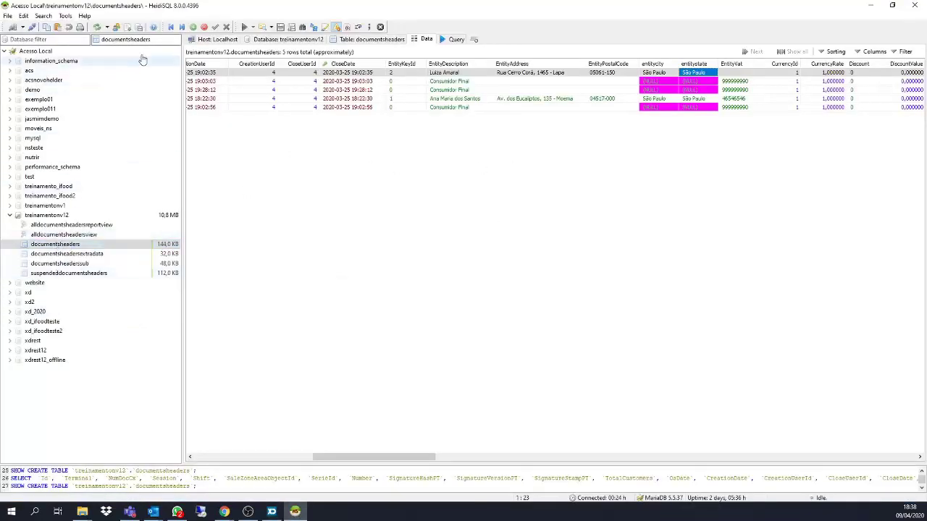
double_click(127, 39)
type("documetnsbsu")
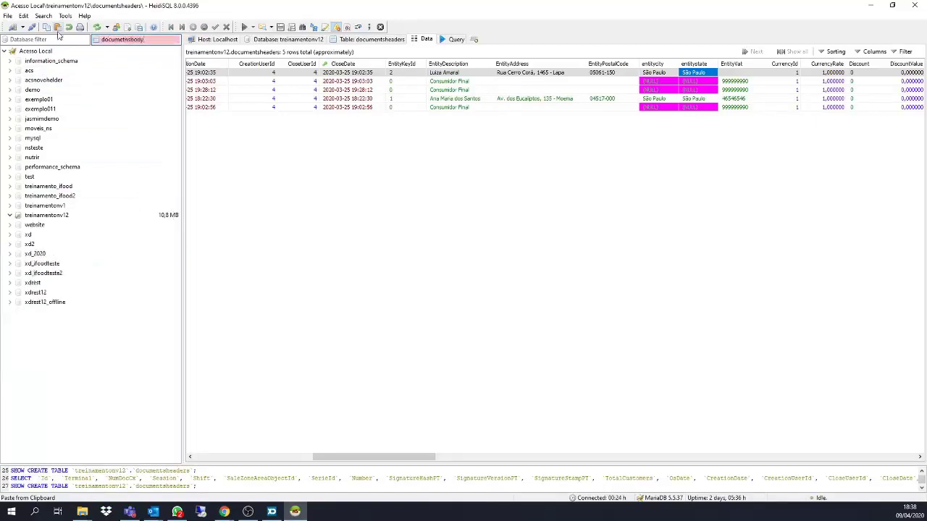
key("BackSpace")
key("BackSpace")
key("BackSpace")
type("nts")
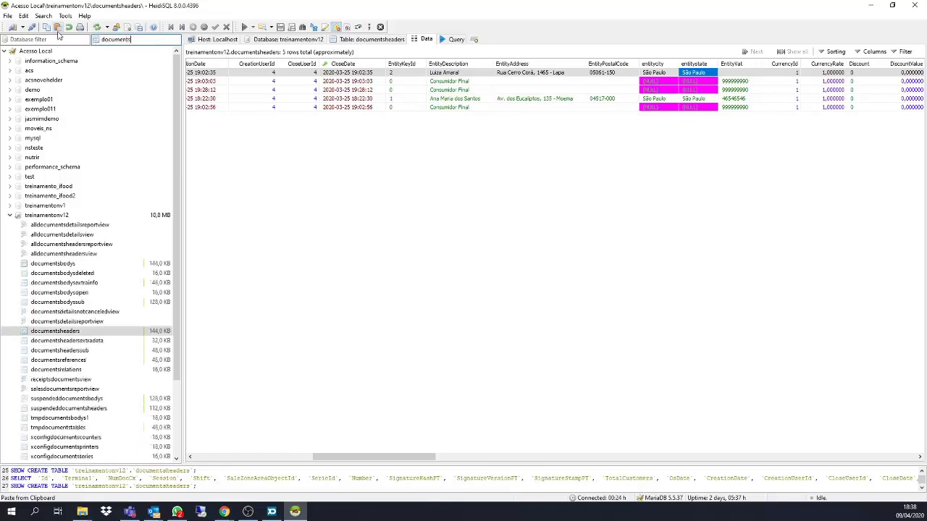
type("bo")
left_click(63, 225)
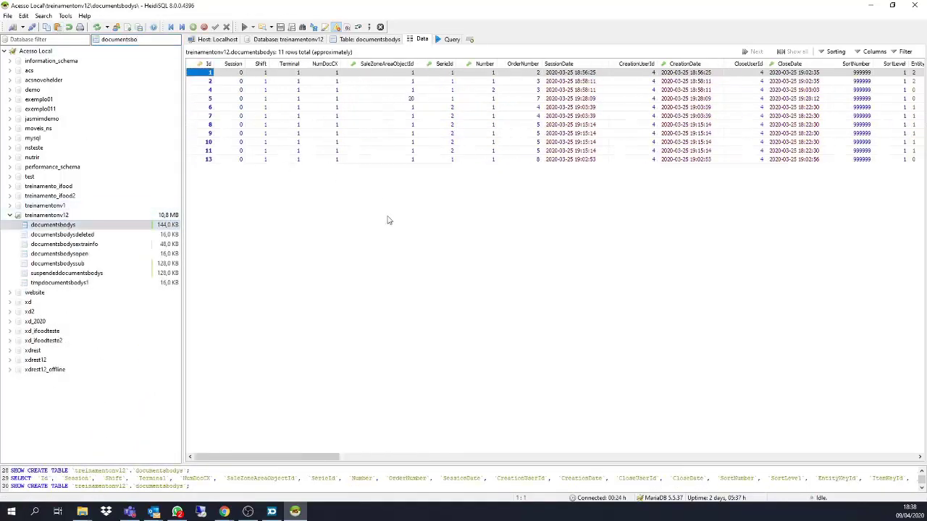
Switch back to XD and delete the entitydescription and entityvat lines from the query.
left_click(272, 511)
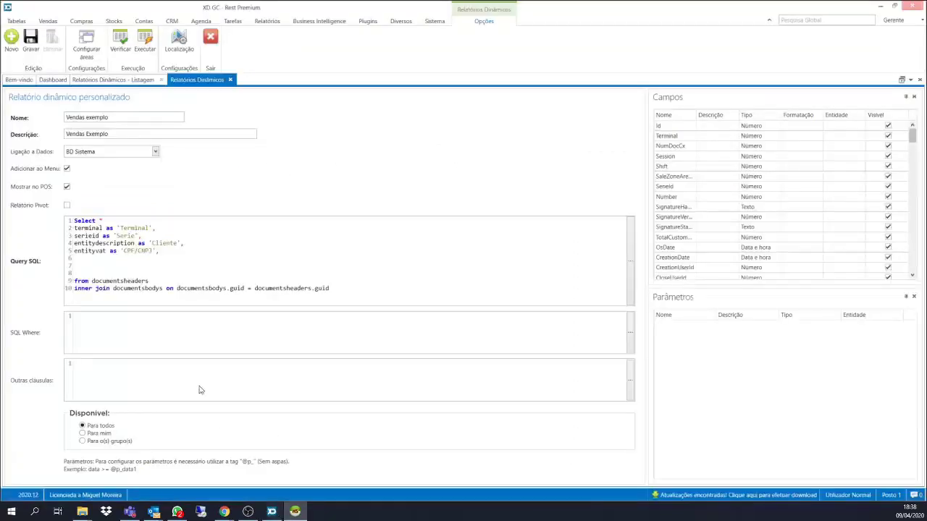
left_click(73, 243, "shift")
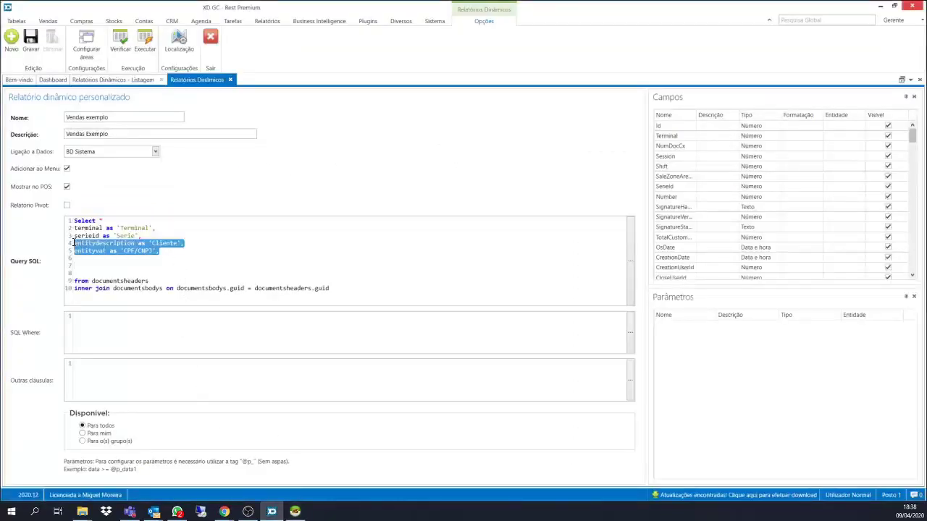
key("Delete")
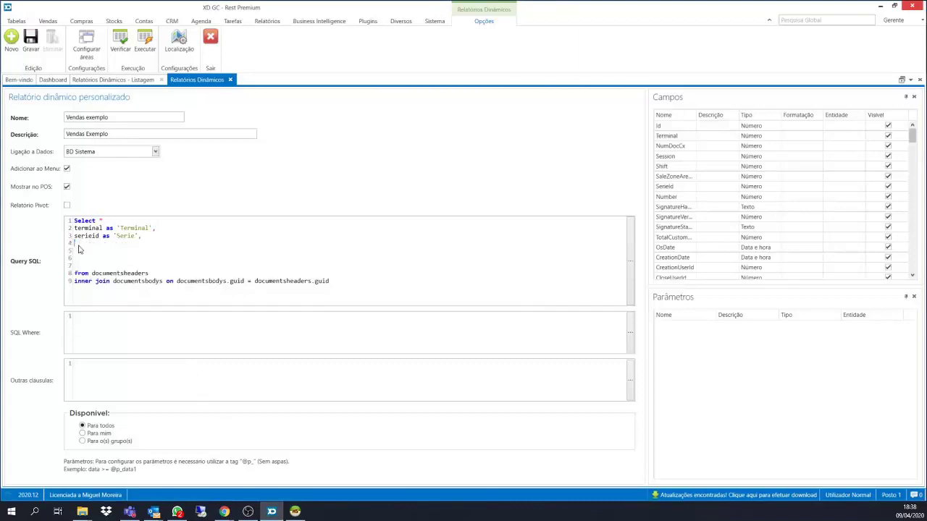
Look up the ItemKeyId column of documentsbodys in HeidiSQL and add "itemkeyid as 'ID Produto'," below the serieid field in the XD query.
left_click(295, 512)
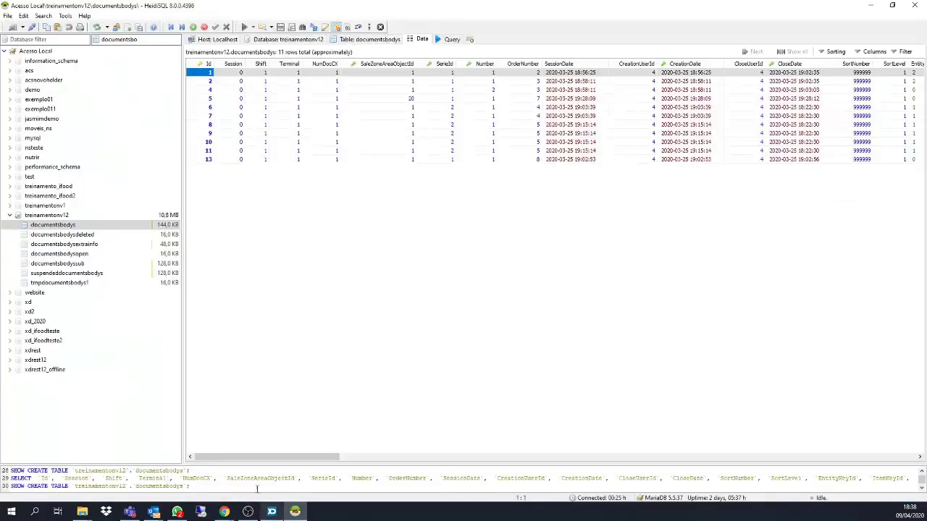
left_click_drag(280, 458, 384, 458)
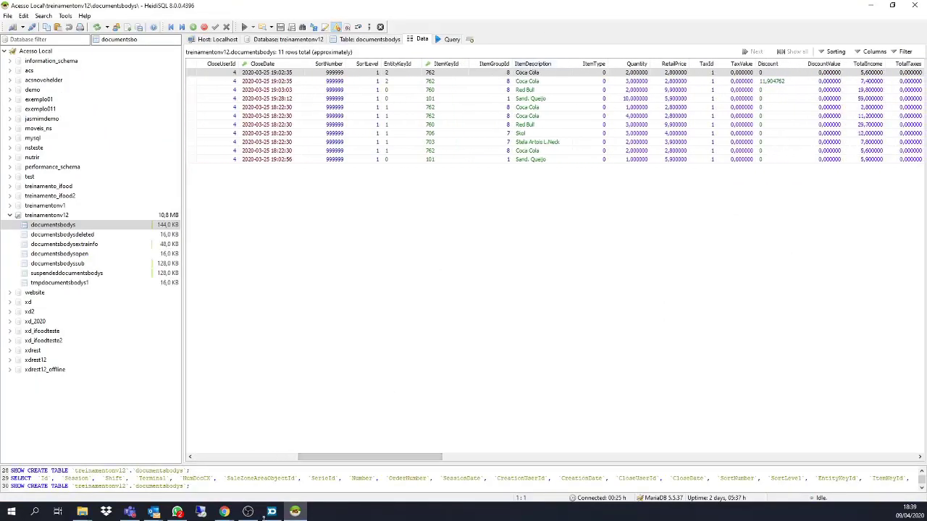
left_click(270, 512)
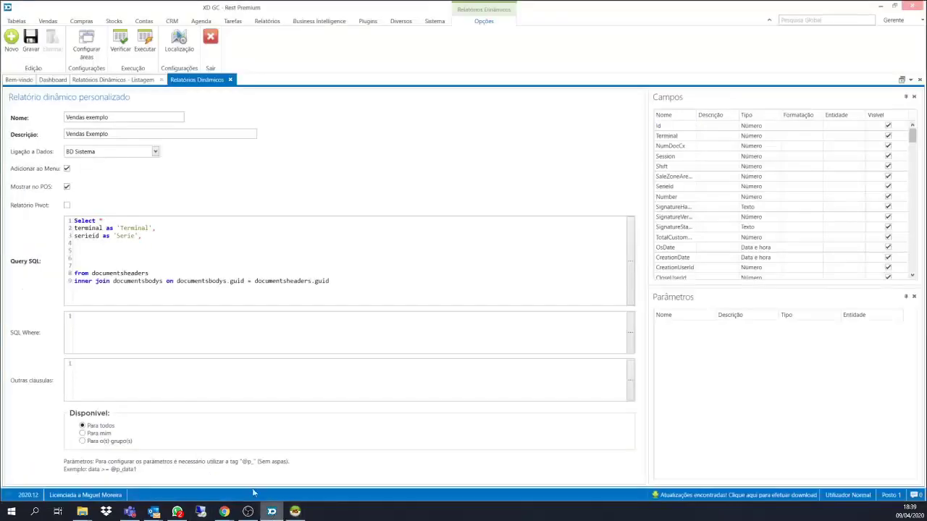
left_click(91, 246)
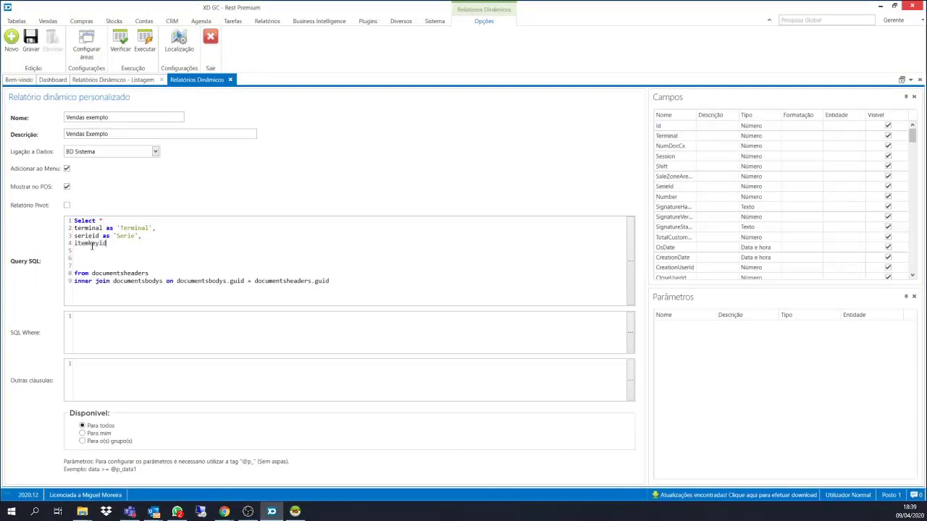
type("itemkeyid as ''ID Produto',")
key("Return")
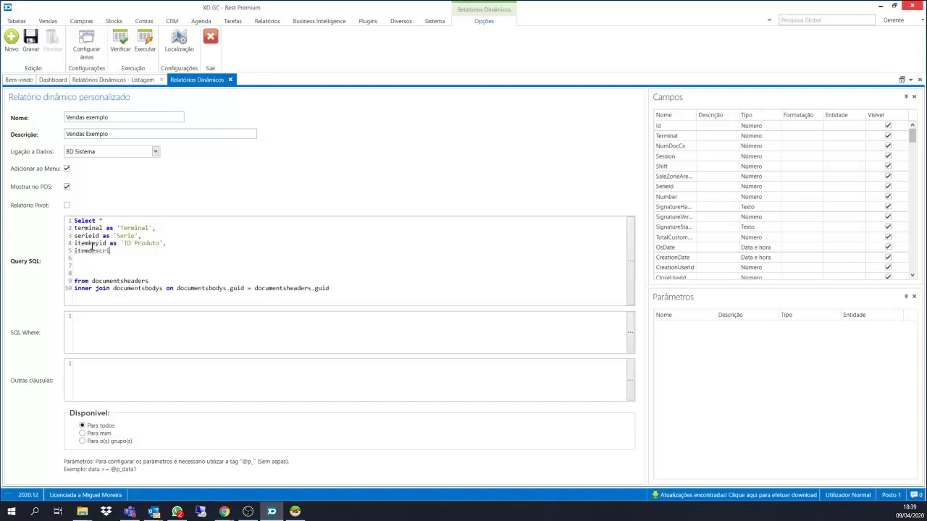
Add "itemdescription as 'Nome Produto'" below the itemkeyid field, verify the query and recheck the column names in HeidiSQL.
type("itemdescription as 'Nome Produto''")
left_click(124, 46)
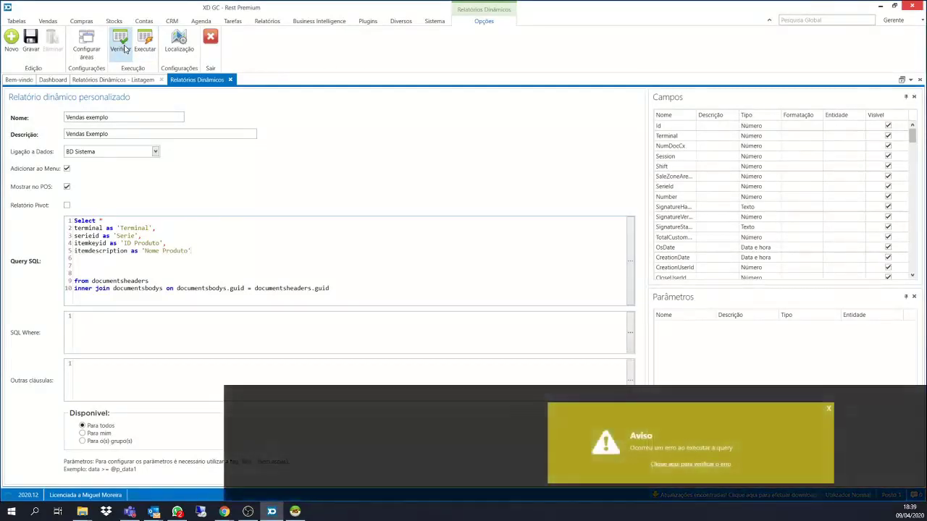
left_click(294, 512)
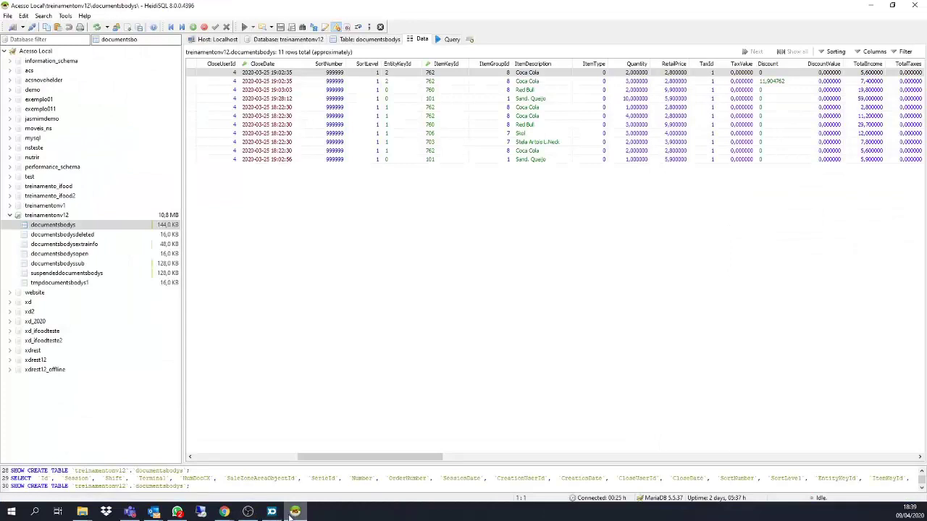
left_click(289, 514)
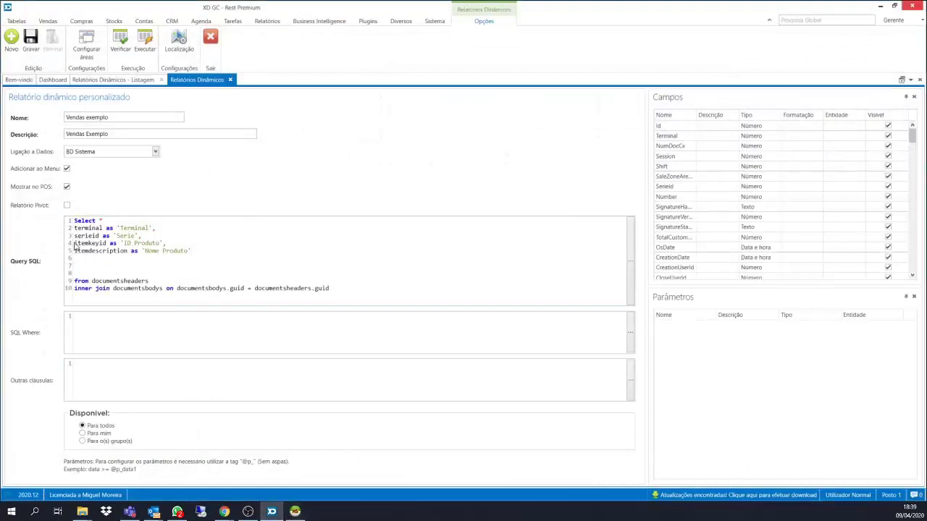
Prefix the itemkeyid and itemdescription fields in the XD query with "documentsbodys.".
type("documentsbod")
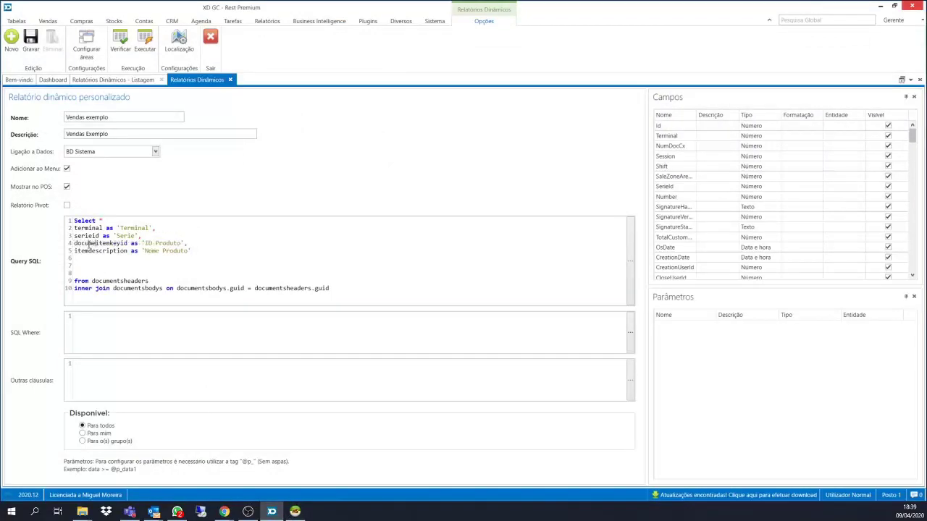
type("ys.")
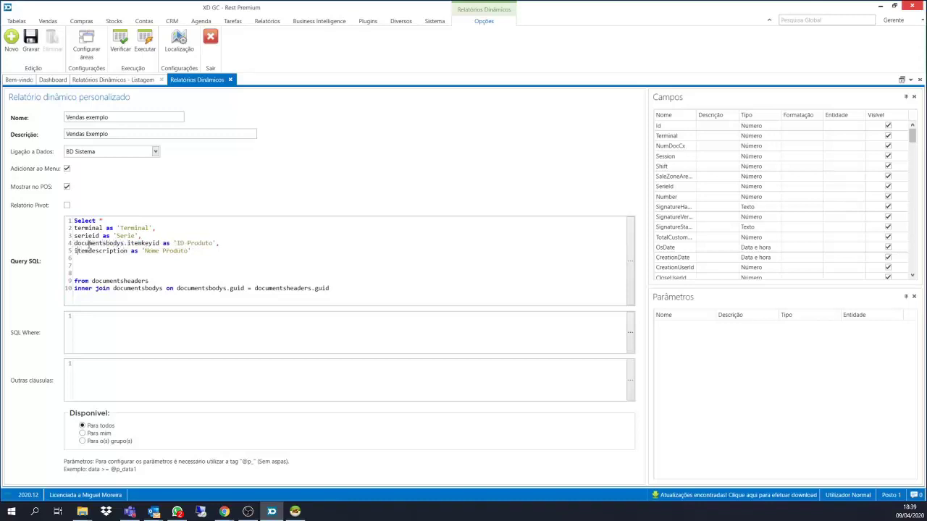
key("Down")
key("Home")
type("documentsbodys.")
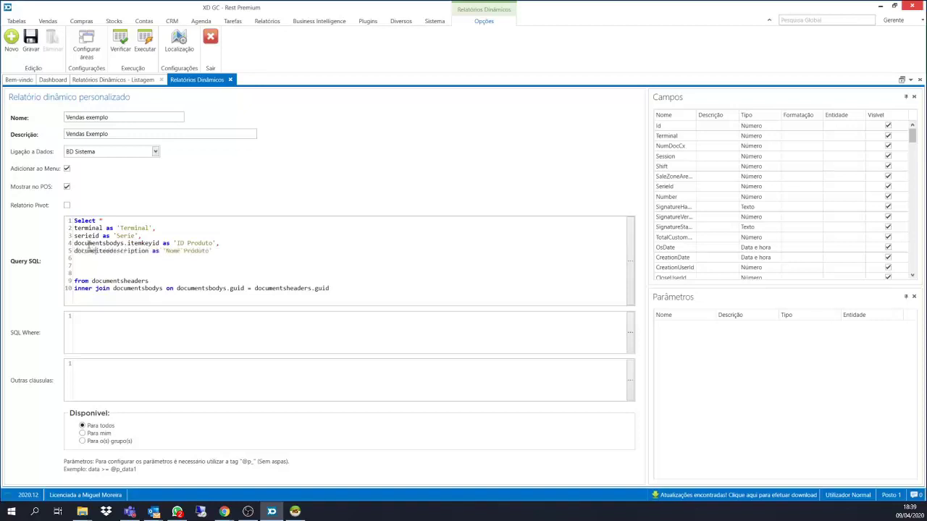
type("s.")
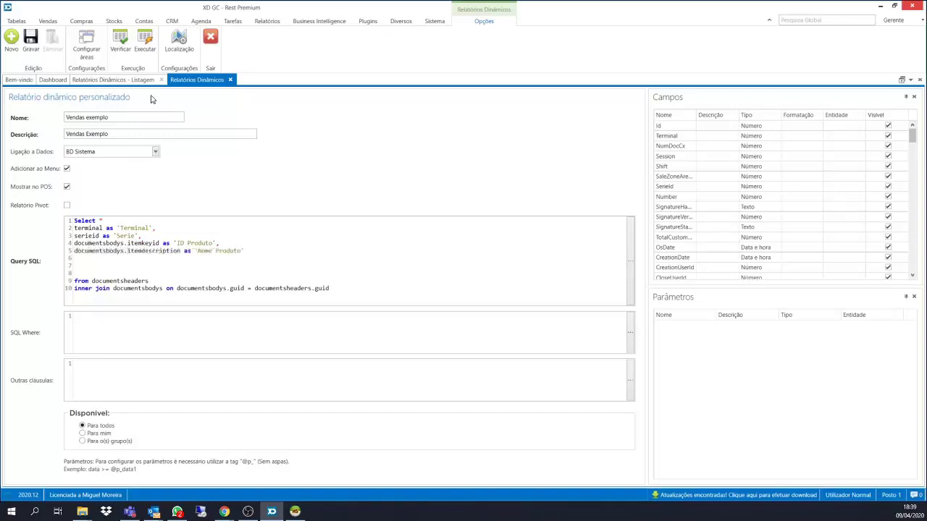
Verify the query, read the error details and remove the asterisk after Select before verifying again.
left_click(121, 58)
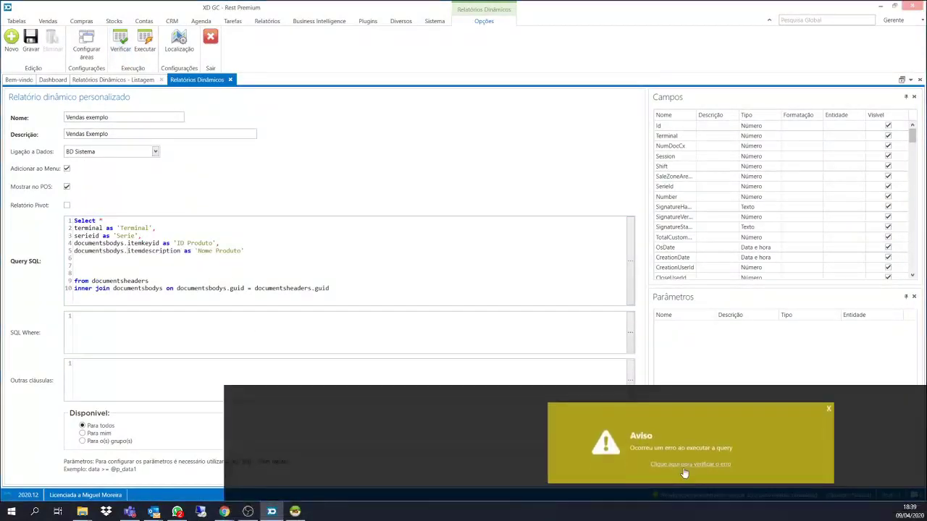
left_click(677, 465)
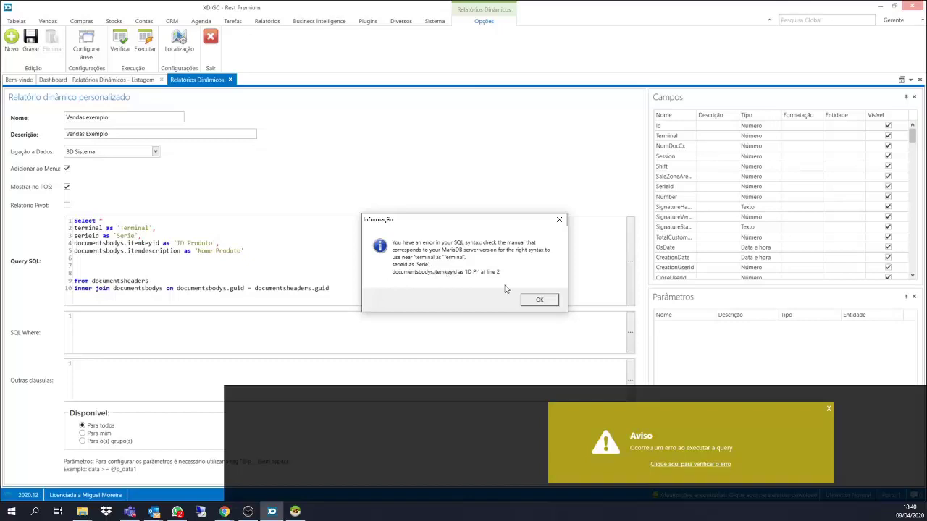
left_click(536, 299)
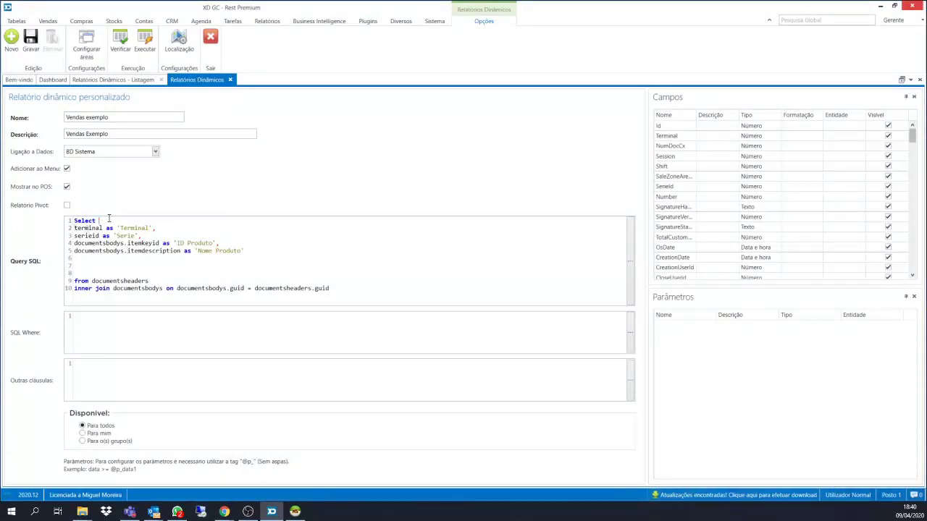
left_click(123, 45)
Prefix the terminal field with "documentsheaders." and the serieid field with "documentosheaders.", and verify the query.
type("documents")
type("headers.")
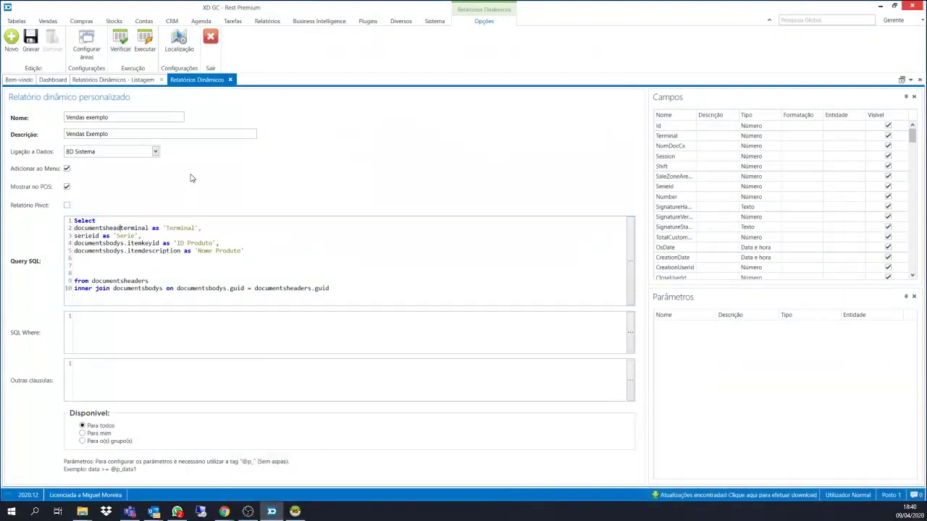
key("Down")
type("documents")
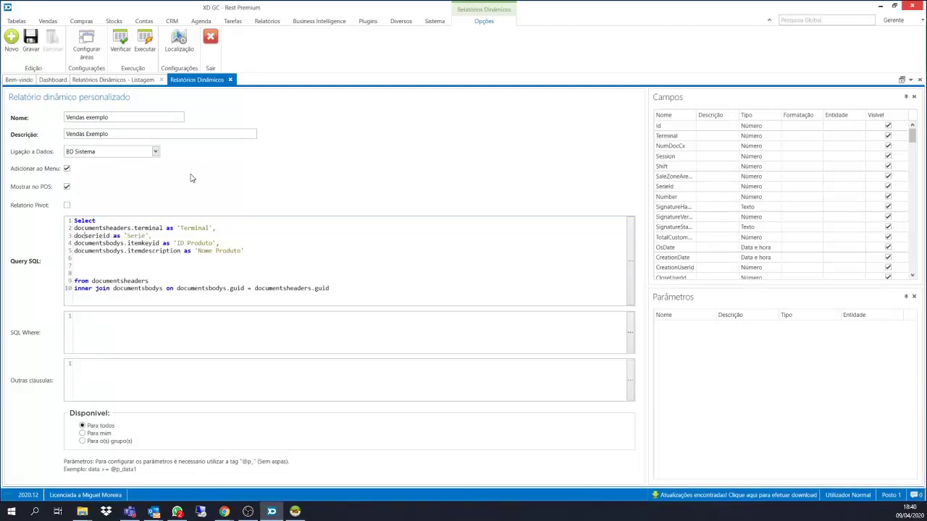
type("headers.")
left_click(123, 42)
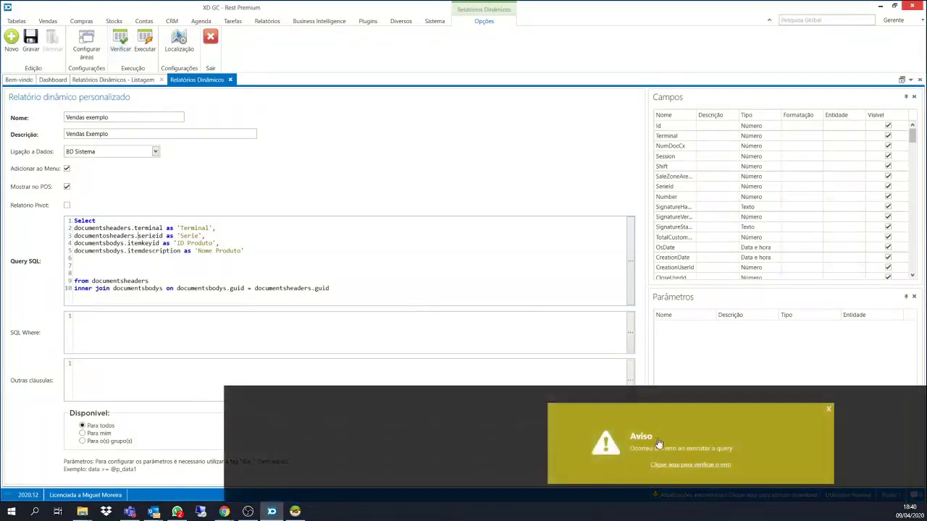
Read the error details, correct the serieid prefix to "documentsheaders." and verify the query again.
left_click(667, 462)
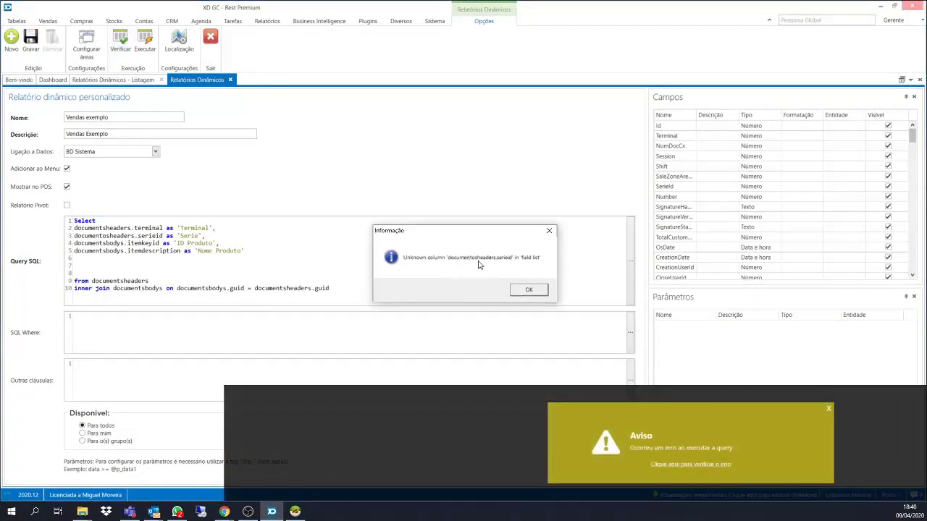
left_click(529, 290)
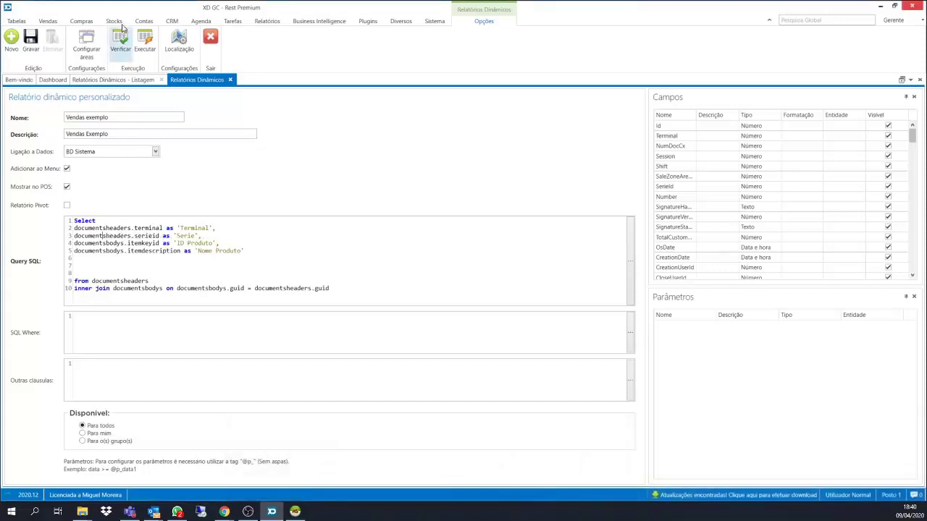
left_click(121, 41)
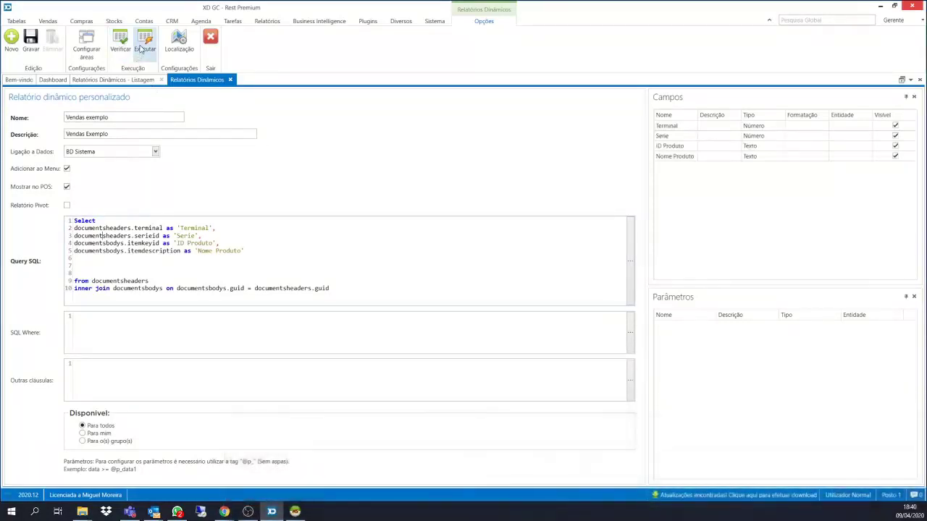
Save the Vendas exemplo report, run it and close its results view.
left_click(31, 42)
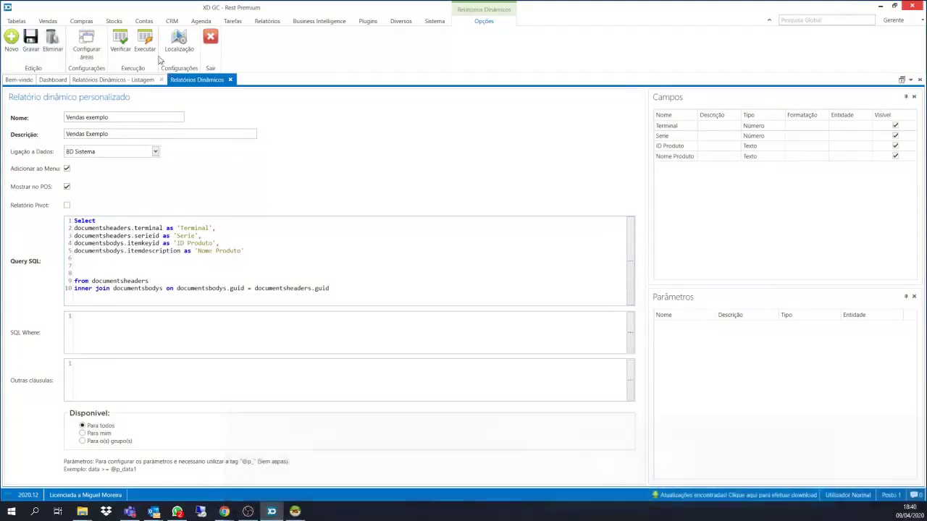
left_click(145, 45)
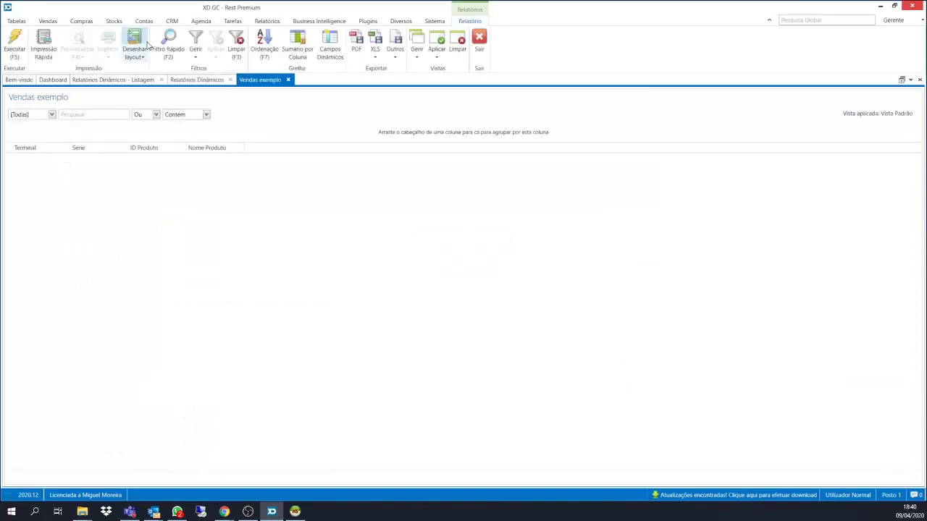
left_click(14, 51)
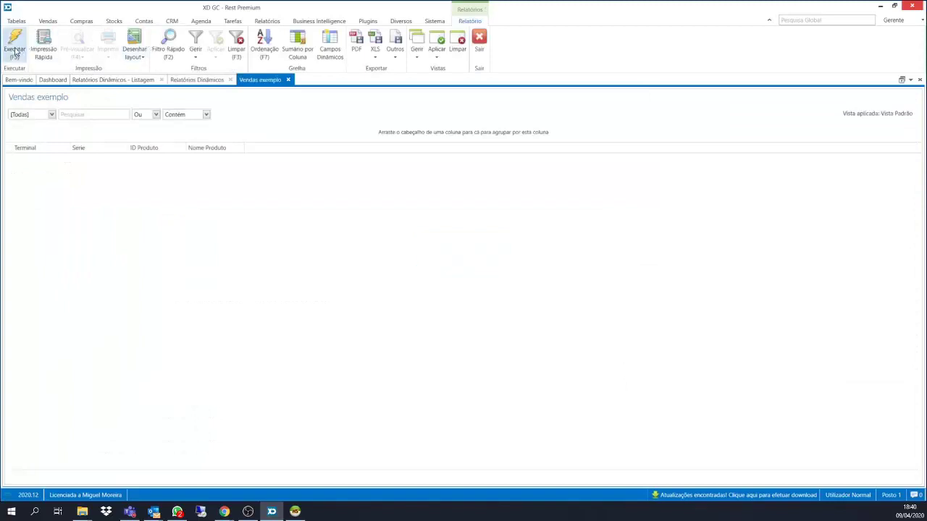
left_click(14, 50)
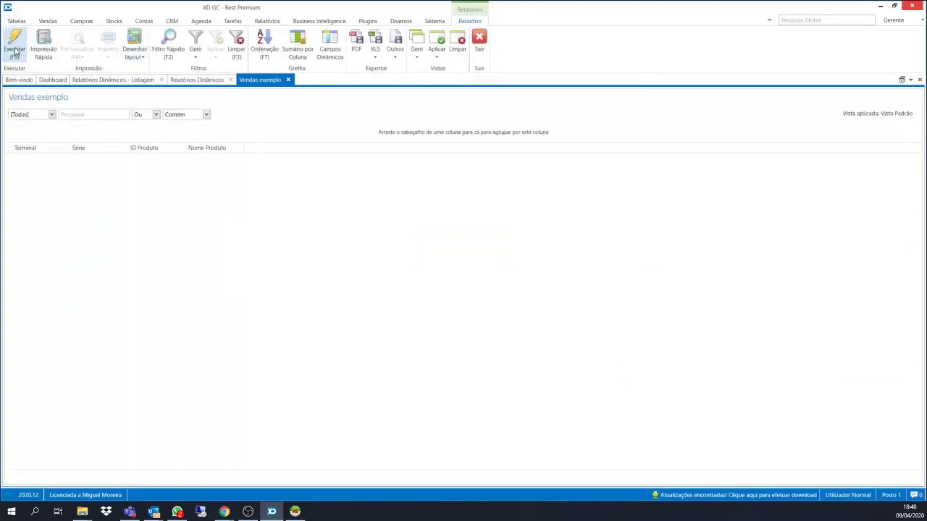
left_click(288, 80)
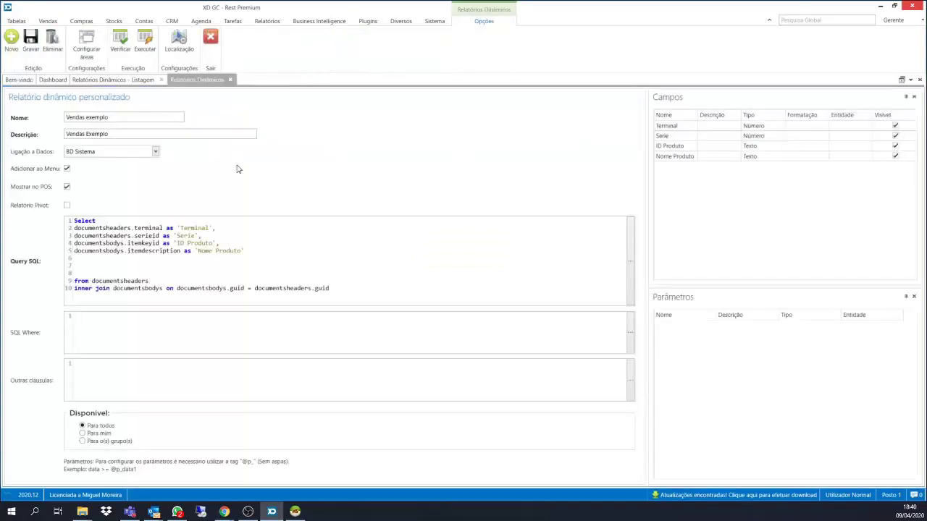
Check the first columns of the documentsbodys data in HeidiSQL and return to XD.
left_click(102, 228)
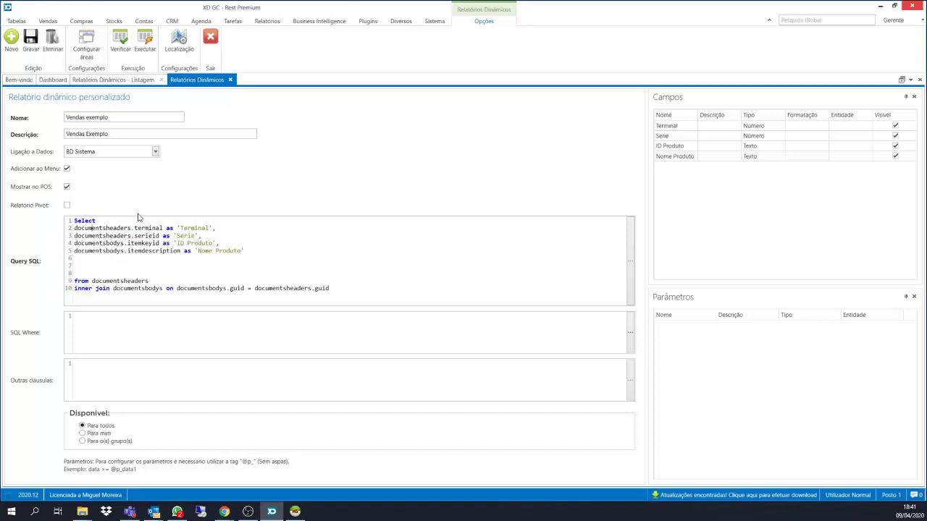
left_click(301, 512)
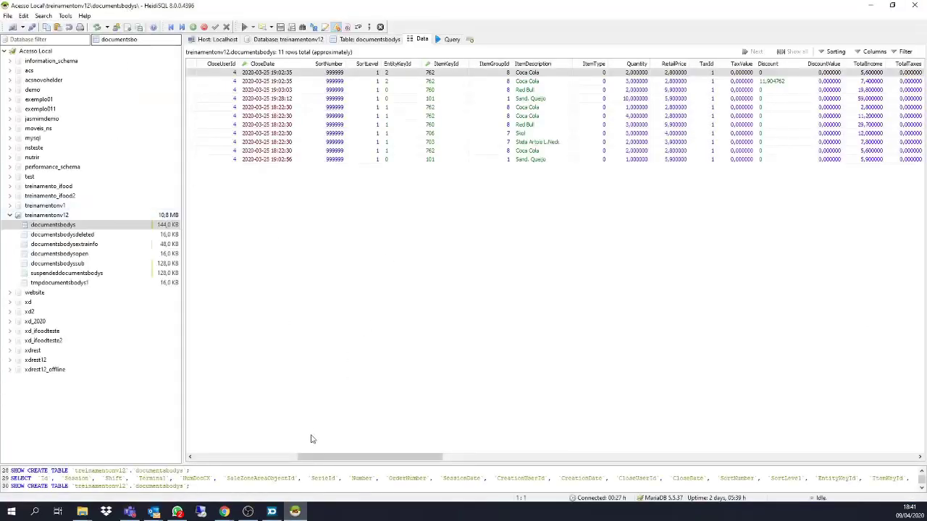
left_click_drag(353, 462, 208, 449)
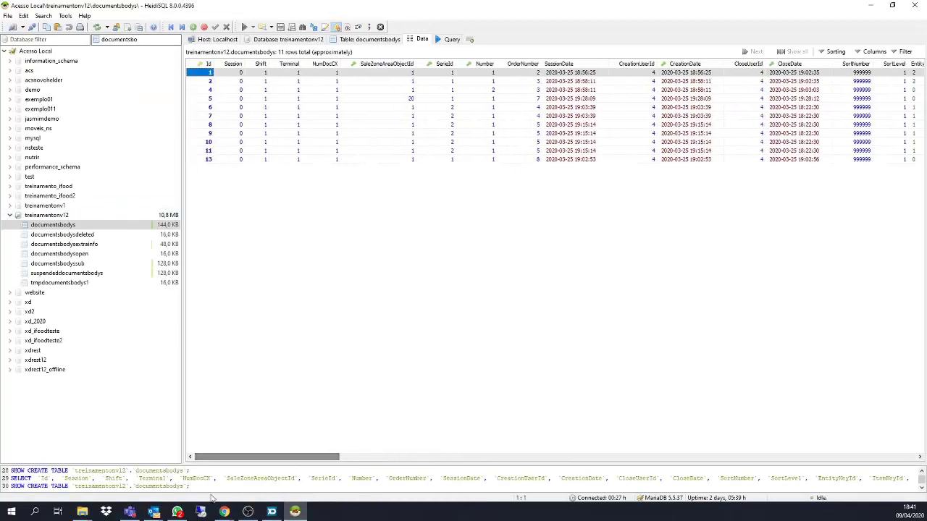
left_click(271, 512)
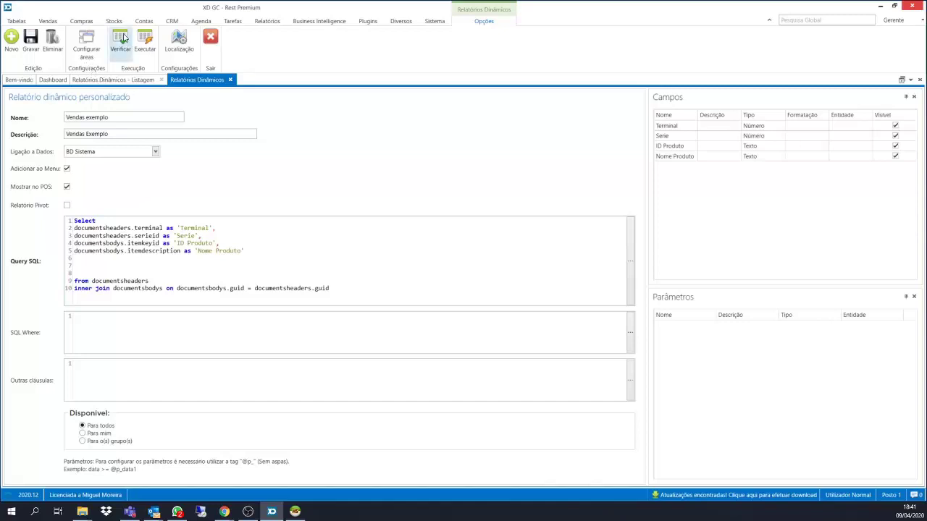
Verify the joined query again, rerun the Vendas exemplo report and leave its results.
left_click(122, 38)
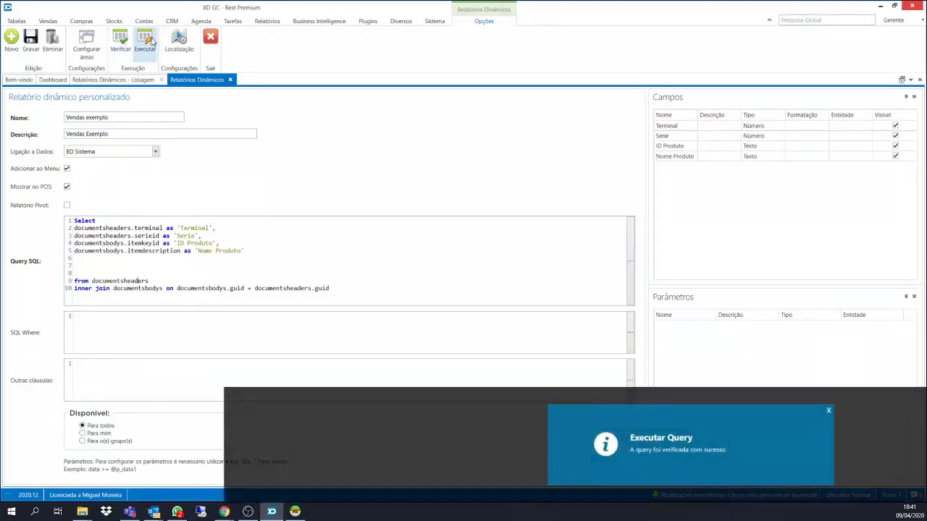
left_click(148, 42)
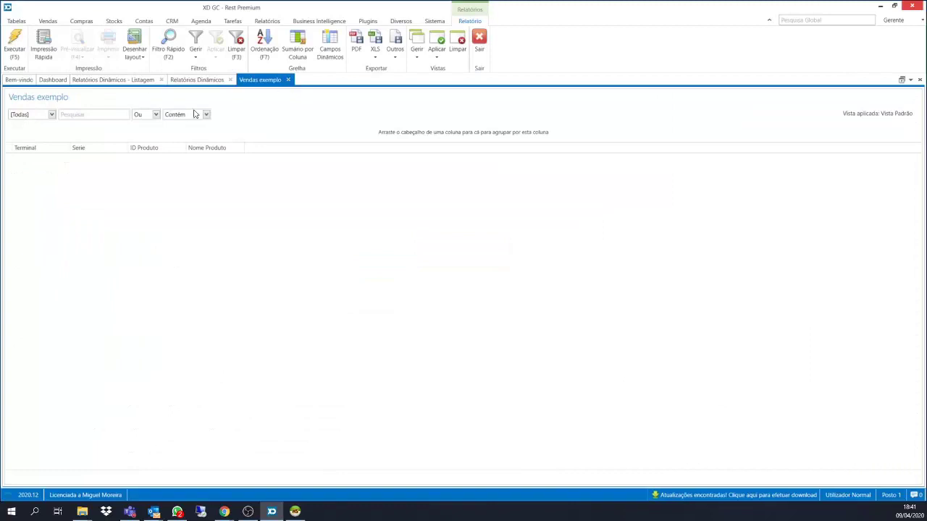
key("Escape")
Save the Vendas exemplo report and close its editor.
left_click(32, 45)
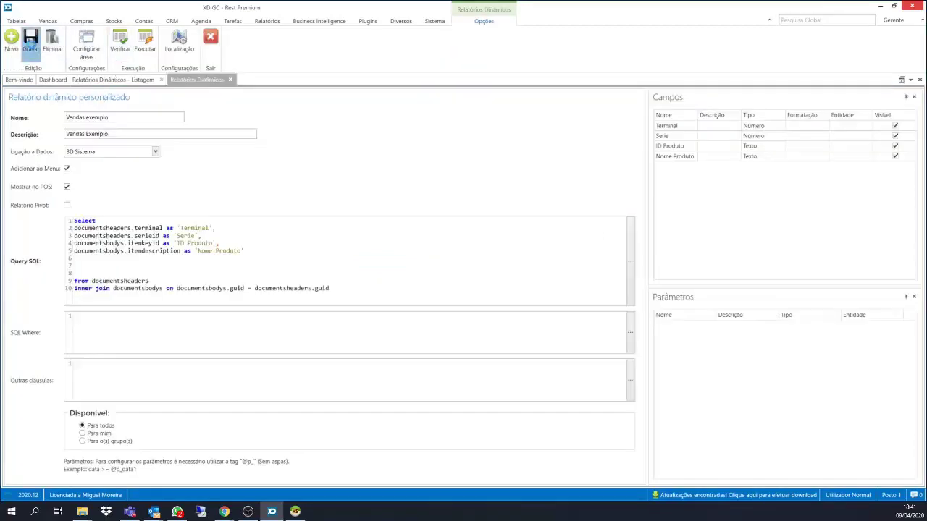
left_click(480, 289)
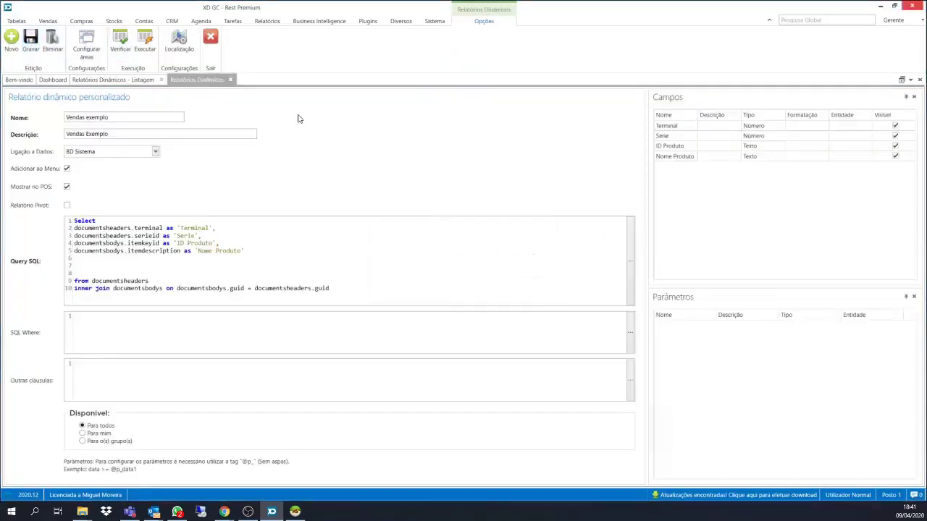
left_click(230, 80)
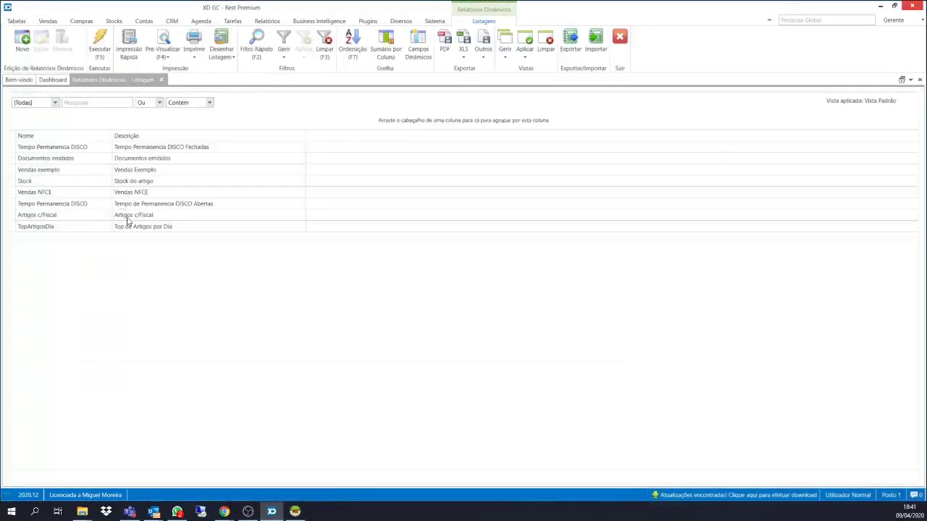
Open the Documentos emitidos report to examine how its query and parameters are built, and close it.
left_click(65, 158)
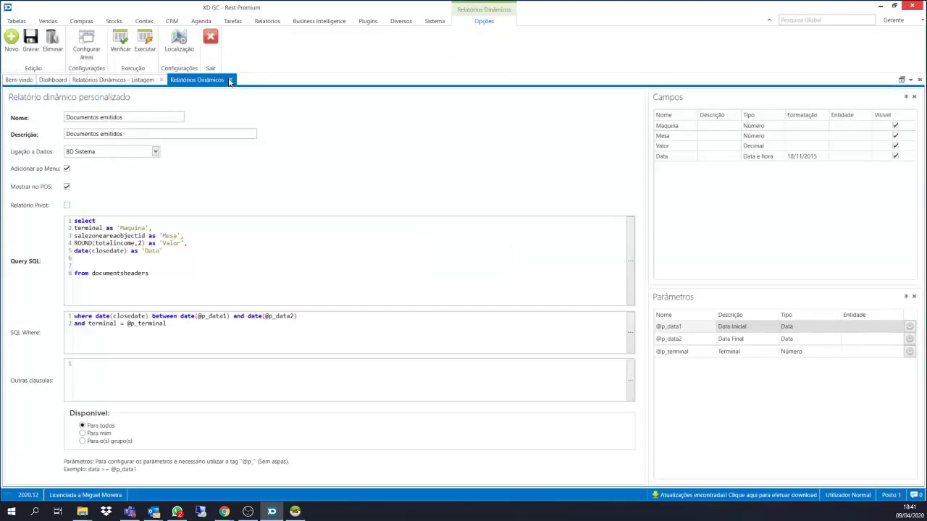
left_click(229, 80)
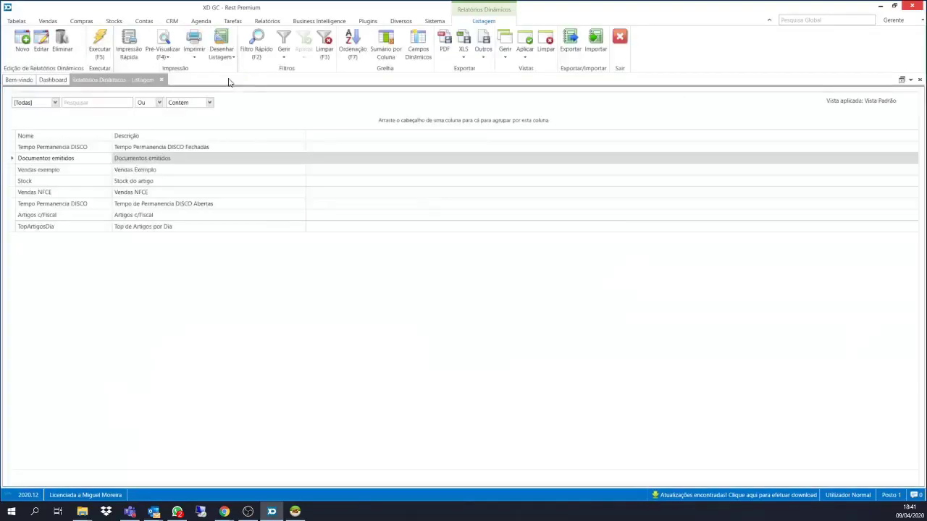
double_click(76, 161)
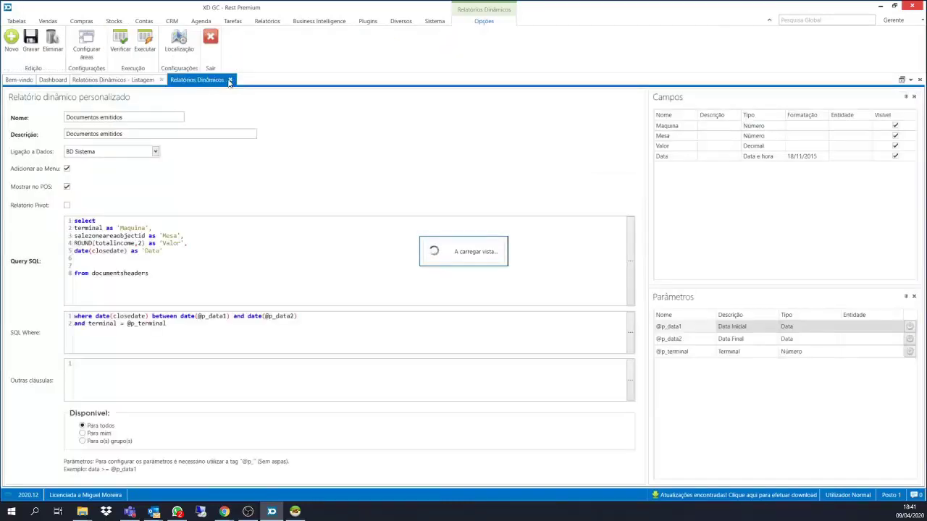
left_click(231, 80)
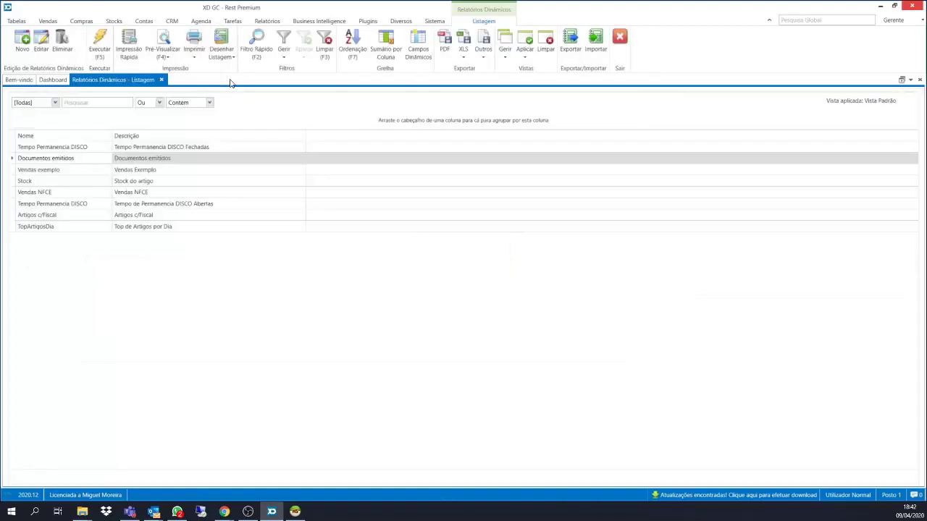
Reopen the Vendas exemplo report for editing, run it and close the results.
double_click(139, 170)
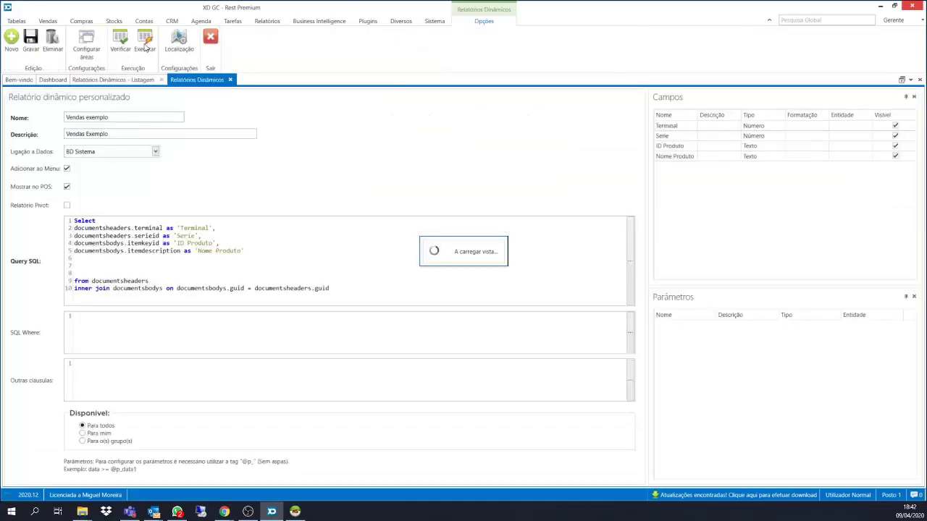
left_click(145, 48)
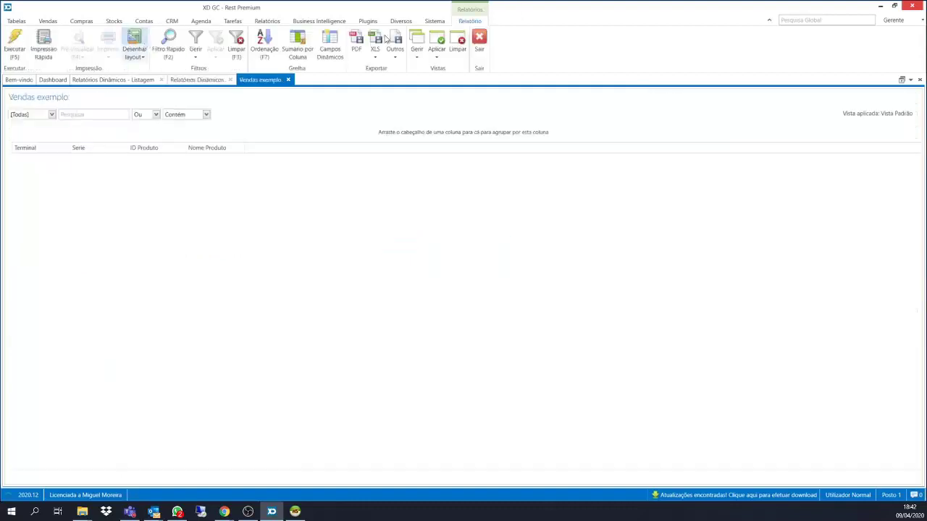
left_click(287, 80)
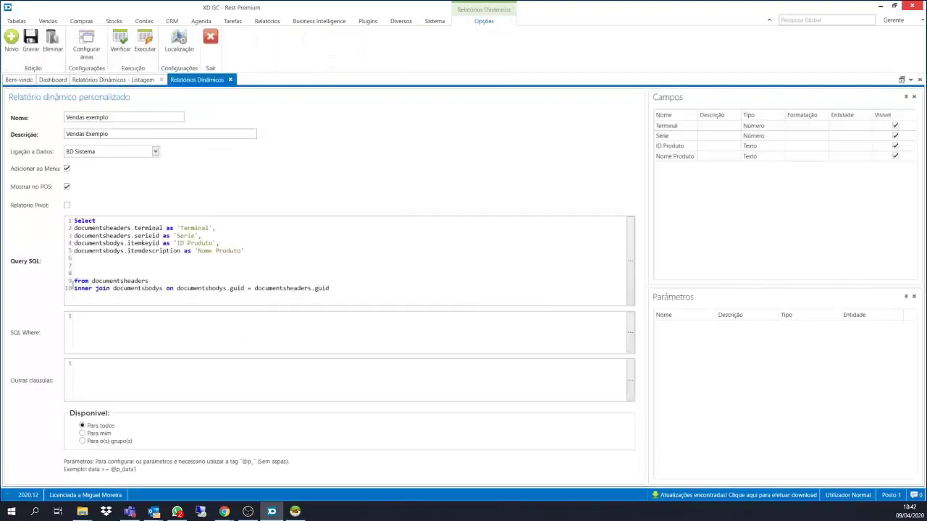
Remove the inner join line and the itemkeyid and itemdescription fields from the query.
left_click(68, 288)
key("Delete")
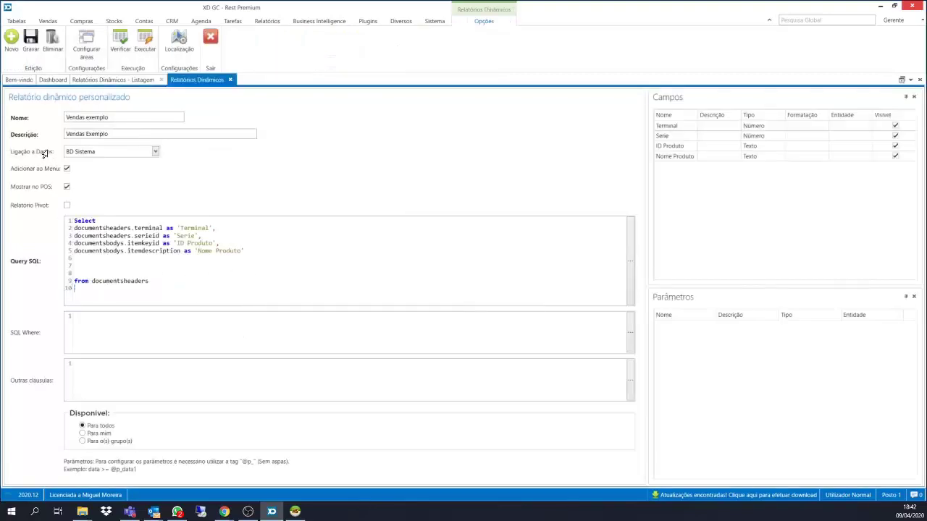
left_click(120, 39)
left_click_drag(243, 250, 54, 243)
key("Delete")
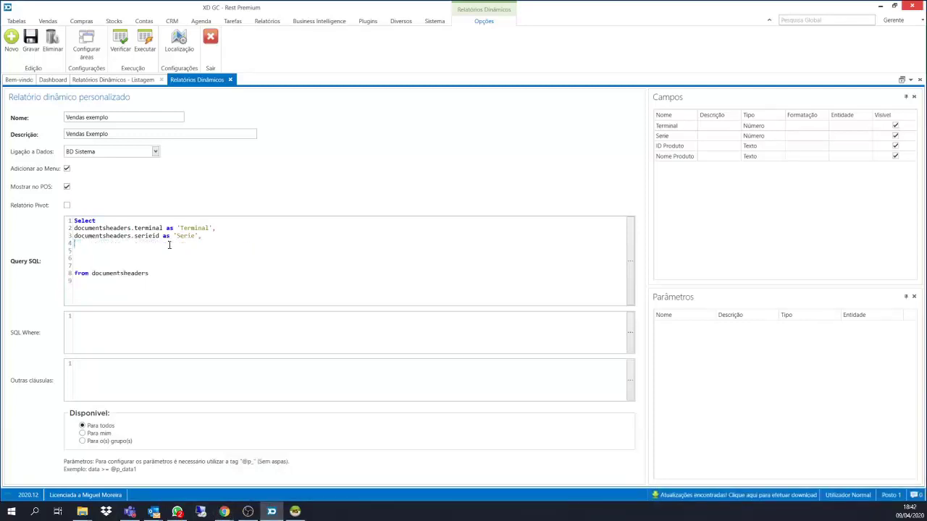
Remove the comma after 'Serie', verify the query and run the report with only the documentsheaders fields.
left_click(121, 42)
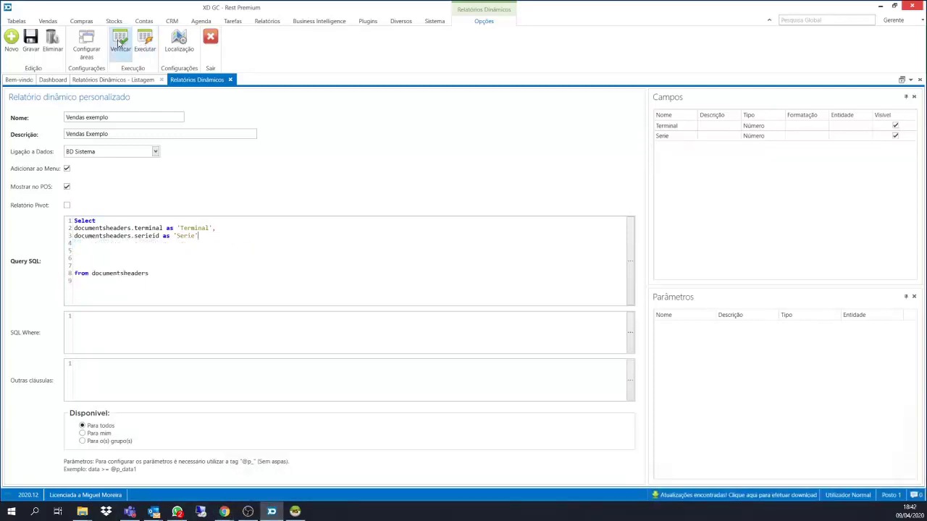
left_click(145, 42)
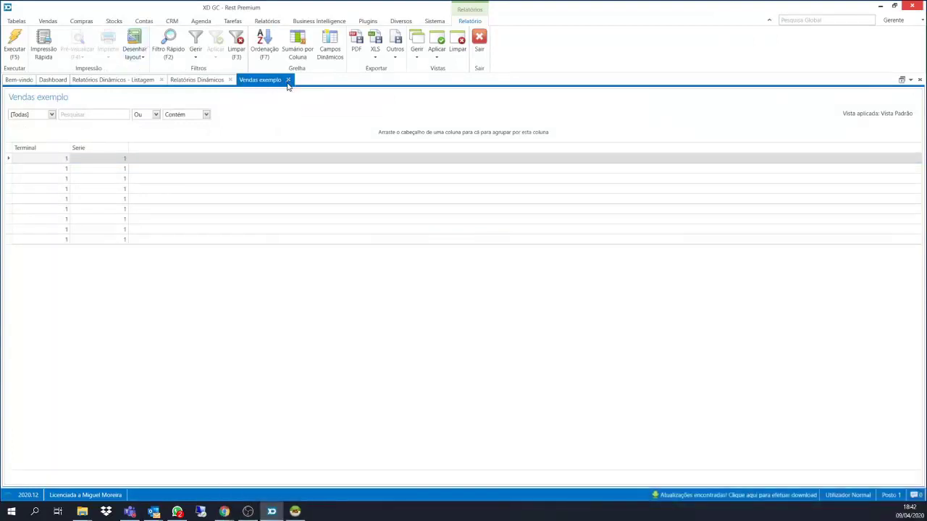
left_click(288, 81)
Undo the removals to restore the documentsbodys fields and the inner join in the query.
left_click(192, 263)
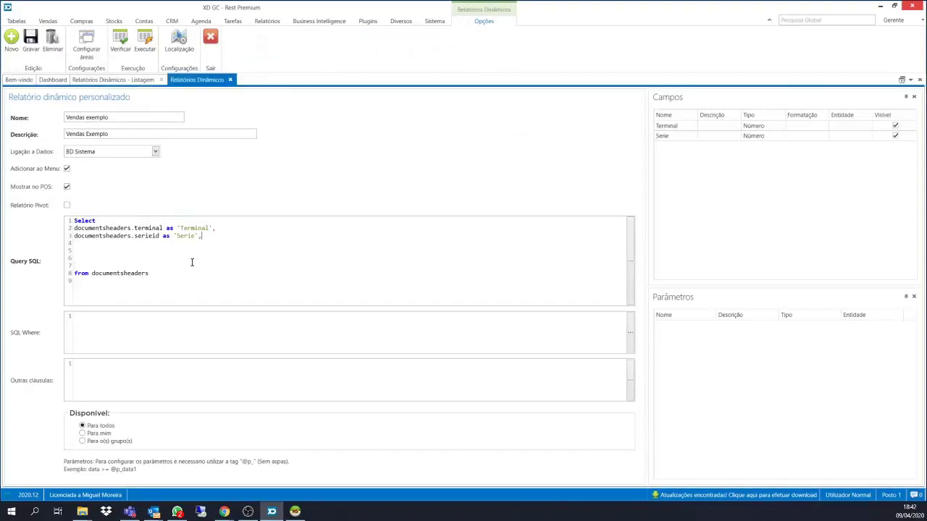
key("ctrl+z")
key("ctrl+z")
left_click(158, 263)
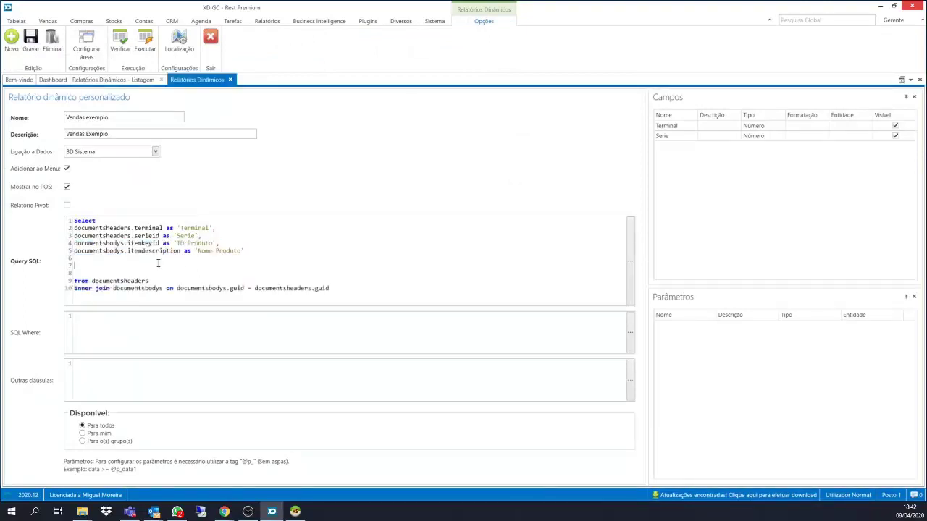
left_click(131, 258)
Add "documentsheaders.guid as 'Guid Header'," below the serieid field, verify the query and run the report.
left_click(210, 236)
key("Return")
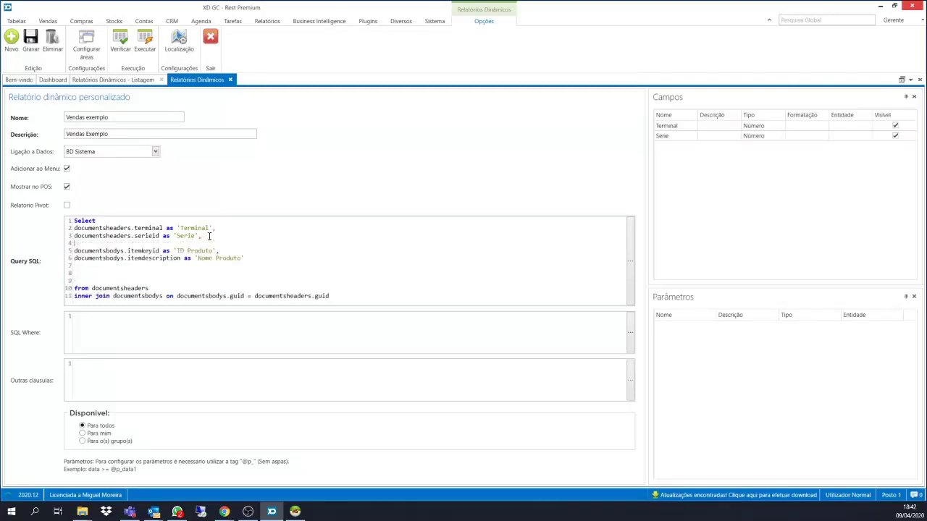
type("documentsheaders.")
type("guid as ")
type("''")
type("Guid Header',")
left_click(123, 51)
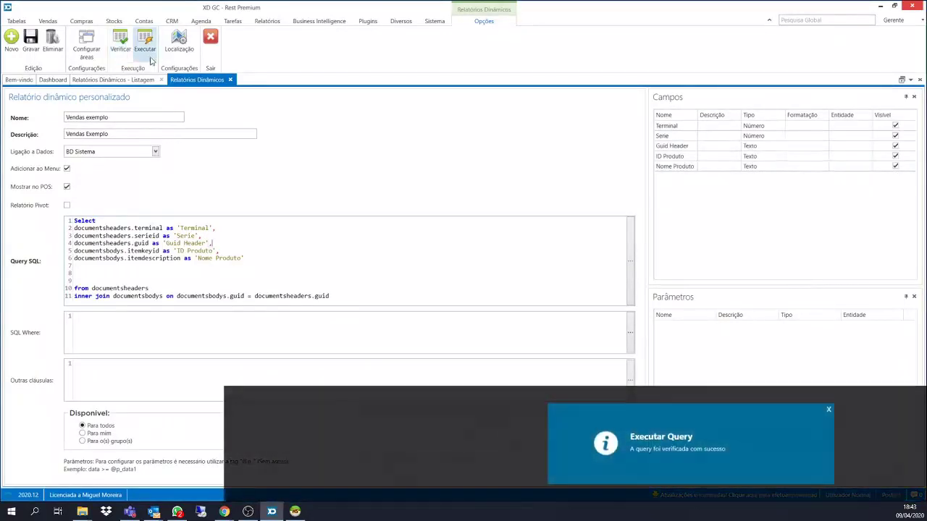
left_click(151, 45)
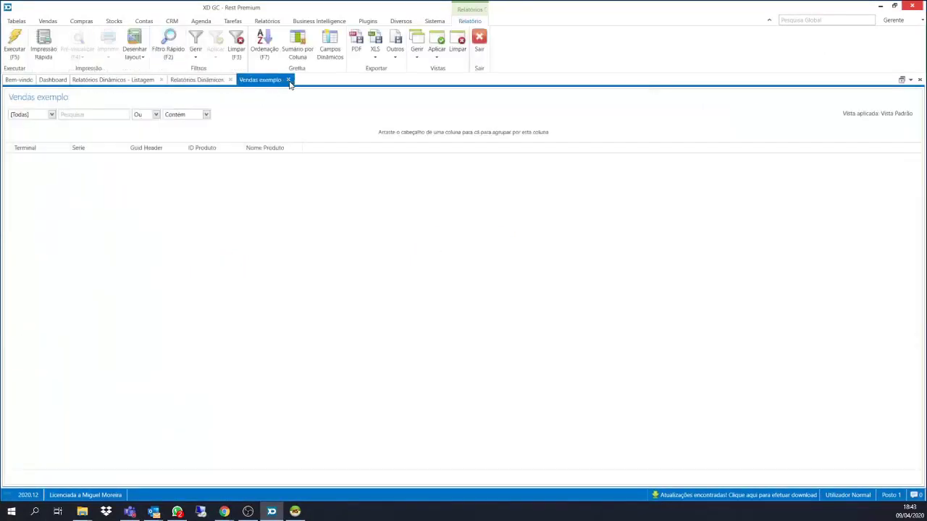
left_click(288, 80)
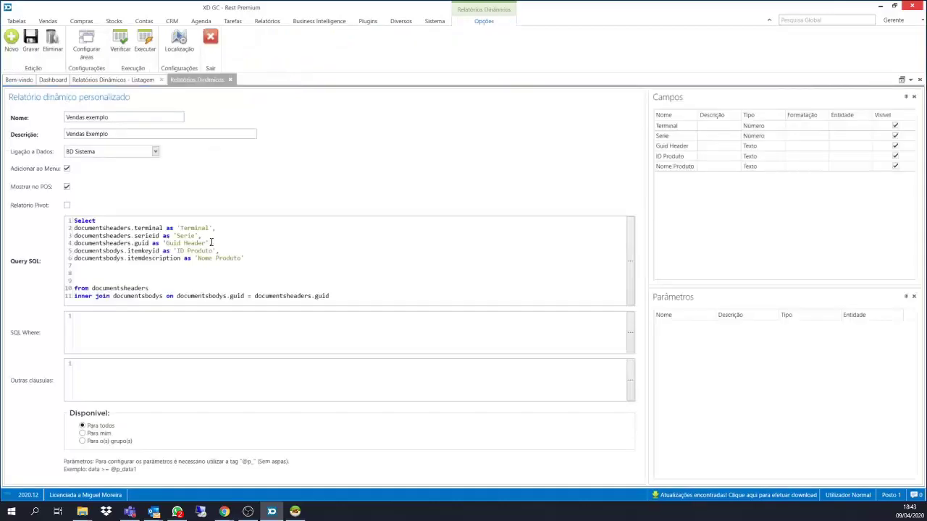
Add "documentsbodys.guid as 'Guid Body'," below the Guid Header field, verify the query, run the report and close its results.
left_click(211, 243)
key("Return")
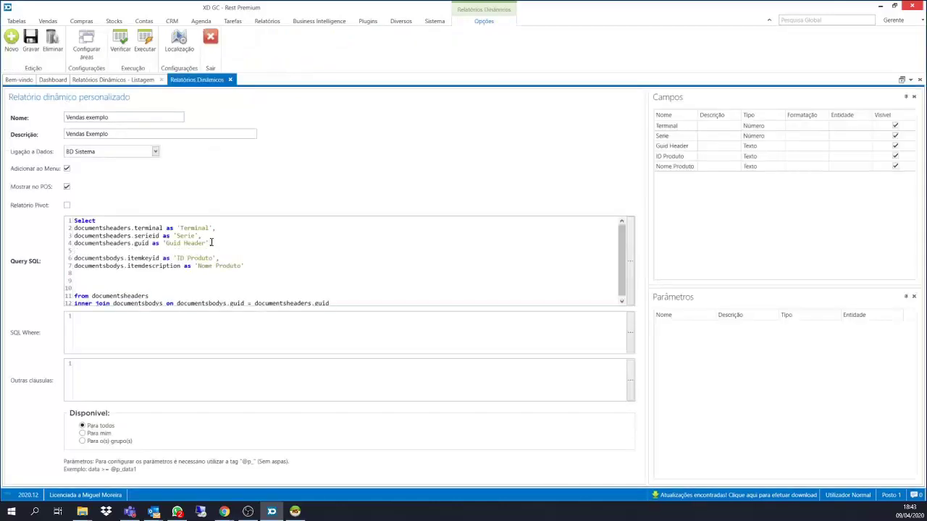
type("documentsbodys.guid as 'Gu")
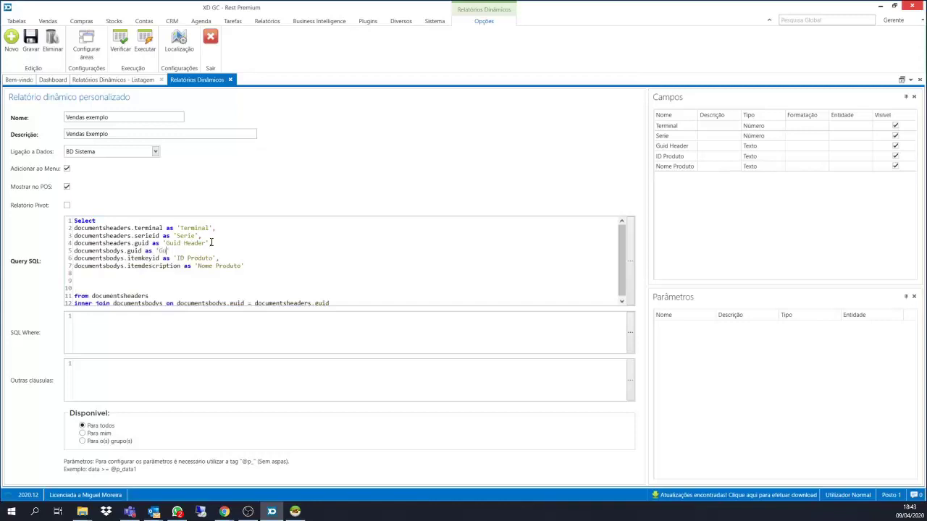
type("id Body',")
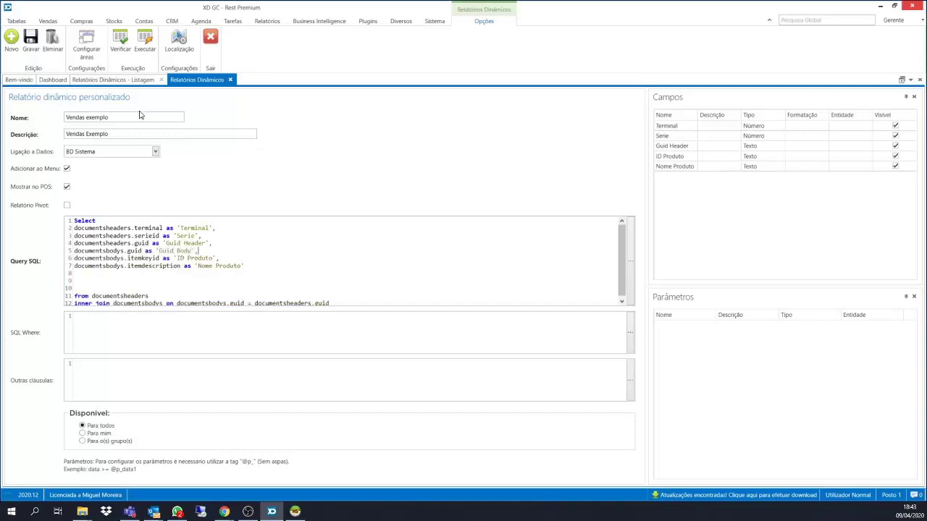
left_click(121, 44)
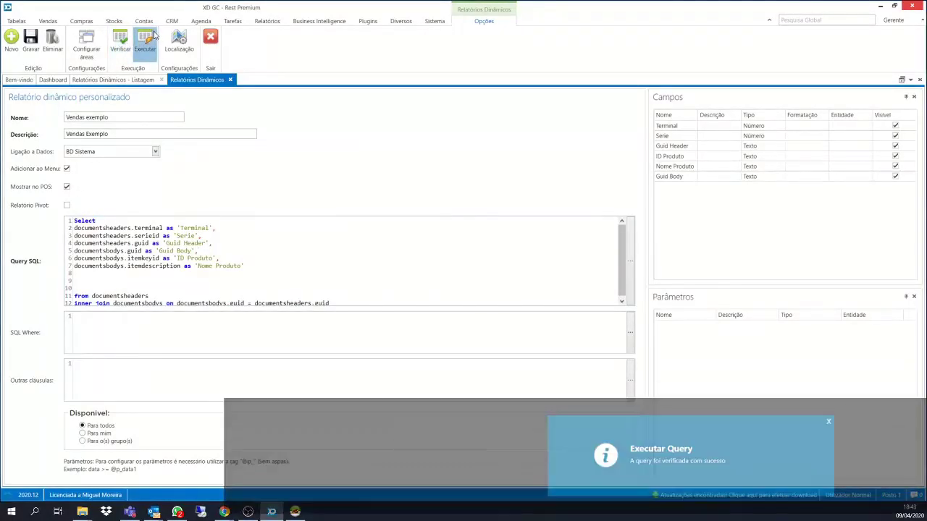
left_click(150, 42)
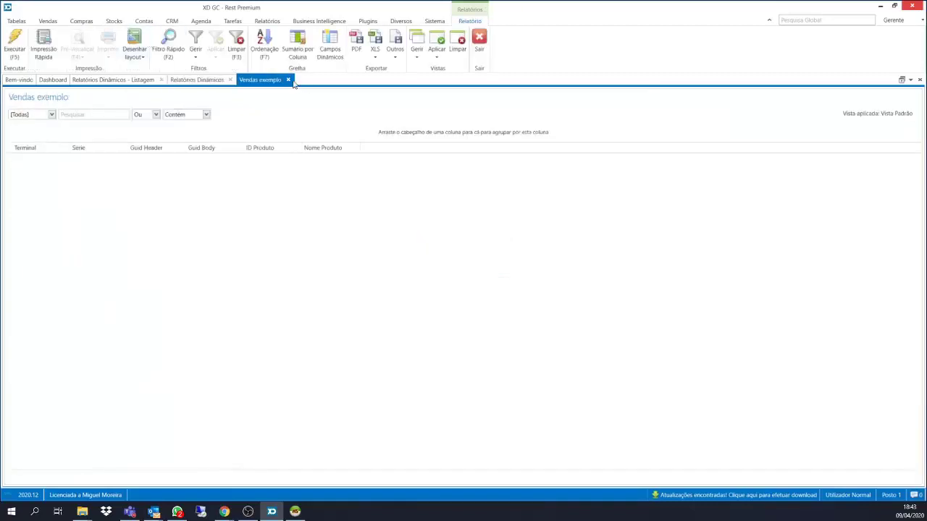
left_click(287, 80)
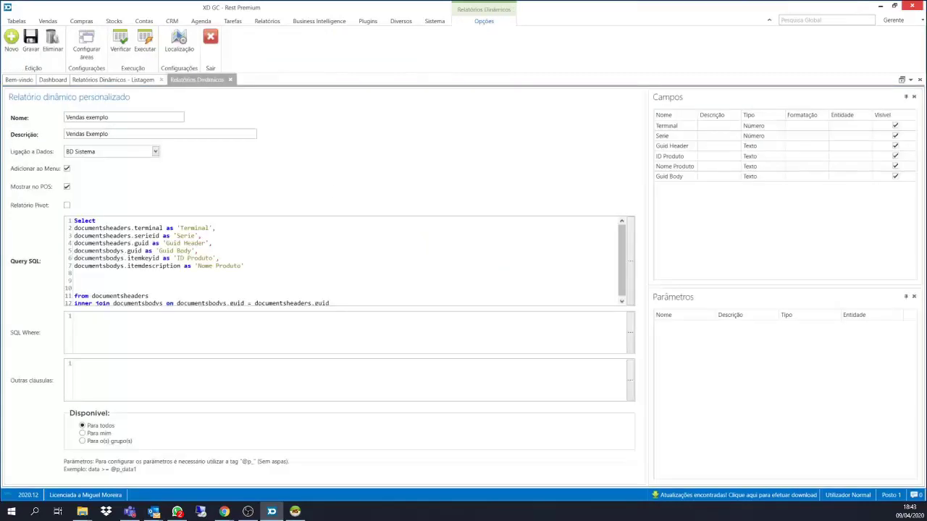
Switch to HeidiSQL and compare the DocumentGuid and Guid columns in the documentsbodys data.
left_click(295, 512)
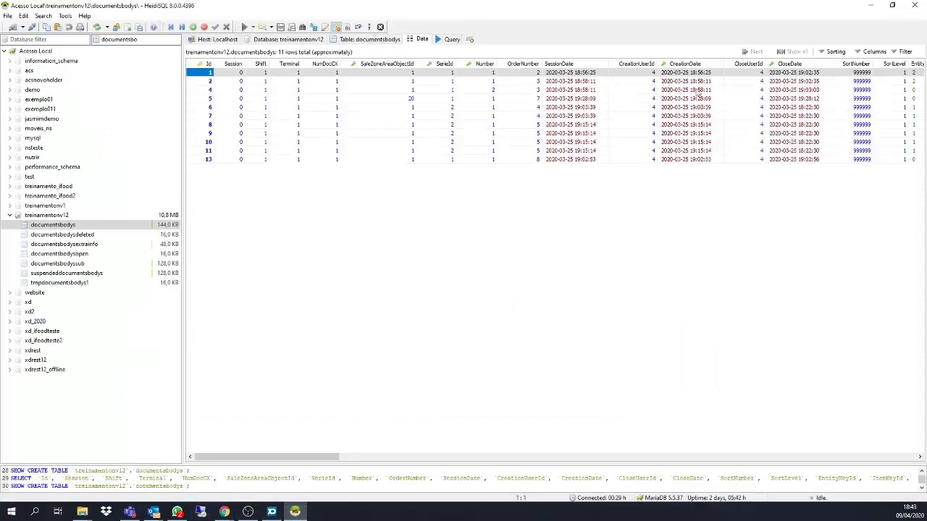
left_click_drag(318, 462, 714, 404)
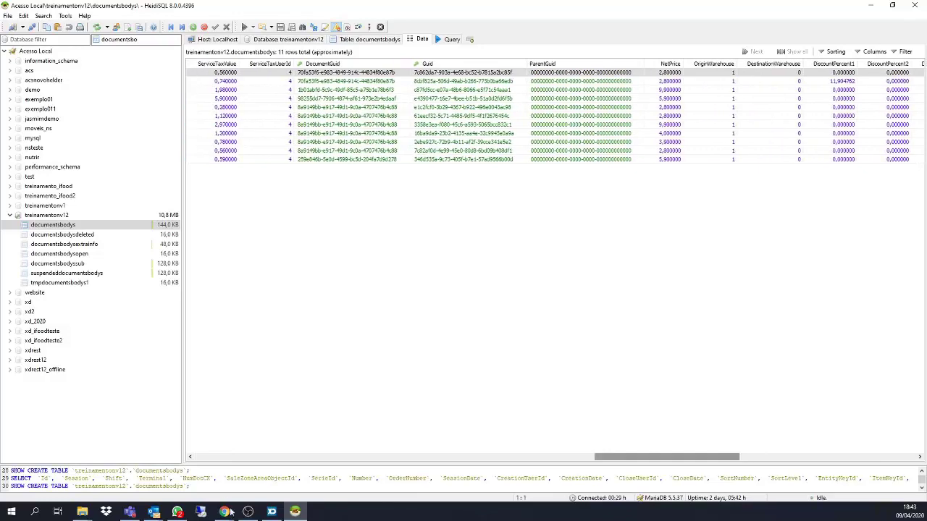
left_click(272, 512)
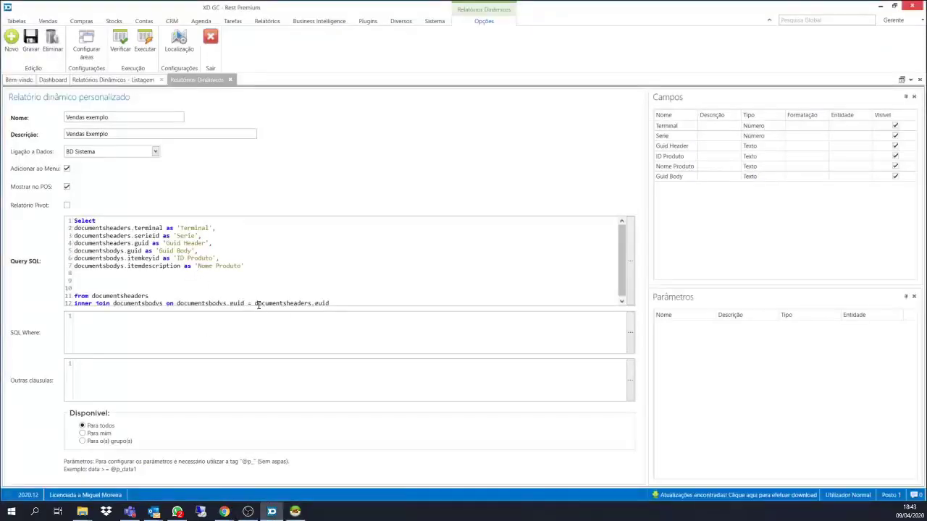
In the XD GC query, replace documentsbodys.guid with documentsbodys.documentguid in the join and the 'Guid Body' field, then verify and run the report.
left_click(231, 303)
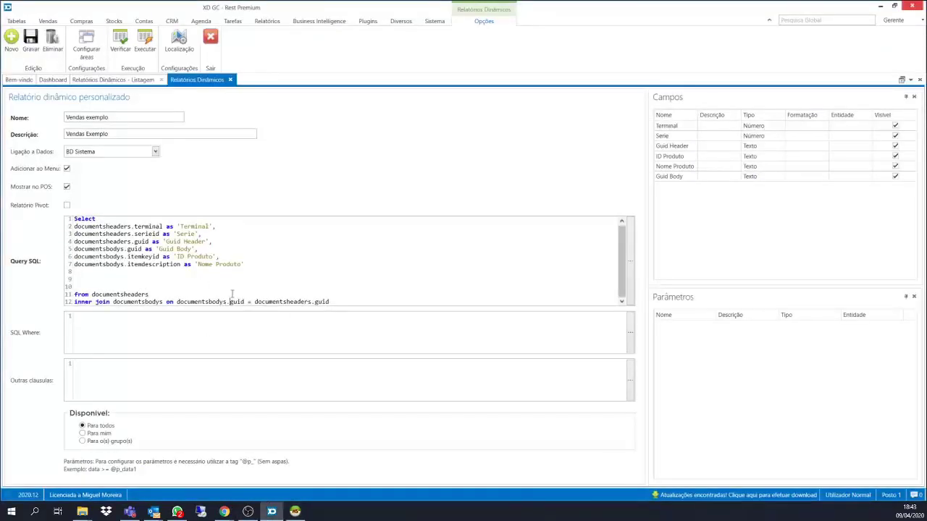
type("document")
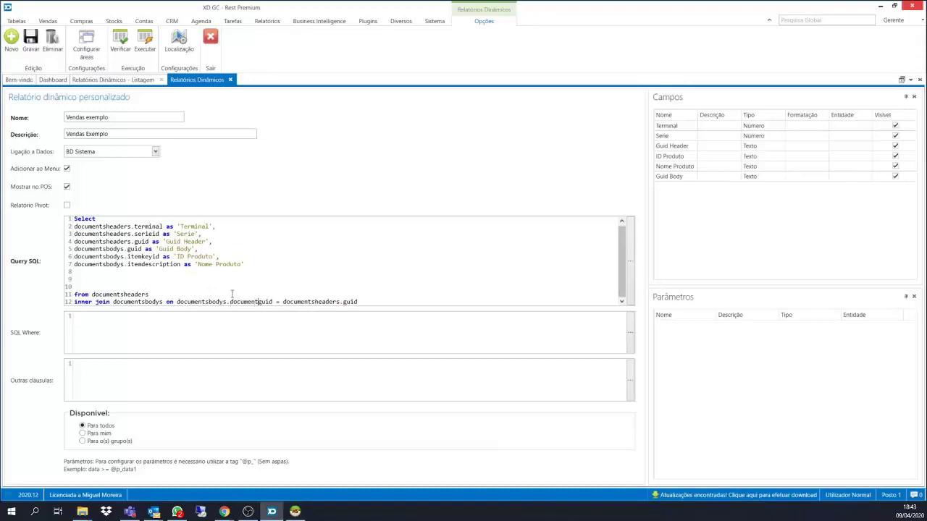
left_click(127, 249)
type("document")
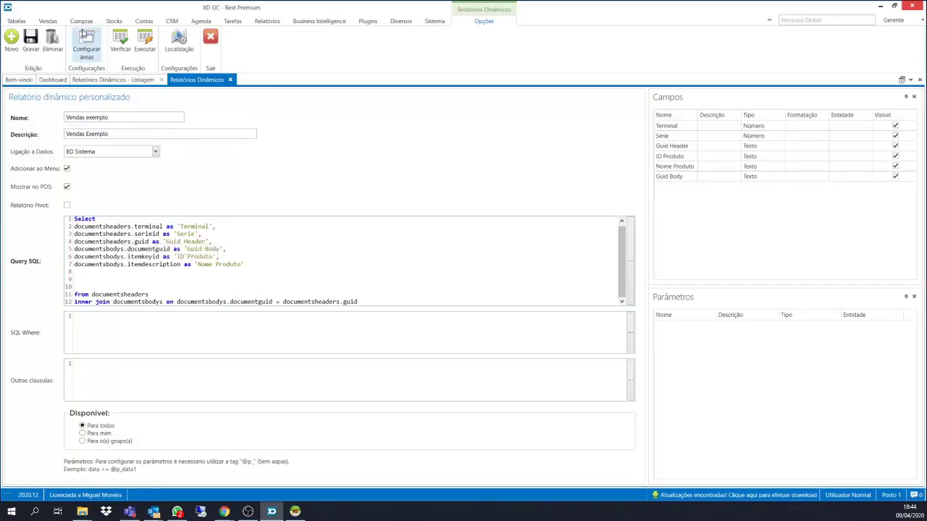
left_click(122, 42)
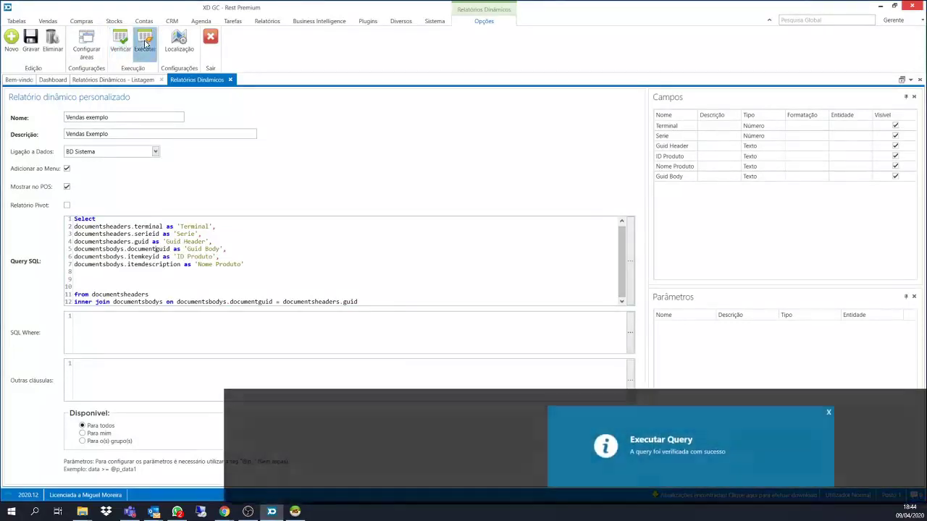
left_click(145, 44)
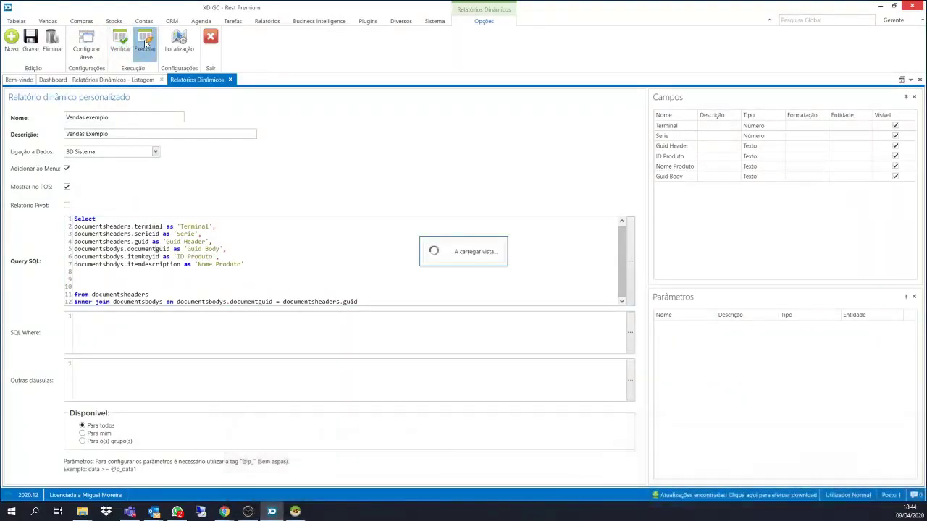
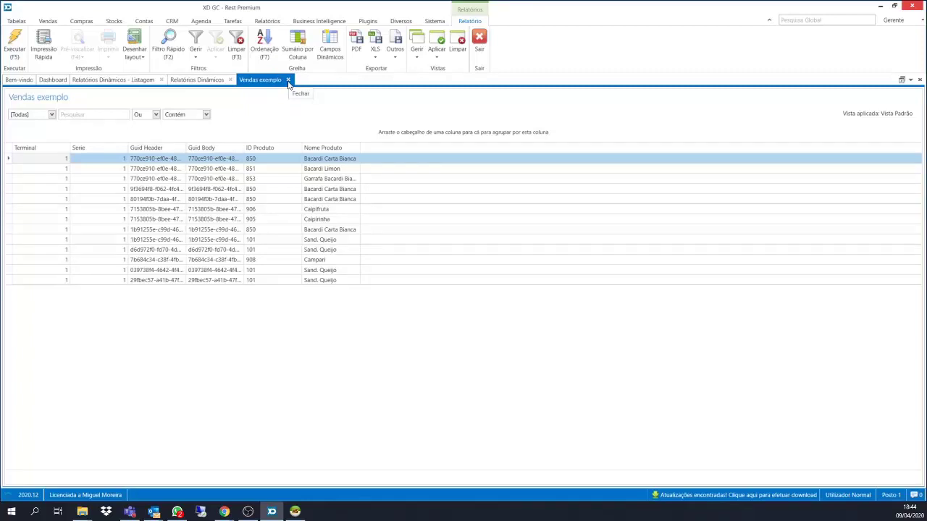
left_click(288, 80)
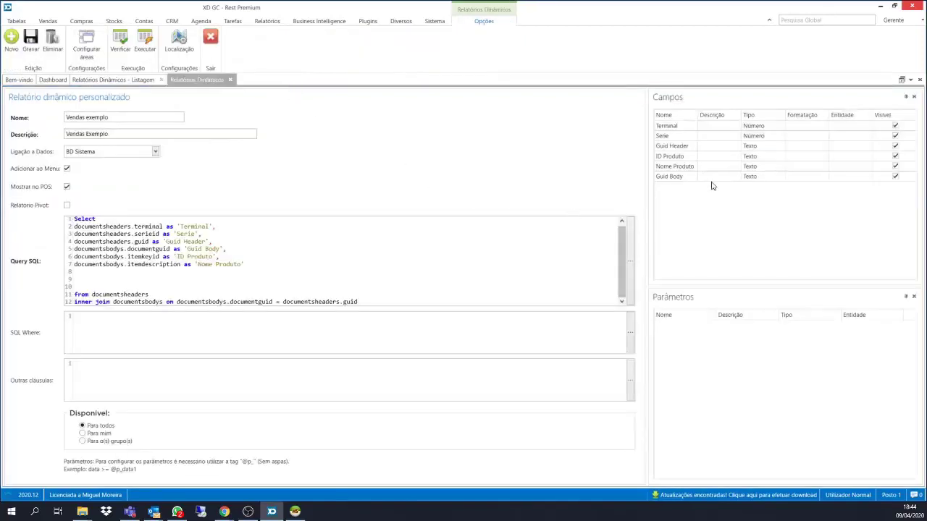
Hide the Guid Header and Guid Body fields from the report, verify the query and run it again.
left_click(896, 146)
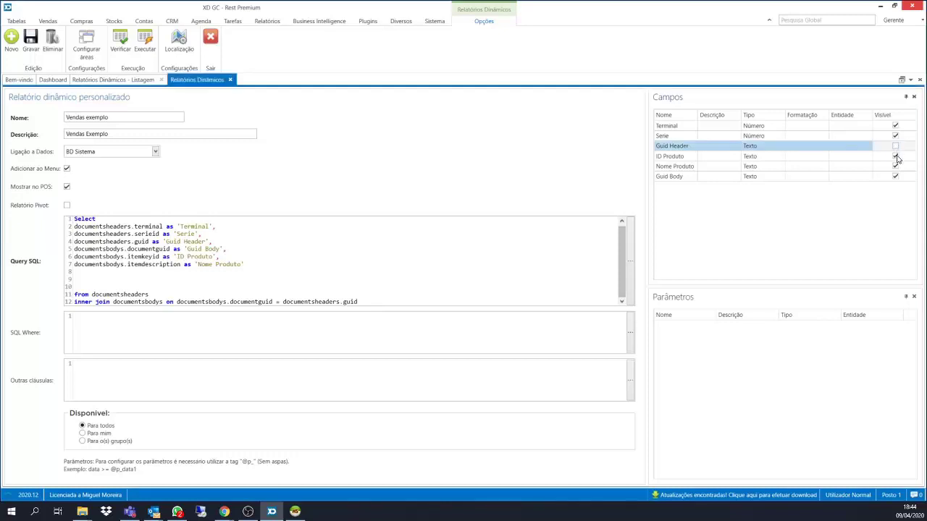
left_click(896, 176)
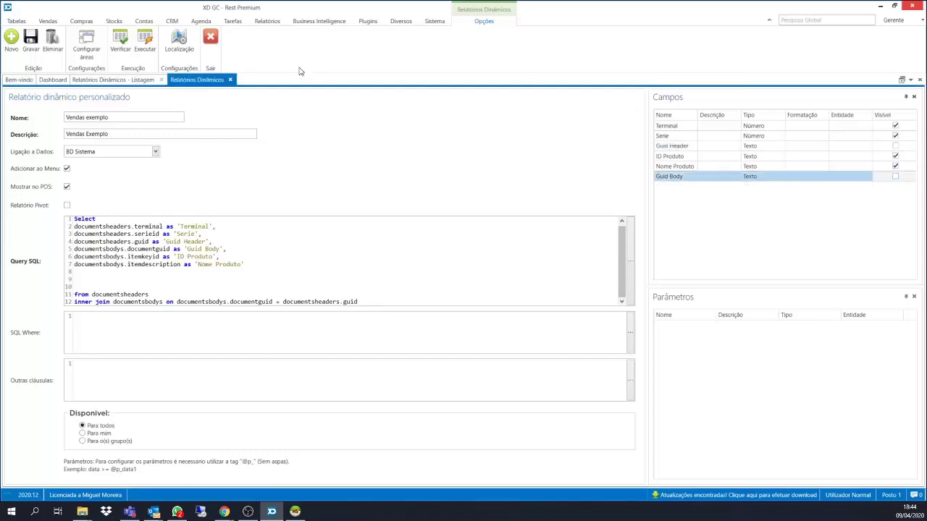
left_click(118, 52)
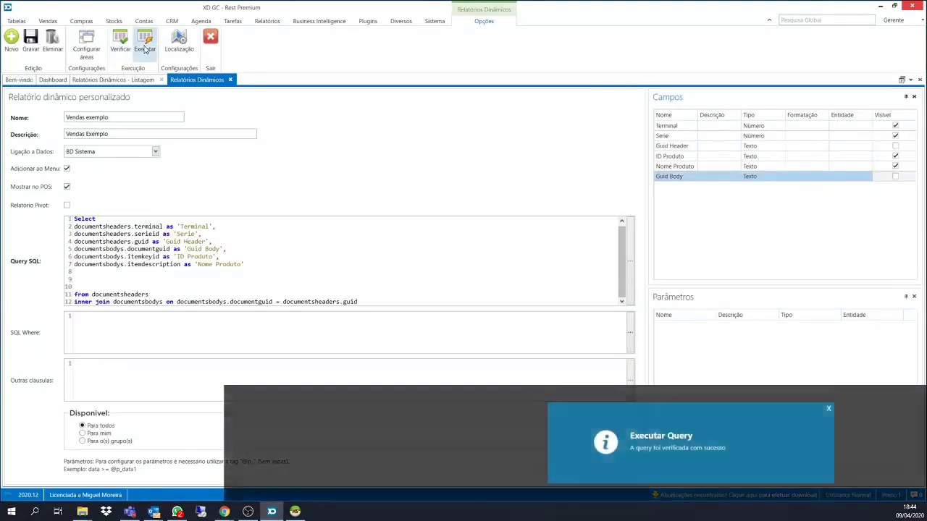
left_click(145, 48)
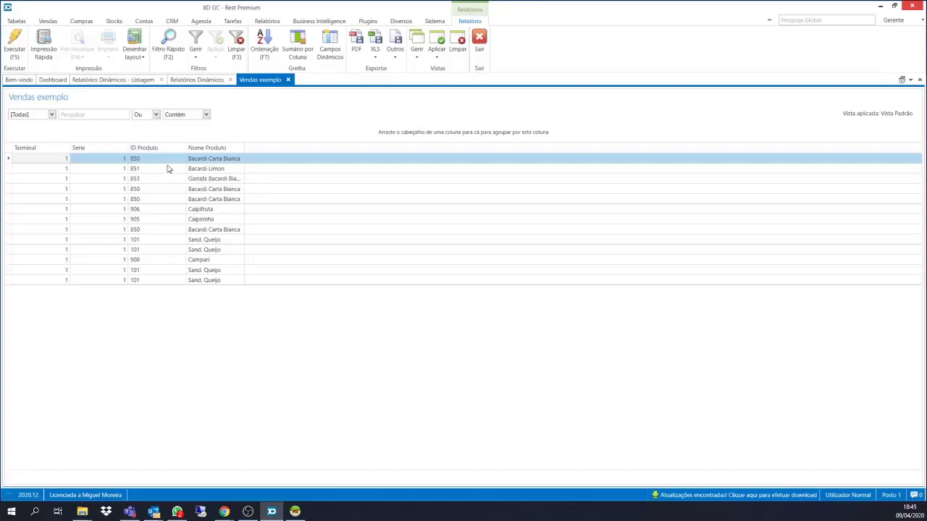
Group the report rows by ID Produto, with Terminal as the second grouping level.
left_click_drag(161, 142, 152, 137)
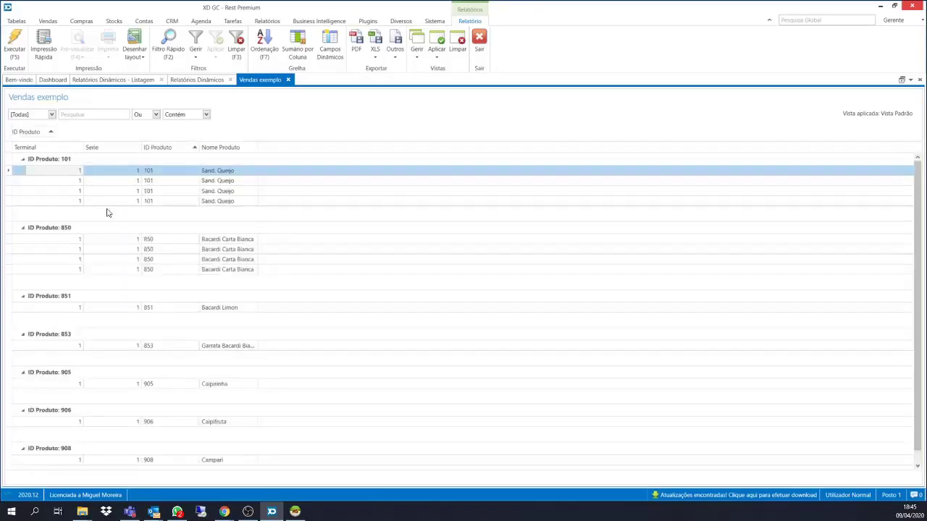
scroll(108, 211, "down", 1)
scroll(113, 198, "up", 1)
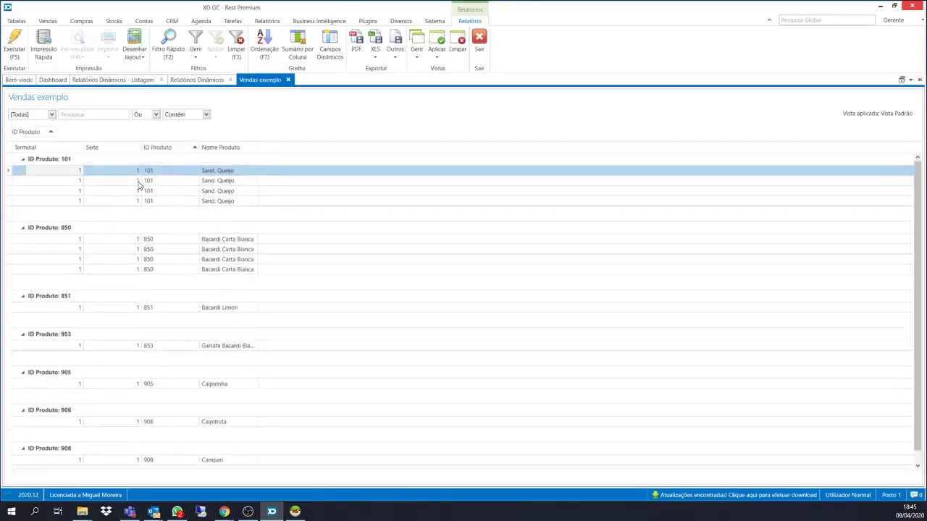
scroll(100, 355, "down", 1)
scroll(108, 348, "up", 1)
left_click_drag(75, 134, 76, 134)
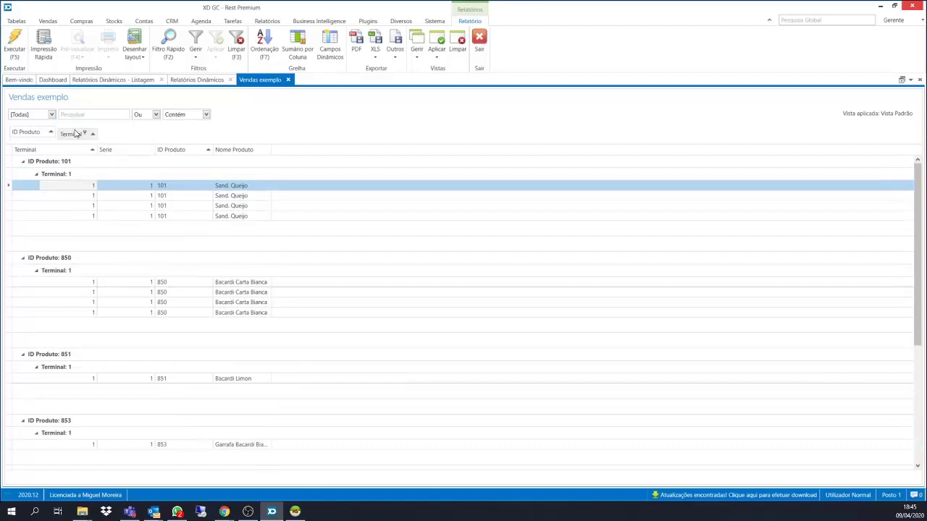
Collapse and re-expand the Terminal groups under products 101 and 850, and view the summary options for the Nome Produto column.
left_click(35, 176)
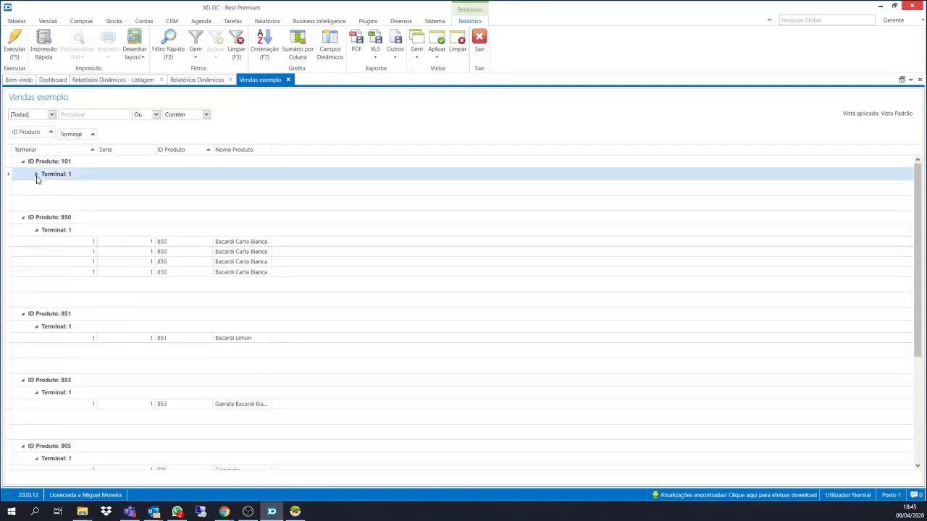
left_click(36, 230)
left_click(37, 230)
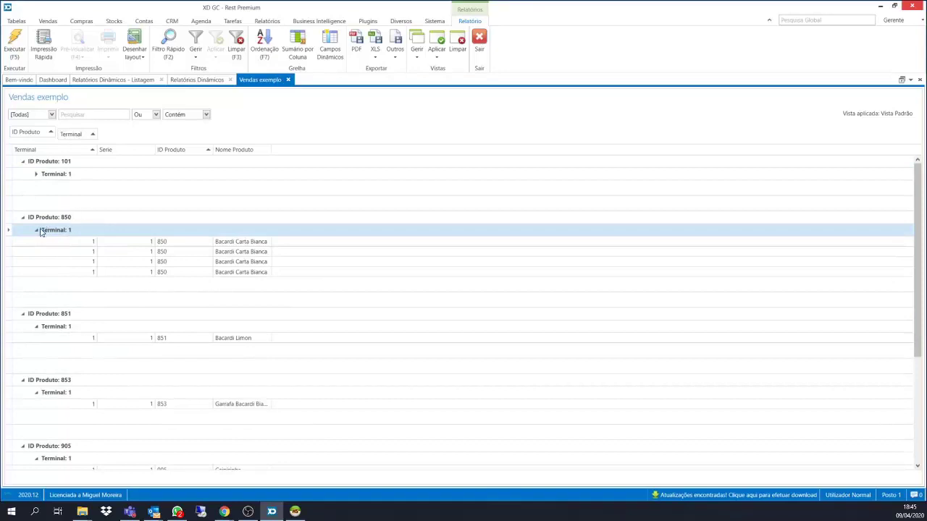
left_click(36, 231)
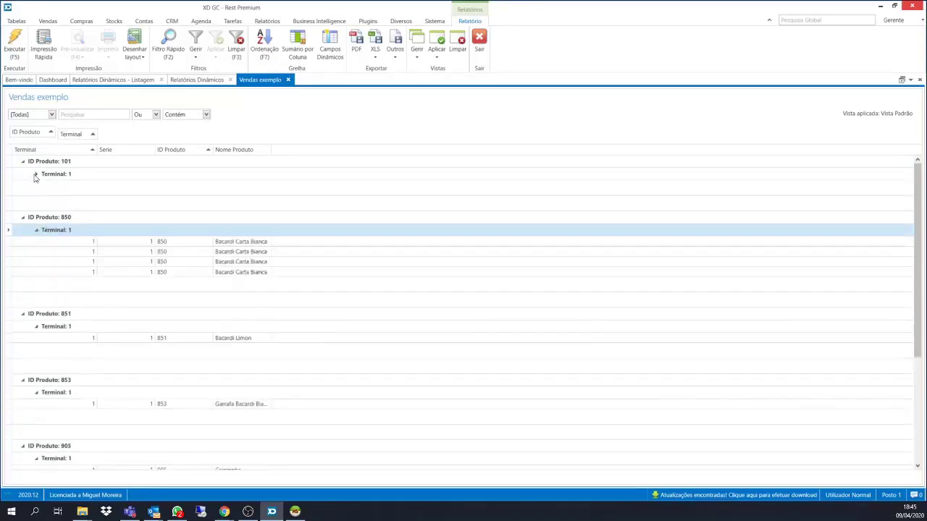
left_click(35, 176)
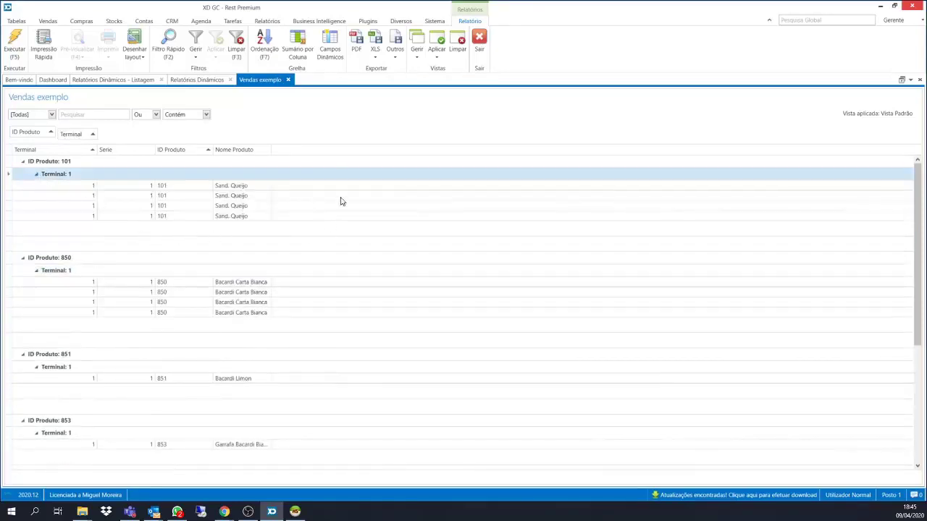
right_click(252, 232)
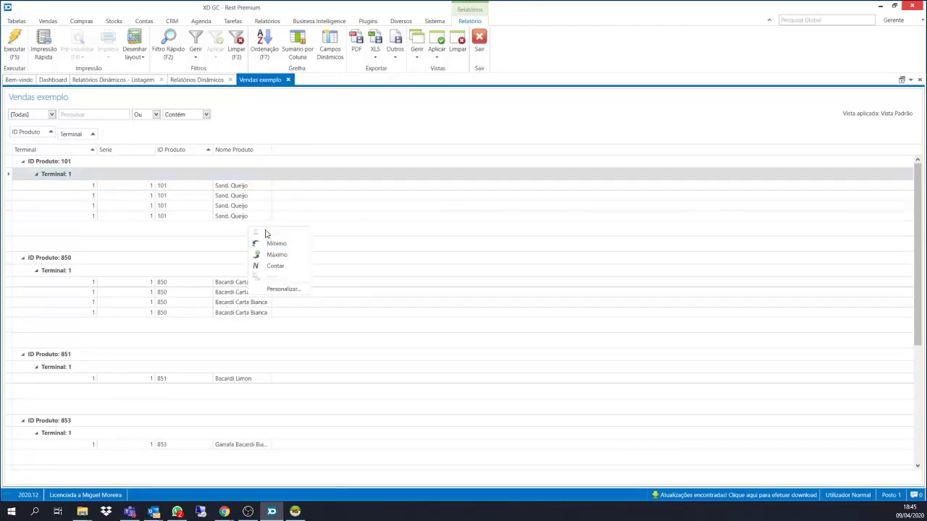
left_click(345, 122)
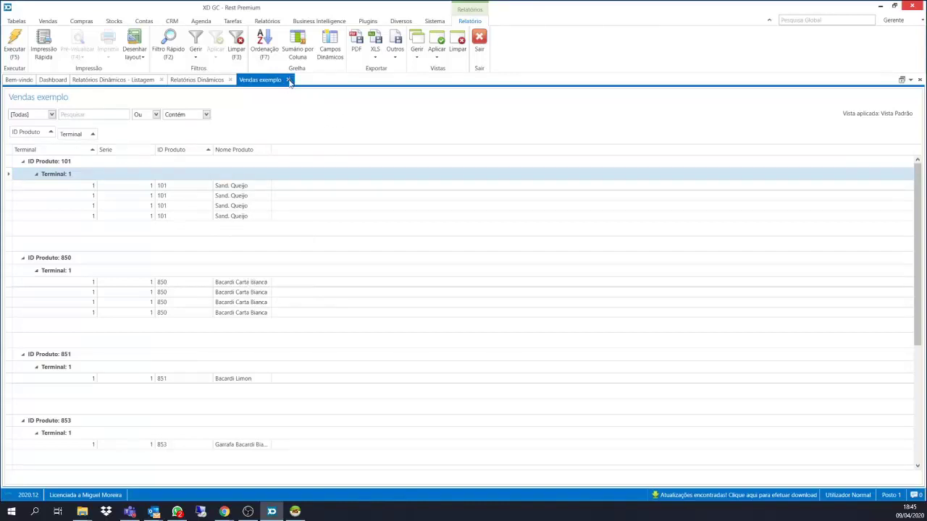
Close the report results and save the changes to the "Vendas exemplo" dynamic report.
left_click(290, 81)
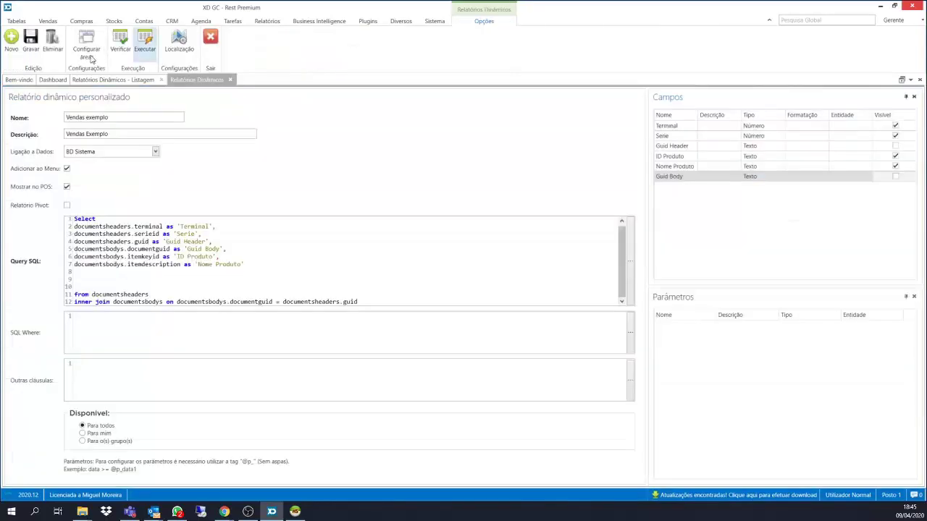
left_click(31, 40)
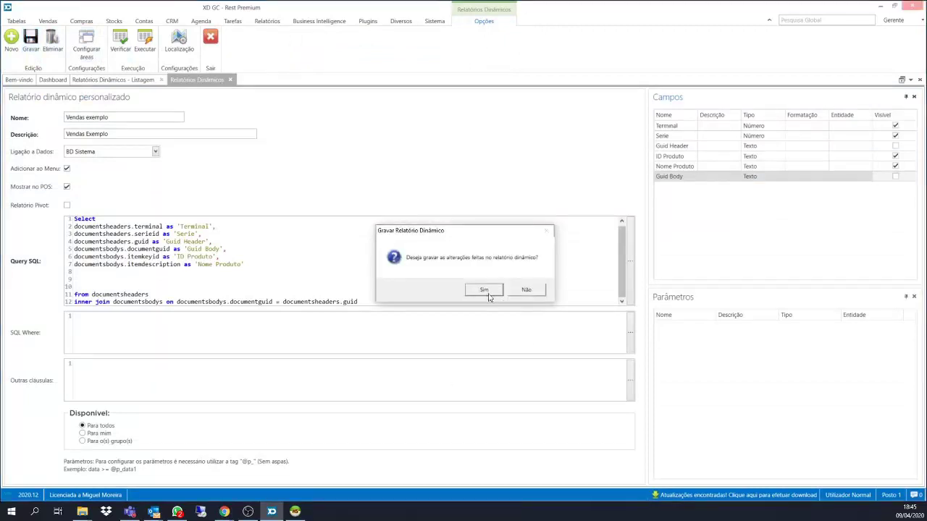
left_click(483, 290)
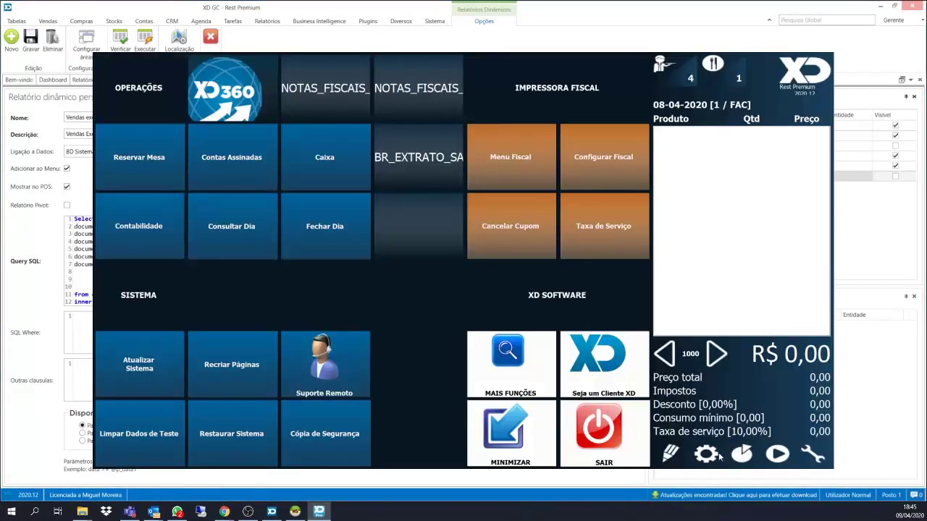
In the XD Rest Premium POS, open the dynamic reports and run "Vendas exemplo".
left_click(743, 454)
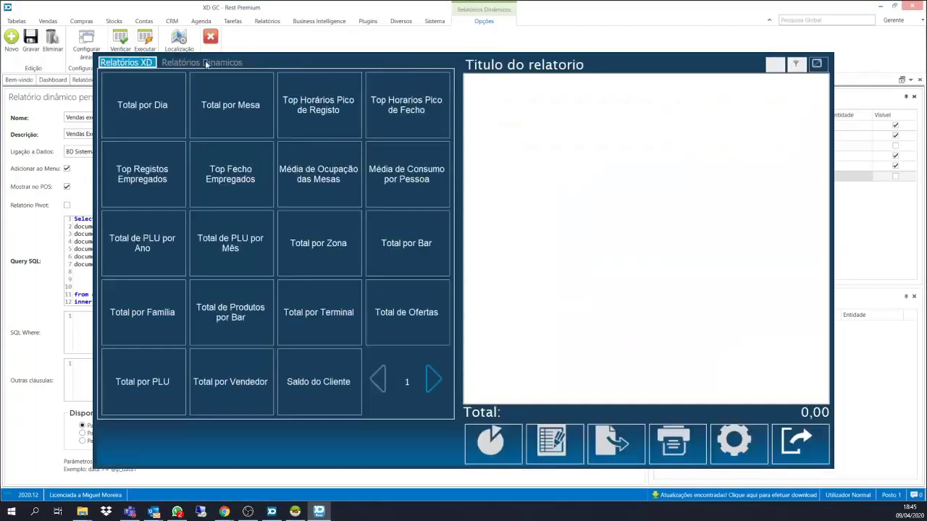
left_click(207, 63)
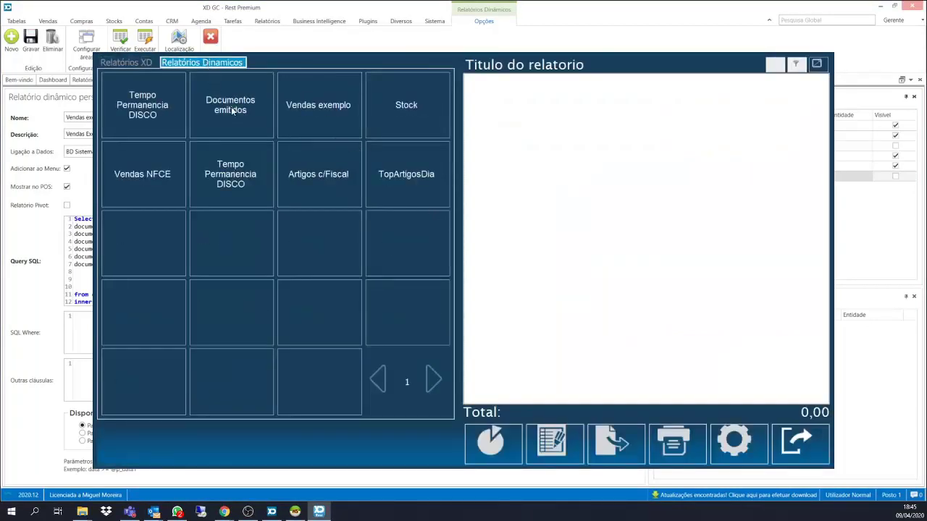
left_click(317, 110)
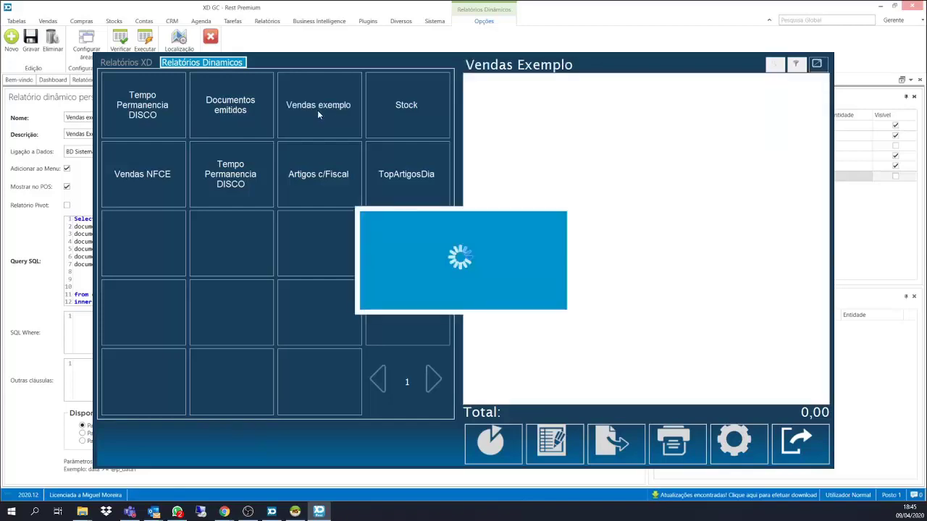
Hide the Guid Header and Guid Body columns from the POS report grid, save the column settings and close them.
left_click_drag(570, 397, 537, 376)
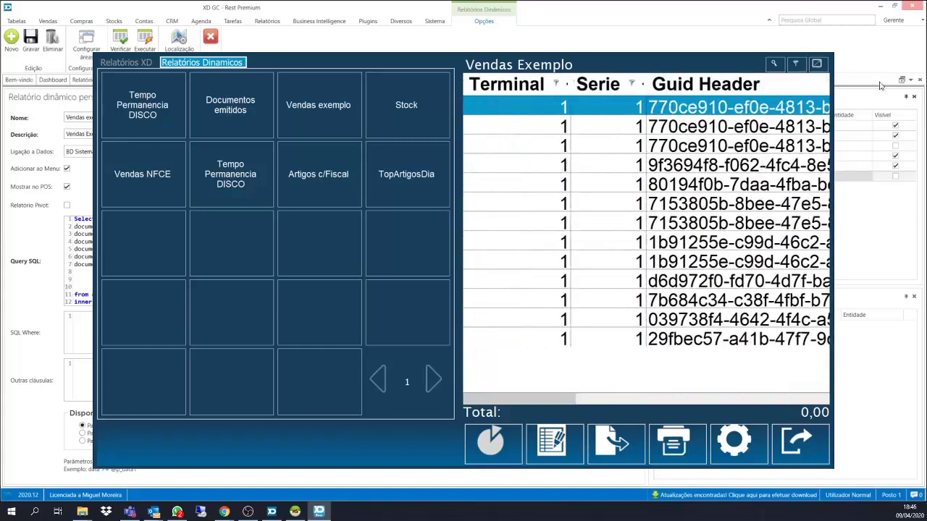
left_click(726, 442)
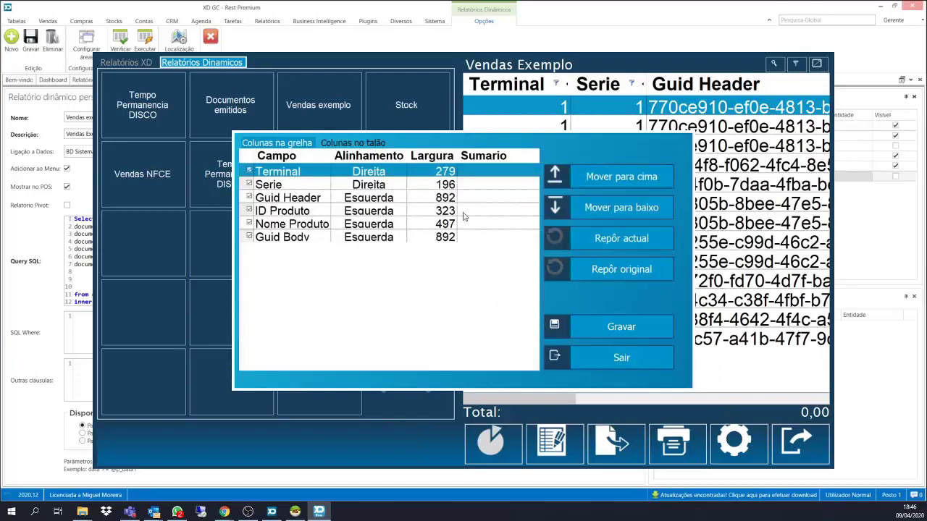
left_click(251, 198)
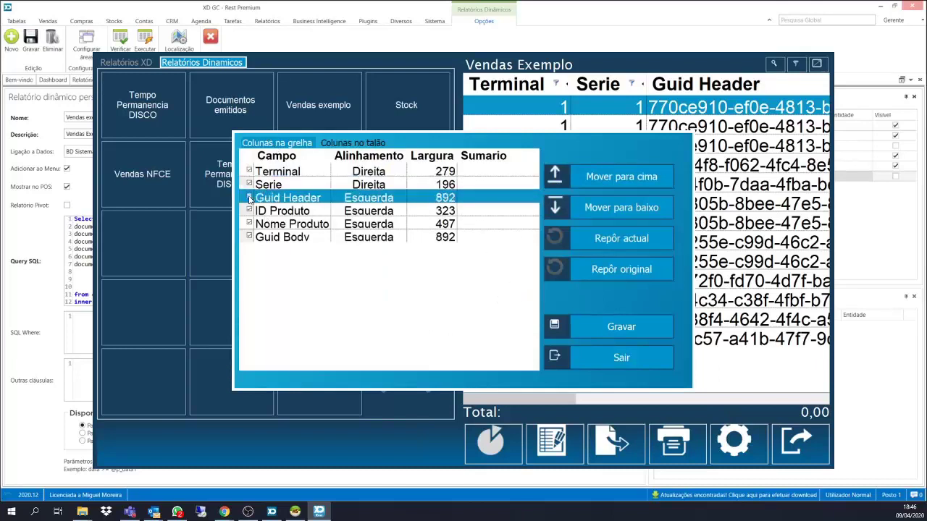
left_click(249, 239)
left_click(603, 328)
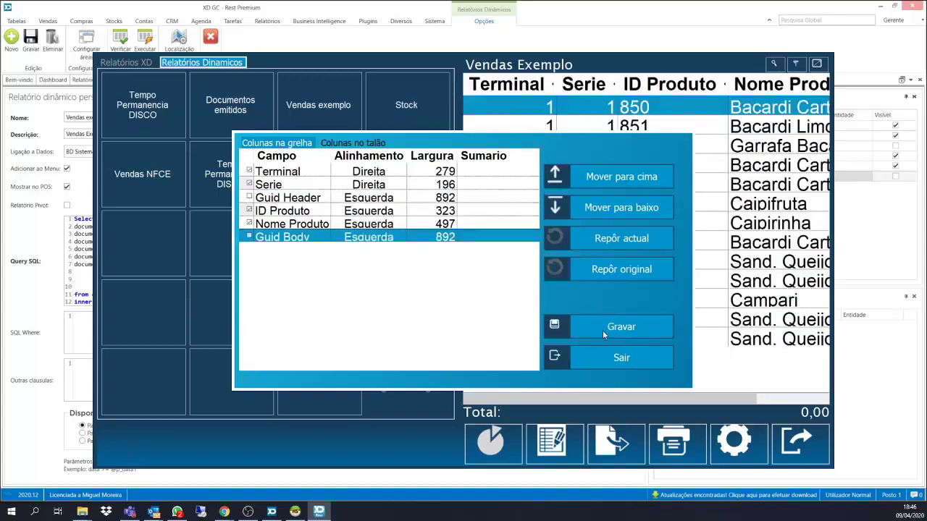
left_click(612, 357)
Look through the product rows and remaining columns of the "Vendas Exemplo" report, and leave the POS reports screen.
left_click_drag(602, 399, 550, 399)
left_click(704, 337)
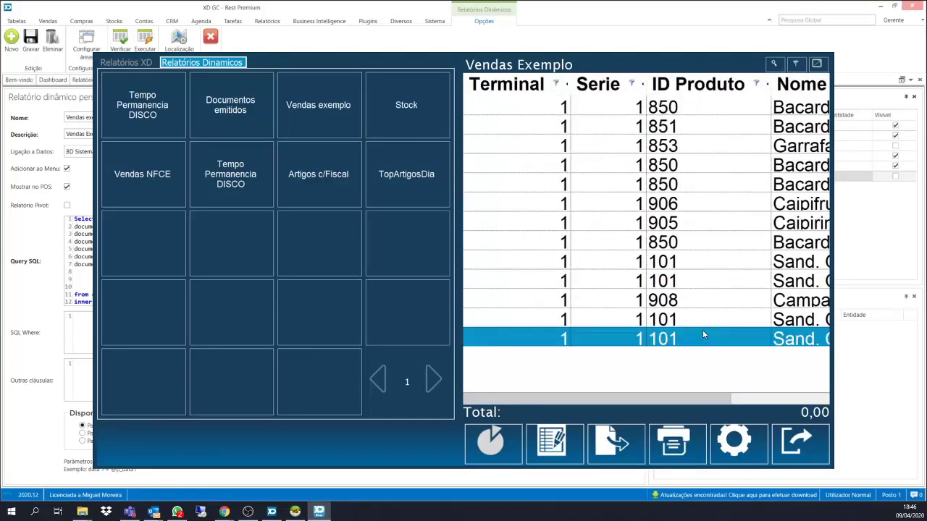
left_click(717, 200)
left_click(688, 128)
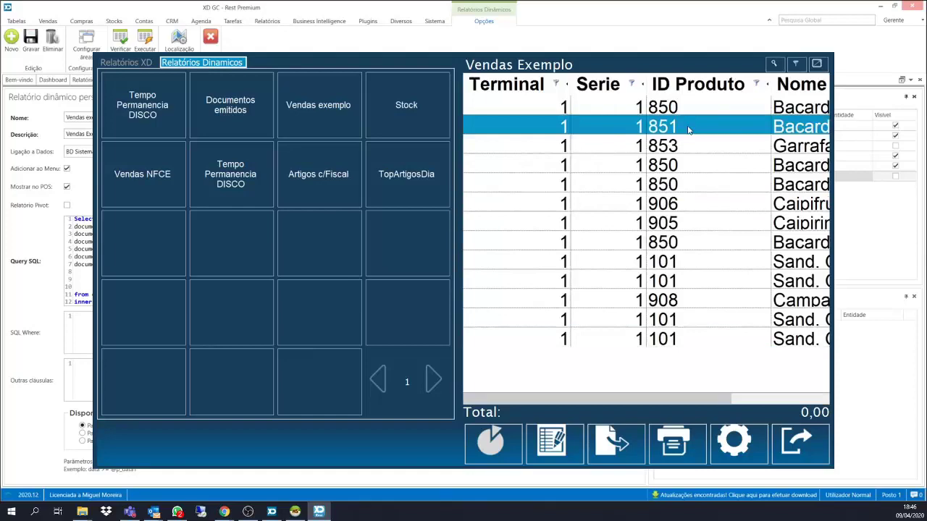
left_click_drag(580, 400, 681, 399)
left_click(797, 442)
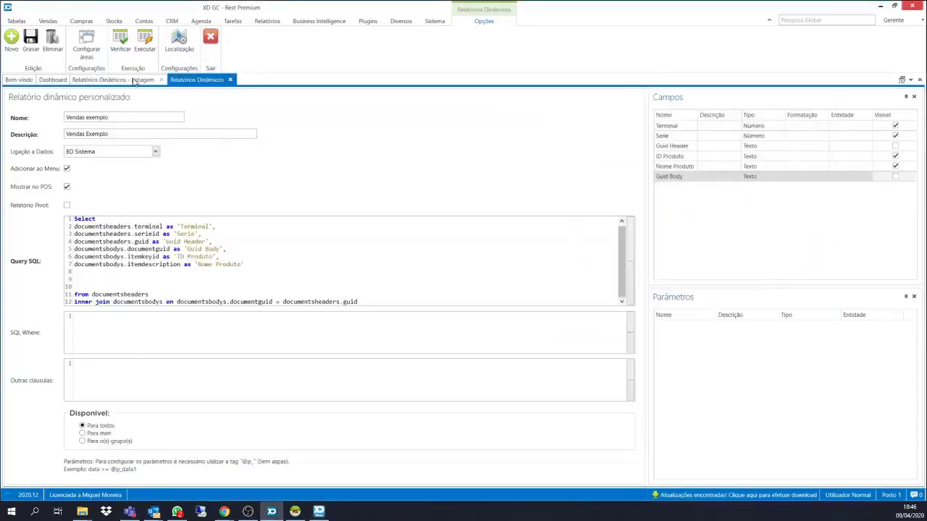
Locate NetPrice in the documentsbodys table in HeidiSQL, and add documentsbodys.netprice as 'Preço' to the XD report query and verify it.
left_click(294, 512)
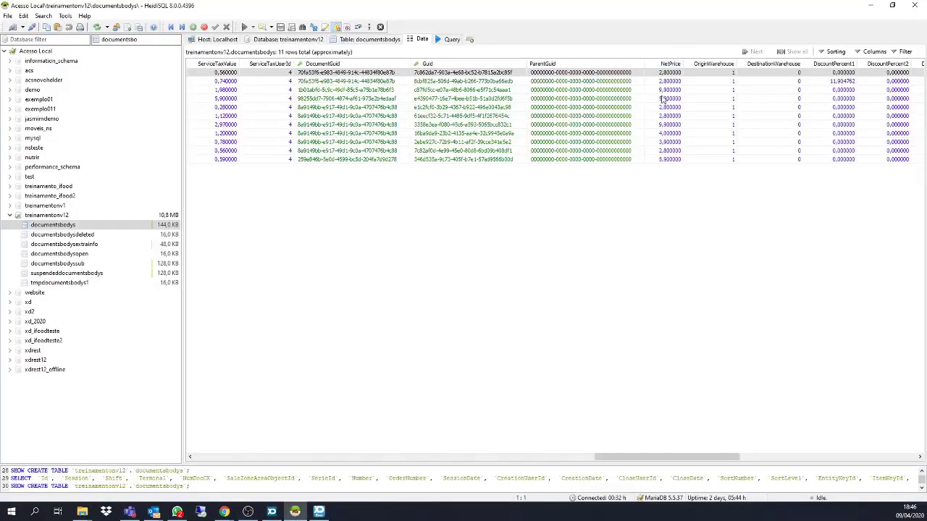
mouse_move(661, 459)
left_mouse_down()
mouse_move(734, 460)
mouse_move(532, 458)
mouse_move(652, 456)
left_mouse_up()
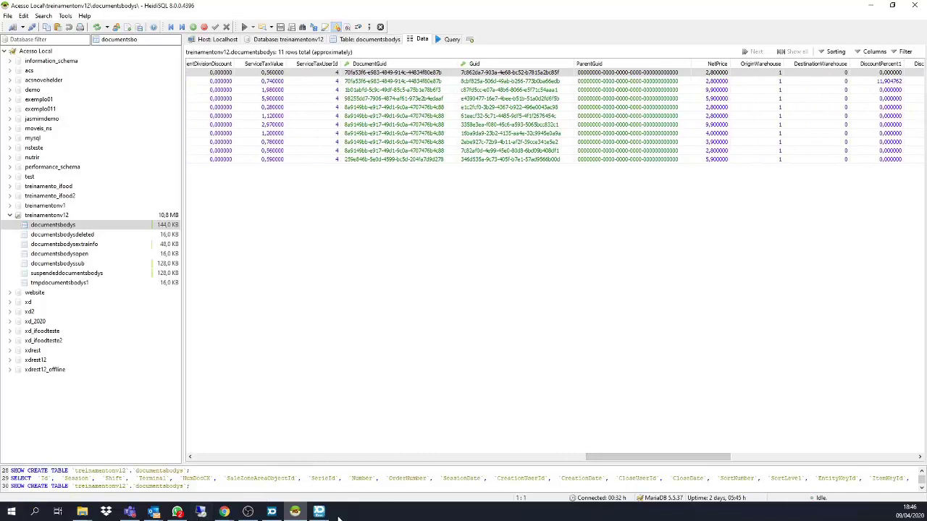
left_click(272, 512)
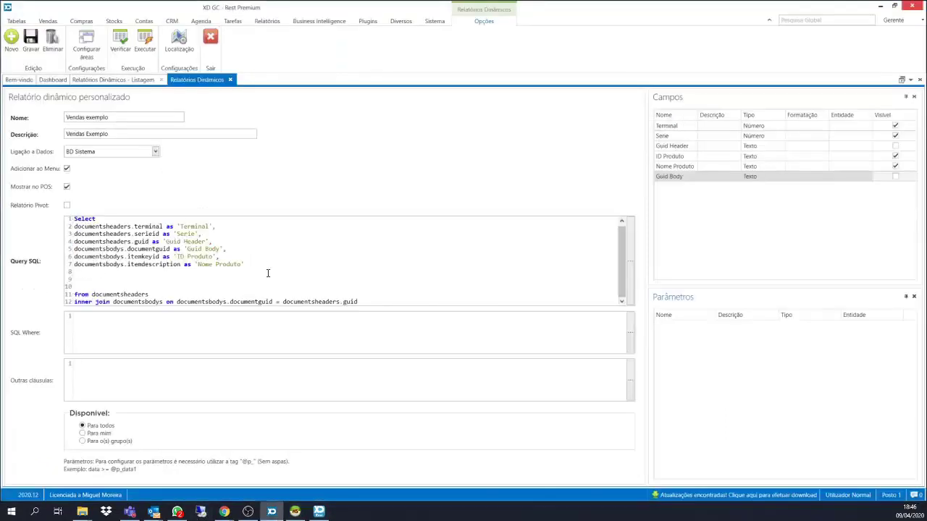
key("Return")
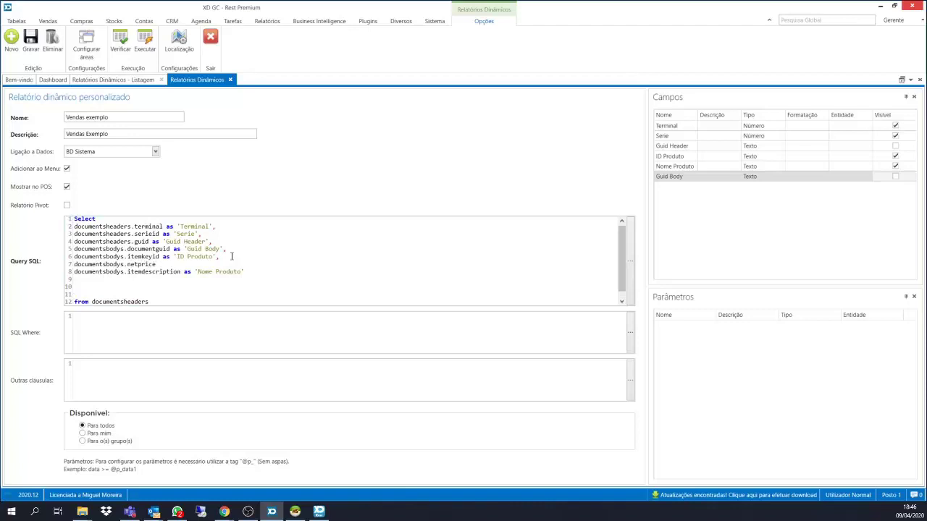
type("s 'Preço',")
left_click(135, 55)
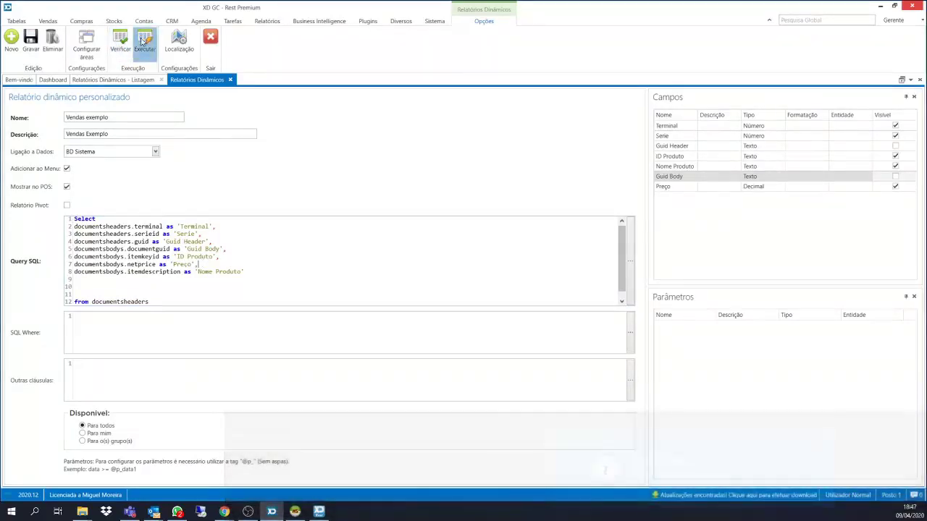
Run the "Vendas exemplo" report and add a Soma summary to the Preço column's group footers.
left_click(143, 42)
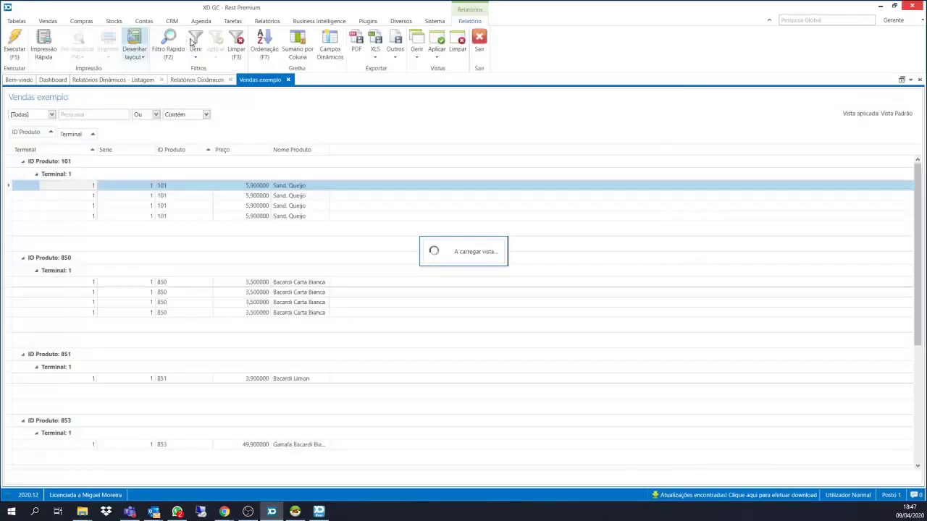
right_click(247, 231)
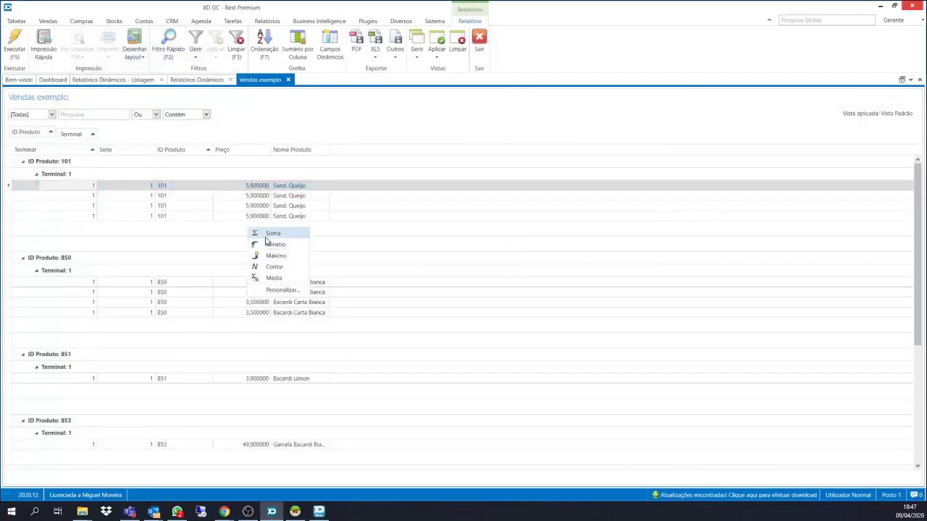
left_click(283, 233)
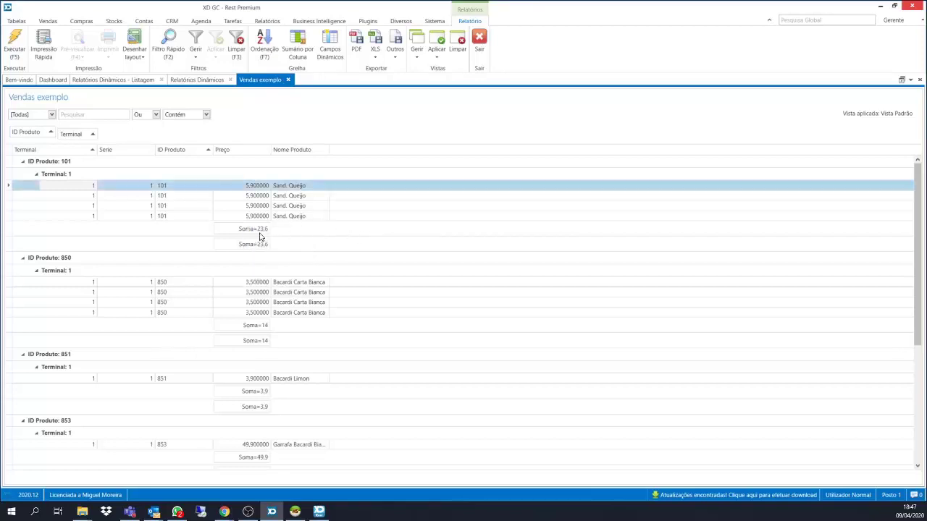
Close the report results and save the "Vendas exemplo" definition with the Preço field.
left_click(288, 80)
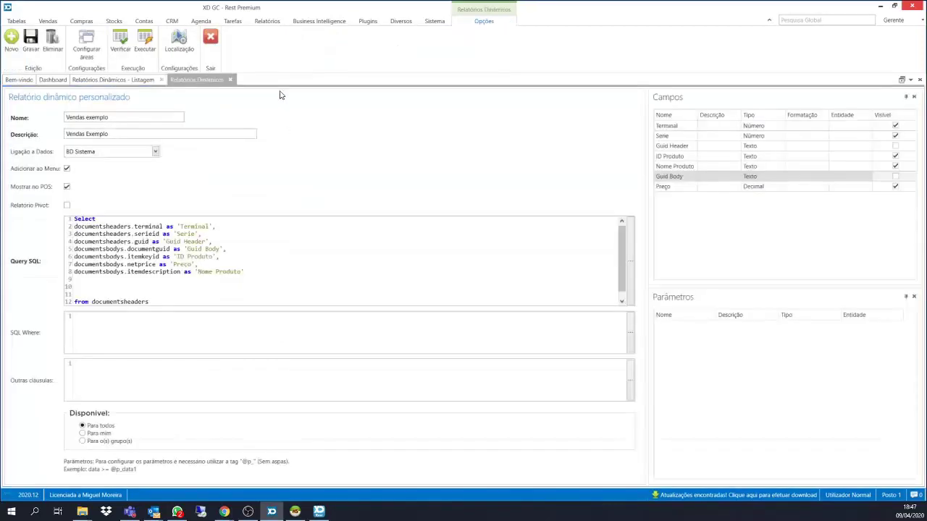
left_click(30, 40)
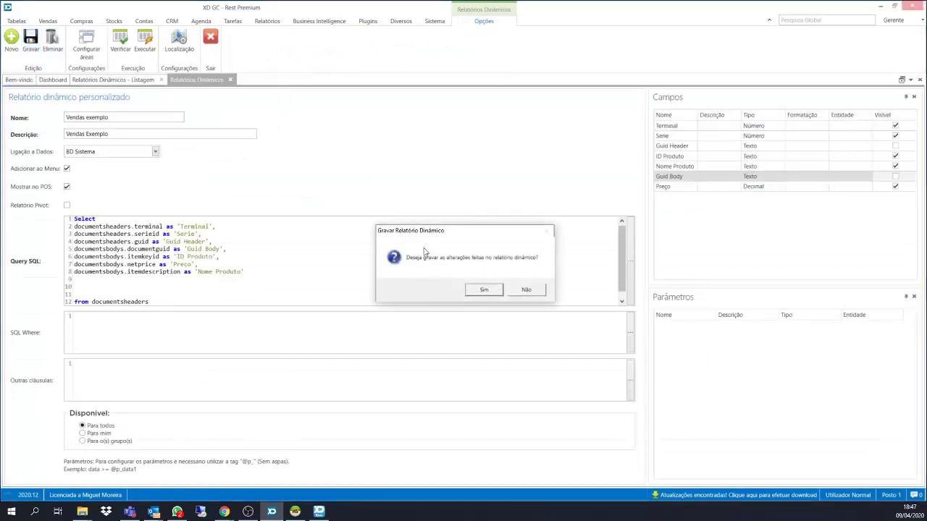
left_click(484, 290)
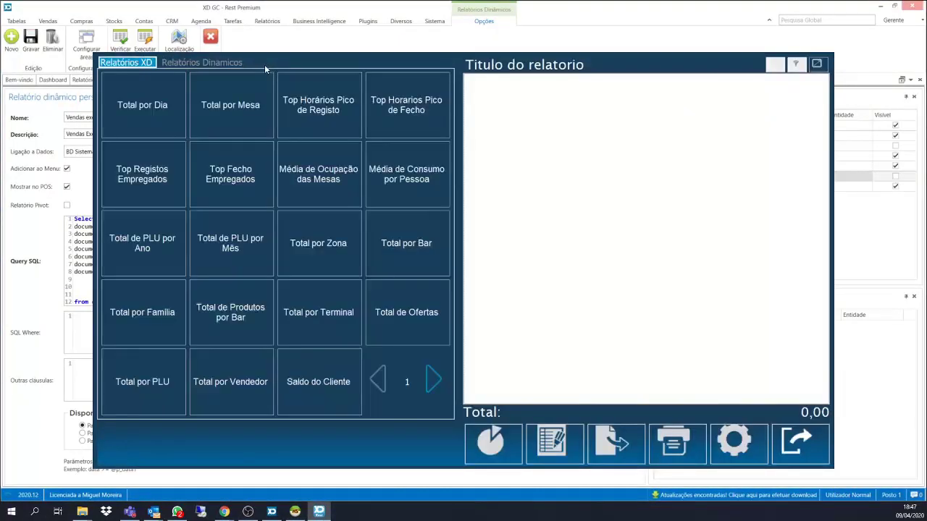
Run "Vendas exemplo" from the POS dynamic reports, check its columns in the expanded grid, and leave the reports screen.
left_click(211, 63)
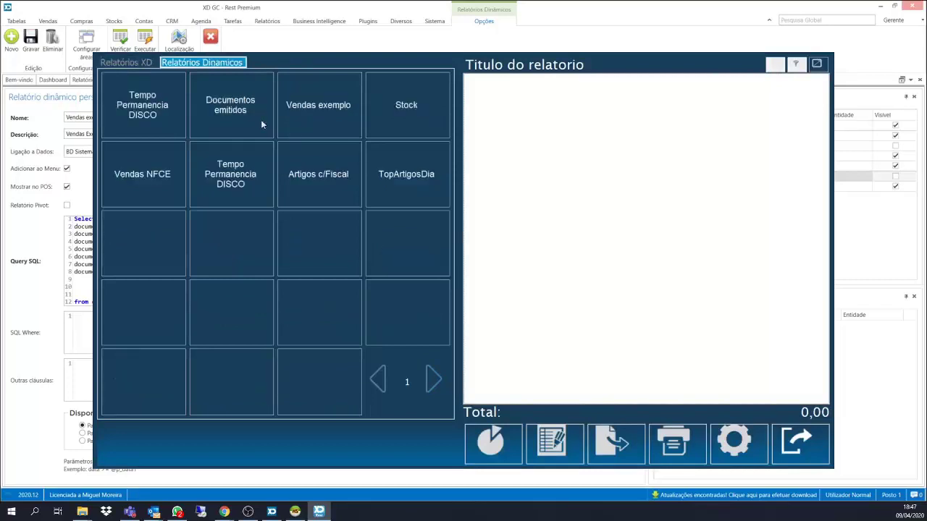
left_click(326, 123)
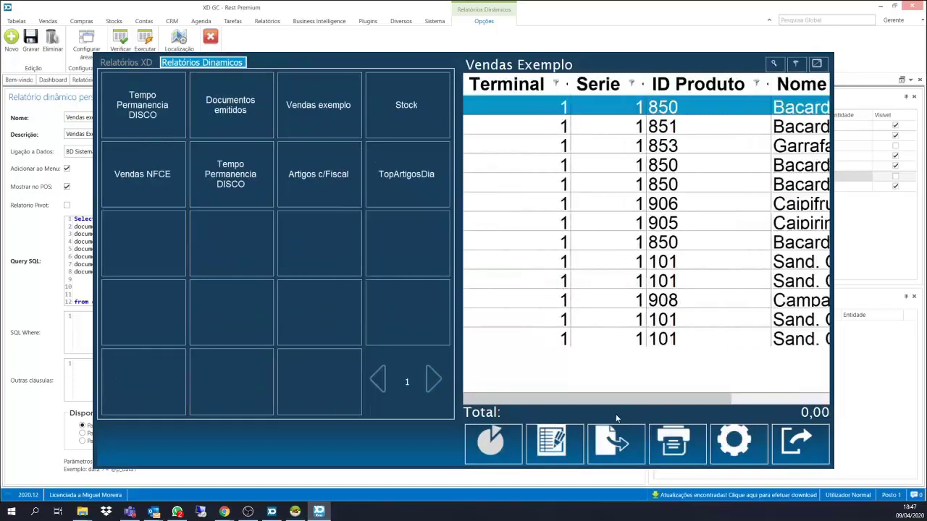
left_click_drag(616, 401, 714, 400)
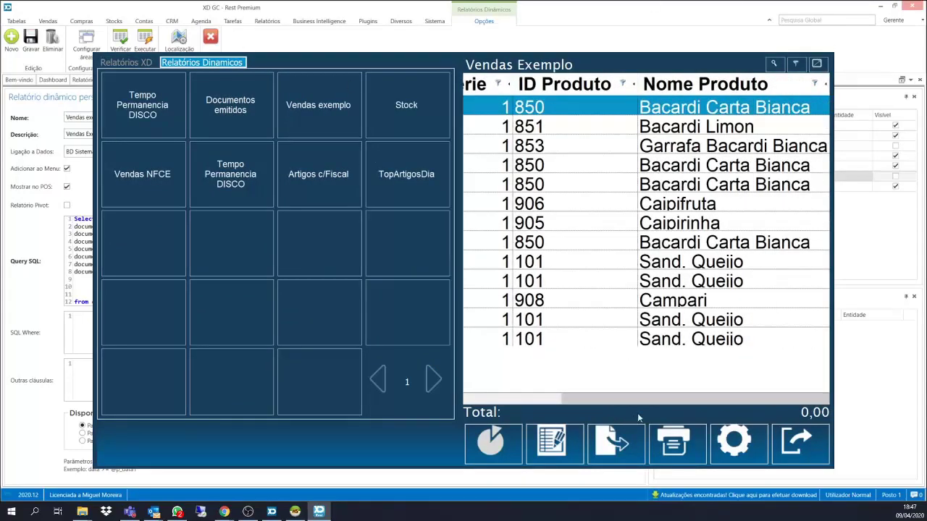
left_click_drag(633, 400, 755, 391)
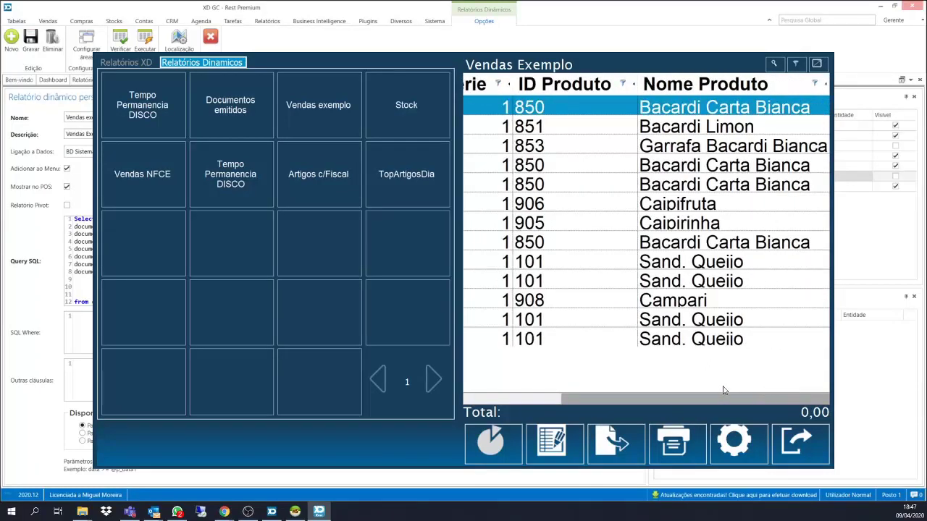
left_click(817, 64)
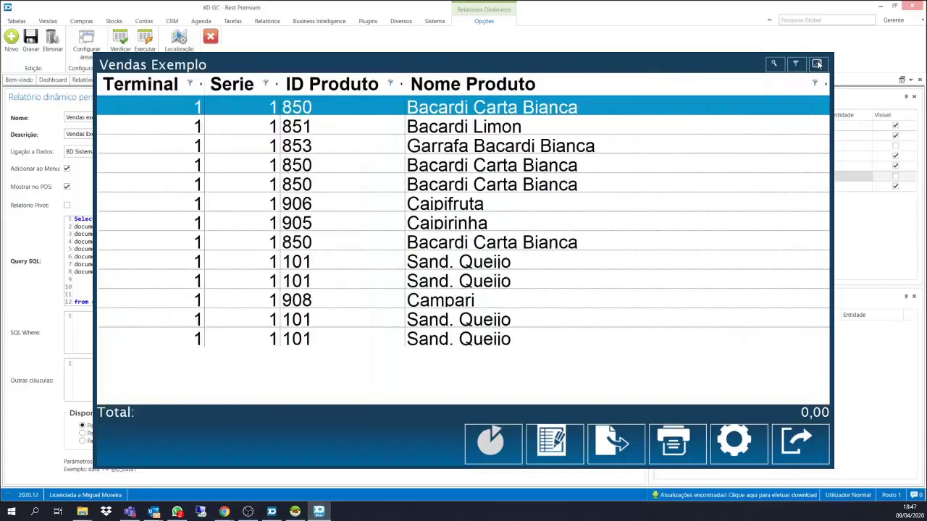
left_click(800, 455)
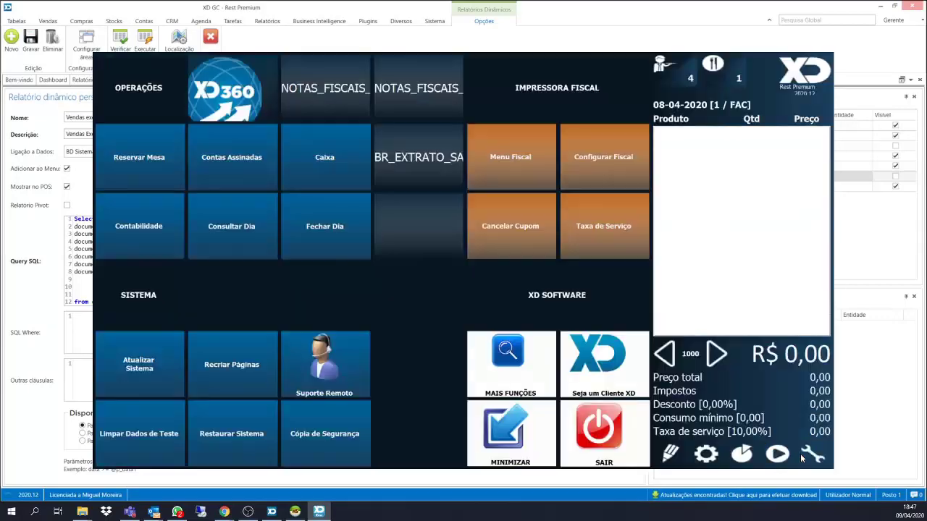
Back in XD GC, check the Preço field's type, save and verify the "Vendas exemplo" report, and close its editor.
left_click(879, 440)
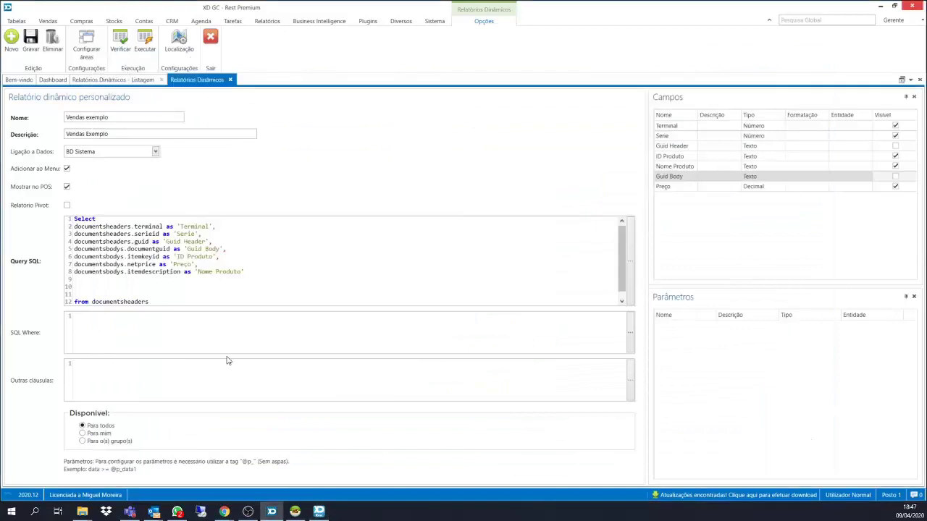
left_click(693, 187)
left_click(773, 186)
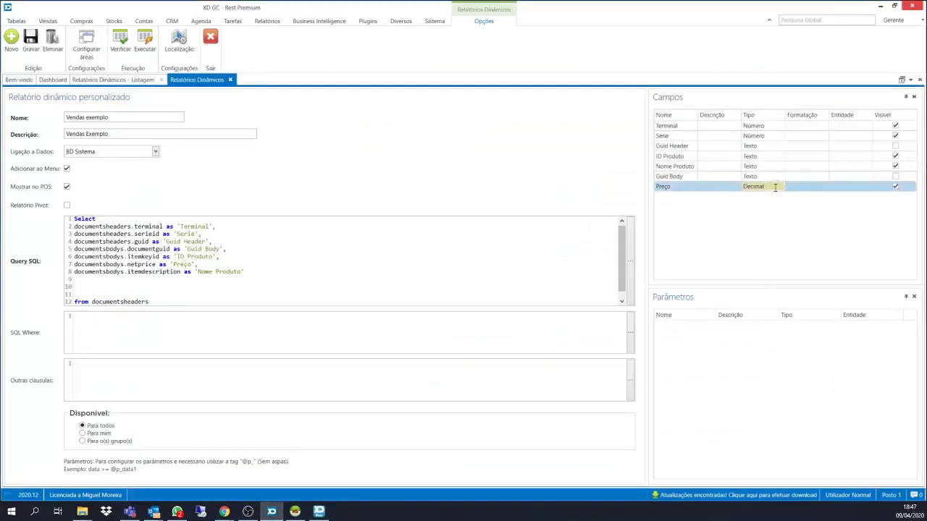
left_click(30, 40)
left_click(483, 289)
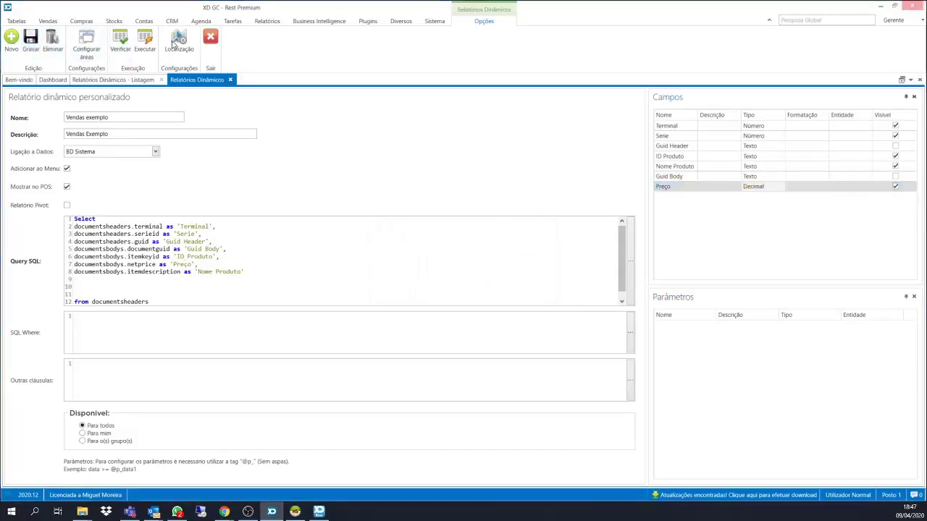
left_click(120, 42)
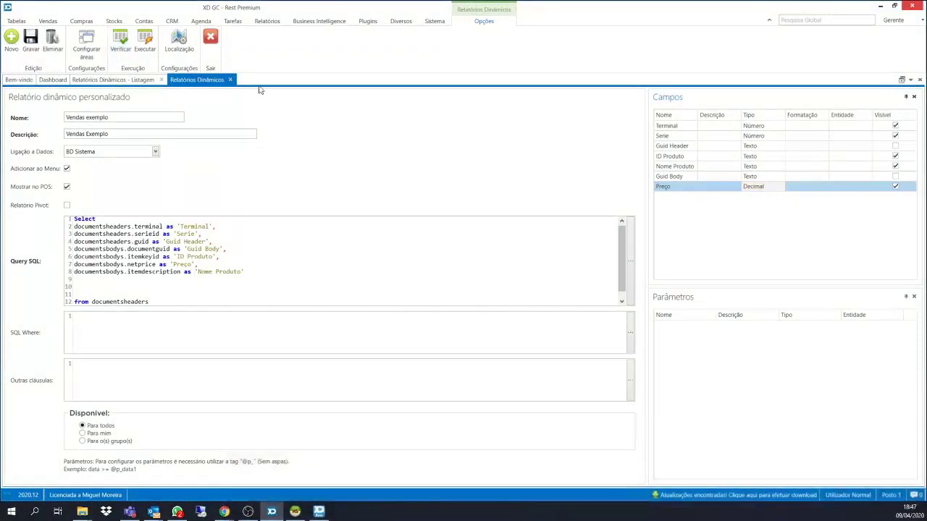
left_click(230, 79)
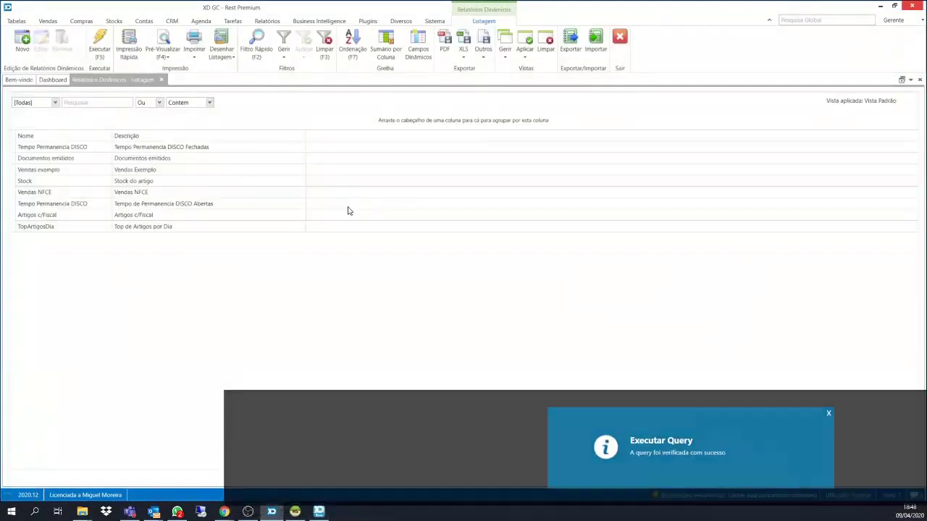
Switch to the POS and run "Vendas exemplo" again from the dynamic reports, viewing its last columns.
left_click(319, 512)
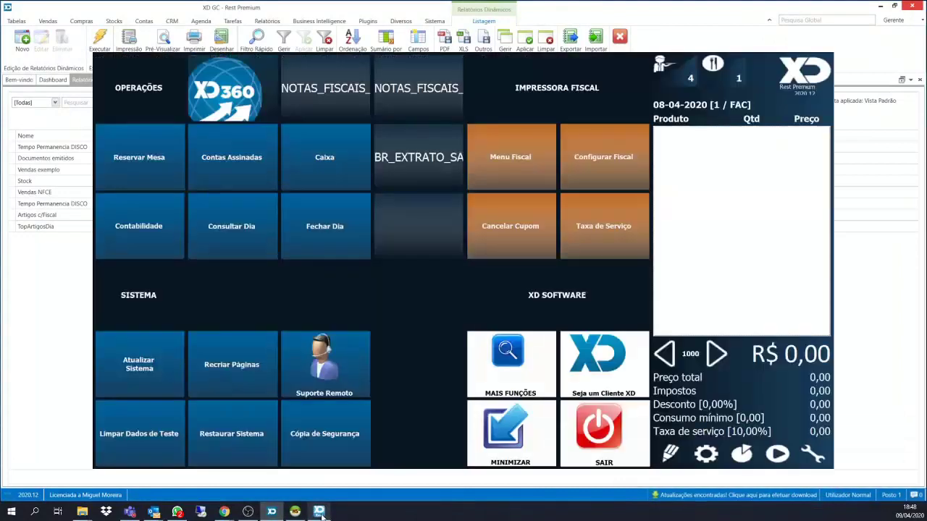
left_click(739, 456)
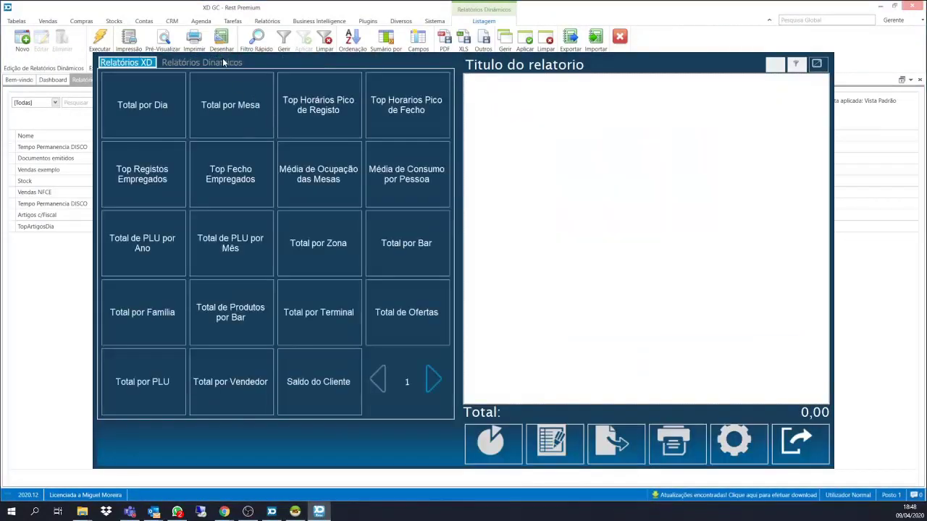
left_click(225, 64)
left_click(299, 106)
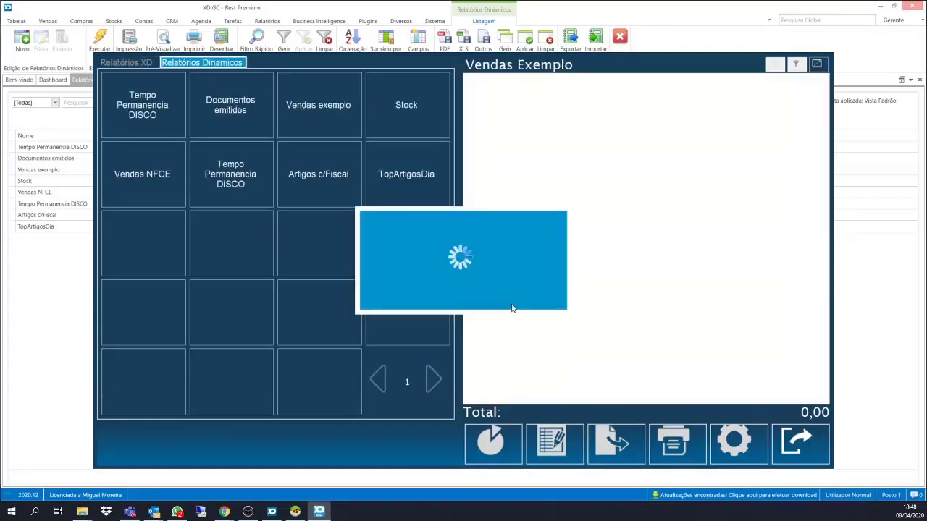
left_click_drag(556, 399, 751, 405)
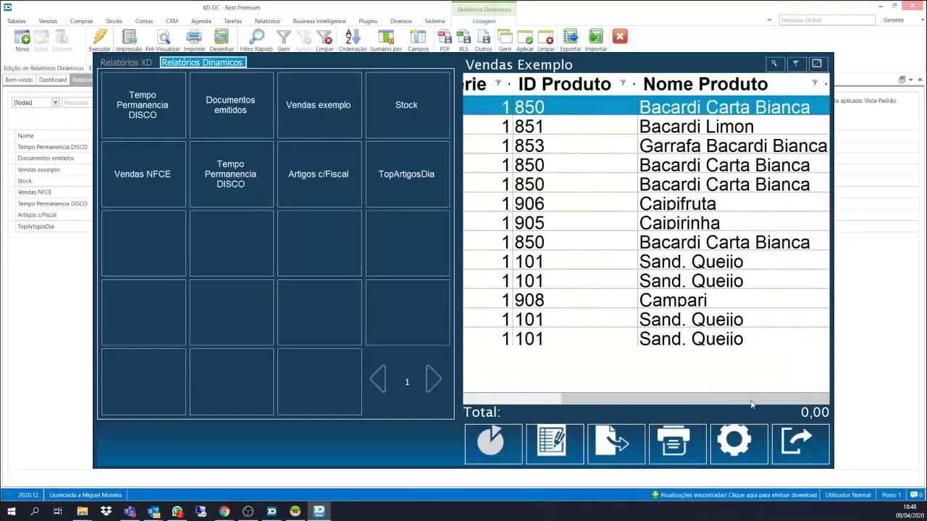
Enable the Preço column in the "Vendas Exemplo" grid, save the column configuration, and view the total of Preço.
left_click(733, 442)
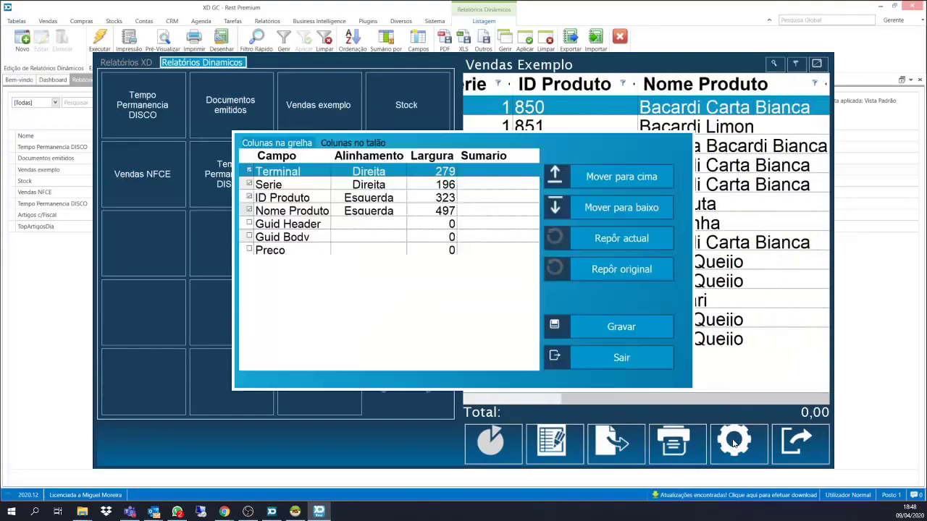
left_click(250, 251)
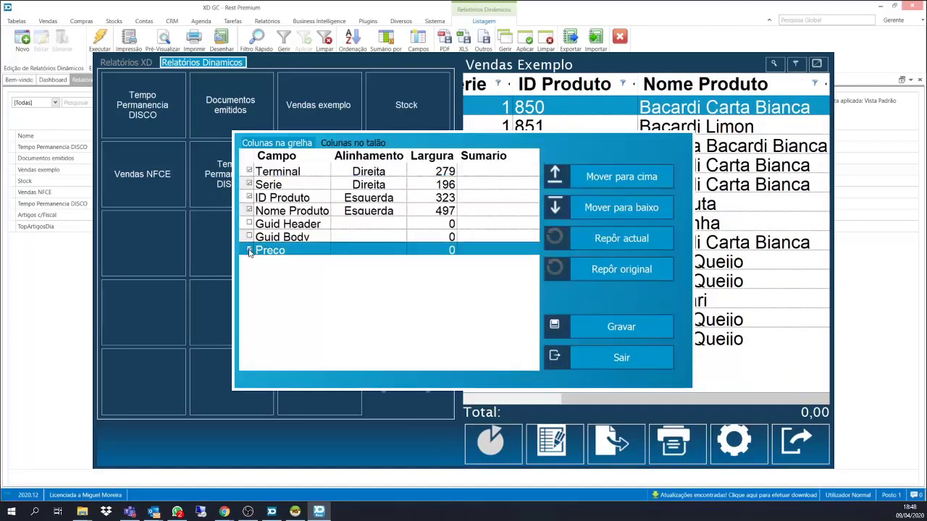
left_click(603, 330)
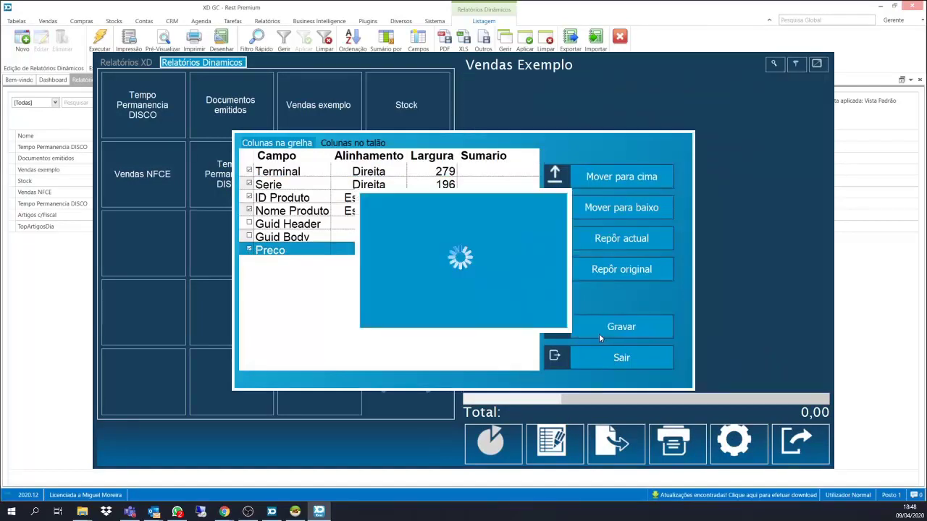
left_click(653, 359)
left_click_drag(639, 396, 687, 396)
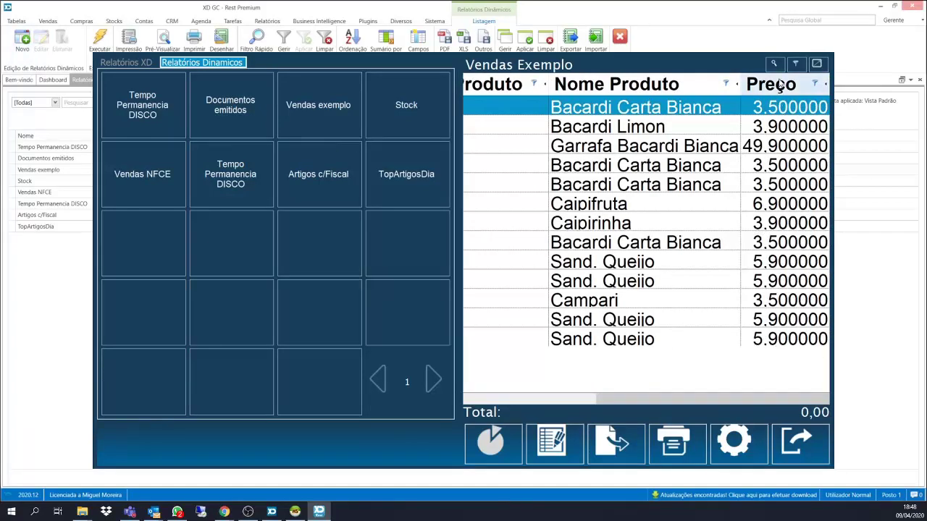
left_click(783, 147)
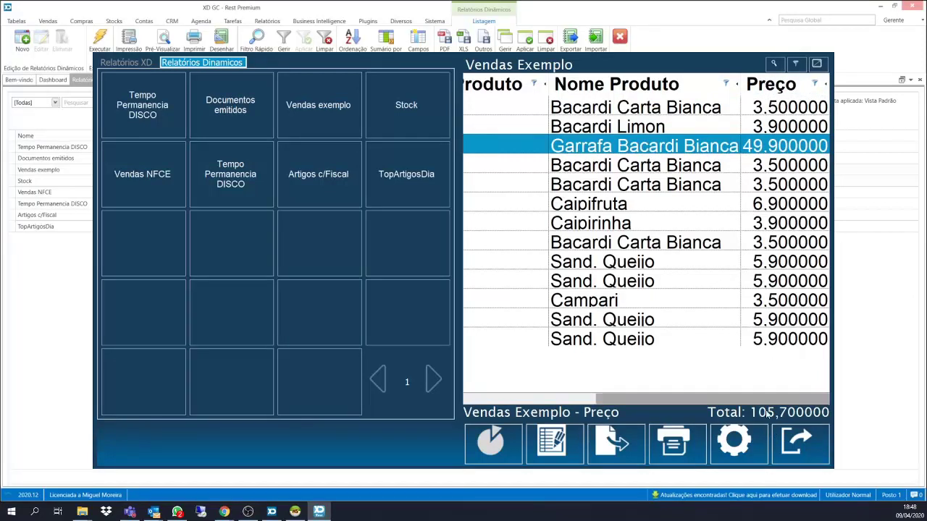
Filter the report's ID Produto column with the condition "É igual a" and the value 850.
left_click_drag(682, 402, 564, 393)
left_click(622, 115)
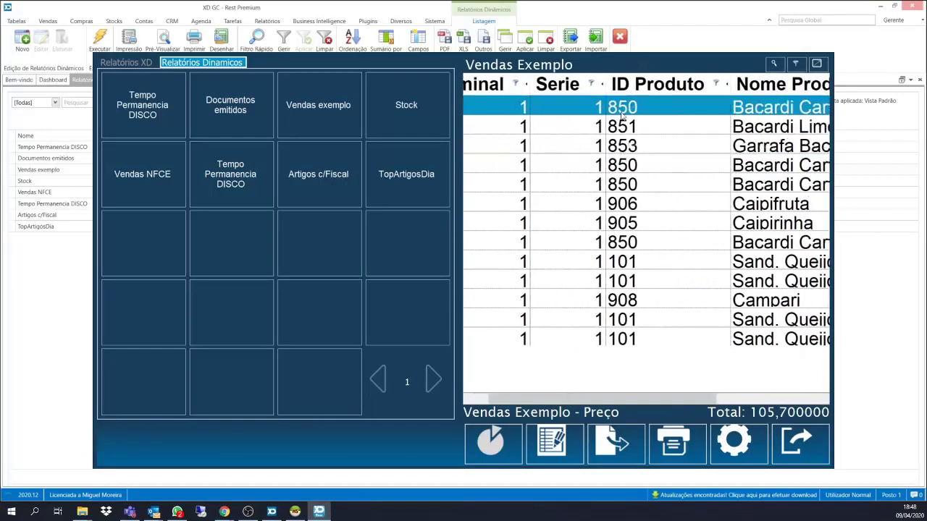
left_click(718, 85)
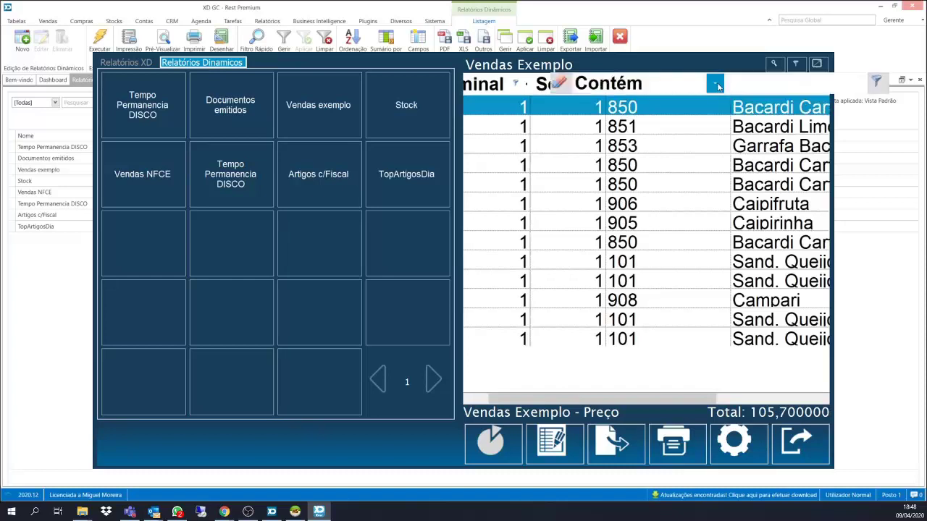
type("850")
left_click(711, 85)
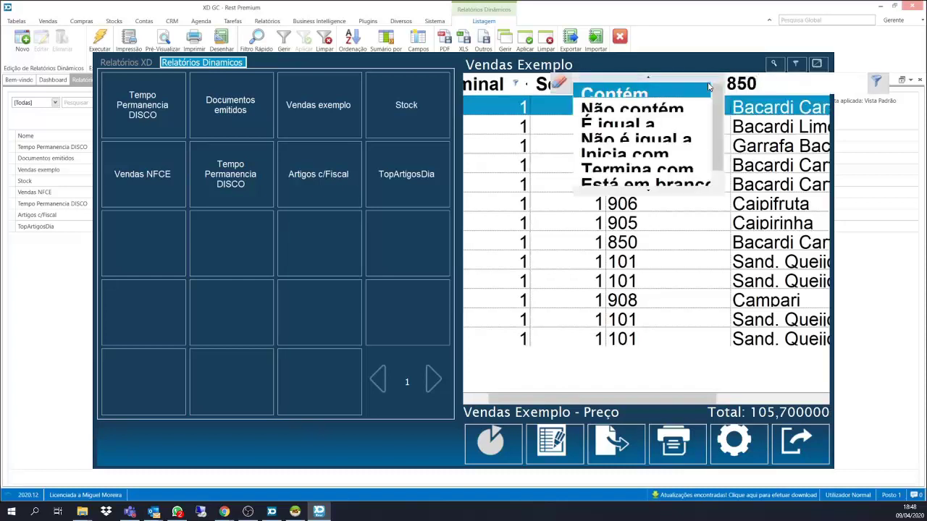
left_click(627, 126)
left_click(873, 88)
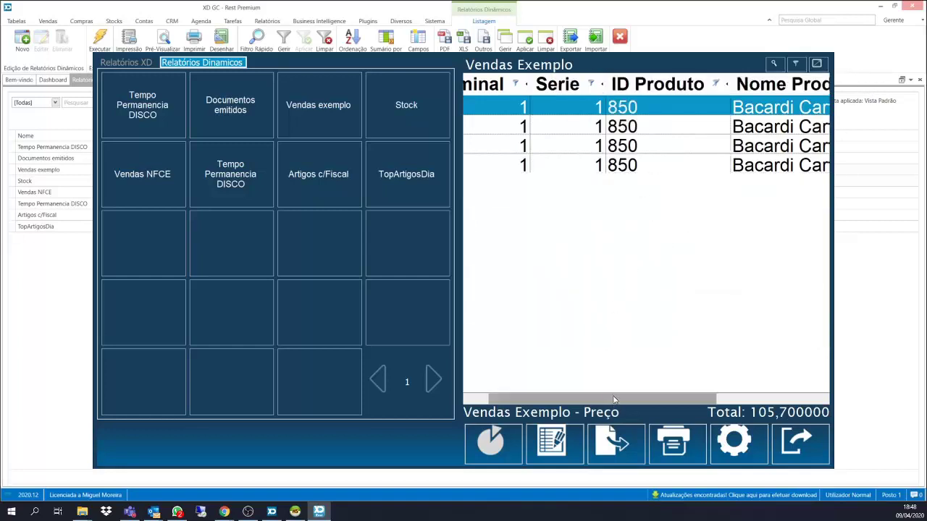
Check the filtered rows' Preço total, expand the report grid, and review its column configuration without changing it.
left_click_drag(613, 399, 729, 399)
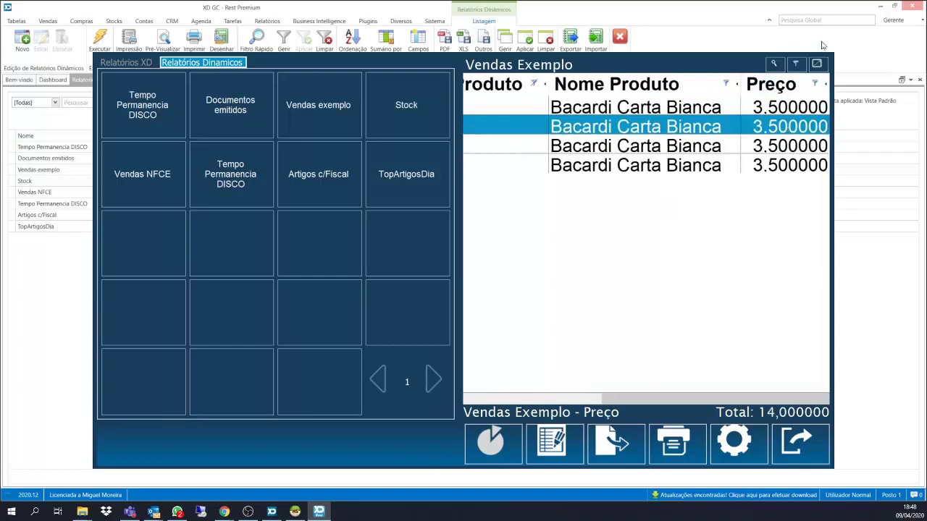
left_click(817, 65)
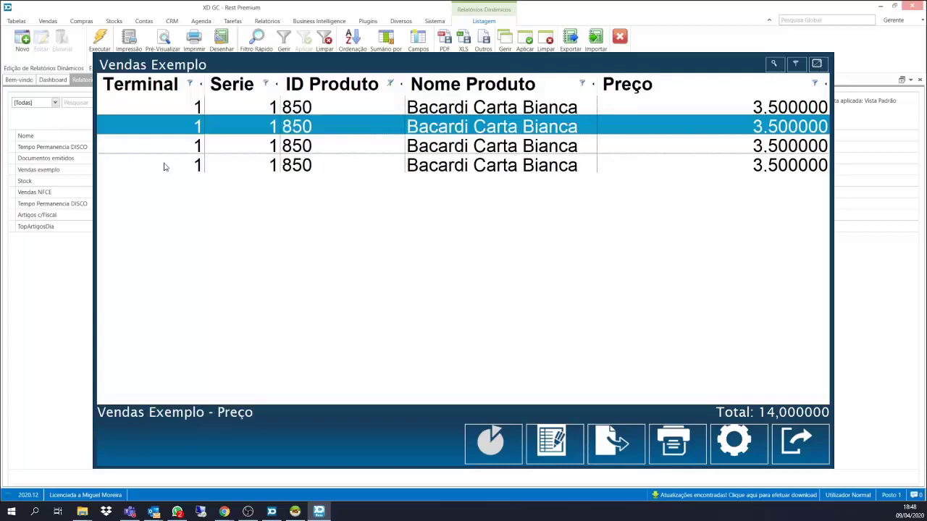
left_click(737, 455)
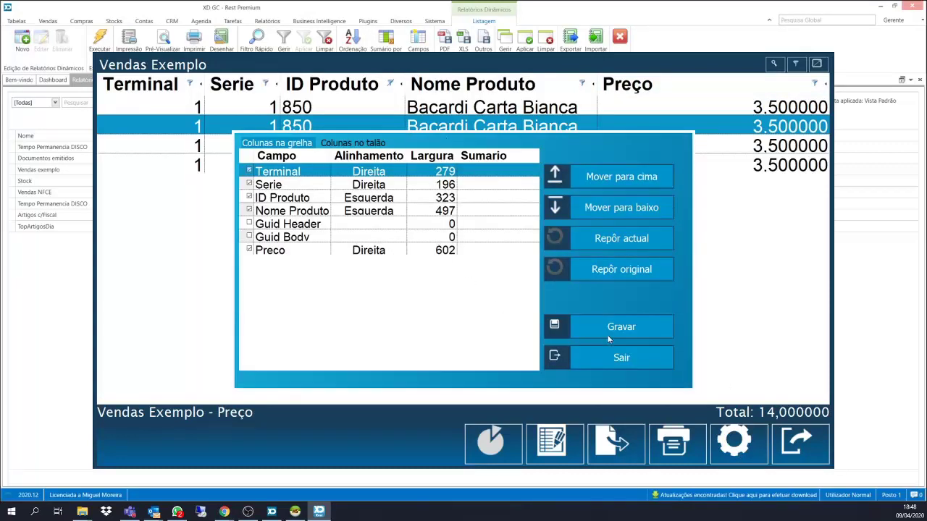
left_click(611, 353)
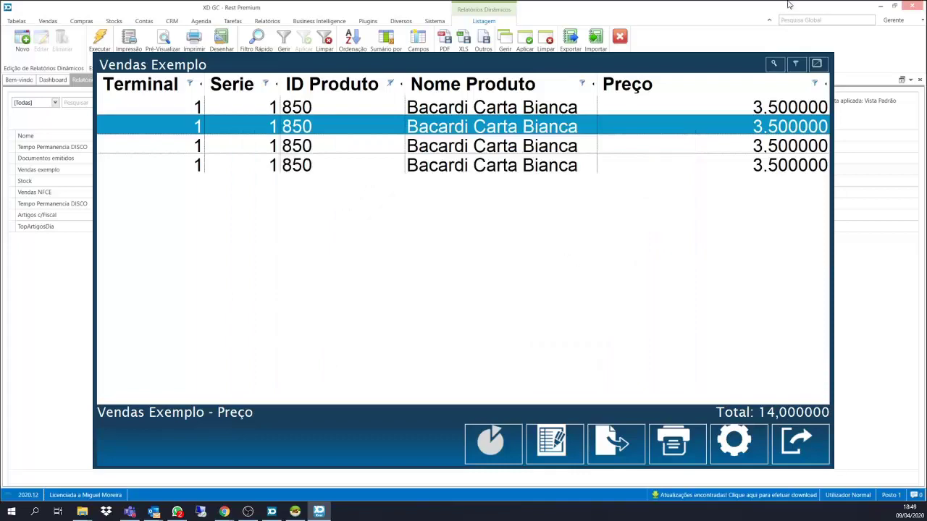
Minimize the background windows and export the filtered report to Excel as "Vendas Exemplo.xls" in the Desktop folder.
left_click(880, 6)
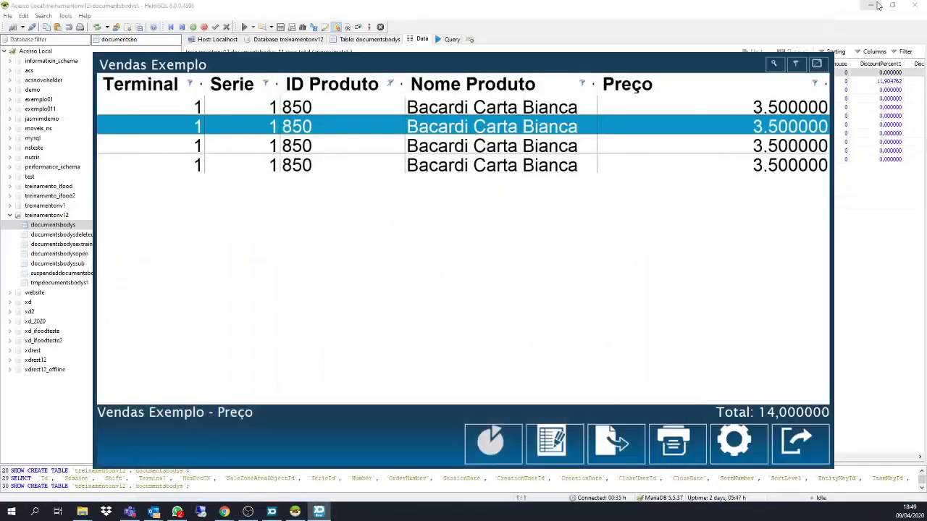
left_click(870, 6)
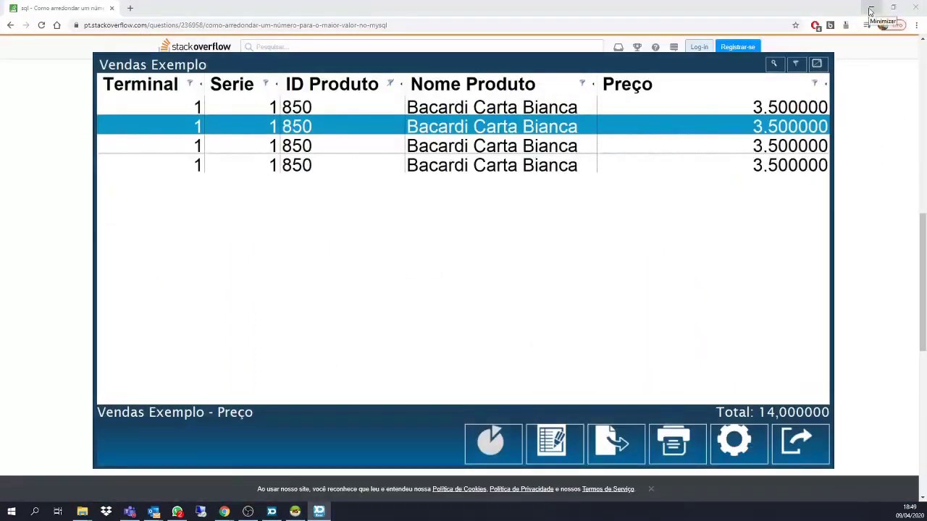
left_click(870, 9)
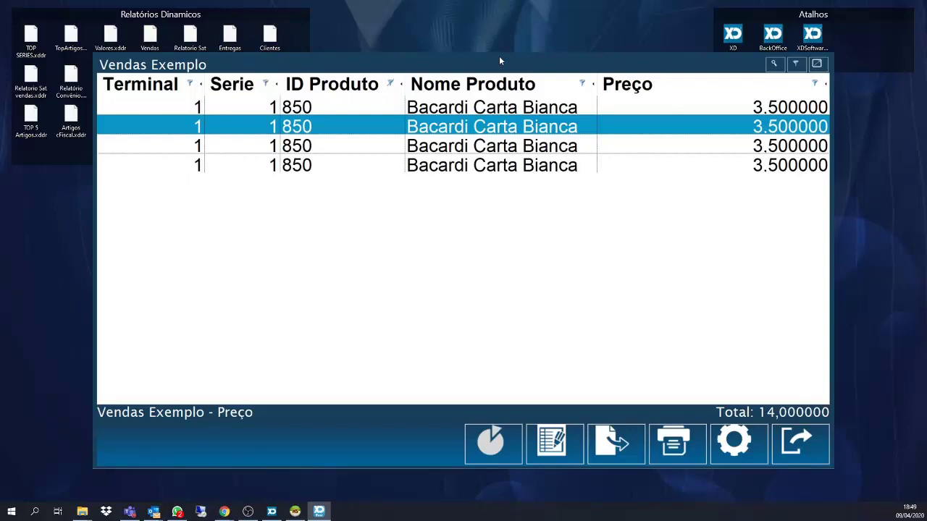
left_click(626, 433)
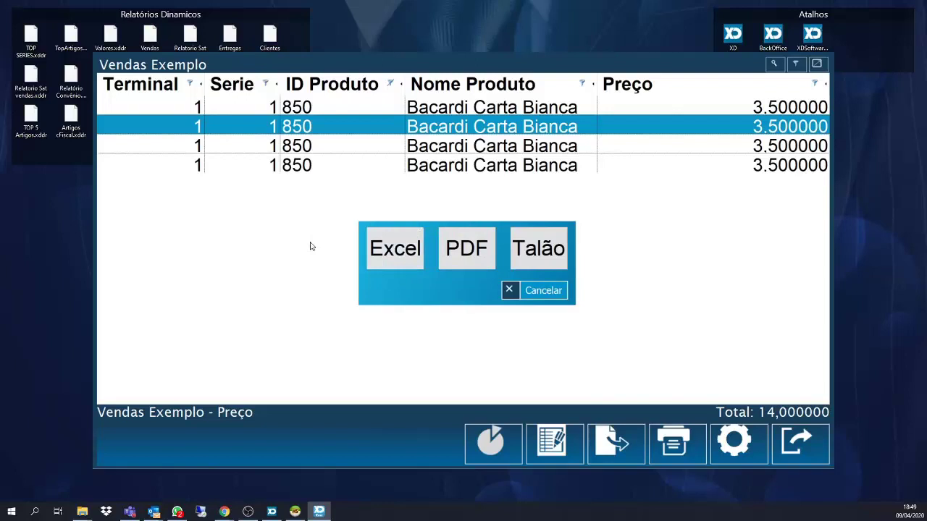
left_click(392, 262)
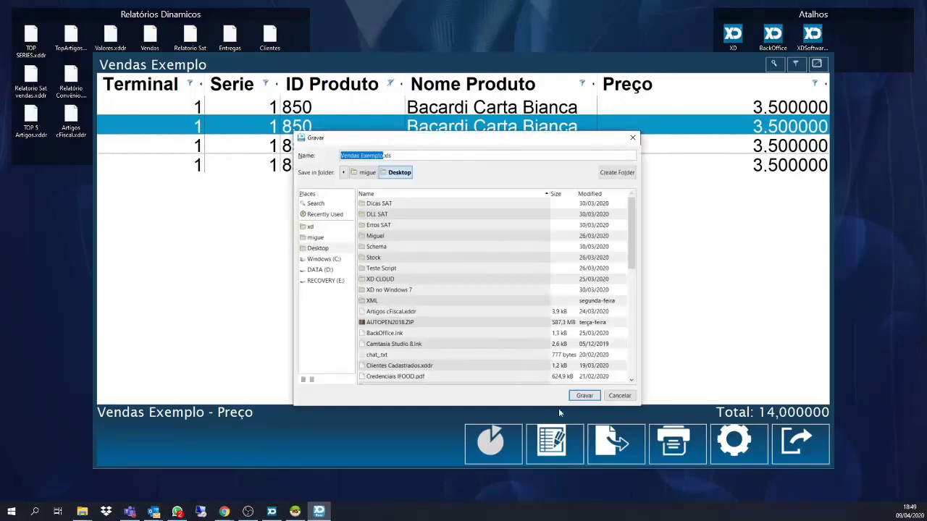
left_click(585, 396)
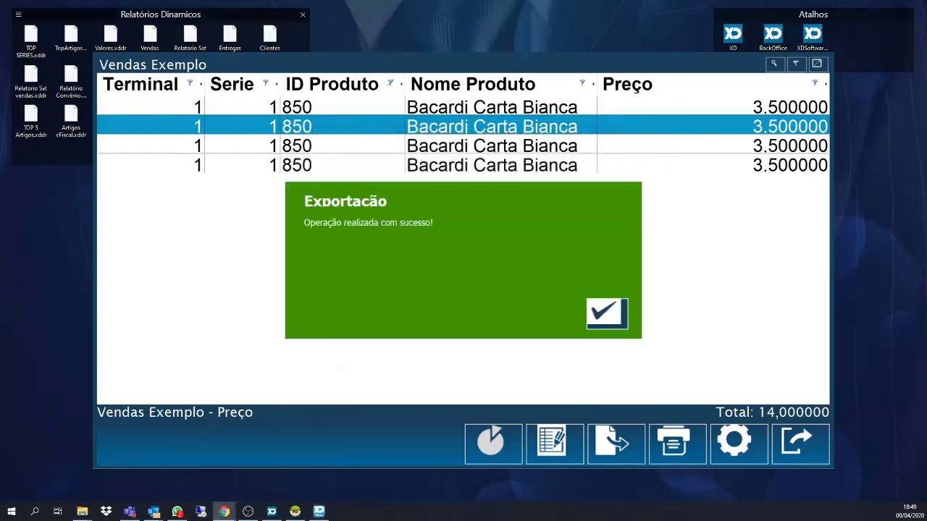
left_click(601, 310)
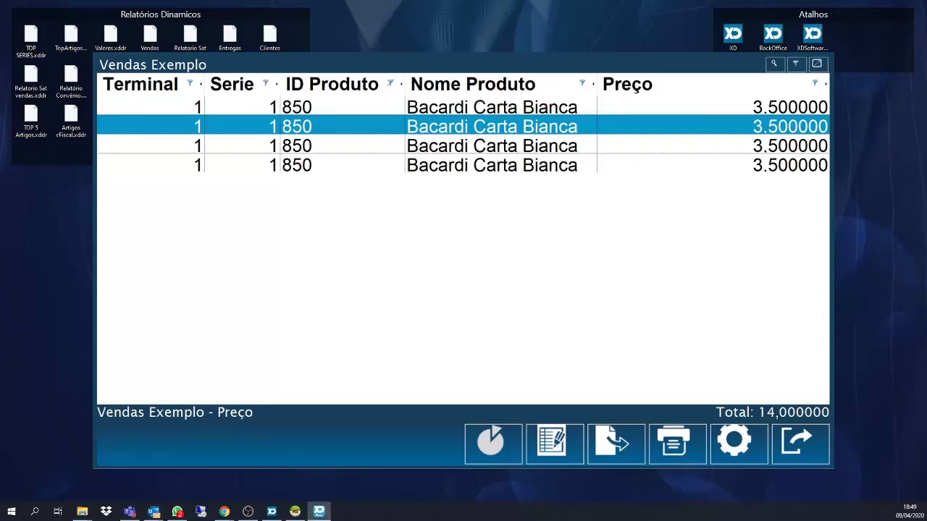
Open the exported "Vendas Exemplo" file in Excel and increase the height of rows 1 to 6 so the text is readable.
left_click_drag(128, 198, 52, 192)
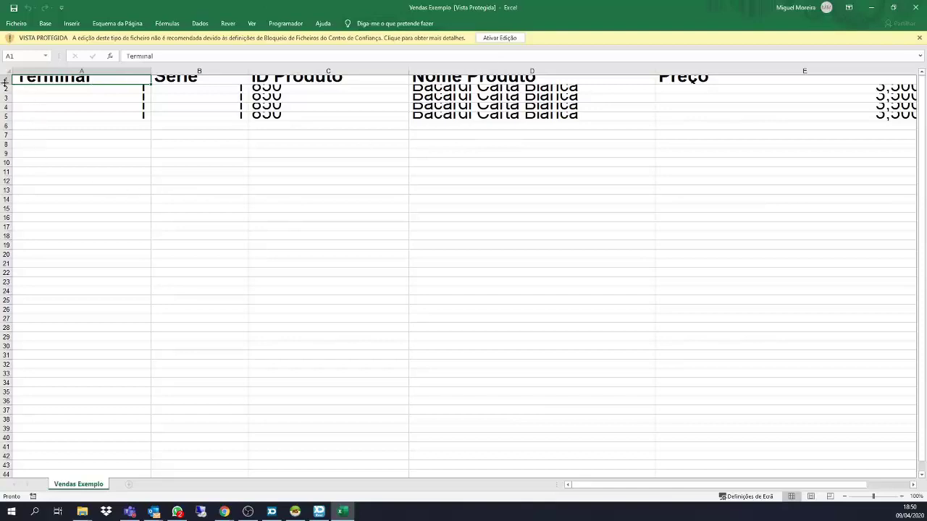
left_click_drag(6, 80, 7, 149)
left_click(427, 348)
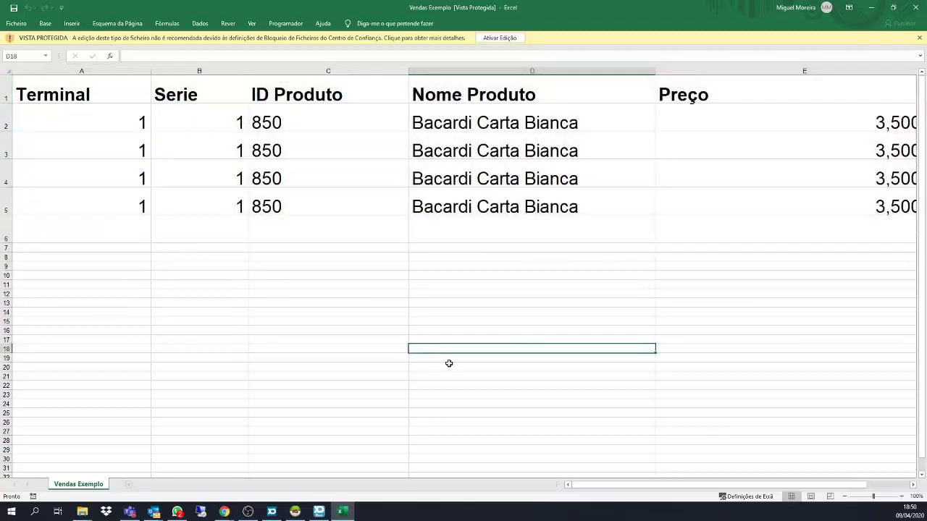
Switch back to the POS, clear the ID Produto filter from "Vendas Exemplo", and exit the report.
left_click(319, 512)
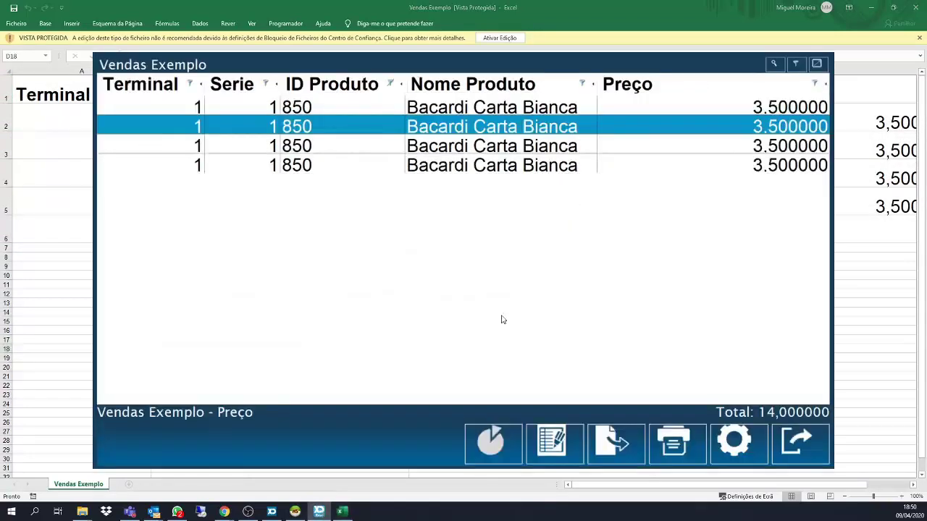
left_click(391, 85)
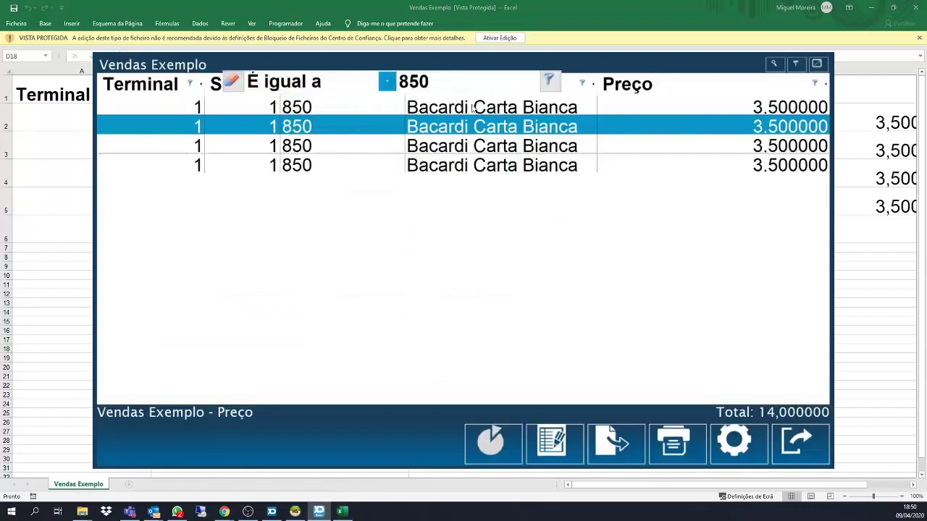
left_click(232, 82)
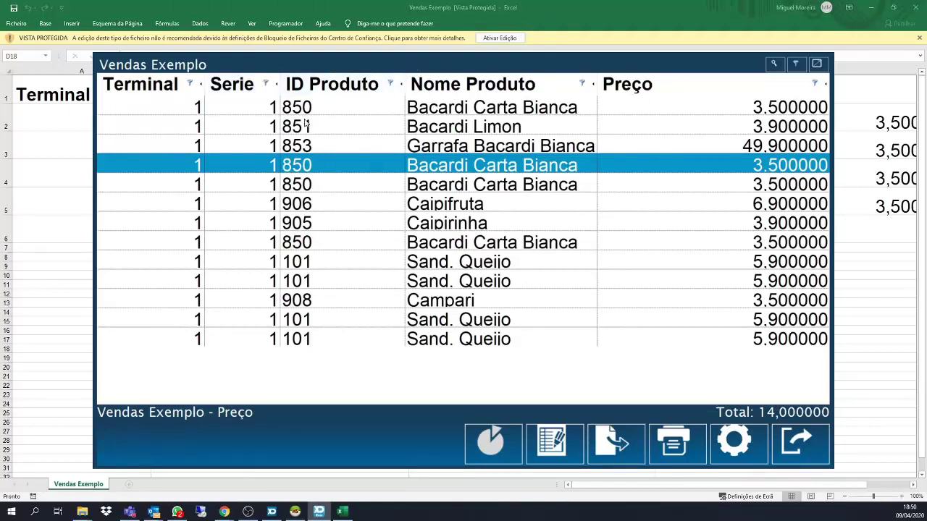
left_click(806, 434)
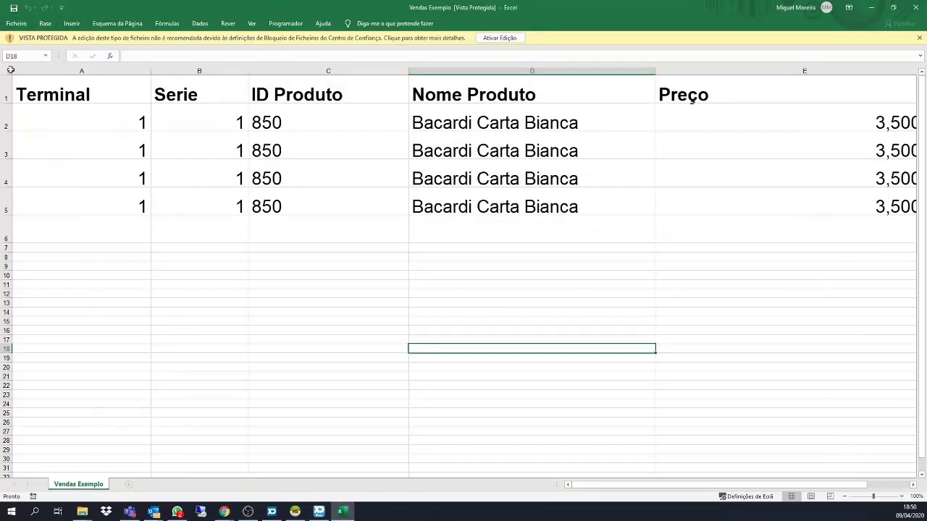
Enable editing of the protected "Vendas Exemplo" workbook in Excel and bring up the Centro de Confiança section of the Excel options.
left_click(500, 37)
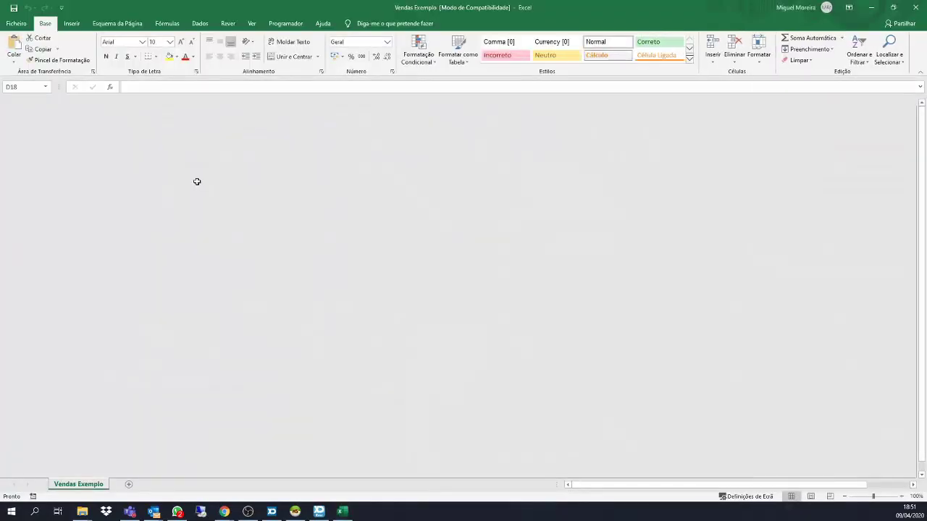
left_click(17, 24)
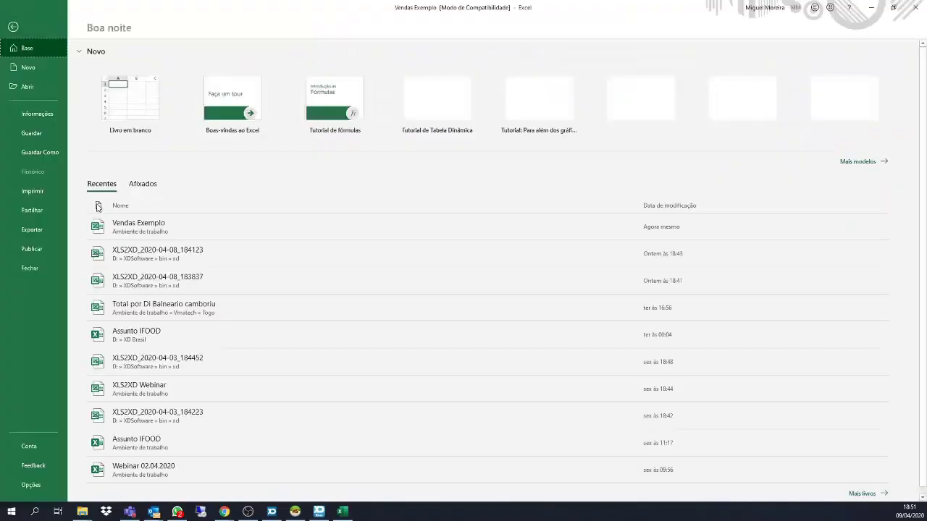
left_click(32, 485)
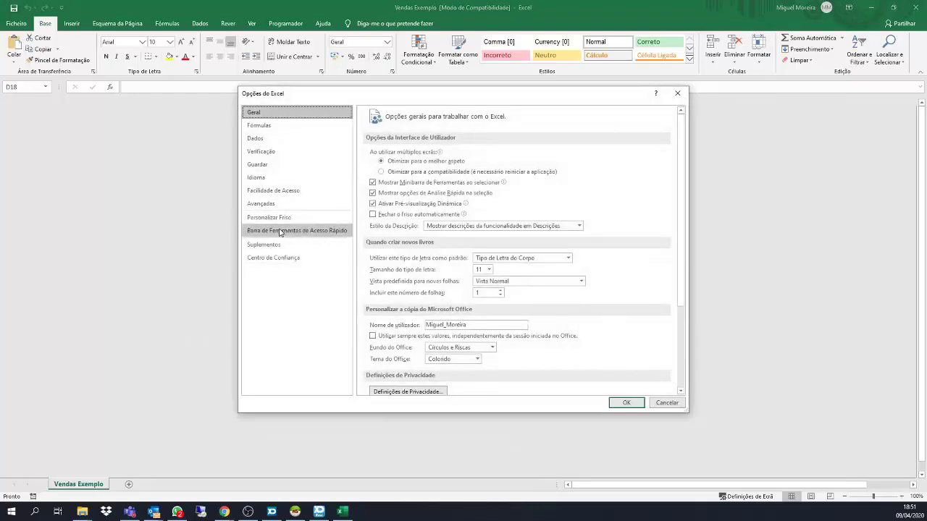
left_click(267, 152)
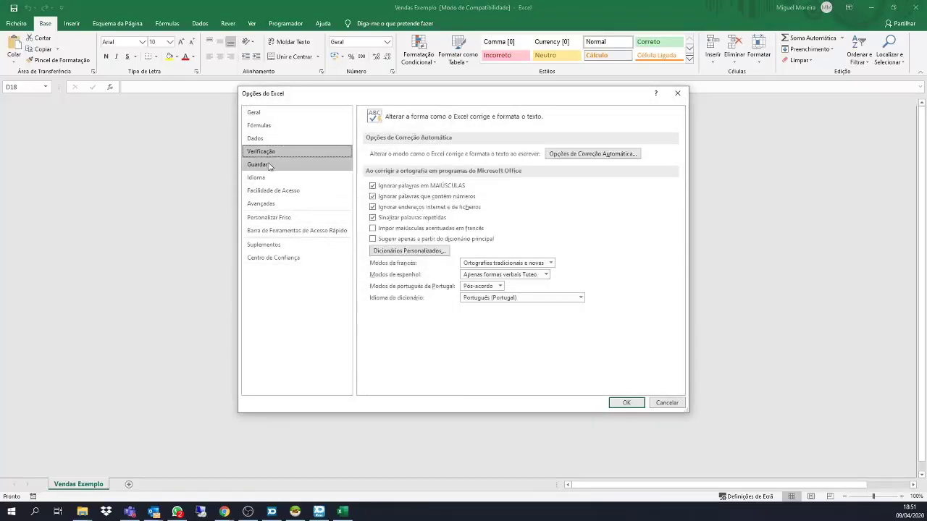
left_click(268, 166)
left_click(274, 178)
left_click(275, 190)
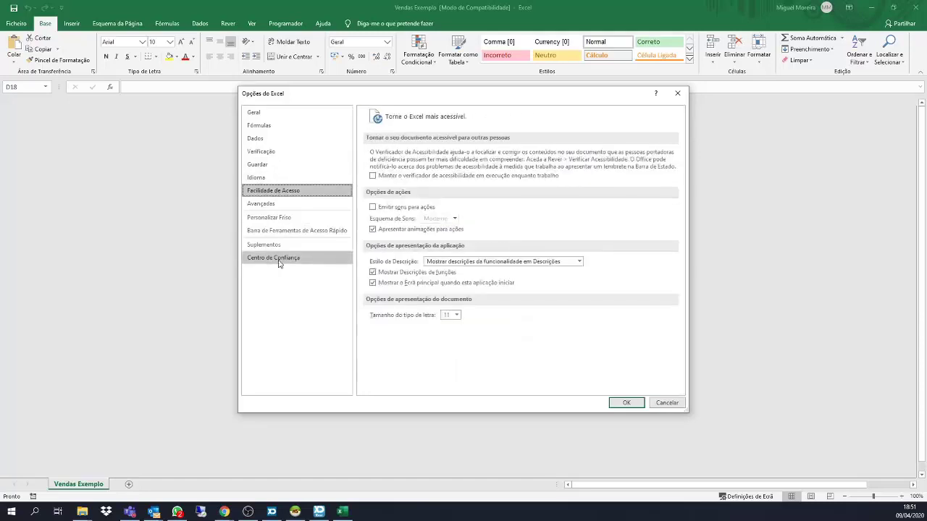
left_click(279, 262)
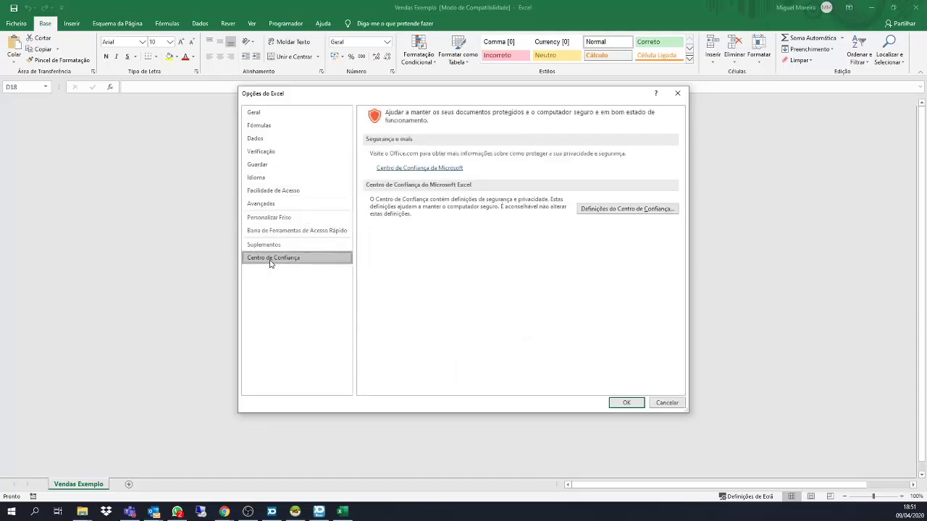
Try the first two opening behaviours for selected file types in the Trust Center's Definições de Bloqueio de Ficheiros, and discard the changes.
left_click(625, 209)
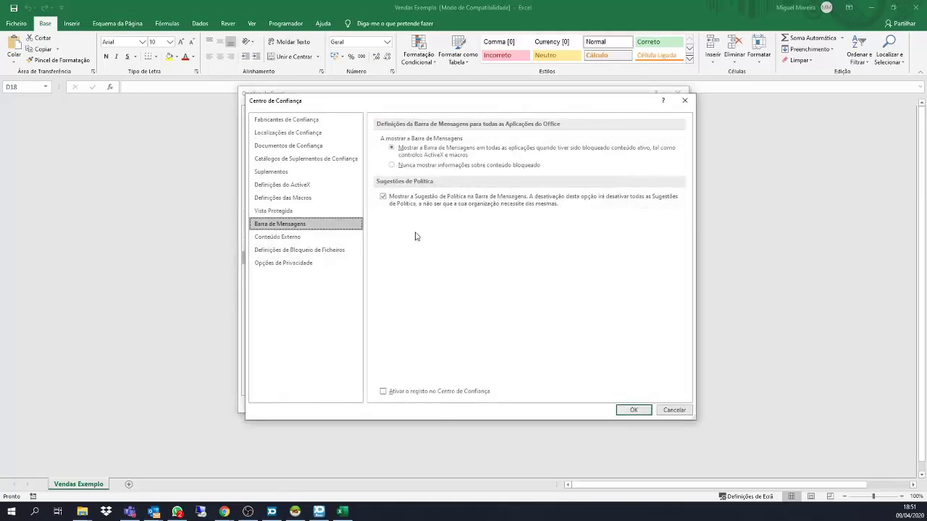
left_click(312, 251)
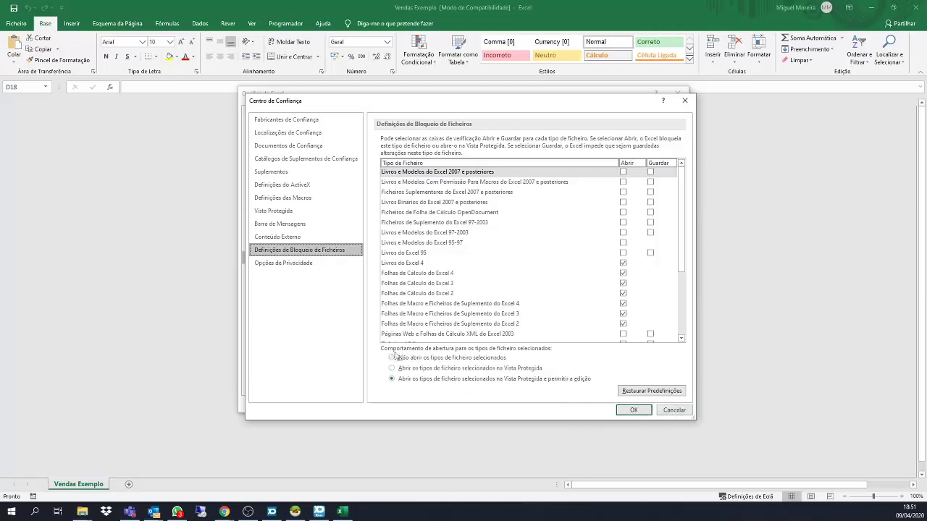
left_click(400, 360)
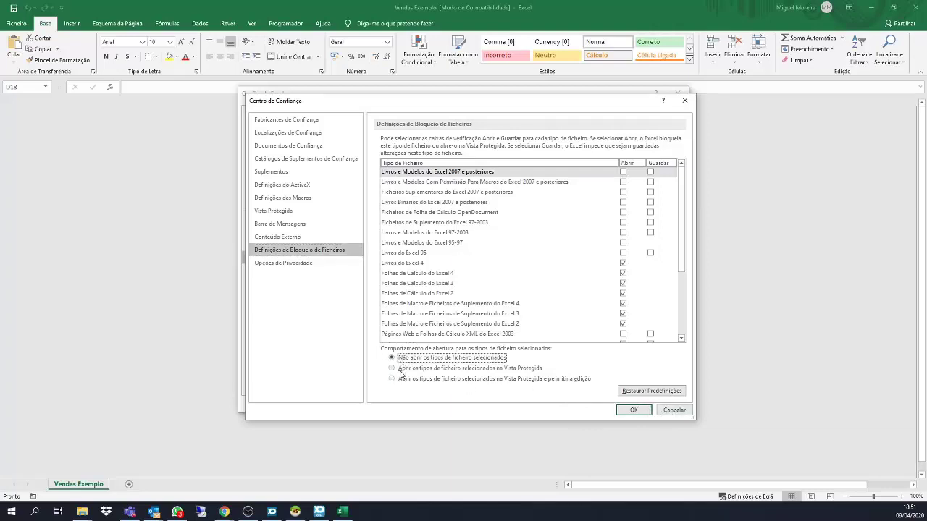
left_click(400, 371)
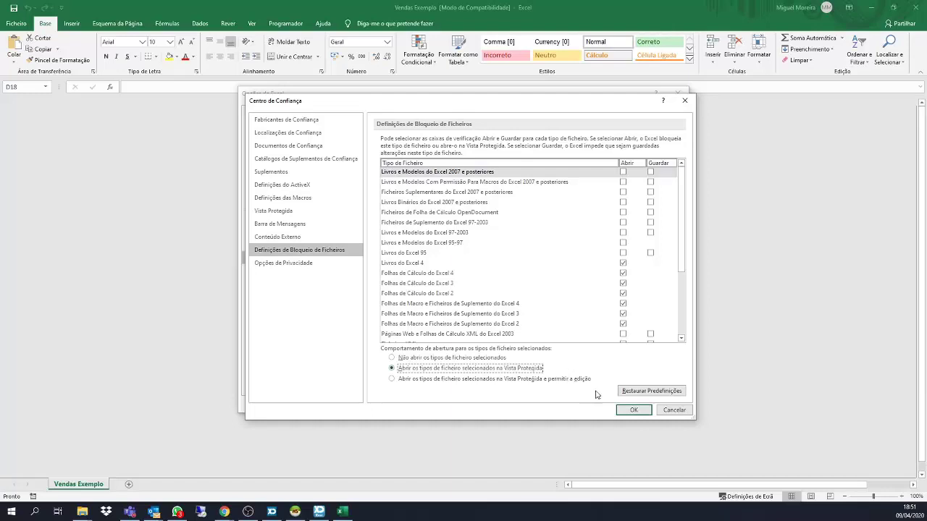
left_click(673, 410)
left_click(667, 402)
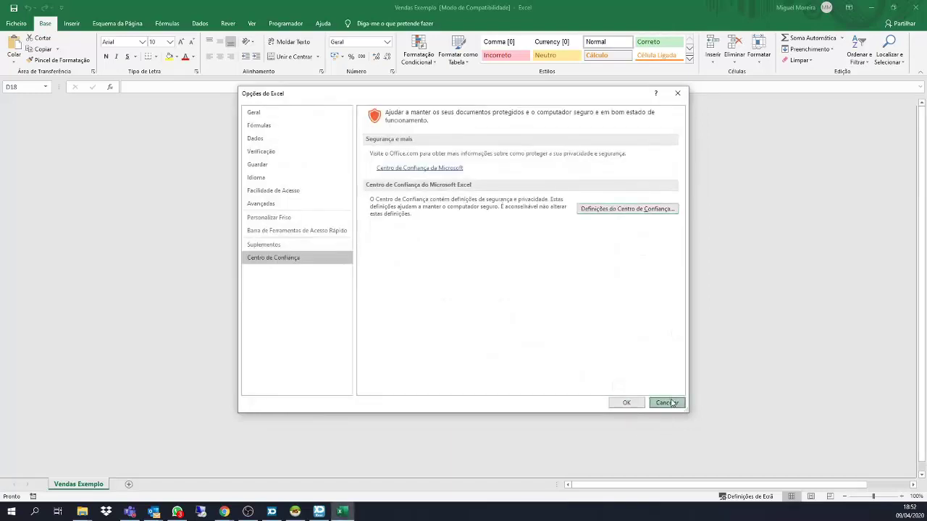
Close the "Vendas Exemplo" workbook in Excel and exit the "Vendas Exemplo" report in the POS.
left_click(916, 7)
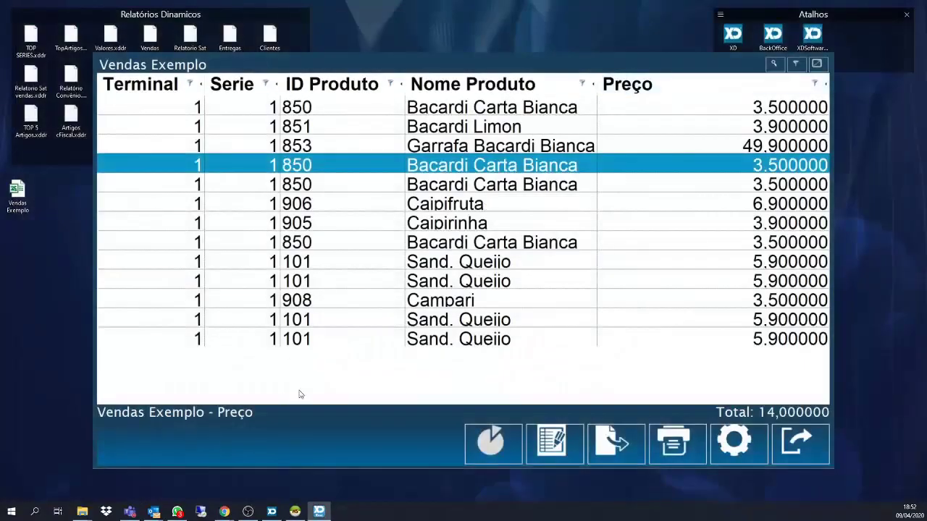
left_click(798, 439)
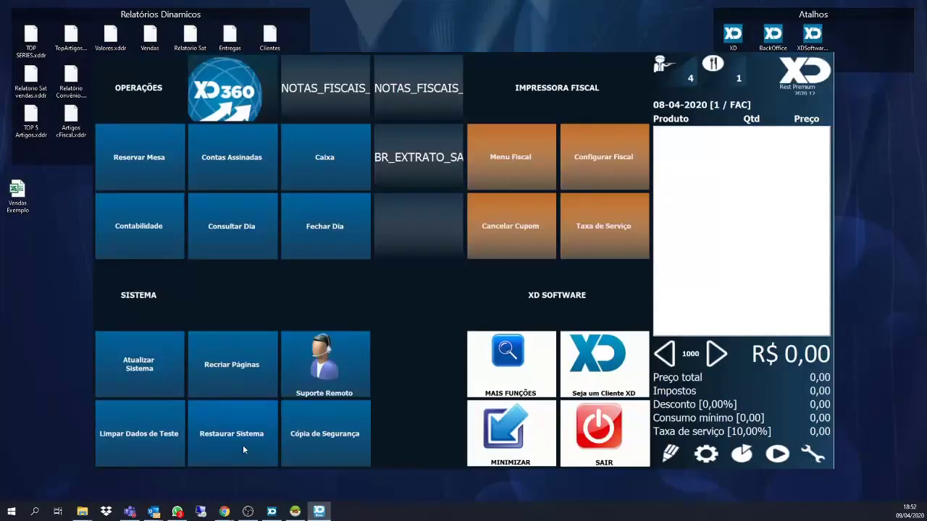
Switch from the POS to Chrome to view the Stack Overflow page about rounding numbers in MySQL.
left_click(180, 512)
left_click(179, 512)
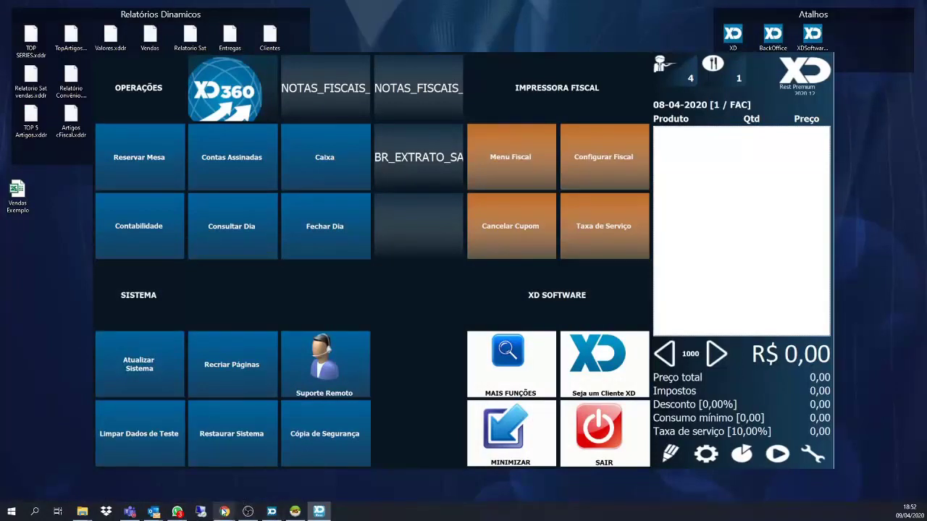
mouse_move(224, 513)
left_click(281, 458)
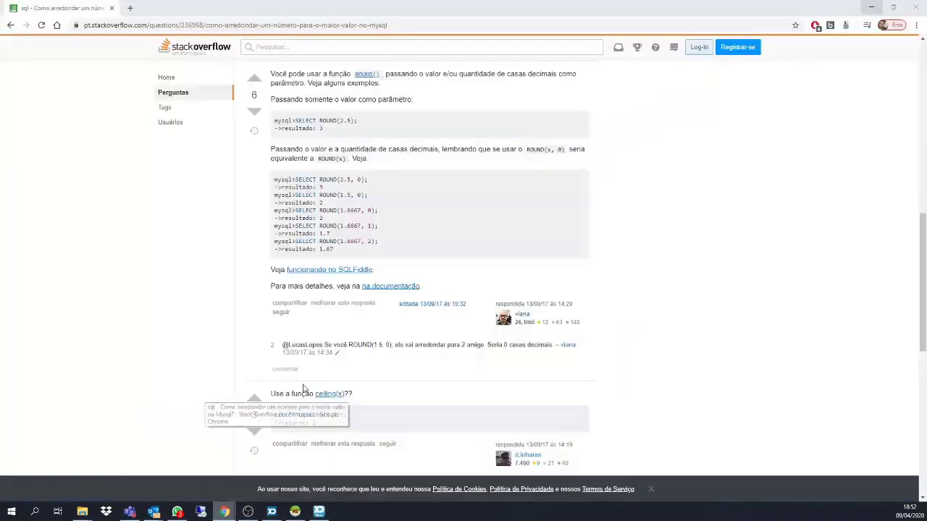
left_click(318, 512)
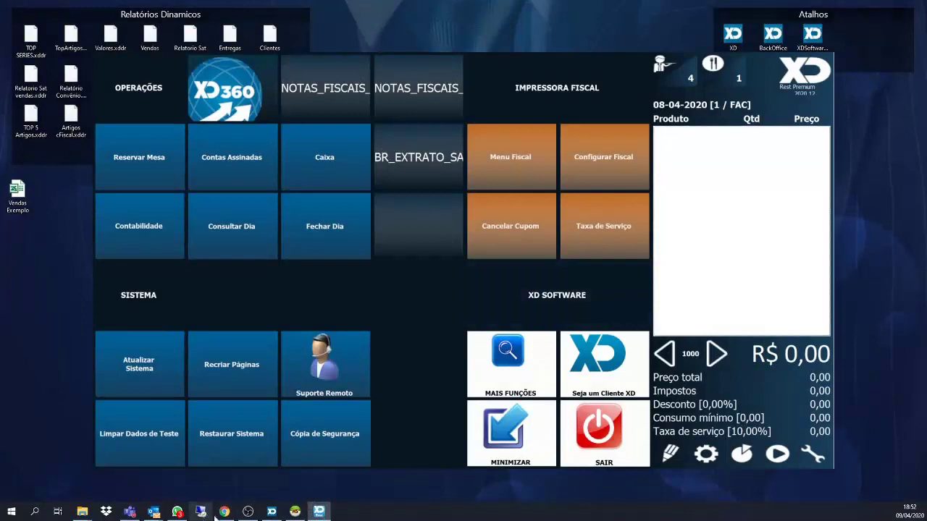
left_click(224, 512)
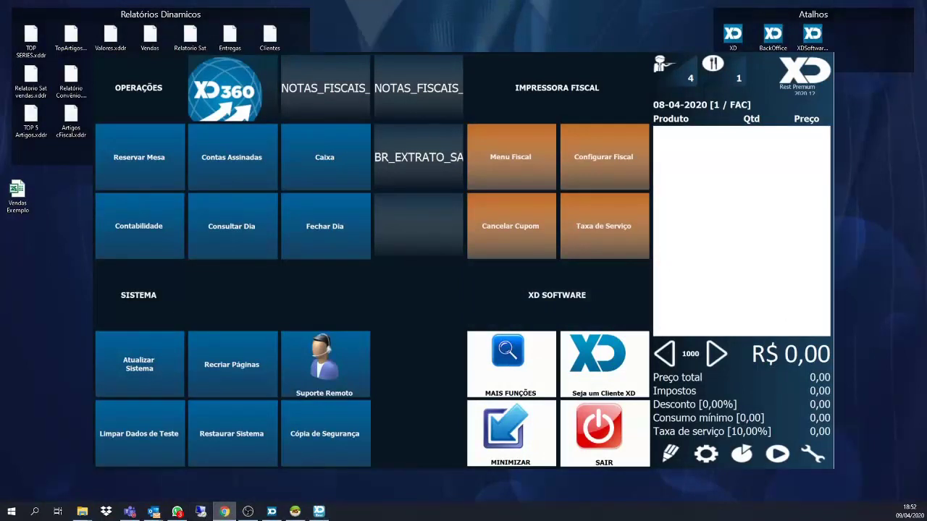